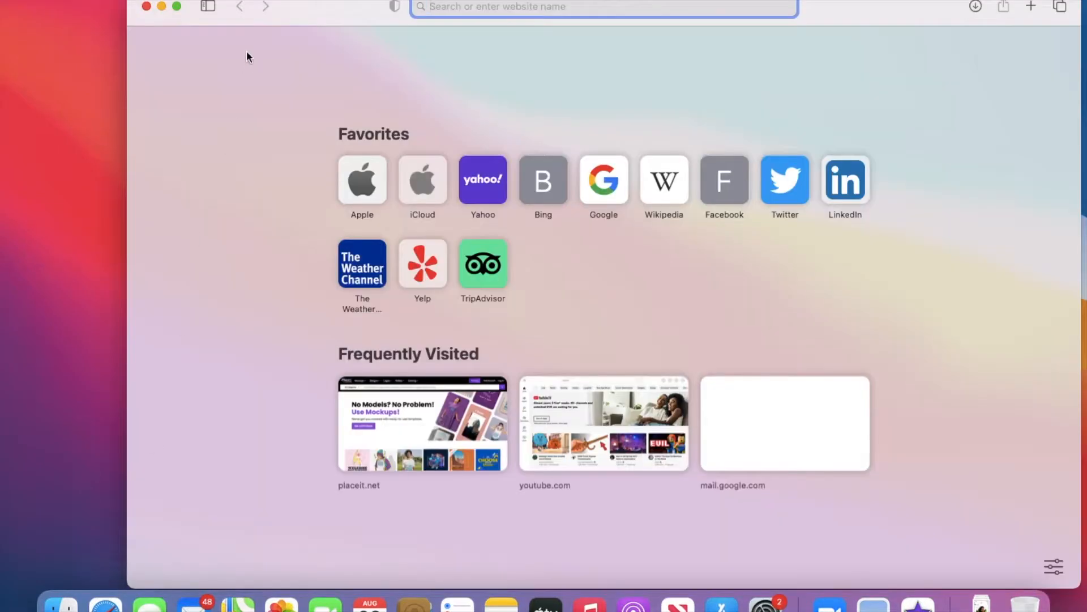
# - Make Safari full screen and load the canva.com home page from the Top Hit suggestion
pyautogui.click(176, 6)
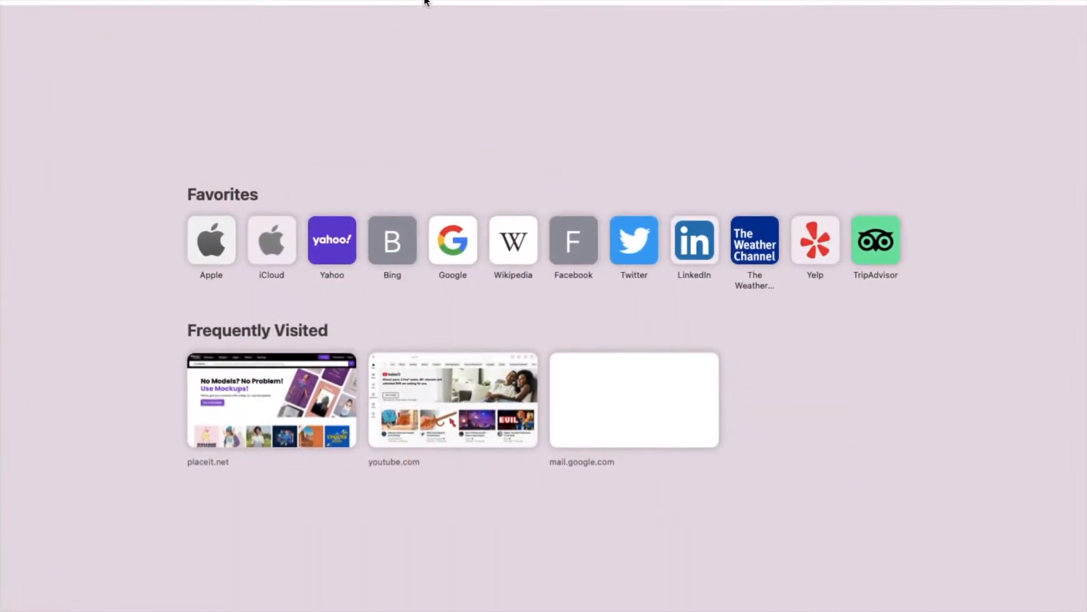
pyautogui.write('canva.')
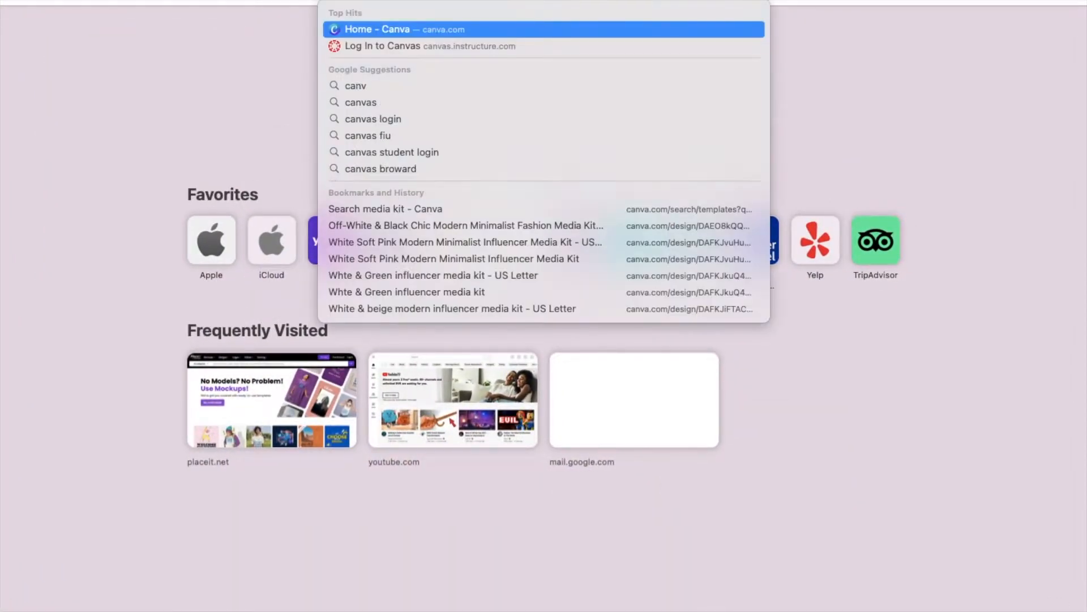
pyautogui.write('com')
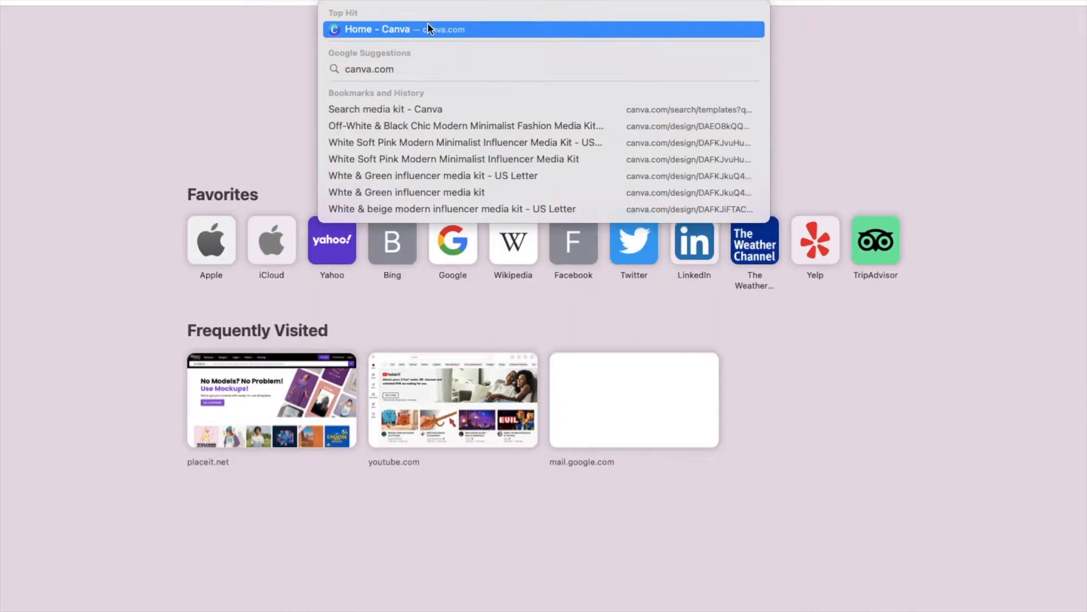
pyautogui.click(429, 29)
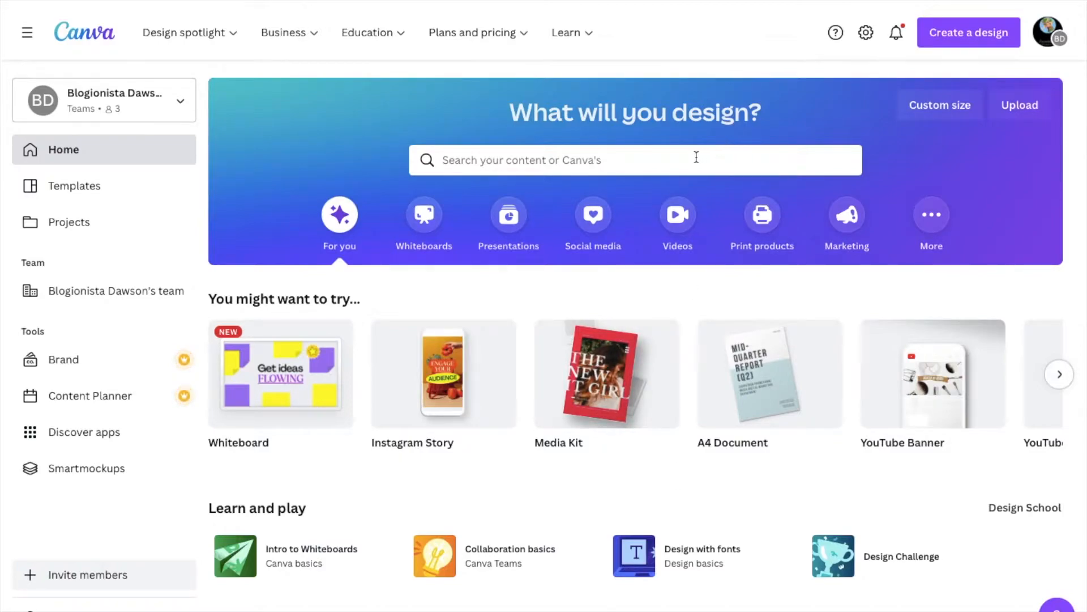
# - Search Canva's templates for 'media kit' and show the results
pyautogui.click(658, 165)
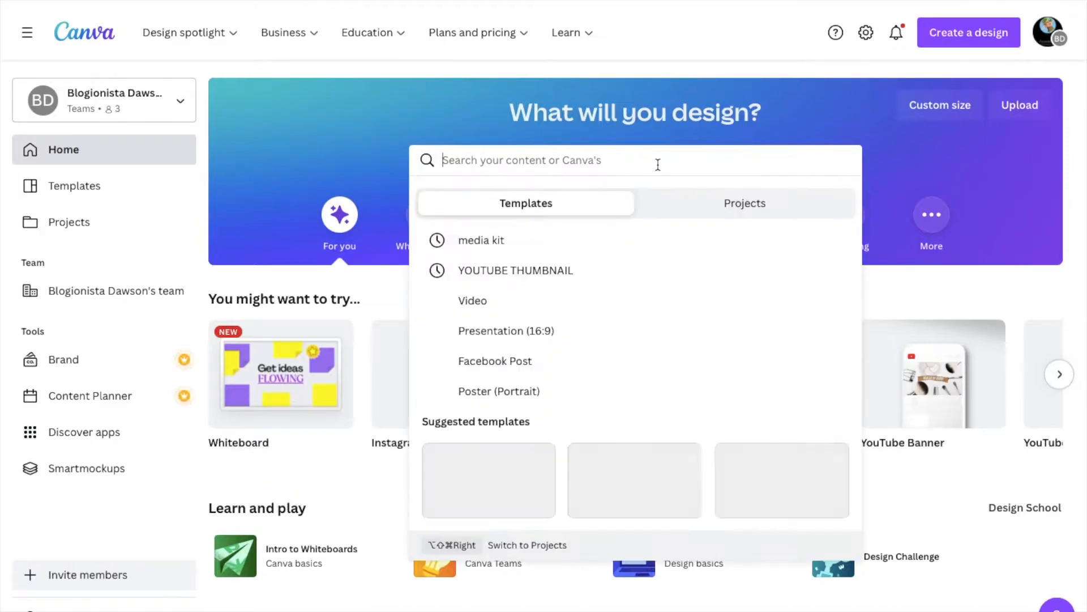
pyautogui.write('media kit')
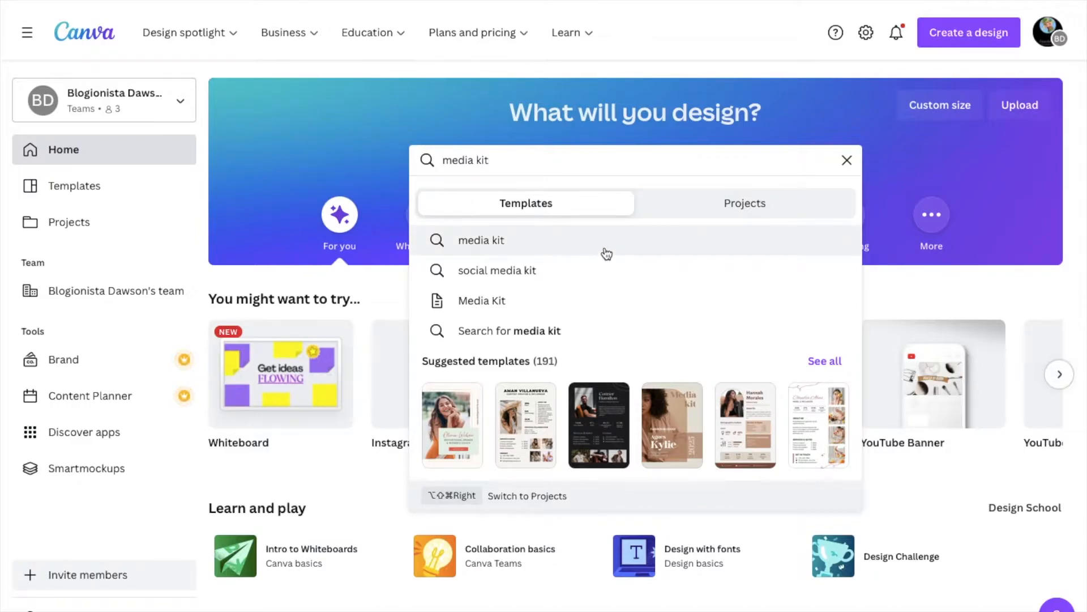
pyautogui.click(606, 253)
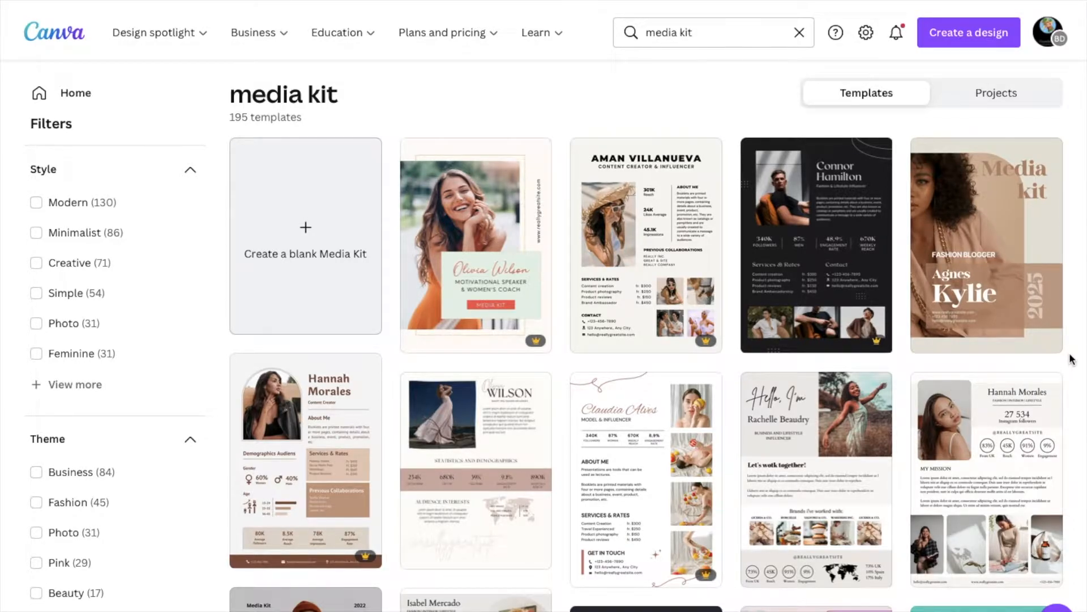
pyautogui.scroll(-2, 1072, 359)
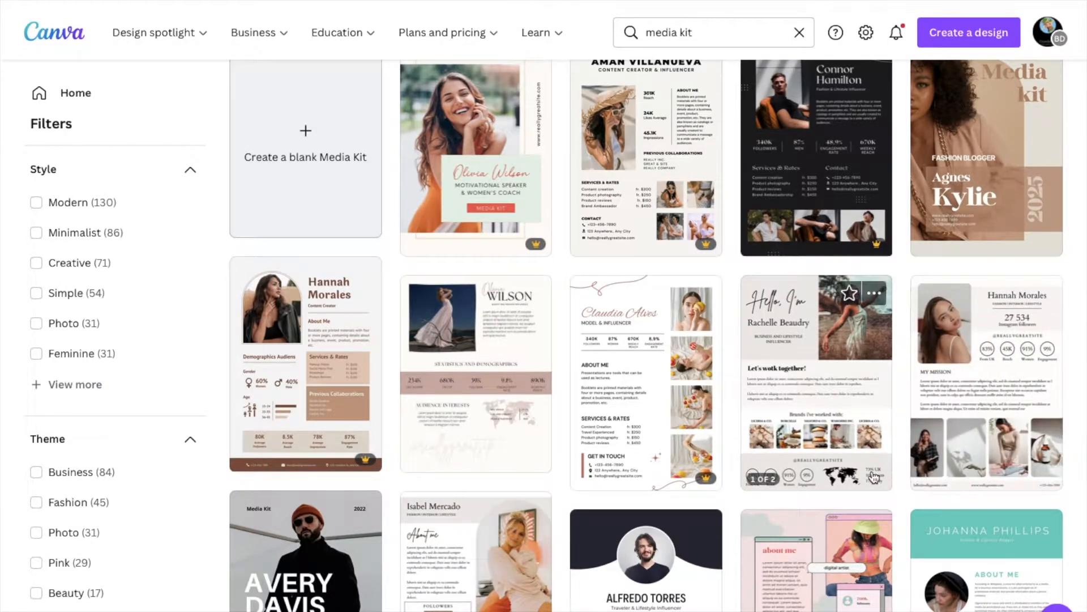
pyautogui.scroll(-2, 722, 433)
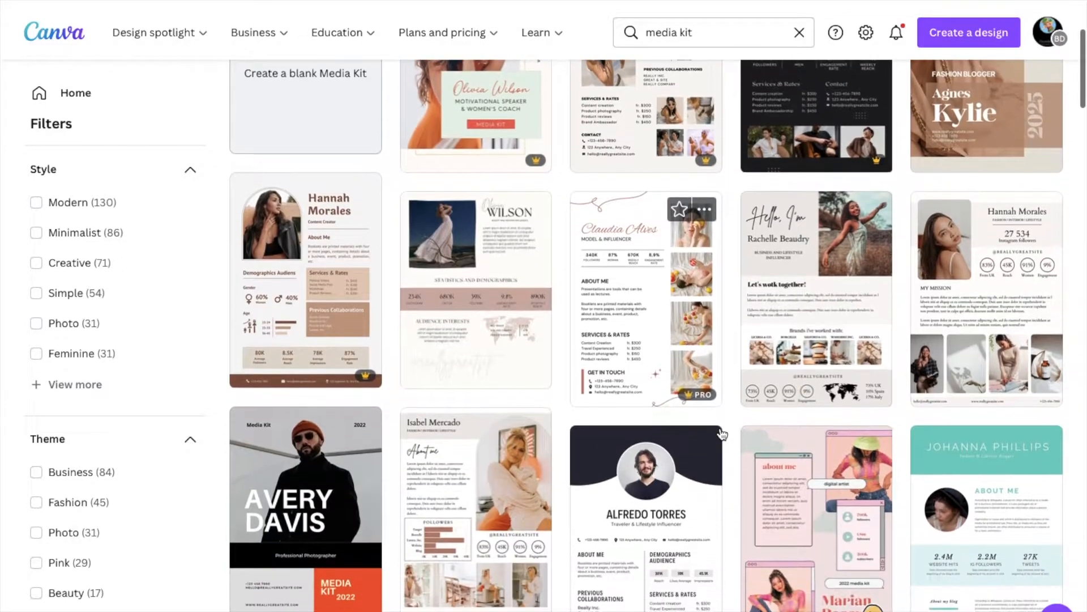
pyautogui.scroll(-3, 729, 495)
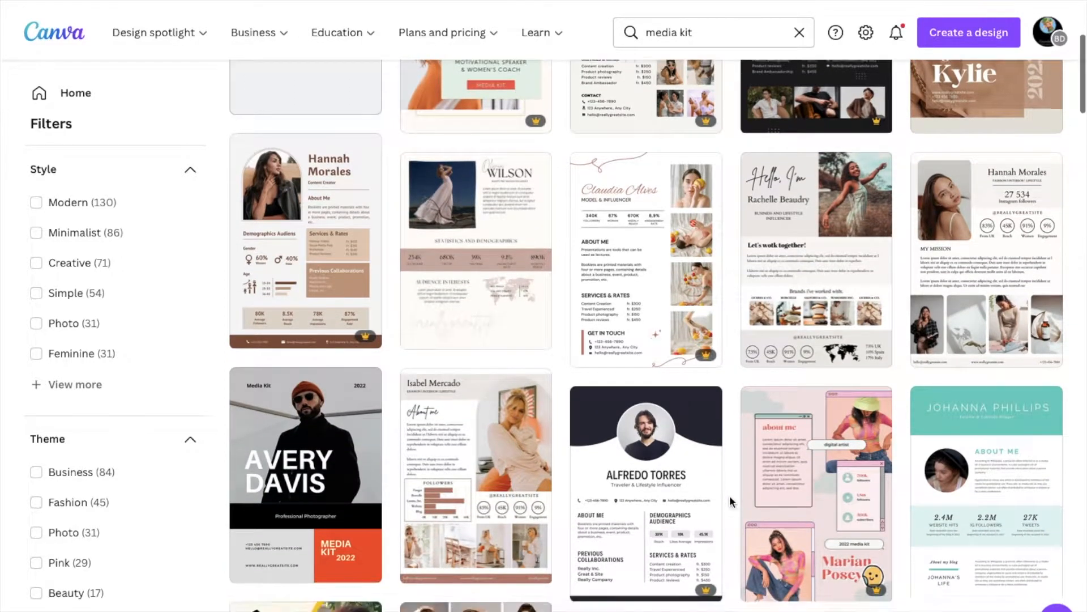
pyautogui.scroll(-3, 730, 495)
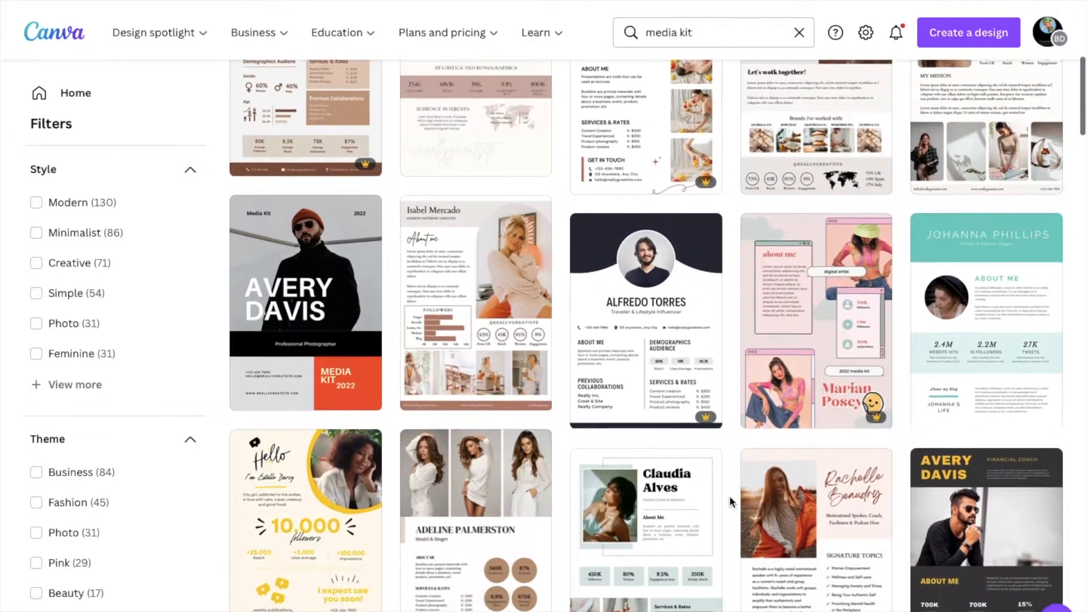
pyautogui.scroll(-3, 729, 495)
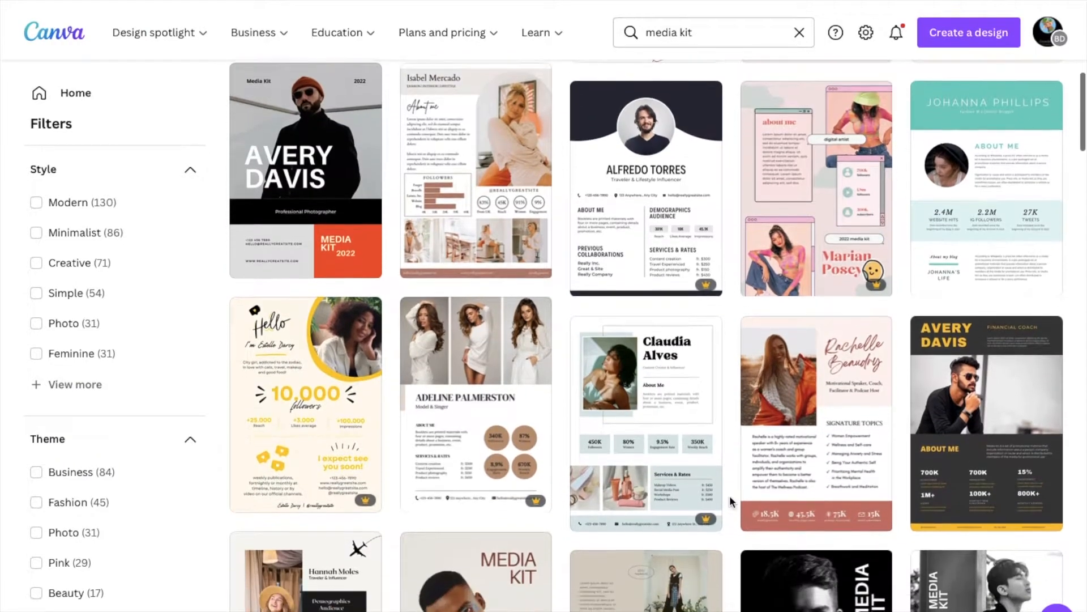
pyautogui.scroll(-3, 729, 495)
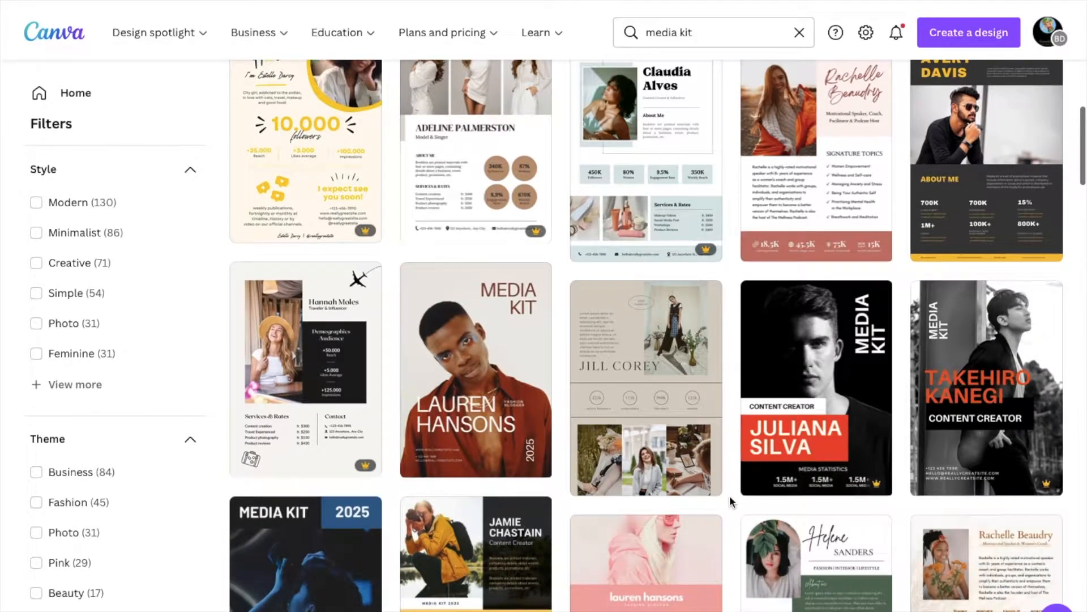
pyautogui.scroll(-2, 730, 495)
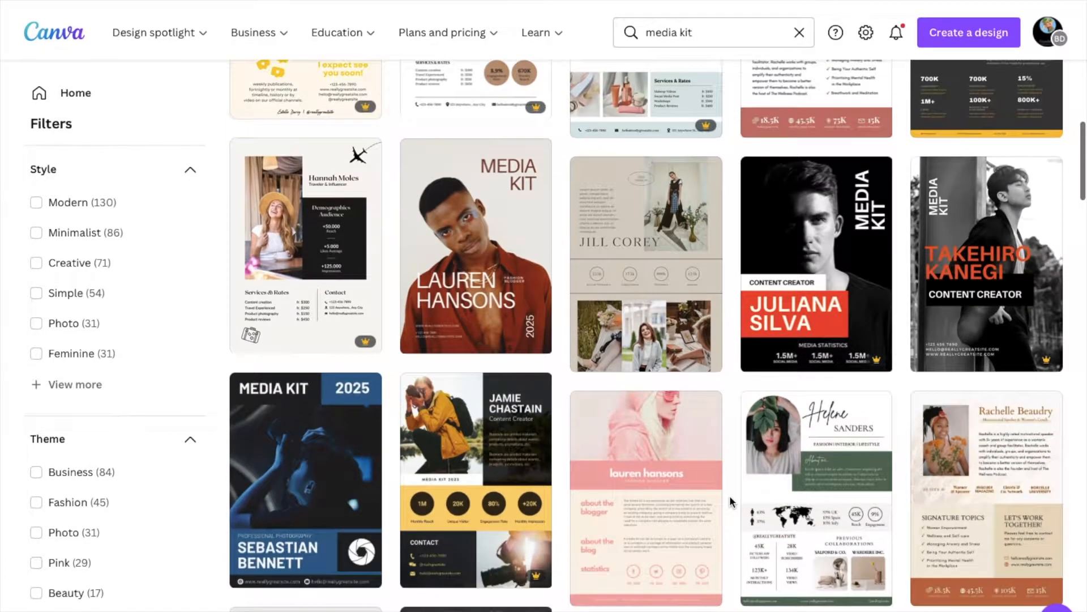
pyautogui.scroll(-1, 730, 495)
pyautogui.scroll(-1, 730, 500)
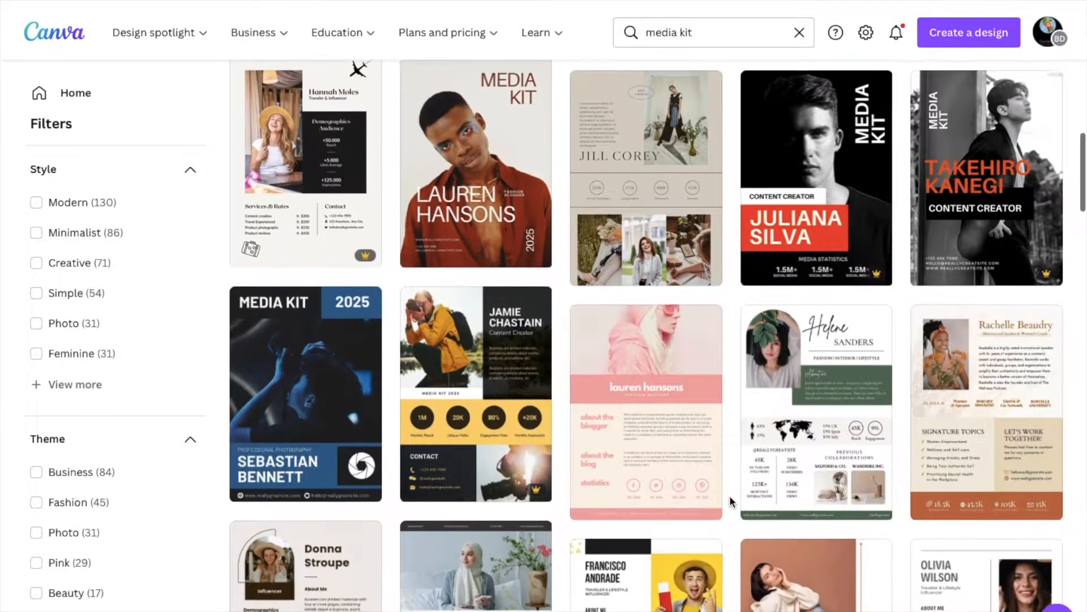
pyautogui.moveTo(773, 495)
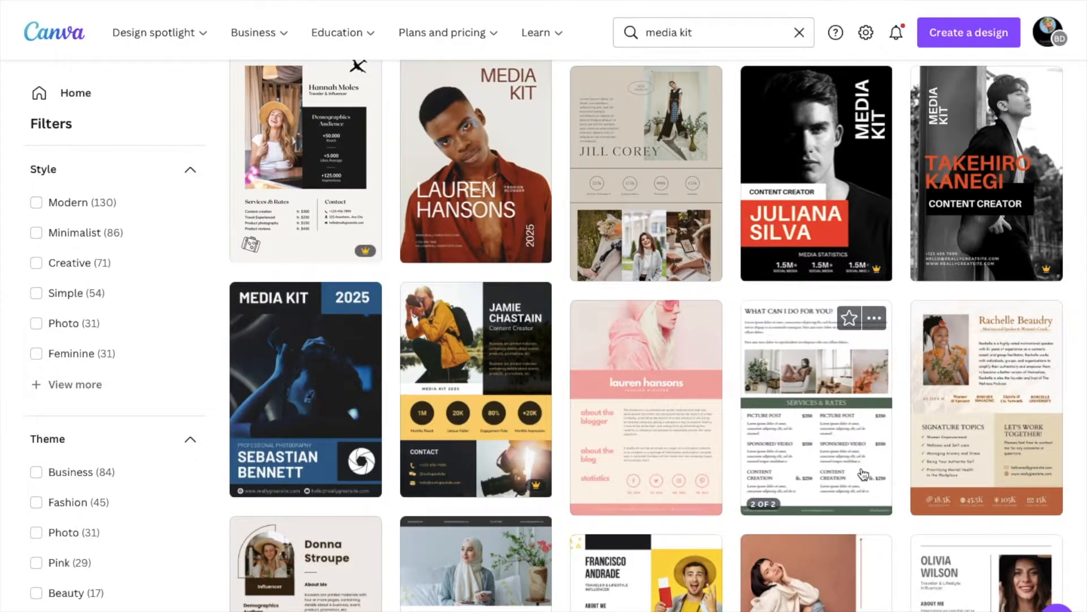
# - Open the white and green influencer media kit template and scroll through both pages
pyautogui.click(832, 460)
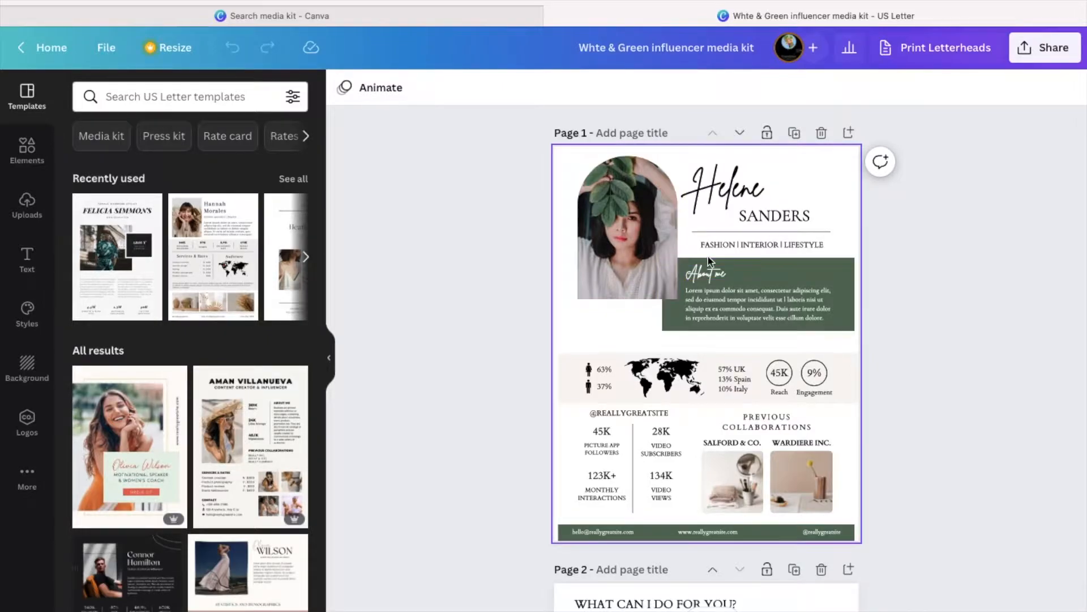
pyautogui.scroll(-2, 670, 328)
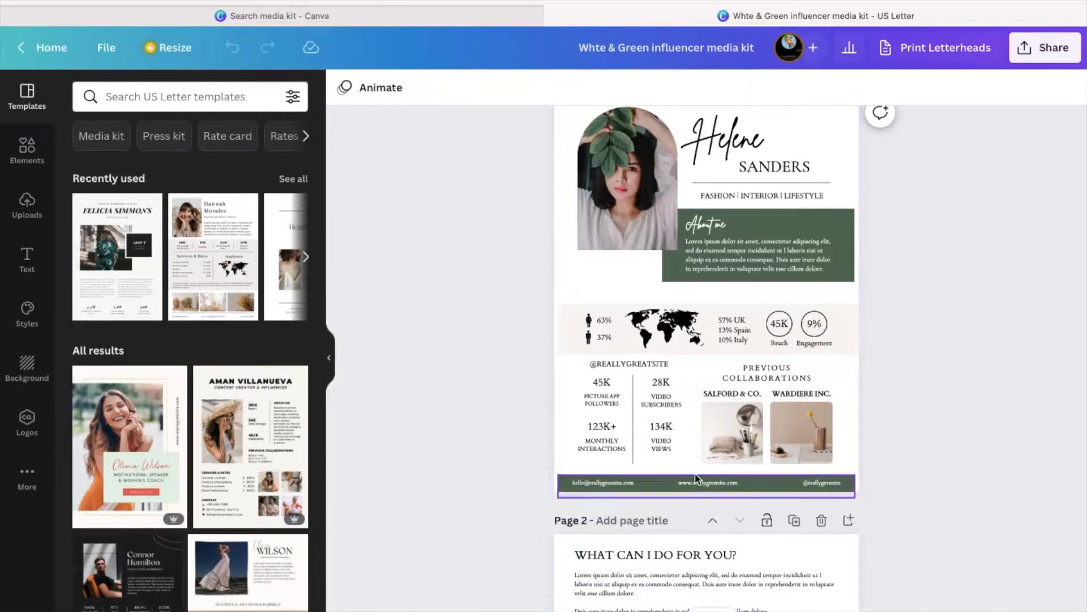
pyautogui.scroll(-3, 687, 454)
pyautogui.scroll(-4, 687, 456)
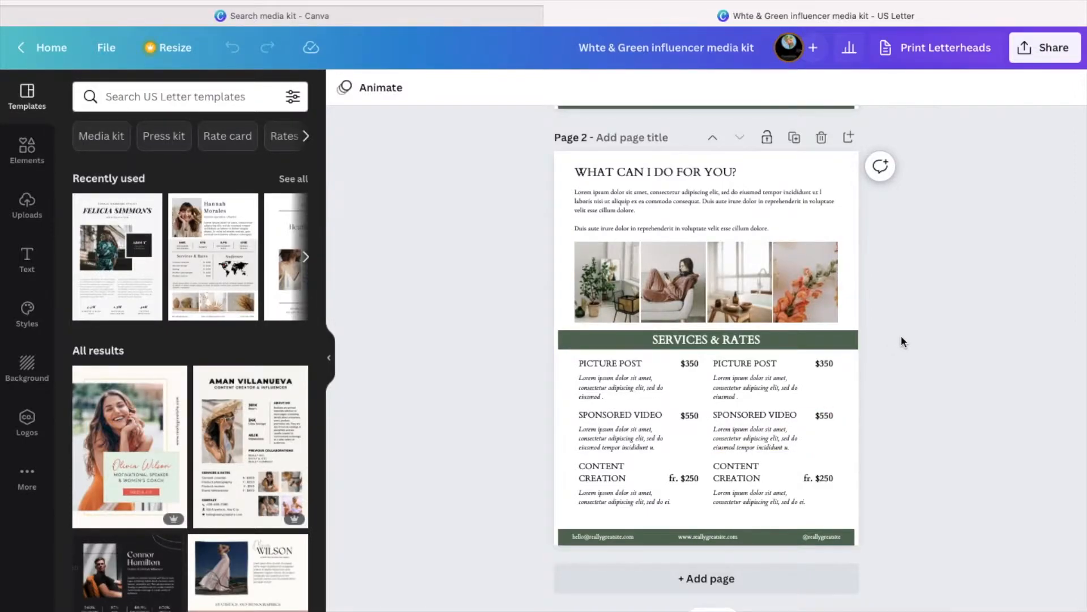
pyautogui.scroll(5, 901, 340)
pyautogui.scroll(3, 901, 341)
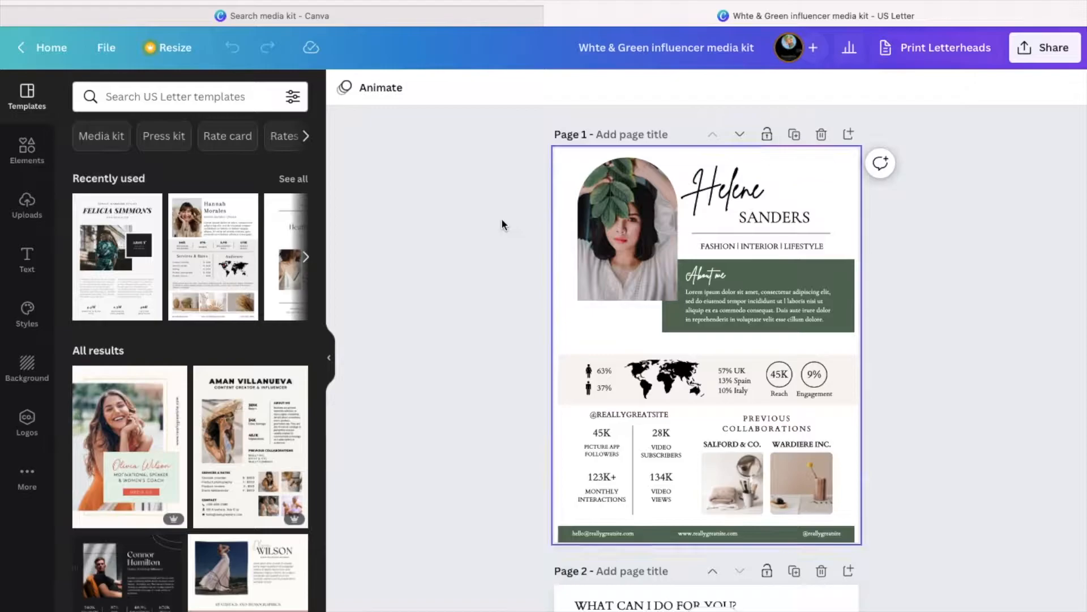
# - Drag the uploaded orange-shirt photo from Uploads into page 1's arched frame
pyautogui.click(25, 214)
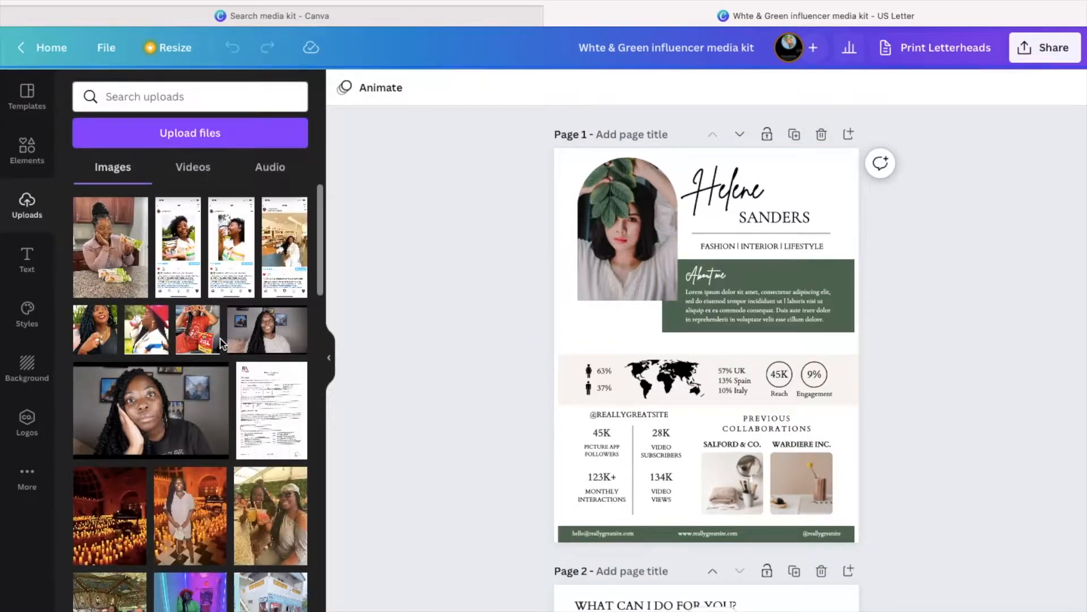
pyautogui.scroll(-2, 236, 449)
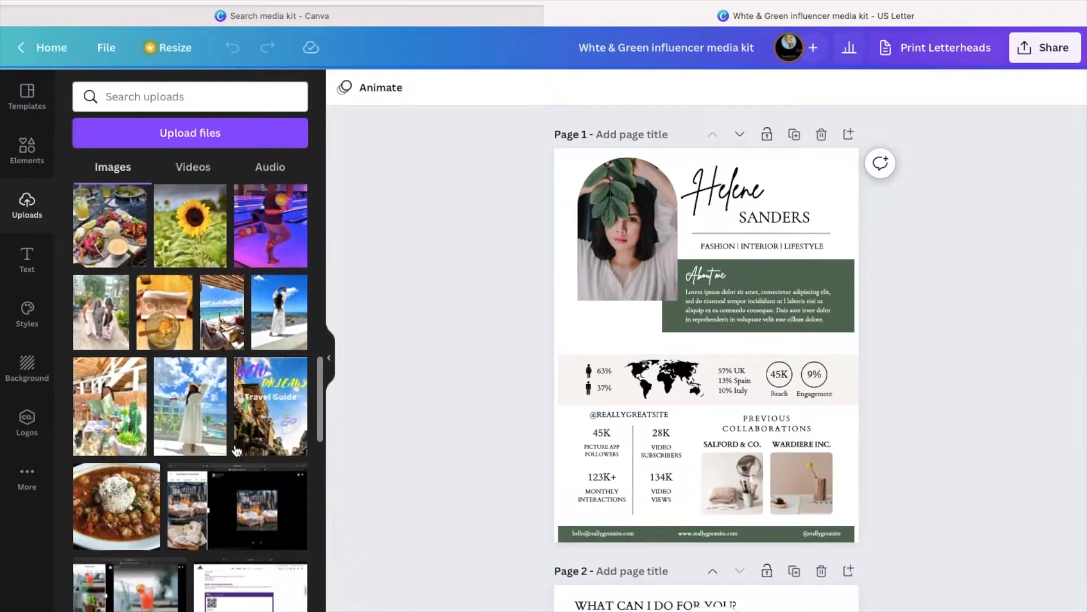
pyautogui.scroll(-5, 237, 450)
pyautogui.scroll(-10, 236, 451)
pyautogui.scroll(-6, 236, 450)
pyautogui.scroll(-5, 237, 450)
pyautogui.scroll(-10, 236, 451)
pyautogui.scroll(-3, 237, 450)
pyautogui.scroll(-9, 237, 450)
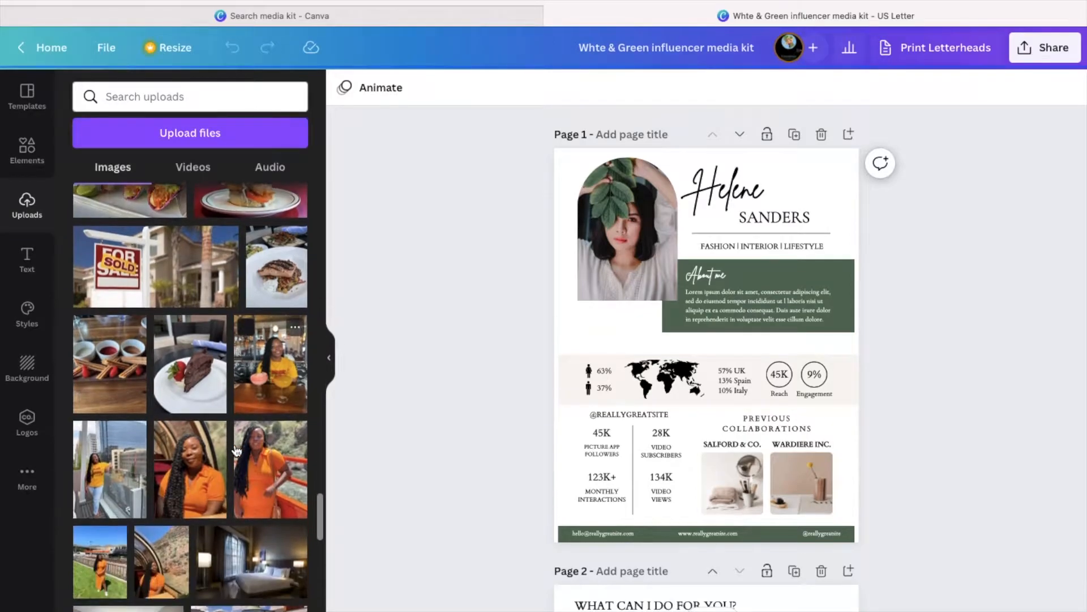
pyautogui.scroll(-2, 230, 448)
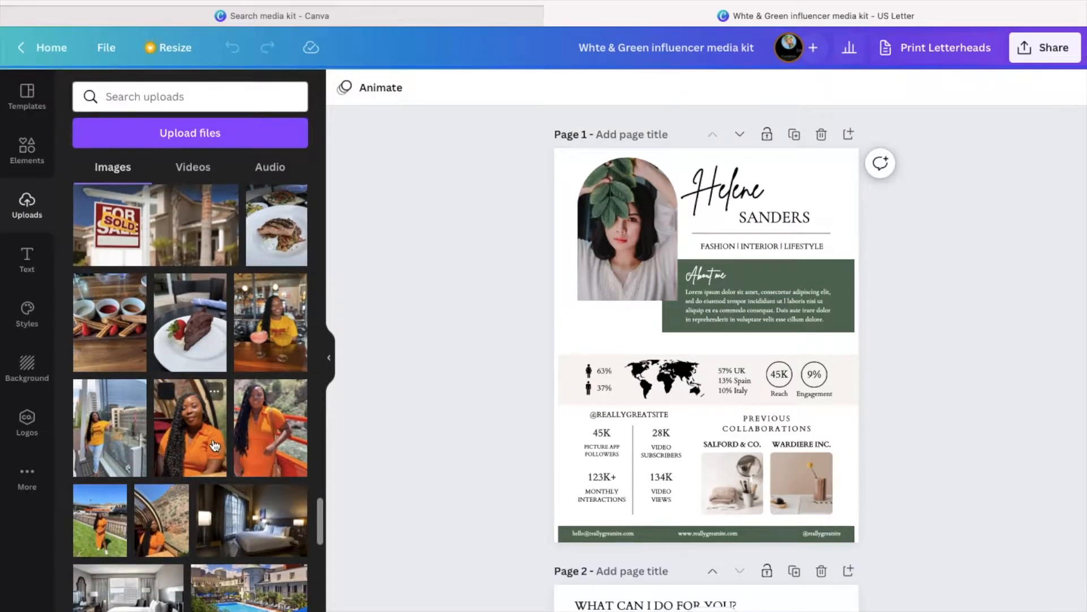
pyautogui.moveTo(216, 433); pyautogui.dragTo(641, 247)
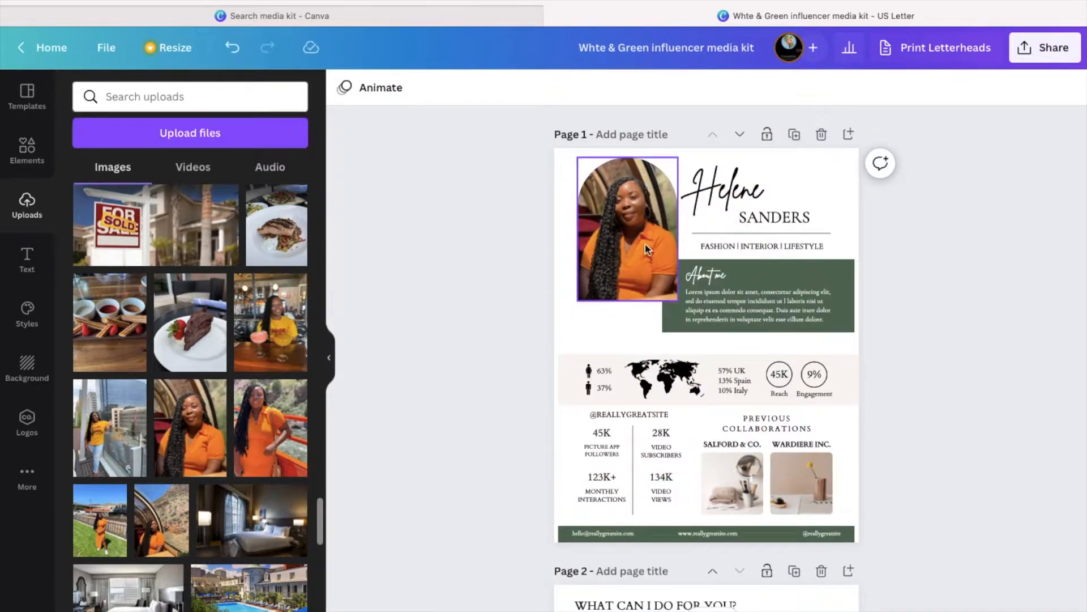
# - Retype the script heading as 'Blogionista' and the name line below as 'TRAVELS'
pyautogui.doubleClick(737, 194)
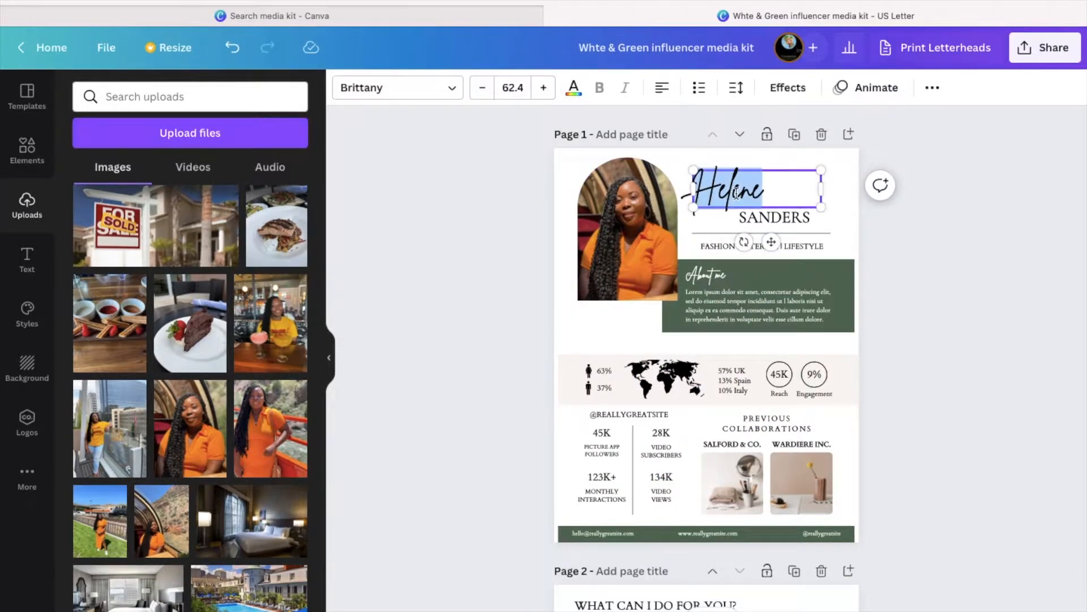
pyautogui.write('Blo')
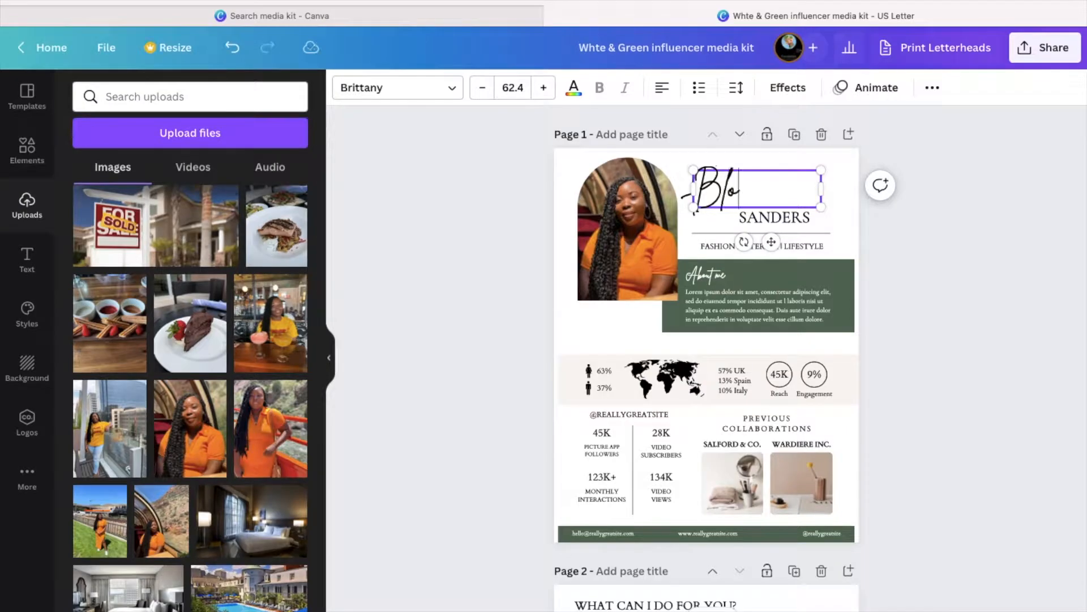
pyautogui.write('gionista')
pyautogui.click(777, 220)
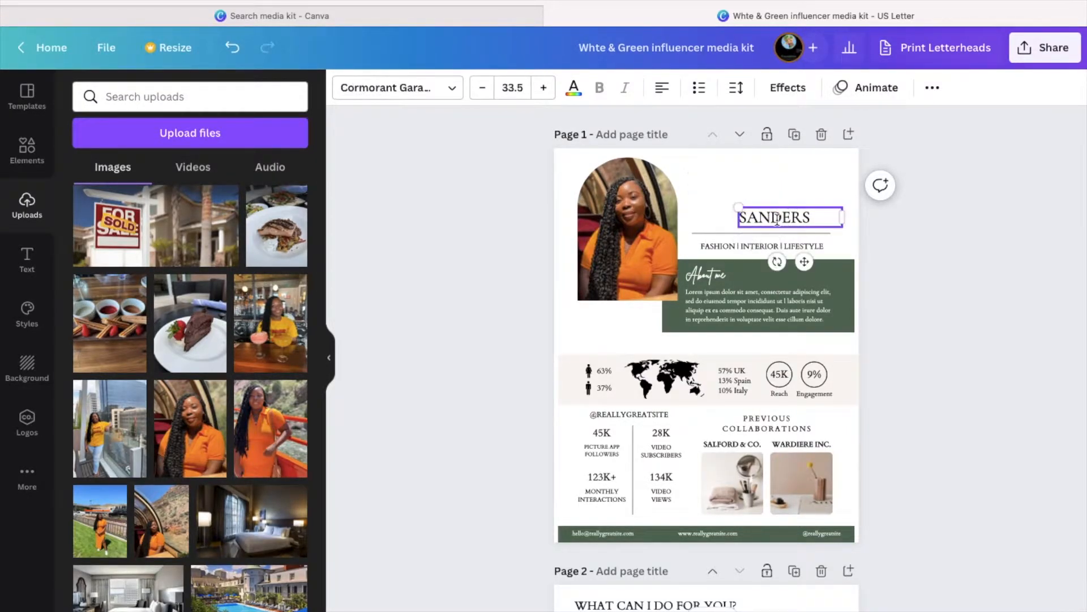
pyautogui.doubleClick(773, 220)
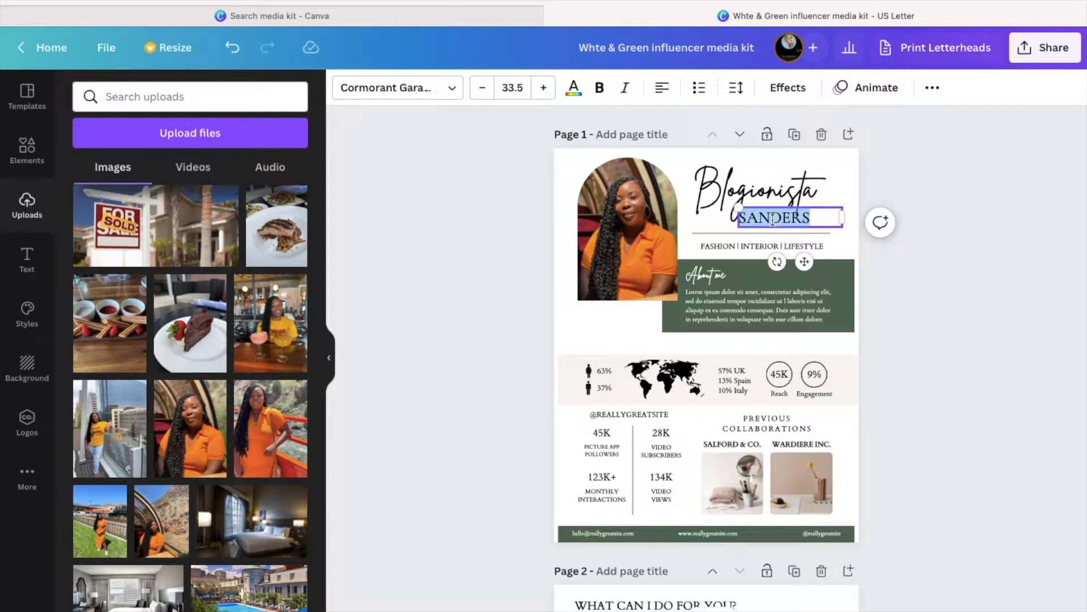
pyautogui.write('TRAVELS')
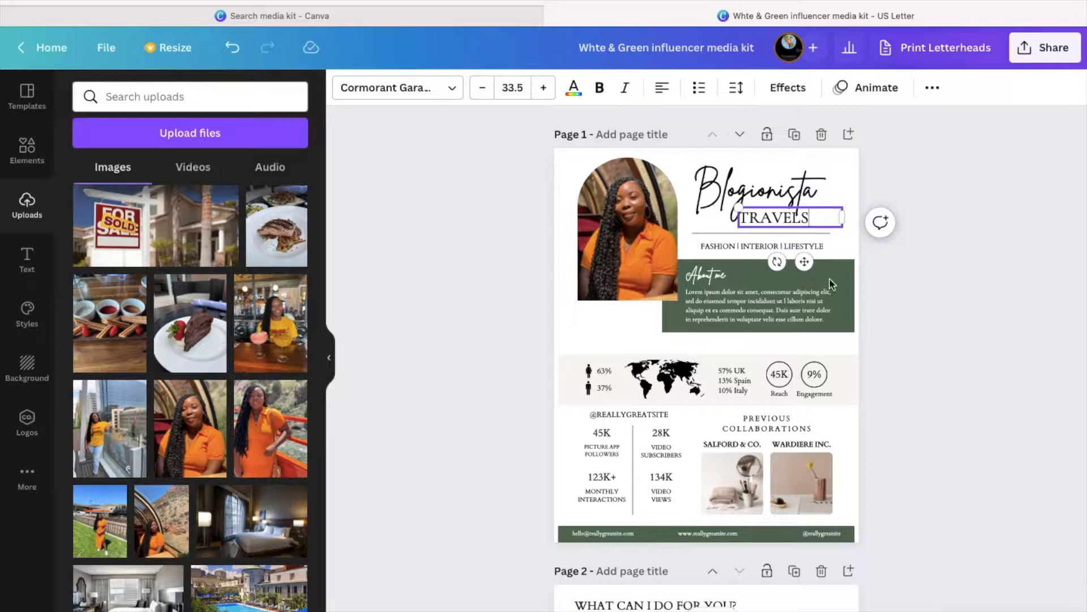
pyautogui.click(898, 253)
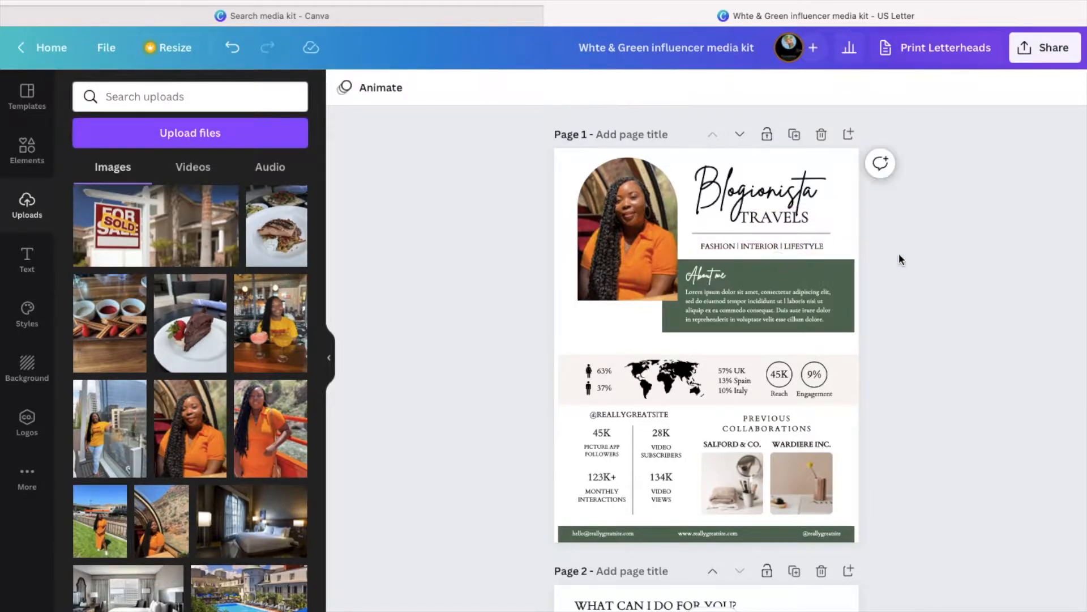
# - Rewrite the tagline so it reads 'TRAVEL | LIFESTYLE | FOOD'
pyautogui.click(720, 249)
pyautogui.click(720, 249)
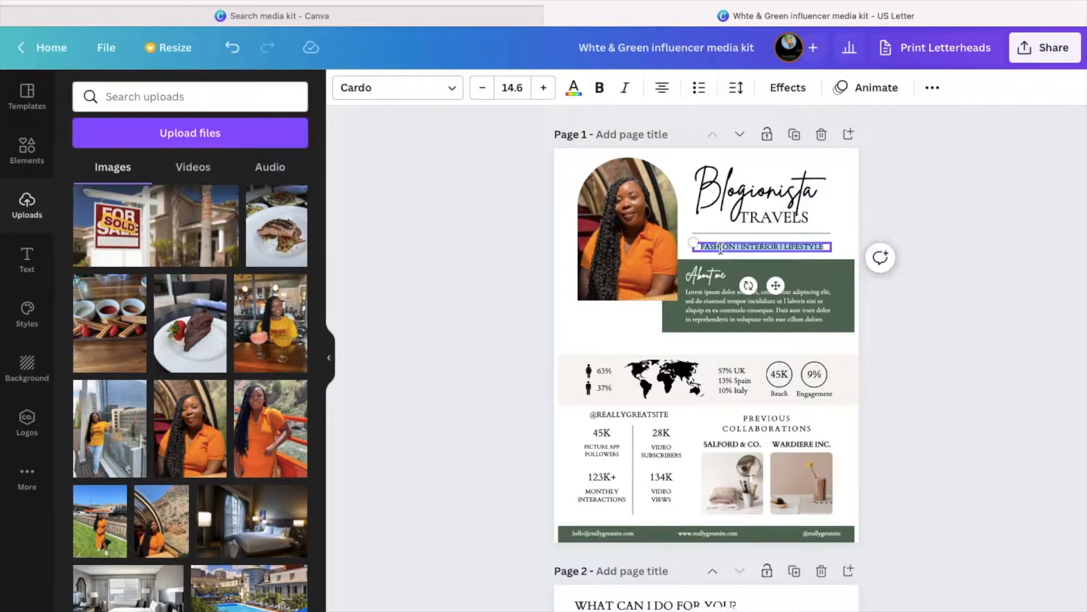
pyautogui.click(718, 247)
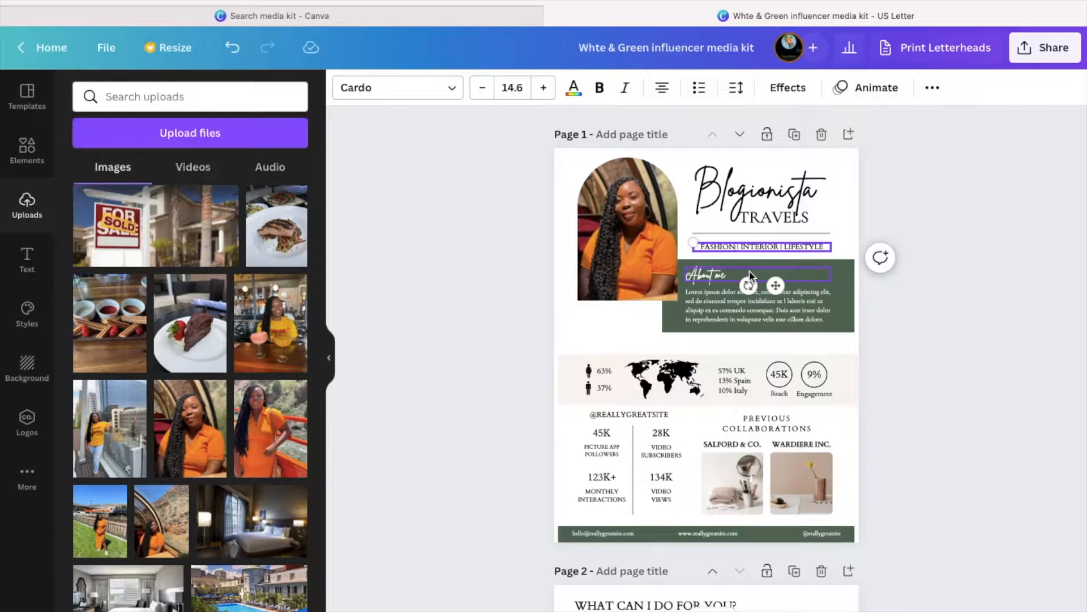
pyautogui.press('BackSpace')
pyautogui.press('BackSpace')
pyautogui.press('BackSpace')
pyautogui.press('BackSpace')
pyautogui.press('BackSpace')
pyautogui.press('BackSpace')
pyautogui.press('BackSpace')
pyautogui.write('TRAVEL')
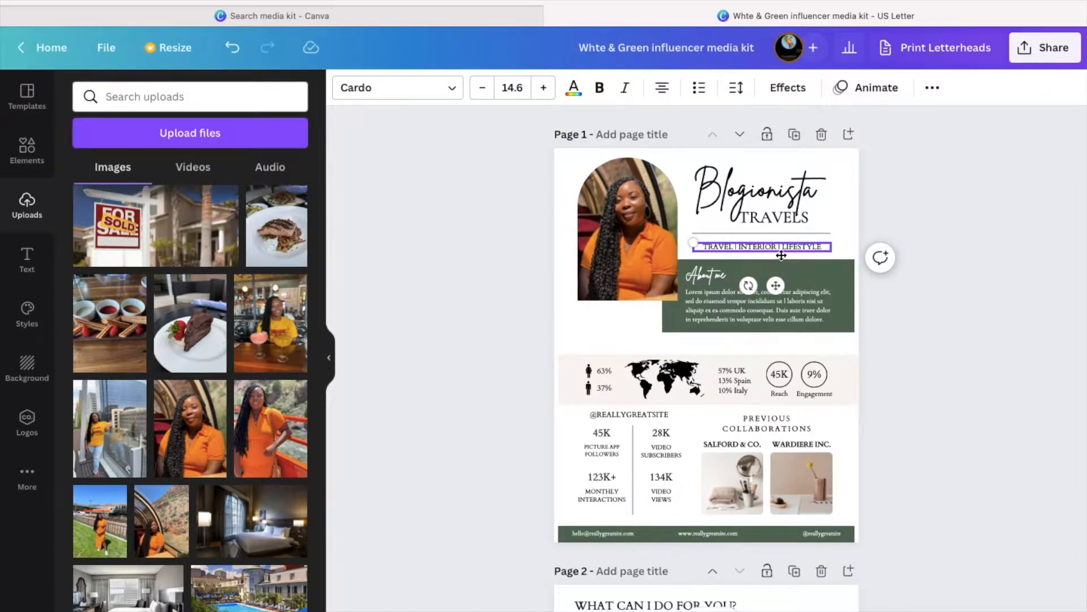
pyautogui.click(781, 248)
pyautogui.press('BackSpace')
pyautogui.press('BackSpace')
pyautogui.press('BackSpace')
pyautogui.press('BackSpace')
pyautogui.press('BackSpace')
pyautogui.press('BackSpace')
pyautogui.press('BackSpace')
pyautogui.press('BackSpace')
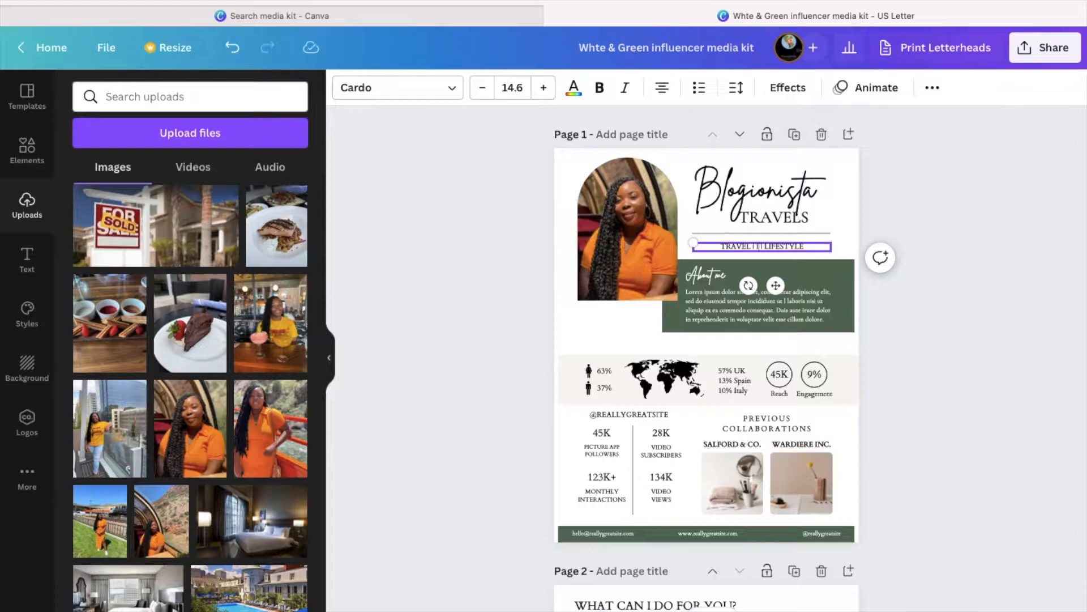
pyautogui.write('LIFESTYLE')
pyautogui.press('BackSpace')
pyautogui.press('BackSpace')
pyautogui.press('BackSpace')
pyautogui.press('BackSpace')
pyautogui.press('BackSpace')
pyautogui.press('BackSpace')
pyautogui.press('BackSpace')
pyautogui.press('BackSpace')
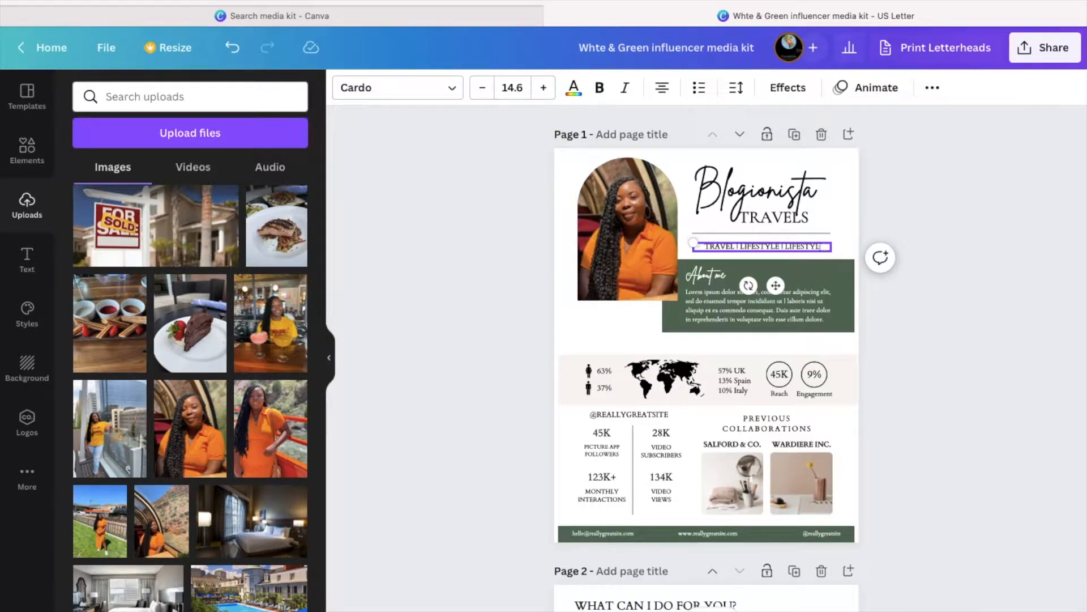
pyautogui.press('BackSpace')
pyautogui.write('FOOD')
pyautogui.click(789, 247)
pyautogui.click(910, 288)
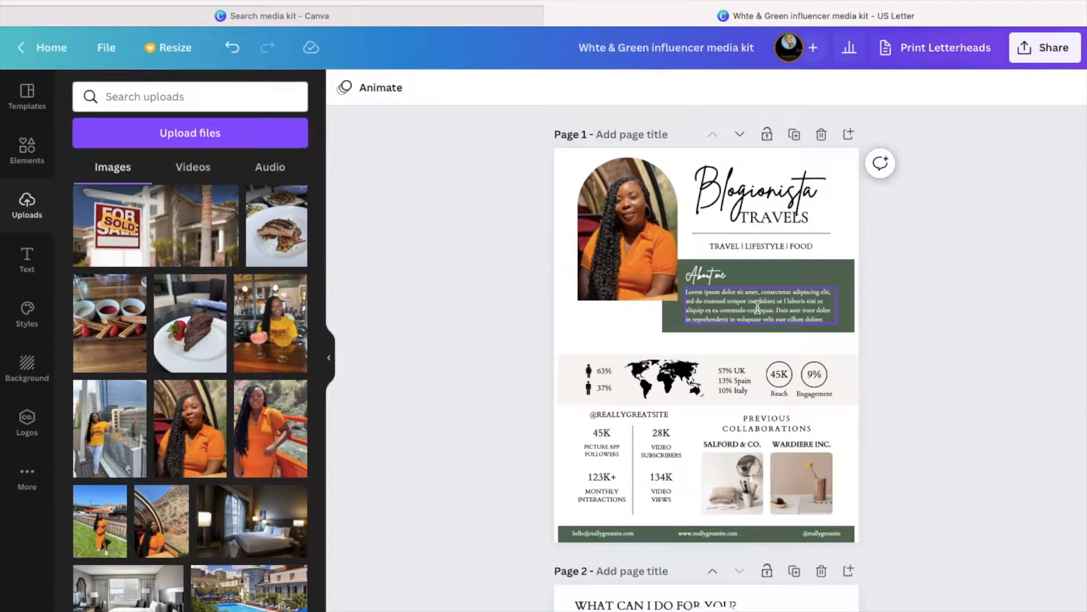
# - Set the About me heading to font size 25
pyautogui.click(719, 281)
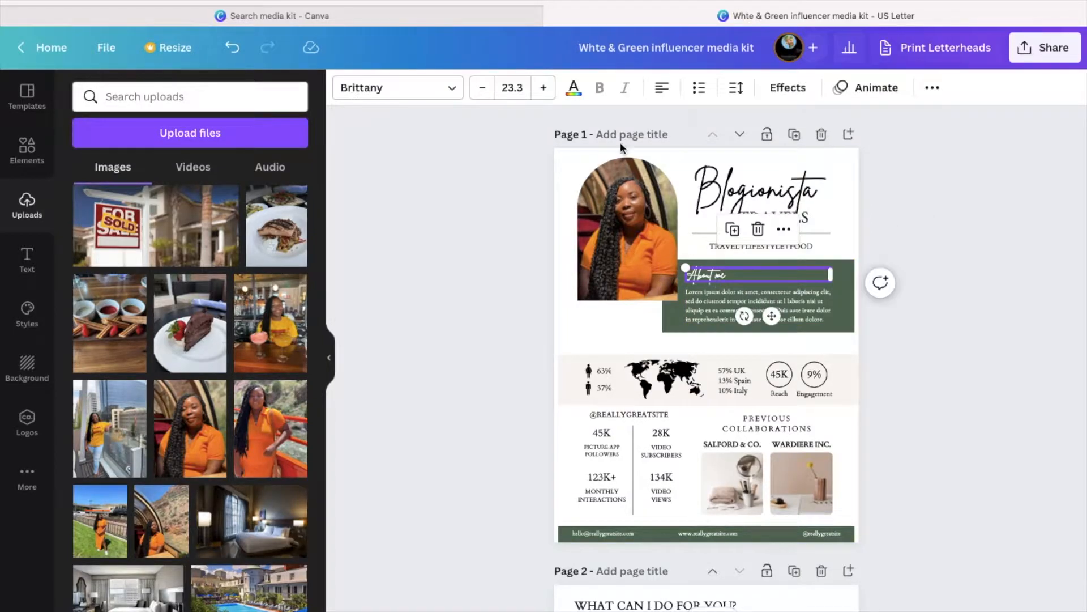
pyautogui.click(505, 94)
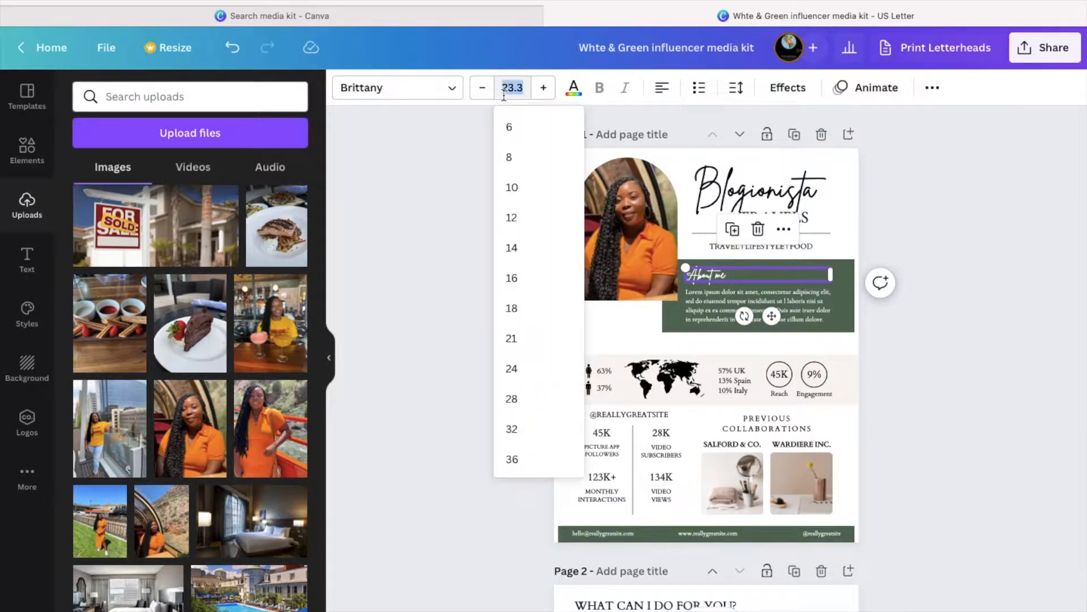
pyautogui.write('25')
pyautogui.press('Return')
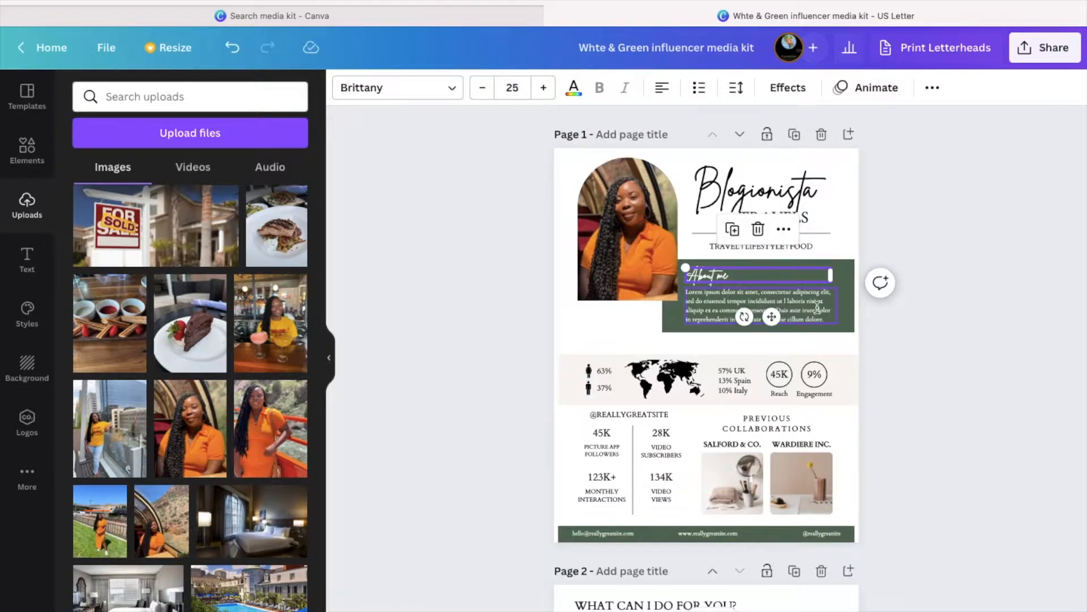
# - Set the About me paragraph text to font size 15
pyautogui.click(818, 306)
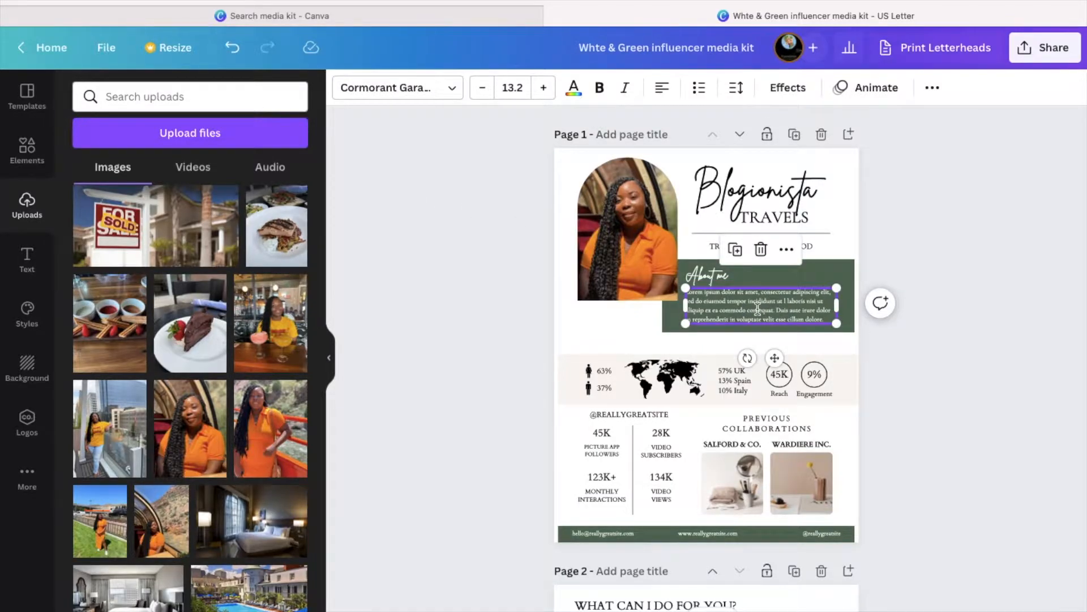
pyautogui.doubleClick(779, 310)
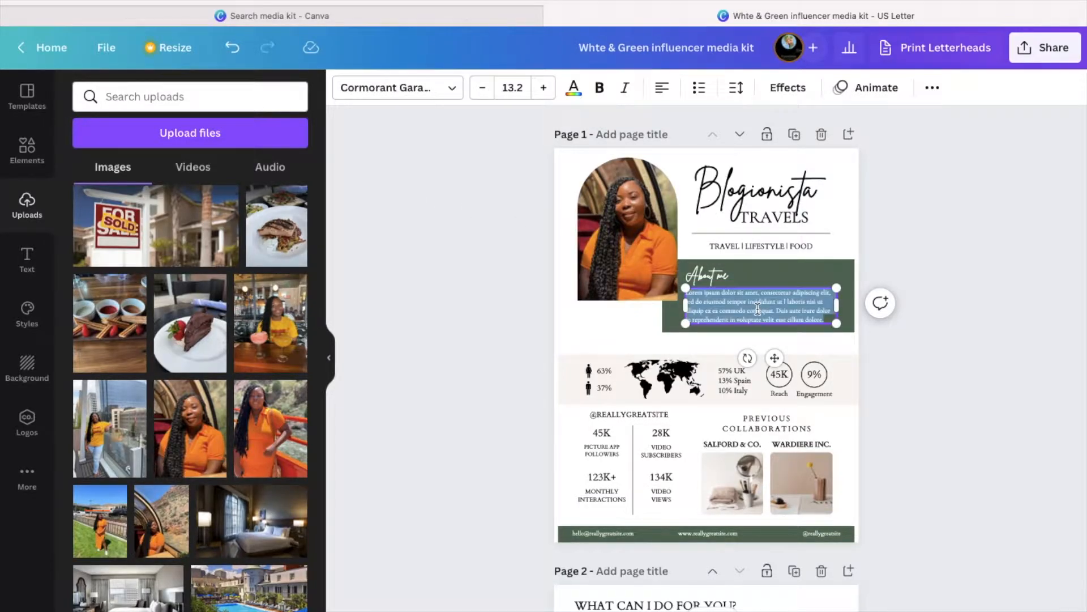
pyautogui.click(523, 87)
pyautogui.write('15')
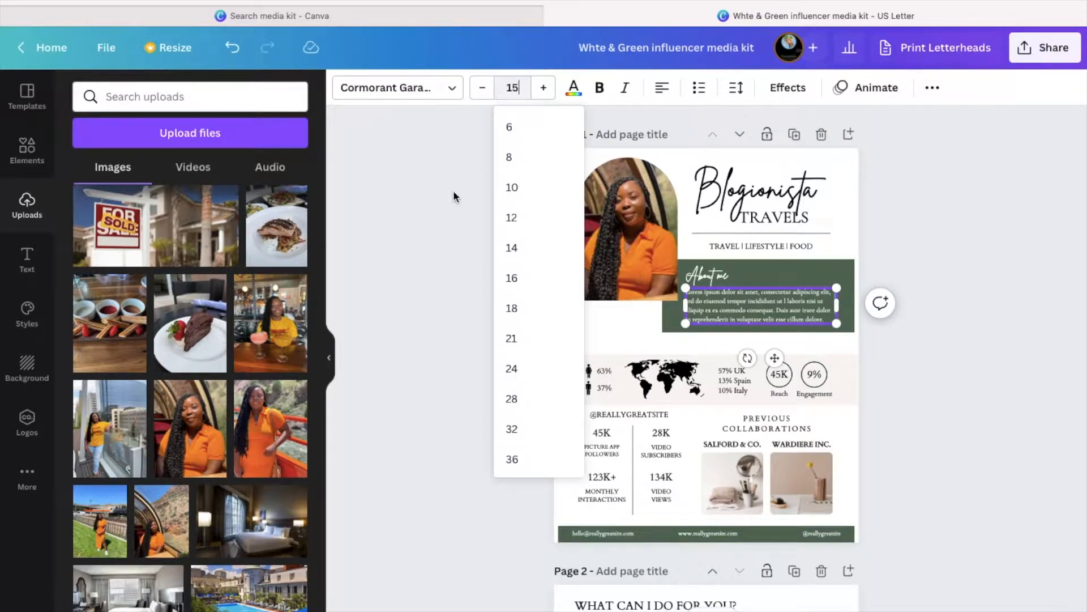
pyautogui.press('Return')
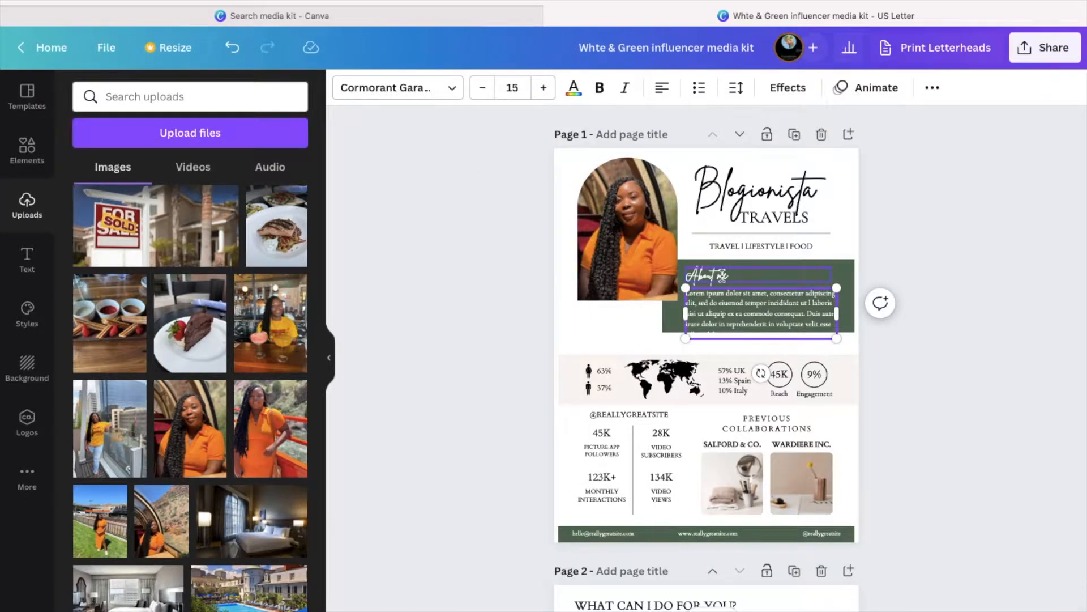
pyautogui.click(909, 266)
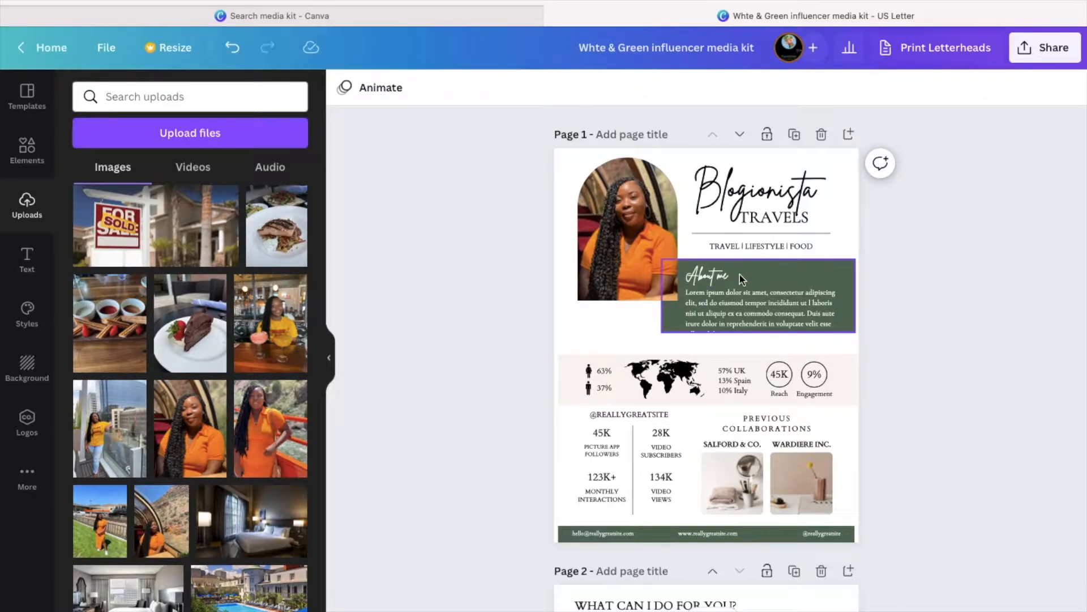
# - Nudge the heading and paragraph slightly up and reduce the paragraph to size 14
pyautogui.moveTo(725, 274); pyautogui.dragTo(721, 269)
pyautogui.click(807, 295)
pyautogui.moveTo(810, 290); pyautogui.dragTo(813, 290)
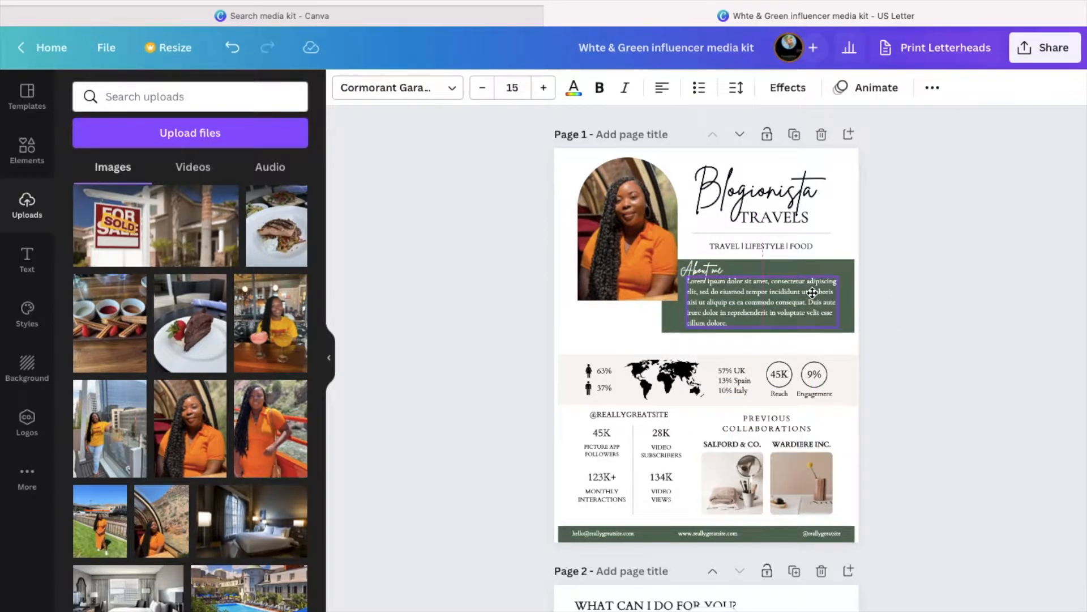
pyautogui.doubleClick(778, 310)
pyautogui.click(519, 90)
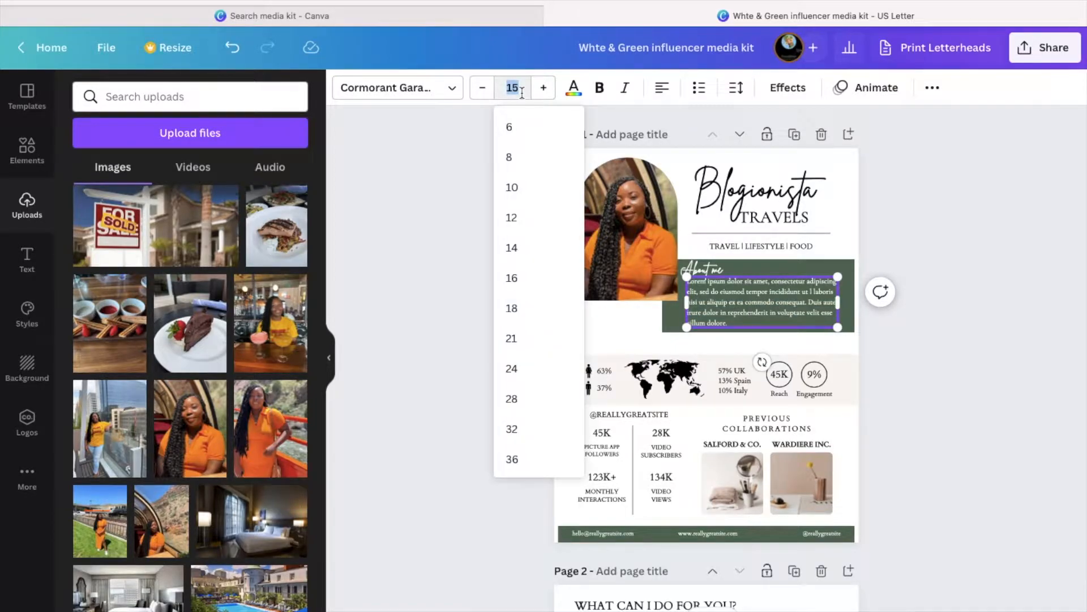
pyautogui.click(480, 89)
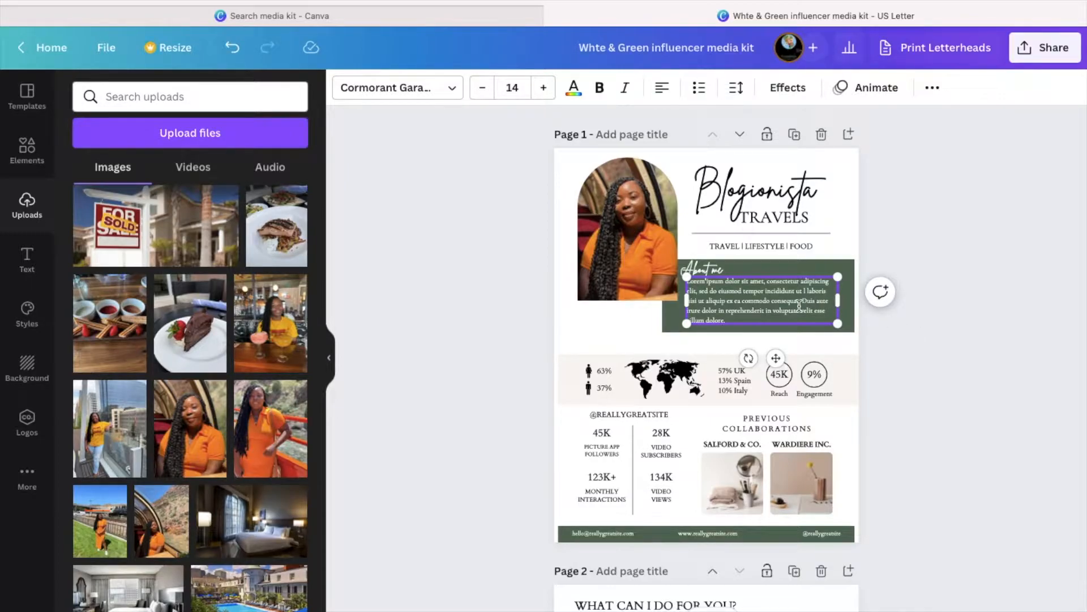
pyautogui.keyDown('shift'); pyautogui.click(721, 299); pyautogui.keyUp('shift')
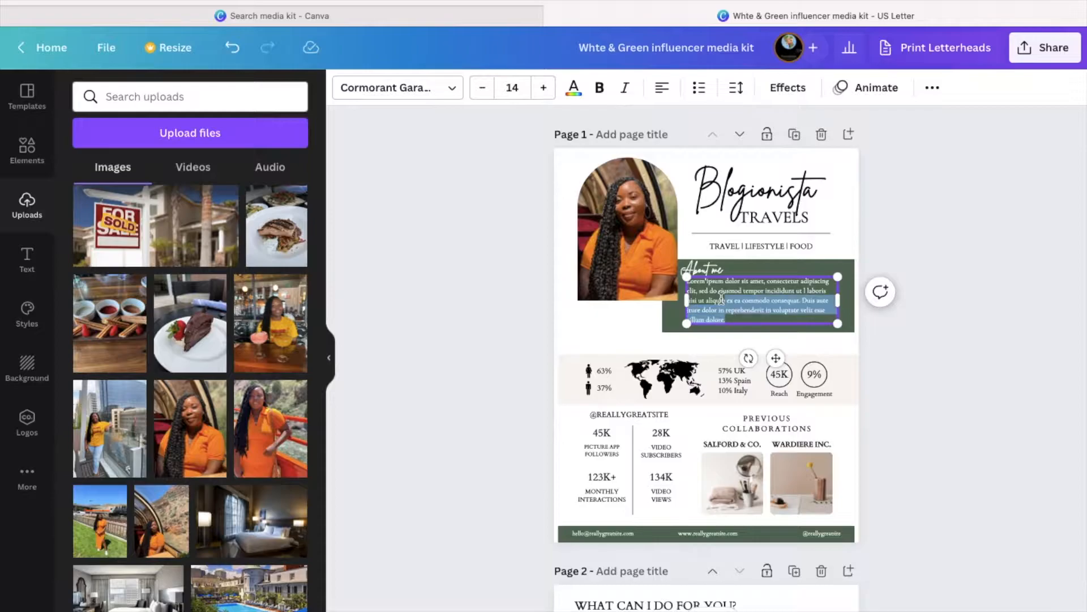
pyautogui.keyDown('shift'); pyautogui.click(687, 281); pyautogui.keyUp('shift')
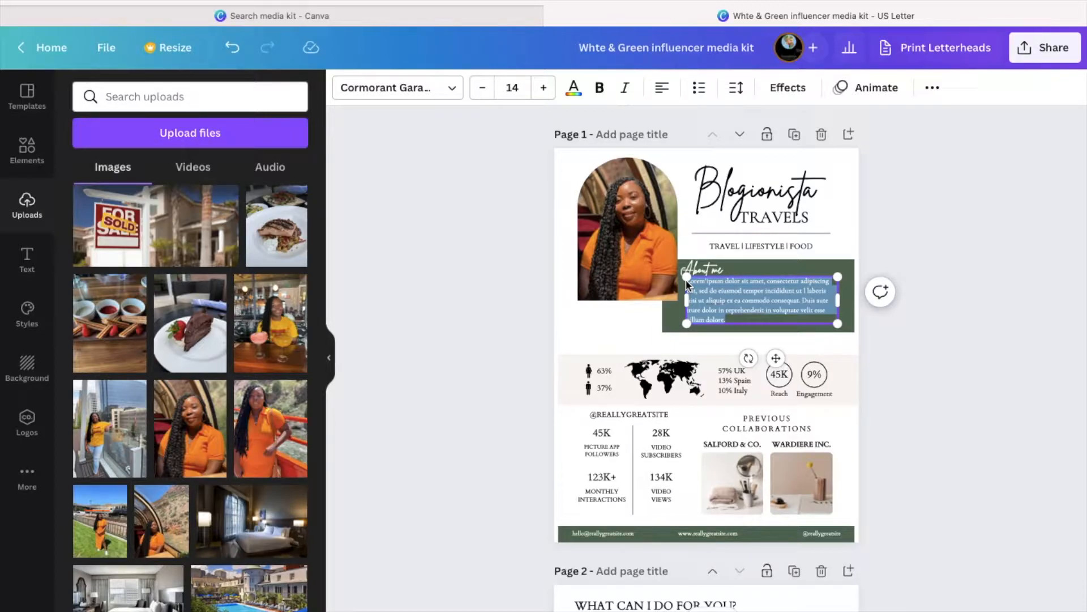
# - Write the new intro: the creator's name, Blogionista Travels handle, Miami, Florida based travel lifestyle content
pyautogui.write('Heelo')
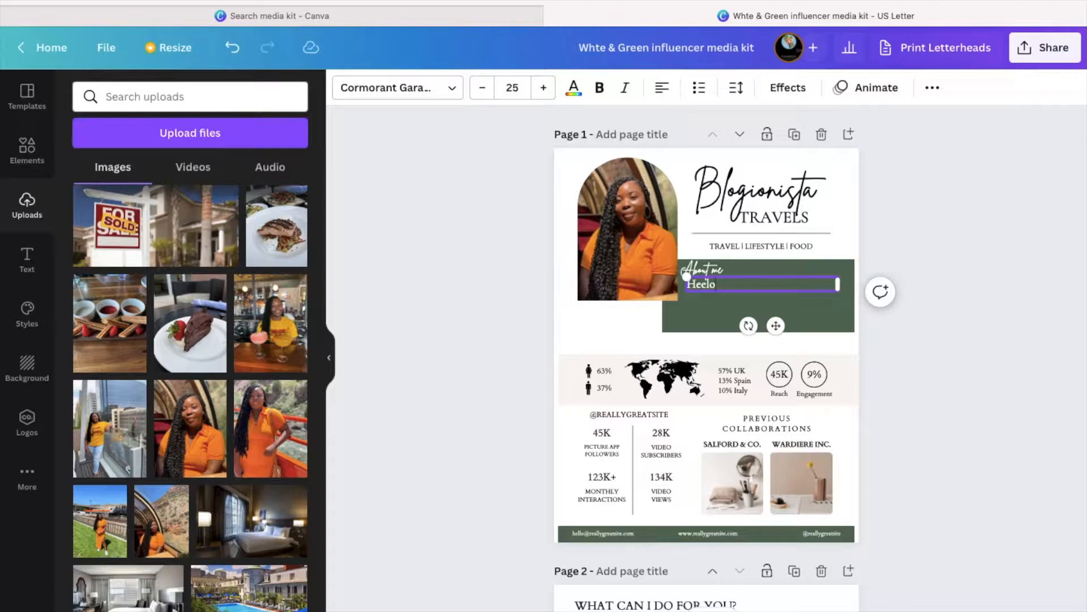
pyautogui.press('BackSpace')
pyautogui.press('BackSpace')
pyautogui.press('BackSpace')
pyautogui.write("llo, I'm Dominique")
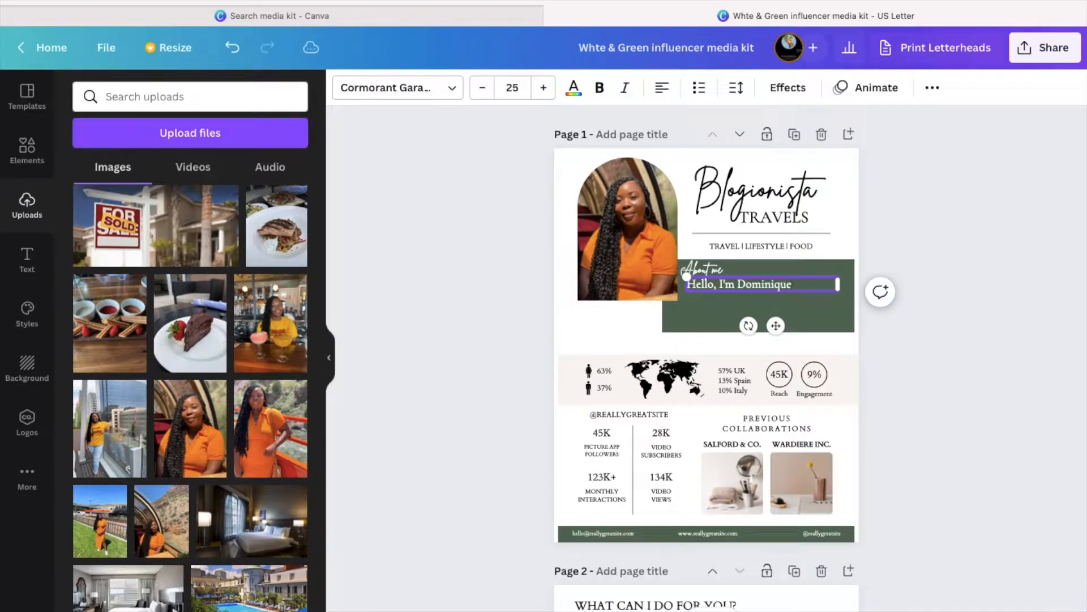
pyautogui.write(' also know')
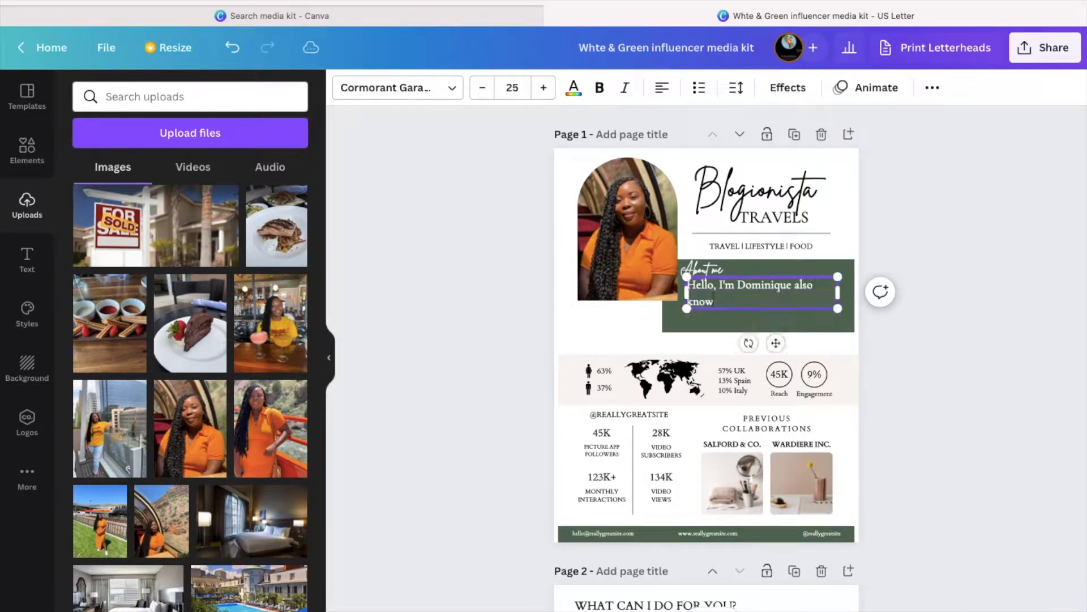
pyautogui.write('n as Blogionista Travels on my socia')
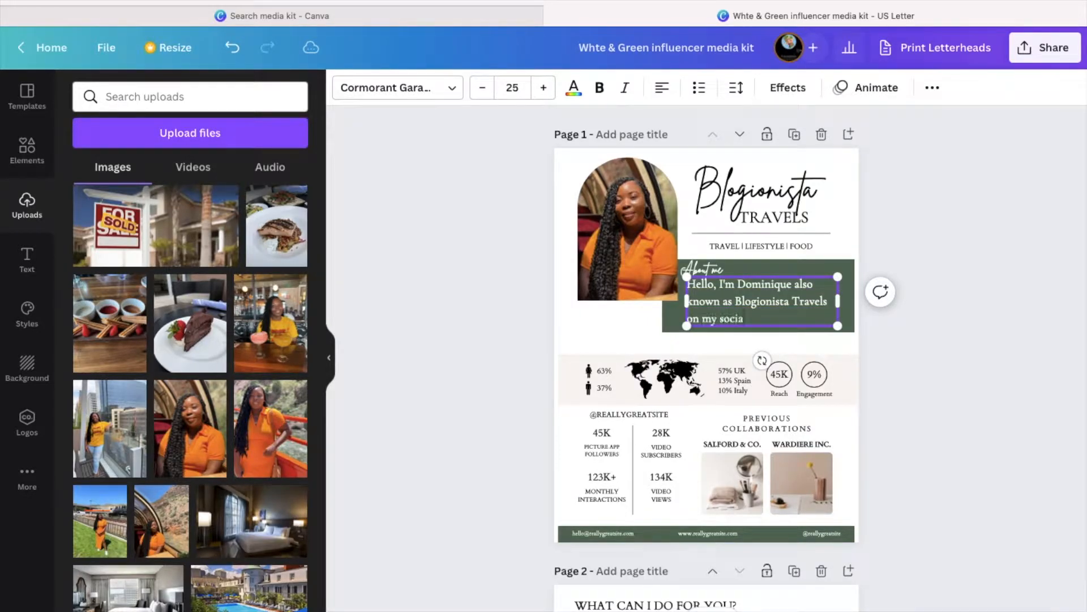
pyautogui.write('l media platforms.')
pyautogui.moveTo(785, 301); pyautogui.dragTo(786, 273)
pyautogui.click(831, 319)
pyautogui.write('I am')
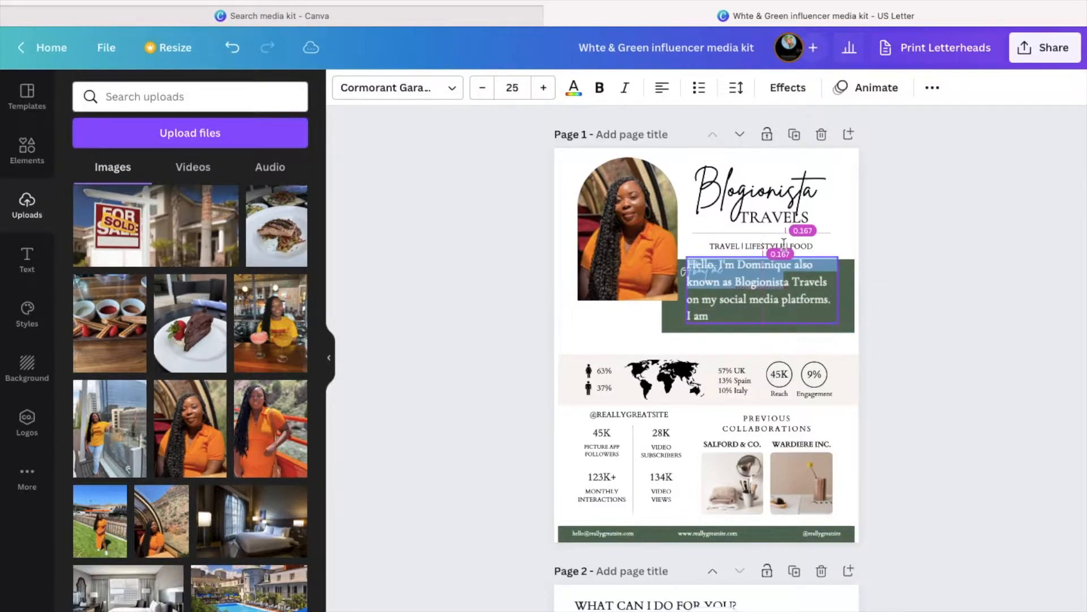
pyautogui.write(' a Miami, Flor')
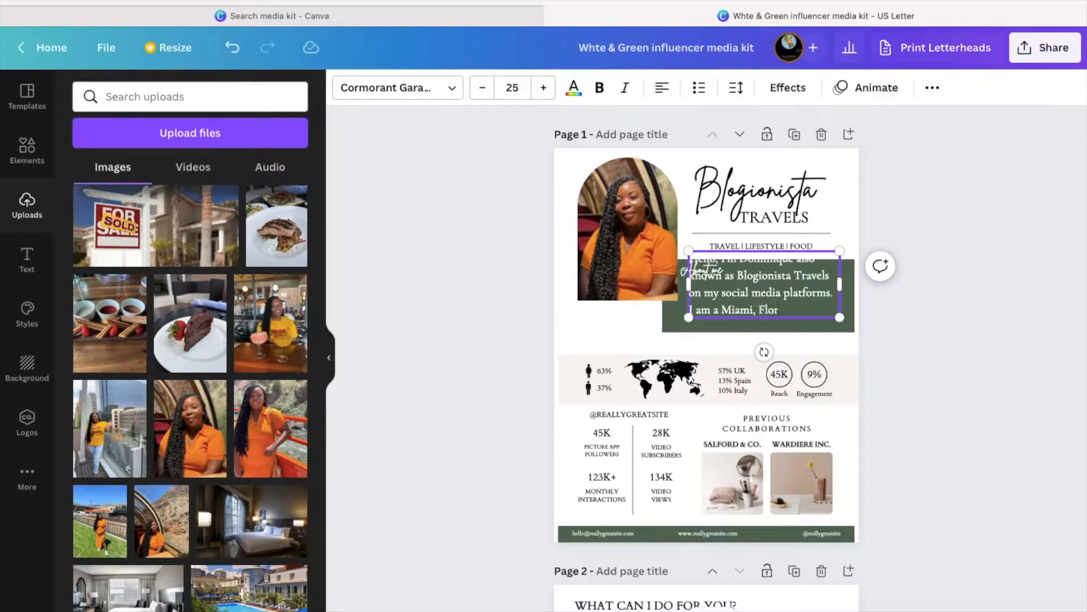
pyautogui.write('ida based content creator')
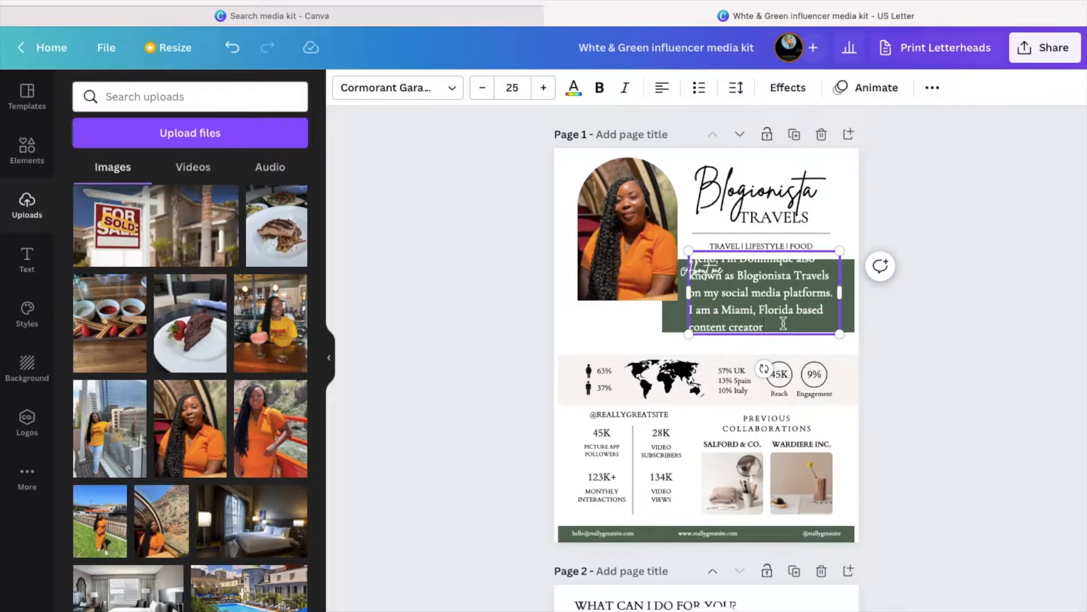
pyautogui.write(' with a niche')
pyautogui.press('BackSpace')
pyautogui.press('BackSpace')
pyautogui.press('BackSpace')
pyautogui.press('BackSpace')
pyautogui.press('BackSpace')
pyautogui.press('BackSpace')
pyautogui.press('BackSpace')
pyautogui.press('BackSpace')
pyautogui.press('BackSpace')
pyautogui.press('BackSpace')
pyautogui.press('BackSpace')
pyautogui.press('BackSpace')
pyautogui.write('that loves travel')
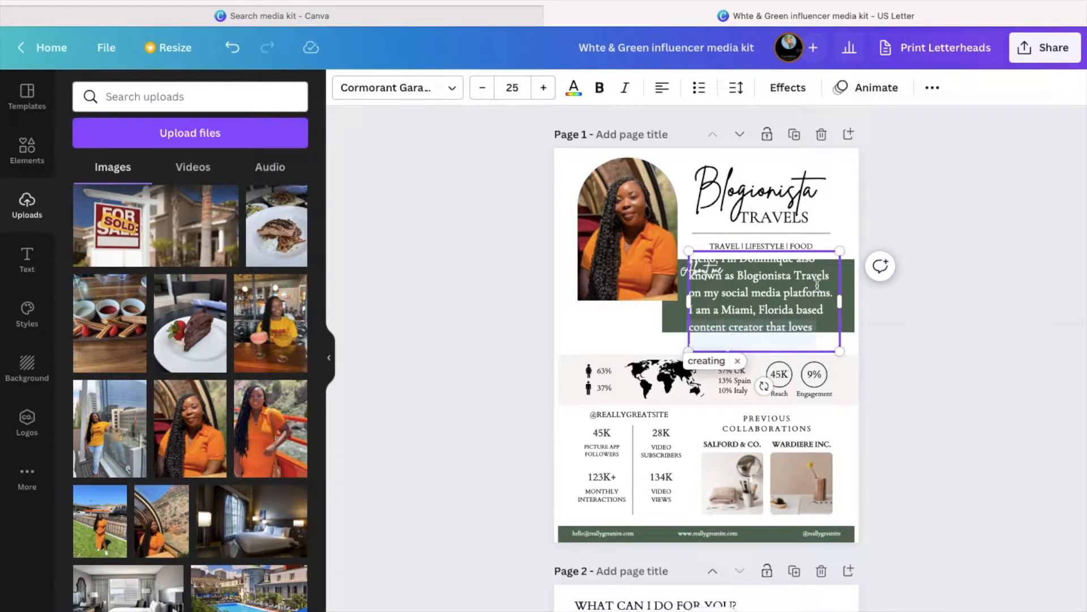
pyautogui.write(' lifestyle bsed')
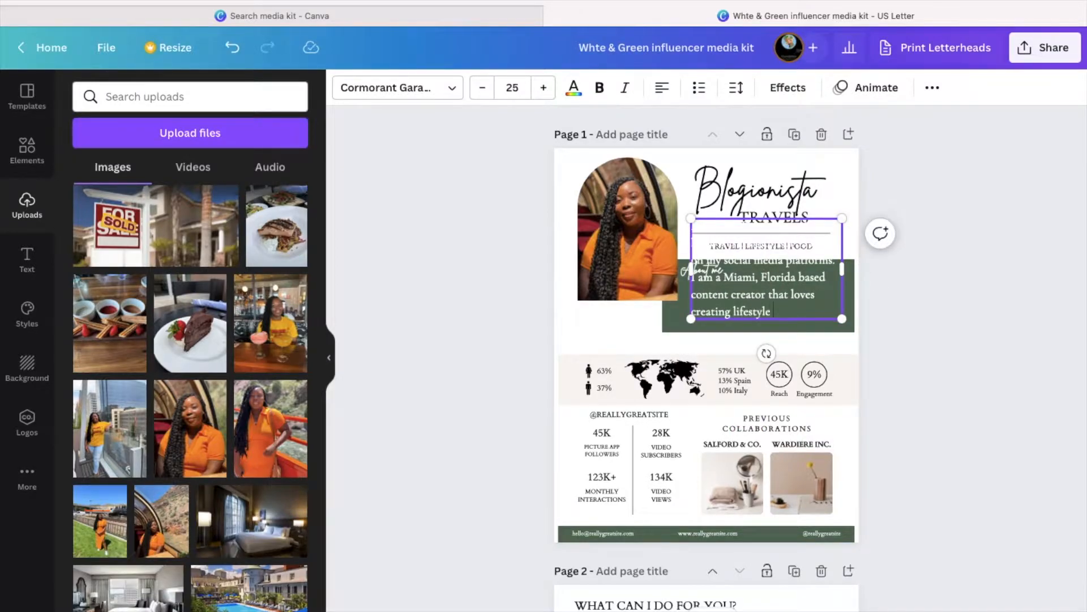
pyautogui.press('BackSpace')
pyautogui.press('BackSpace')
pyautogui.press('BackSpace')
pyautogui.write('ased content.')
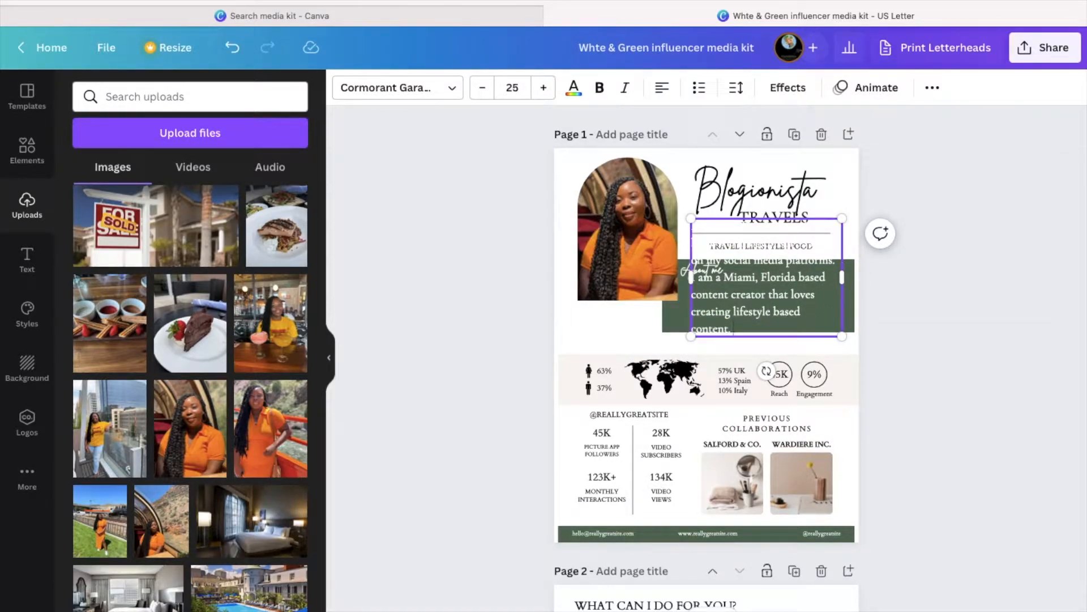
# - Set the intro to size 15, move it into the green panel, then enlarge it to 17
pyautogui.hotkey('ctrl', 'a')
pyautogui.click(510, 88)
pyautogui.write('15')
pyautogui.press('Return')
pyautogui.moveTo(773, 290); pyautogui.dragTo(777, 354)
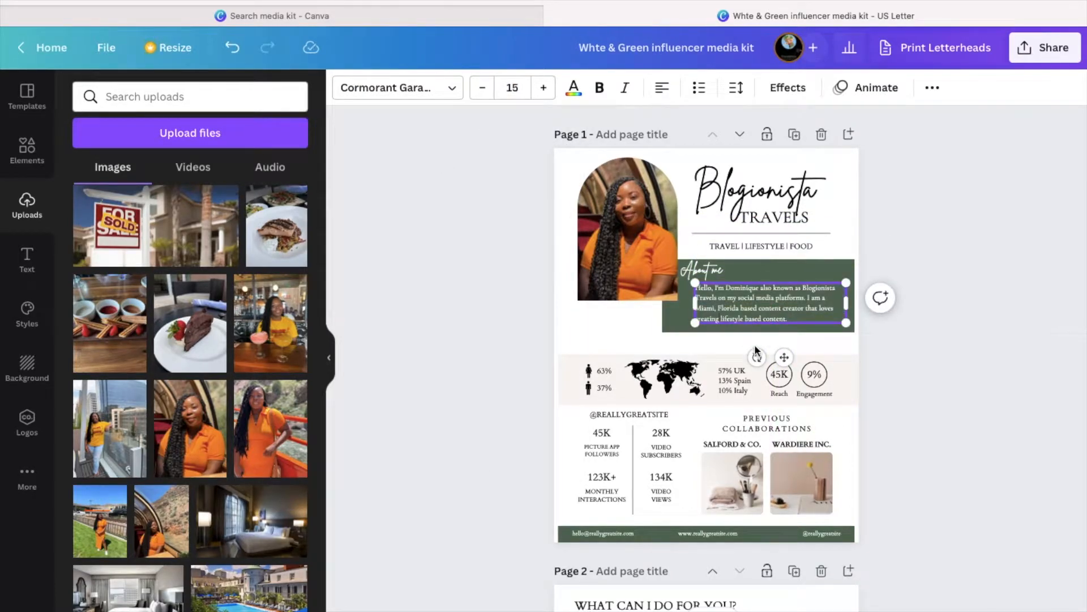
pyautogui.click(543, 87)
pyautogui.click(543, 87)
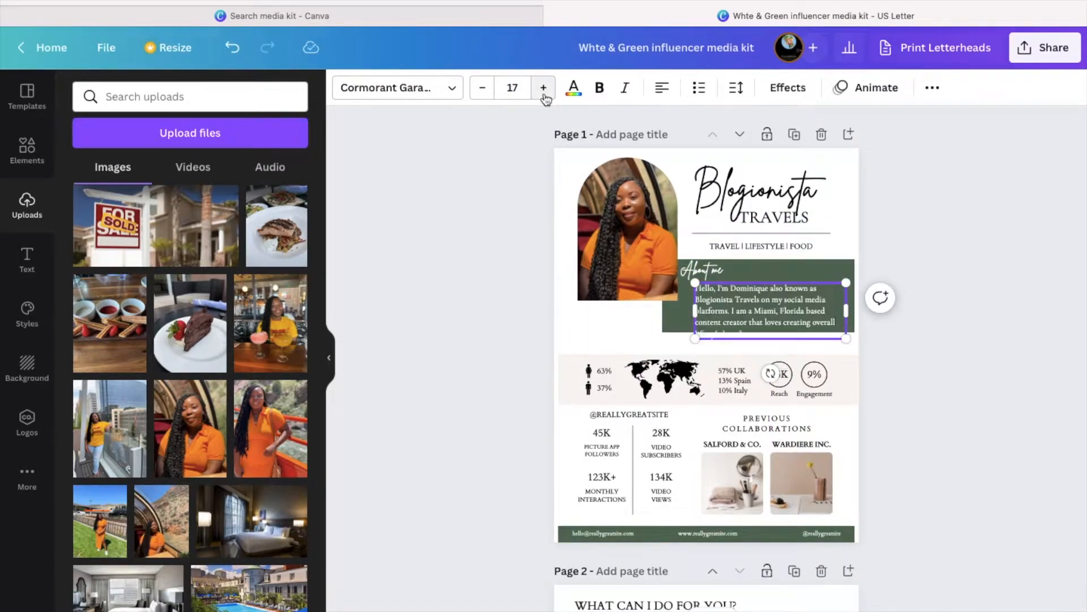
# - Shrink the heading slightly, reposition the body at size 16, and widen its box leftward
pyautogui.click(707, 266)
pyautogui.click(482, 87)
pyautogui.moveTo(810, 305); pyautogui.dragTo(846, 339)
pyautogui.click(482, 87)
pyautogui.moveTo(696, 319); pyautogui.dragTo(687, 319)
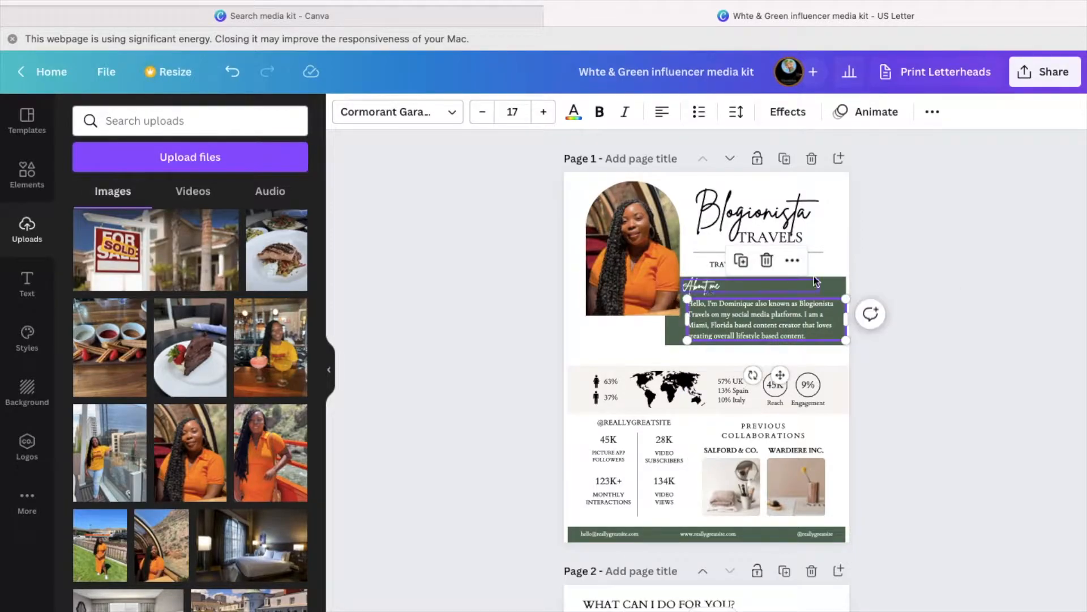
pyautogui.click(965, 287)
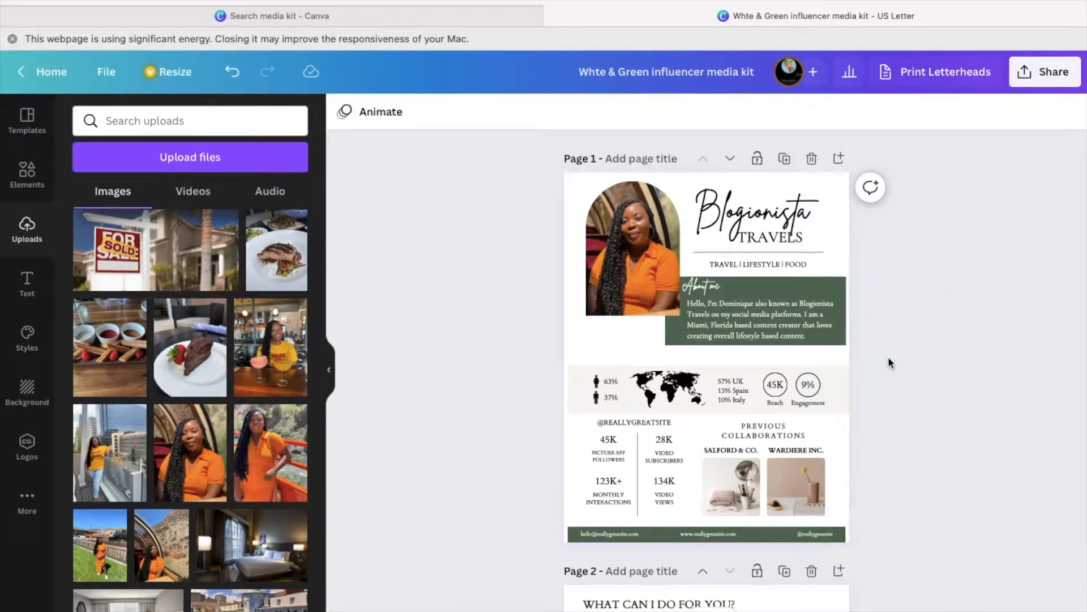
# - Change the audience split figures from 63% and 37% to 83% and 17%
pyautogui.scroll(-2, 890, 363)
pyautogui.scroll(-2, 891, 363)
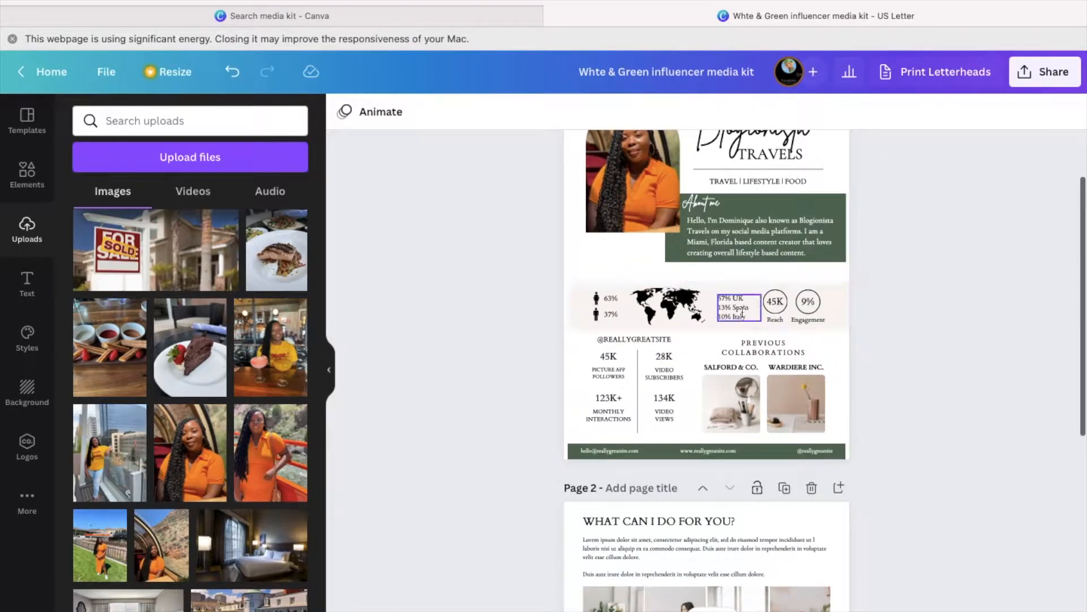
pyautogui.click(613, 298)
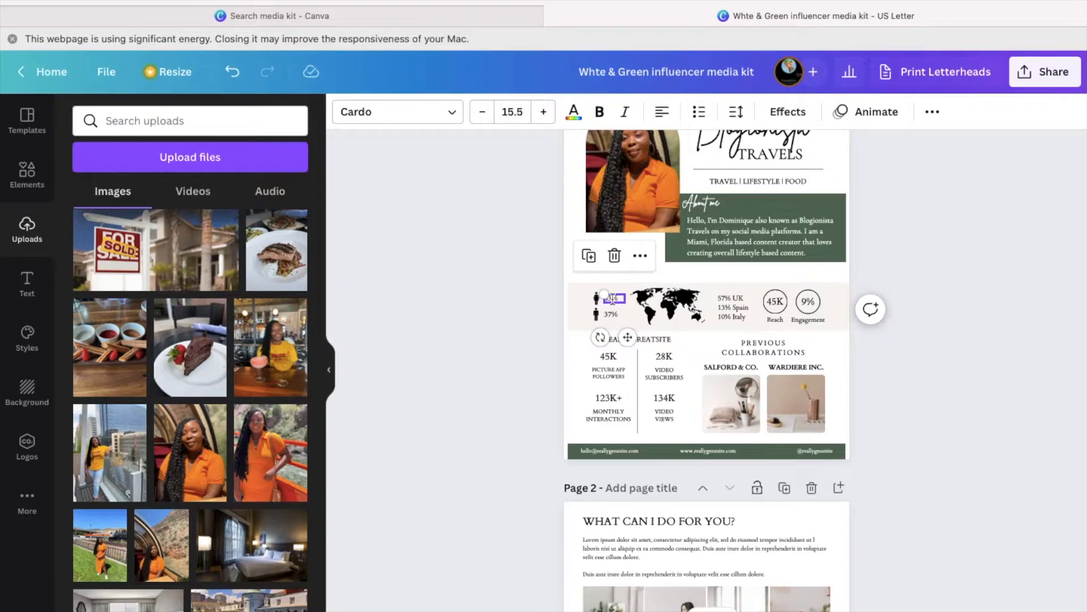
pyautogui.doubleClick(613, 298)
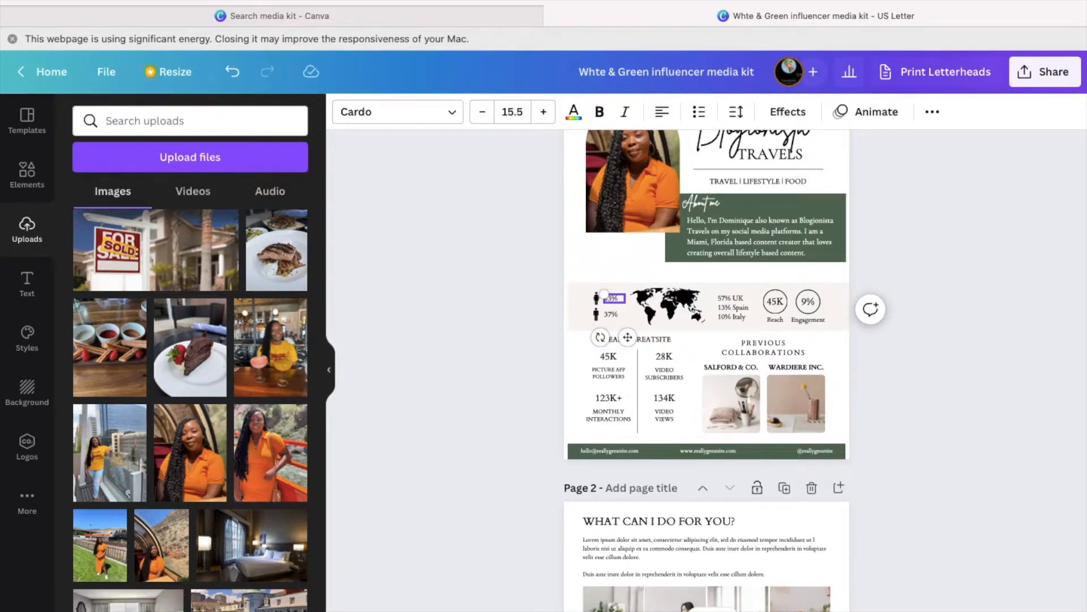
pyautogui.click(612, 313)
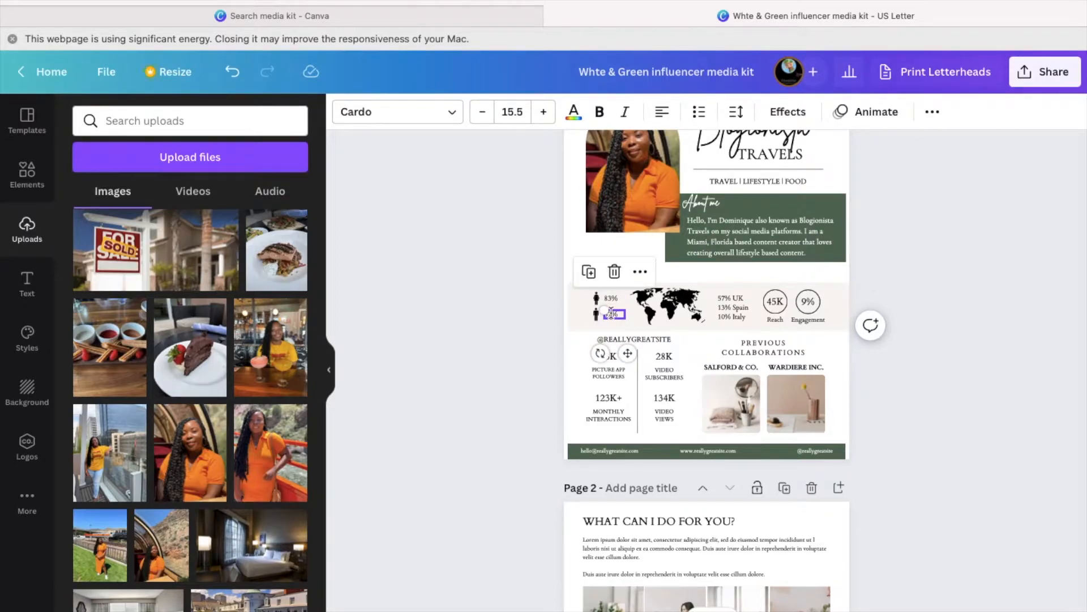
pyautogui.click(612, 313)
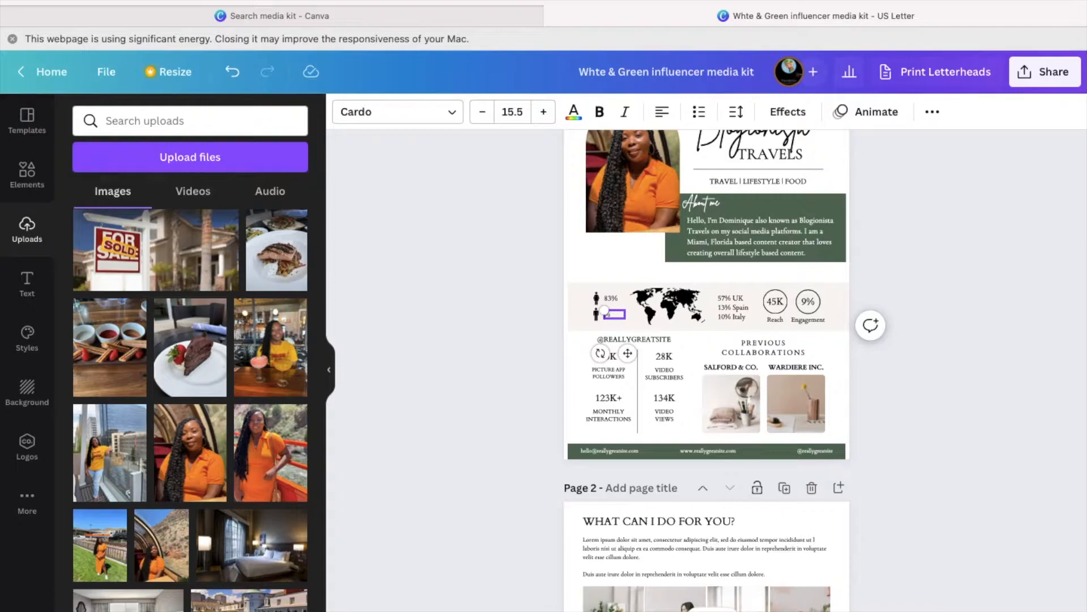
# - Set both the 17% and 83% figures to font size 20
pyautogui.click(518, 112)
pyautogui.doubleClick(518, 111)
pyautogui.write('20')
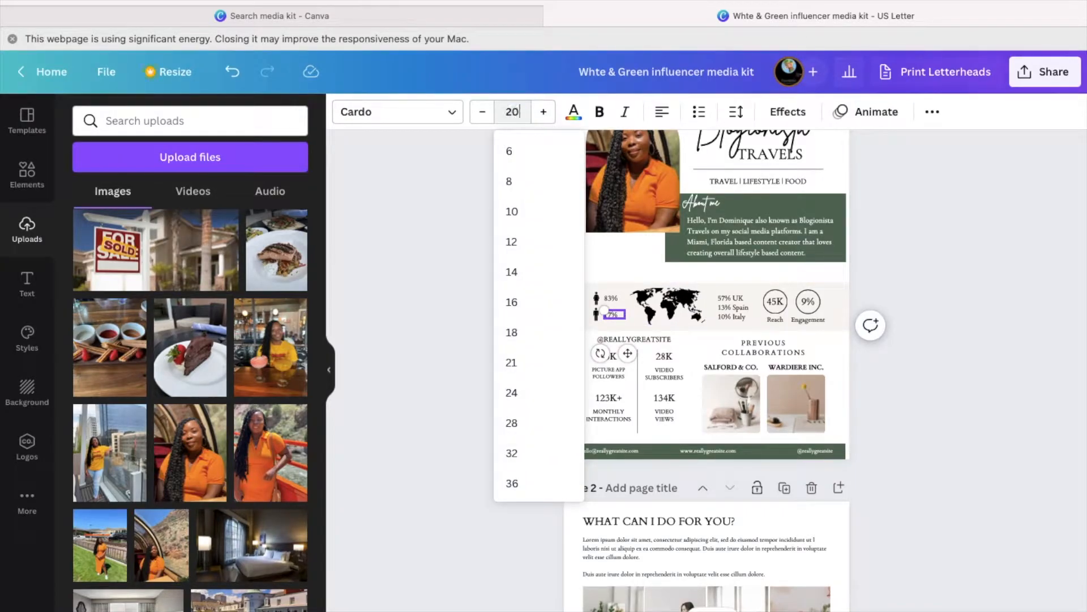
pyautogui.press('Return')
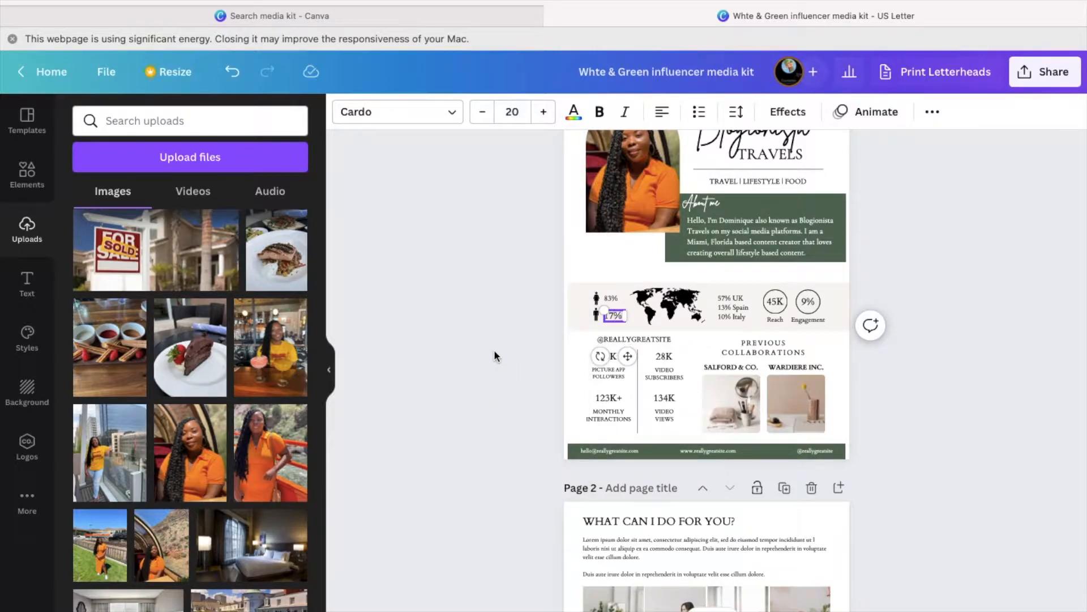
pyautogui.click(612, 299)
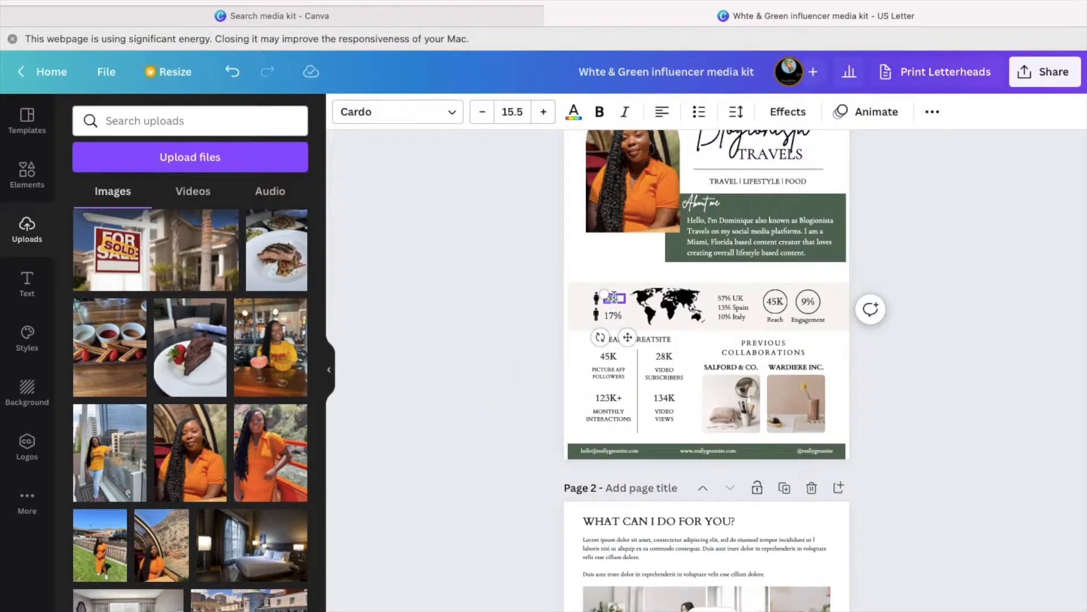
pyautogui.click(509, 112)
pyautogui.write('20')
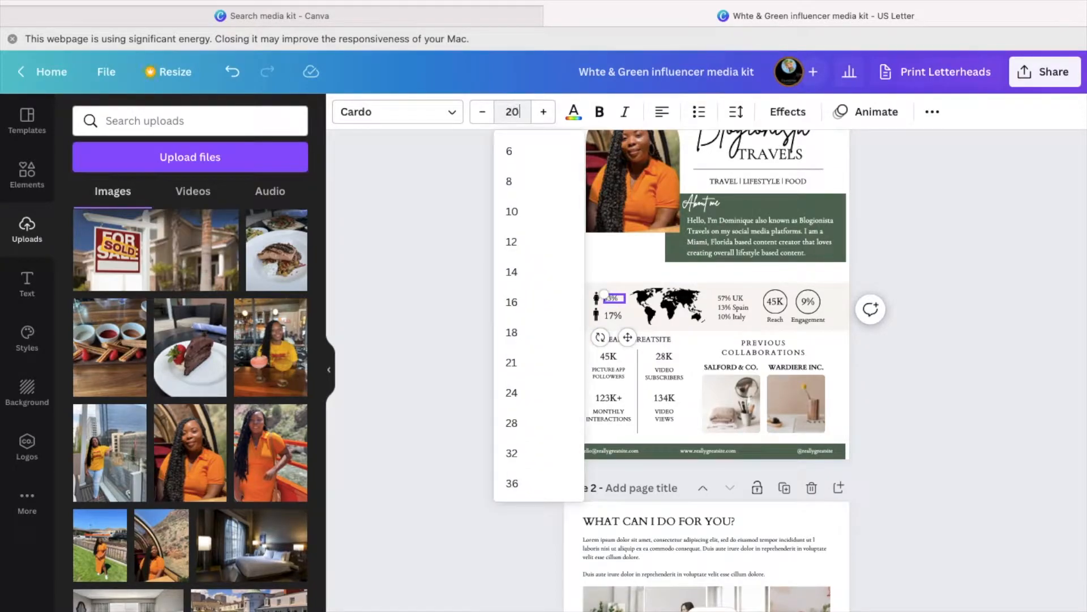
pyautogui.press('Return')
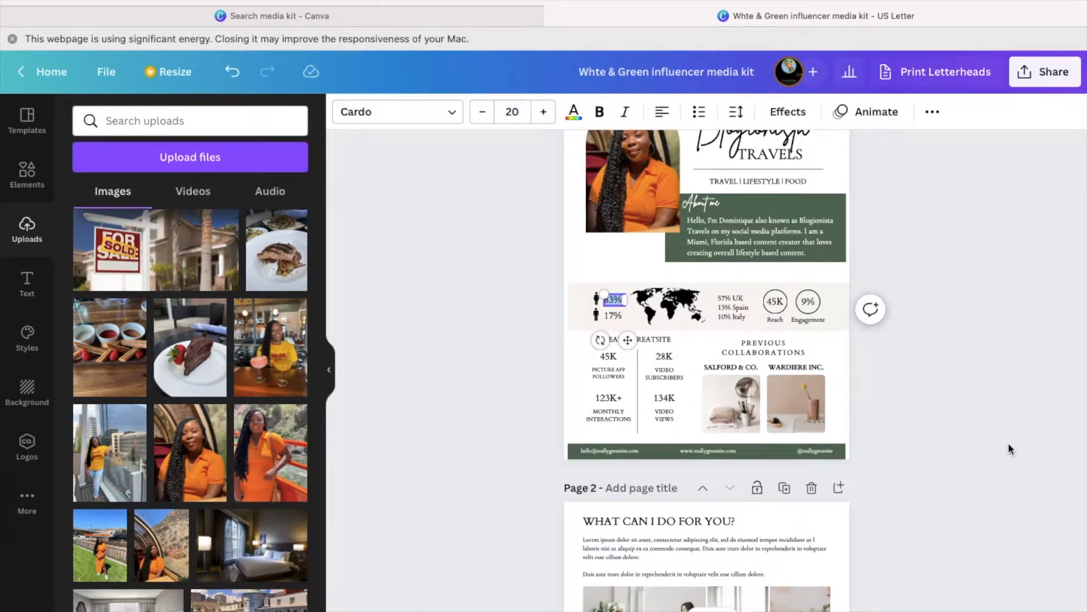
pyautogui.click(973, 273)
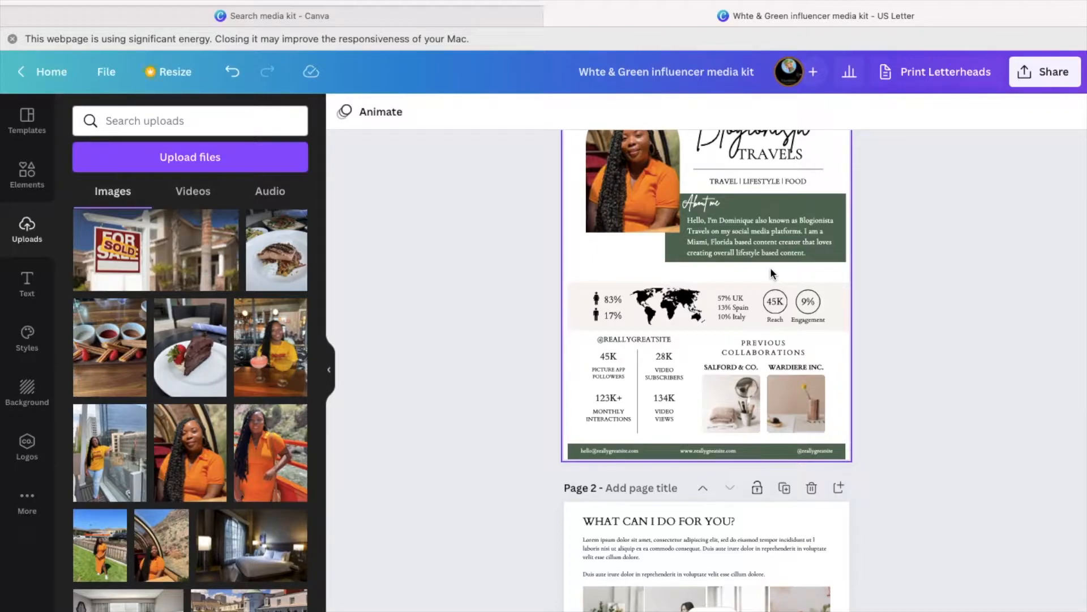
# - Change the first two country lines to 75% United States and 13% United Kingdom
pyautogui.click(744, 302)
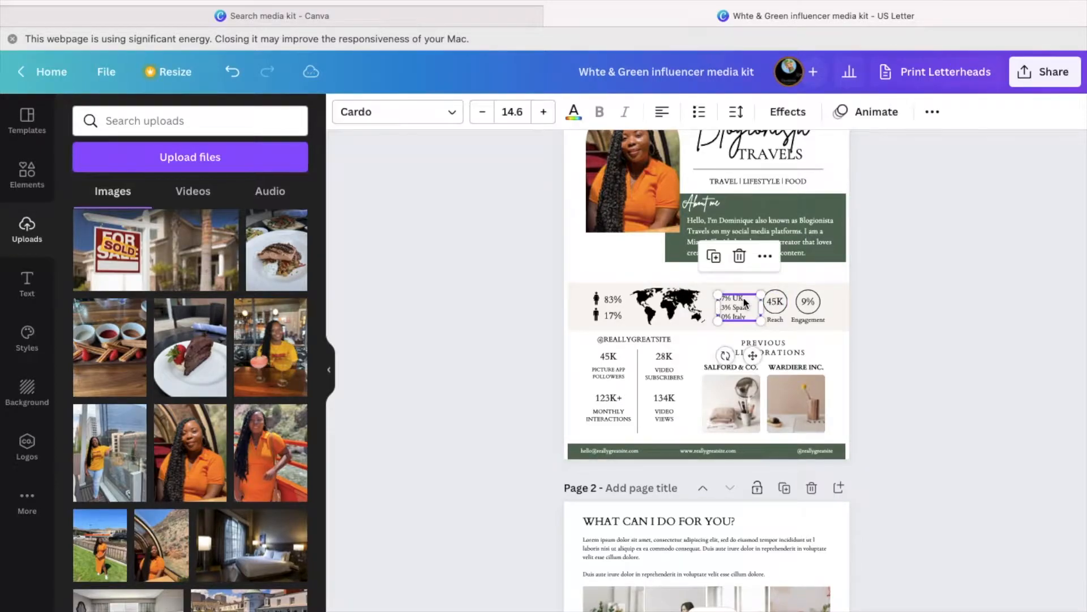
pyautogui.click(743, 301)
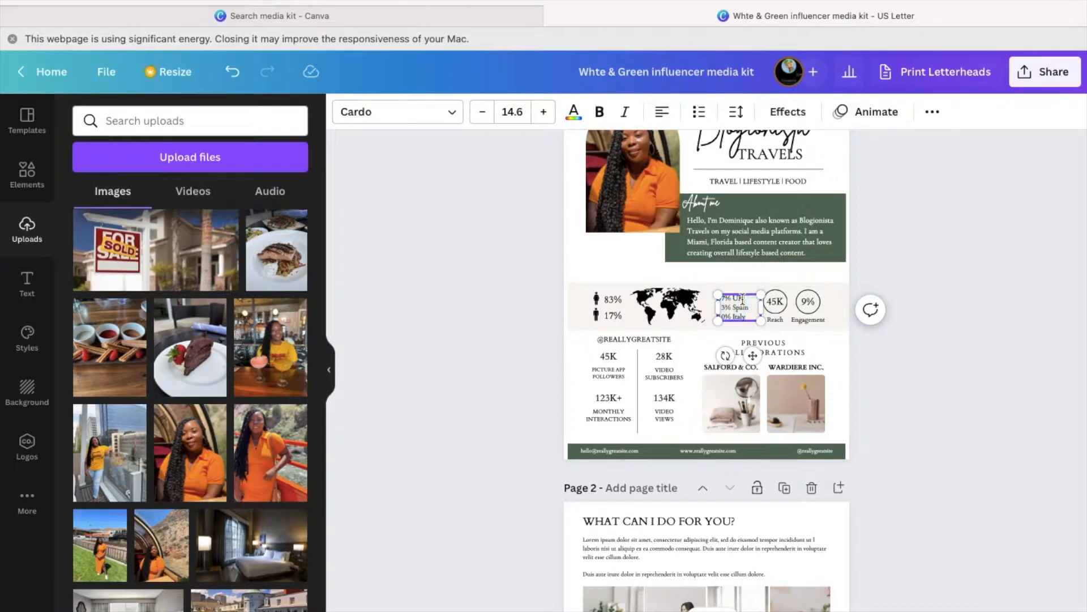
pyautogui.press('BackSpace')
pyautogui.press('BackSpace')
pyautogui.write('Us')
pyautogui.press('BackSpace')
pyautogui.write('S')
pyautogui.press('BackSpace')
pyautogui.press('BackSpace')
pyautogui.press('BackSpace')
pyautogui.press('BackSpace')
pyautogui.press('BackSpace')
pyautogui.press('BackSpace')
pyautogui.write('UK')
pyautogui.click(750, 321)
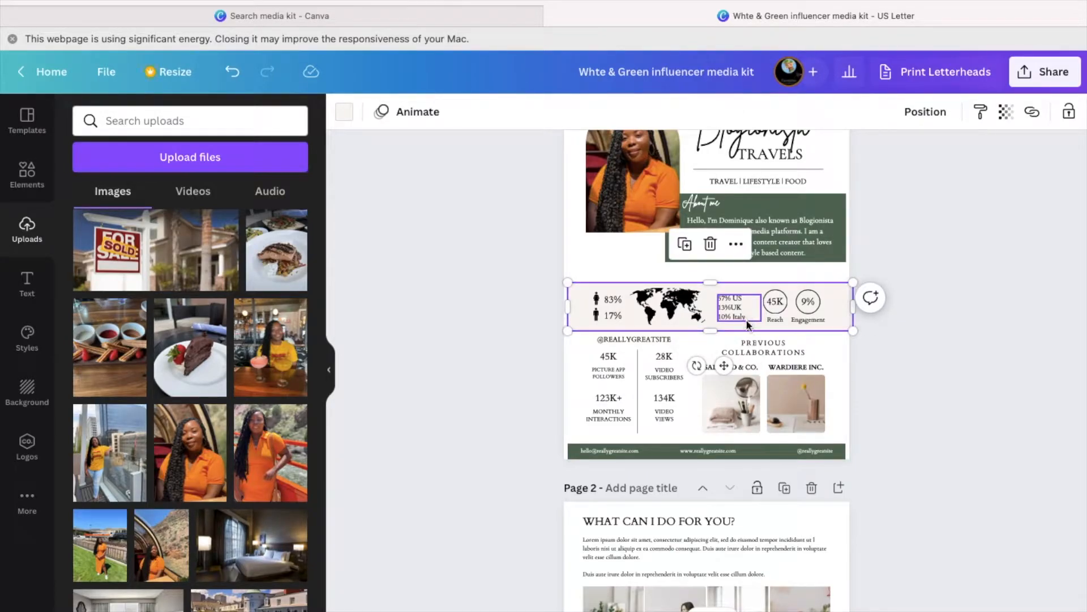
# - Add 12% Canada, widen the country list, and shift the Reach and Engagement circles right
pyautogui.click(745, 316)
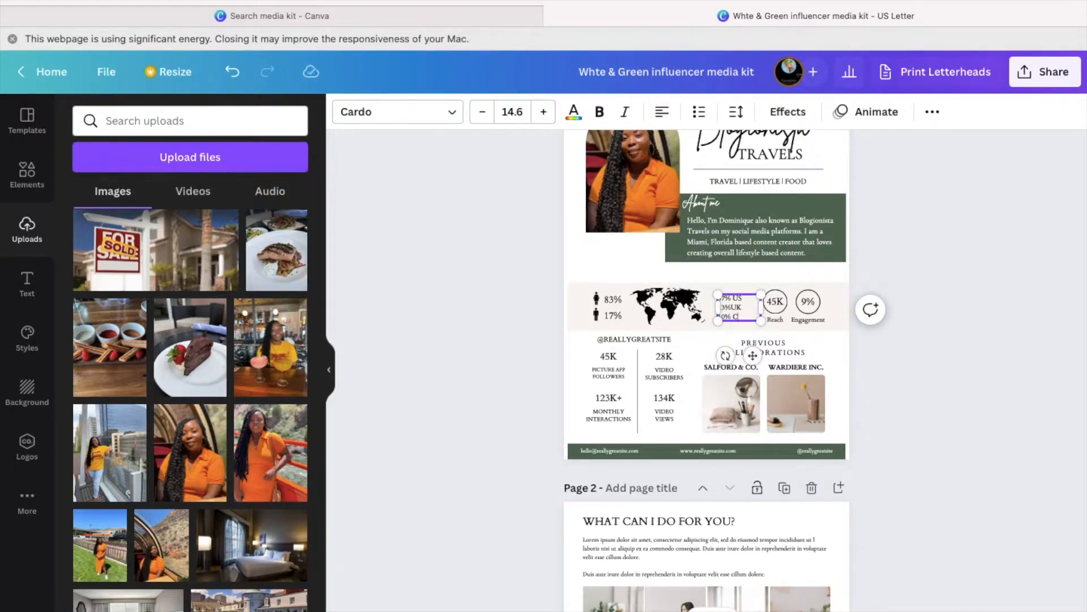
pyautogui.write('Canada')
pyautogui.write('K')
pyautogui.write('K')
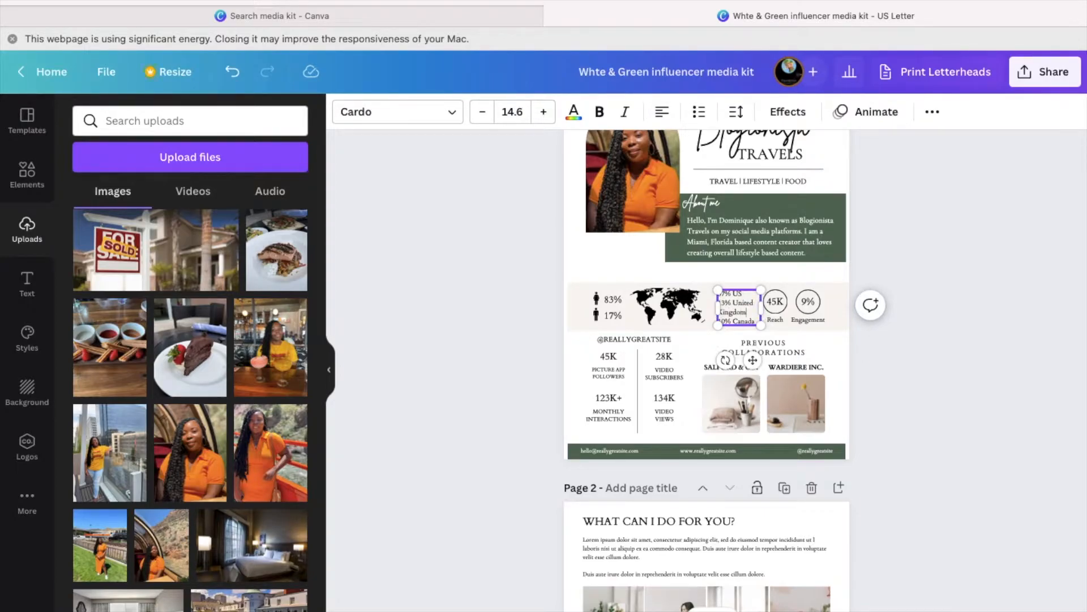
pyautogui.moveTo(718, 308); pyautogui.dragTo(704, 307)
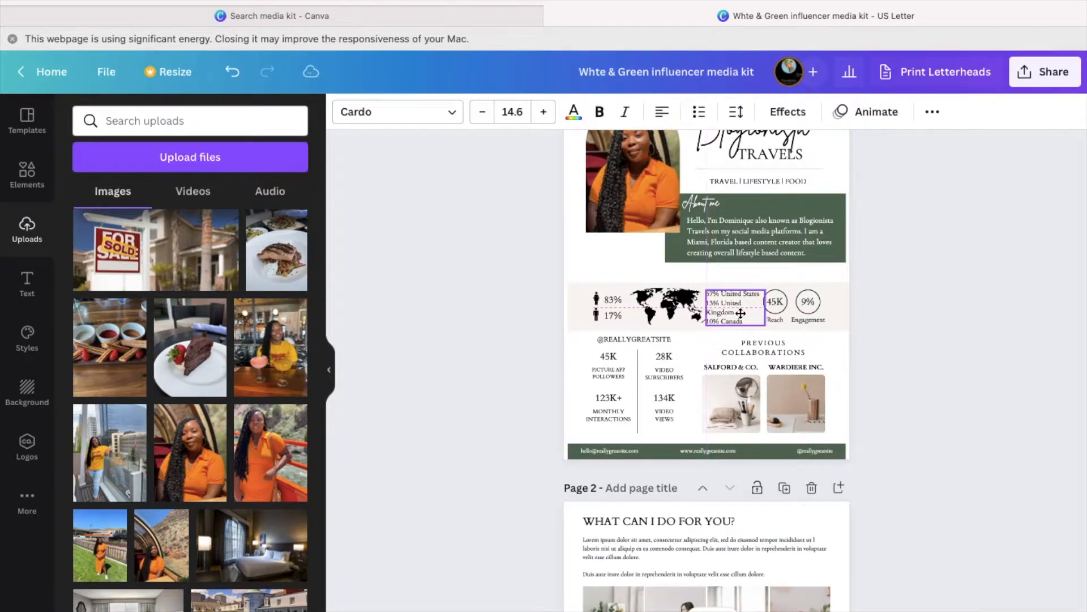
pyautogui.moveTo(809, 297)
pyautogui.mouseDown()
pyautogui.moveTo(829, 300)
pyautogui.moveTo(799, 301)
pyautogui.mouseUp()
# - Change the 45K reach figure to 350K and set its font size to 19
pyautogui.click(823, 323)
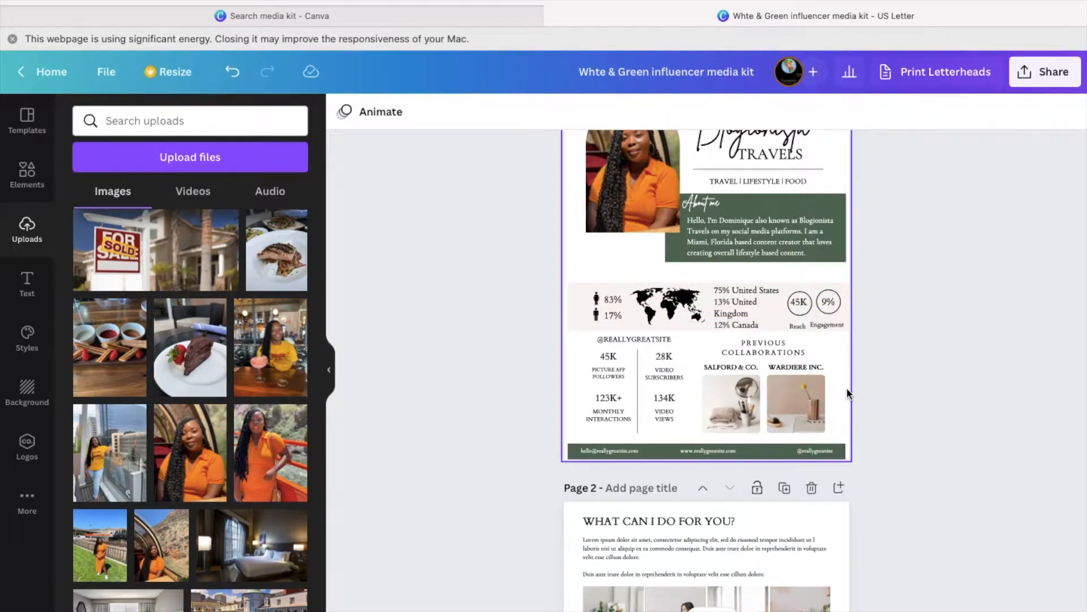
pyautogui.moveTo(799, 301)
pyautogui.mouseDown()
pyautogui.moveTo(805, 329)
pyautogui.moveTo(798, 305)
pyautogui.mouseUp()
pyautogui.write('350K')
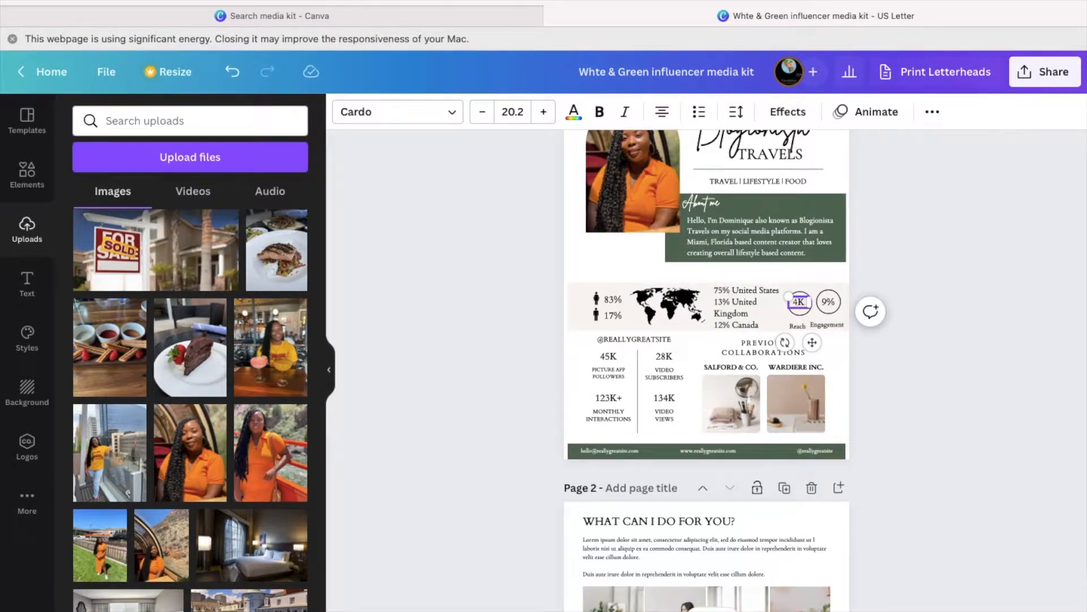
pyautogui.moveTo(811, 308); pyautogui.dragTo(815, 306)
pyautogui.doubleClick(801, 302)
pyautogui.click(510, 112)
pyautogui.write('19')
pyautogui.press('Return')
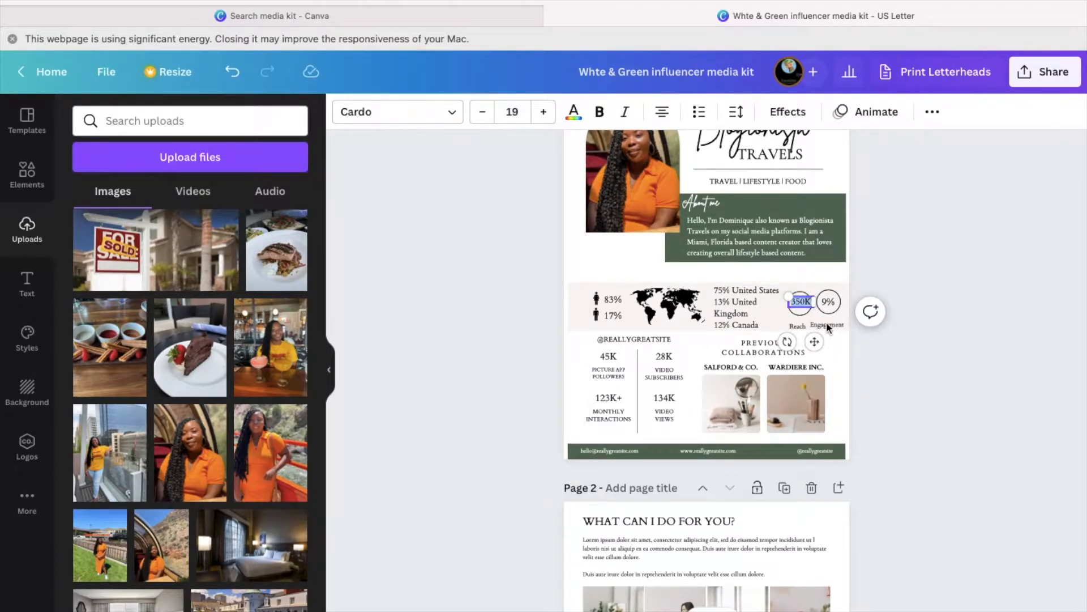
# - Enlarge the Reach circle, centre 350K in it, and relabel it 'Total Reach' on one line
pyautogui.click(792, 311)
pyautogui.moveTo(789, 322); pyautogui.dragTo(787, 324)
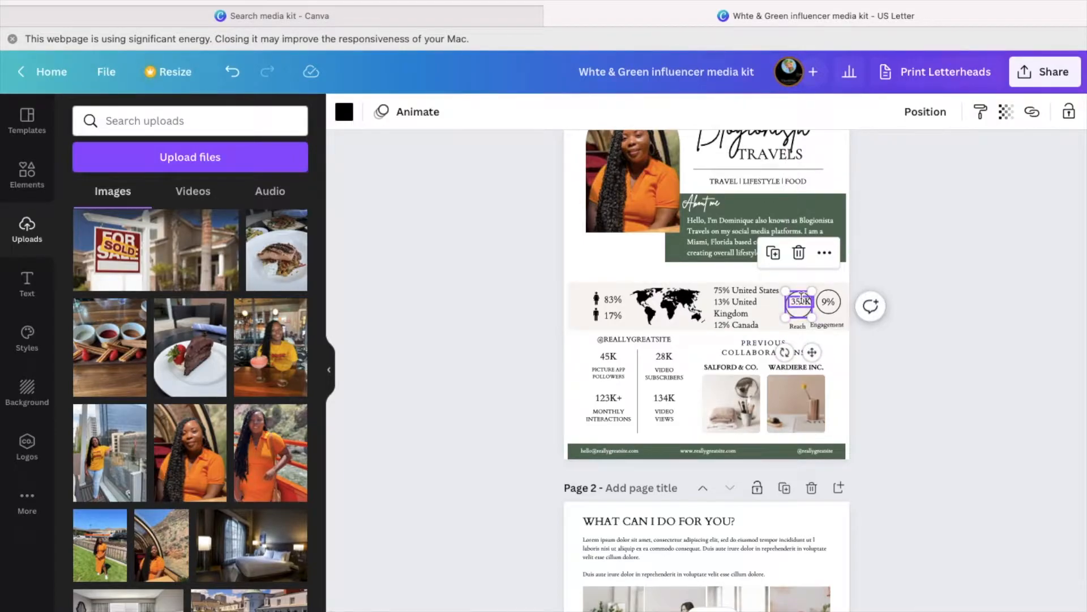
pyautogui.click(801, 299)
pyautogui.moveTo(812, 352); pyautogui.dragTo(812, 348)
pyautogui.click(794, 325)
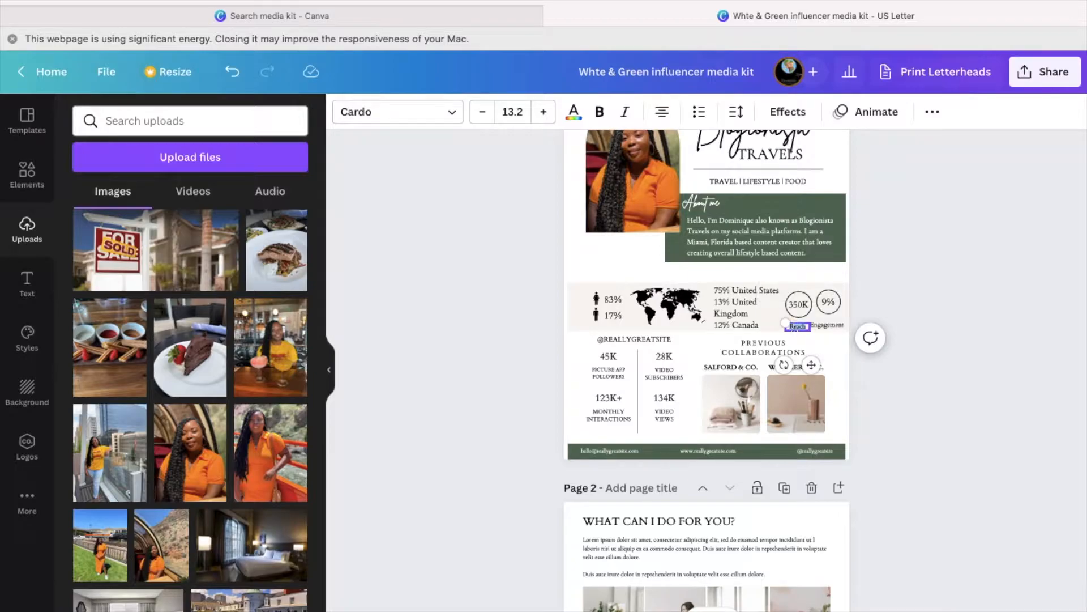
pyautogui.write('Total Reach')
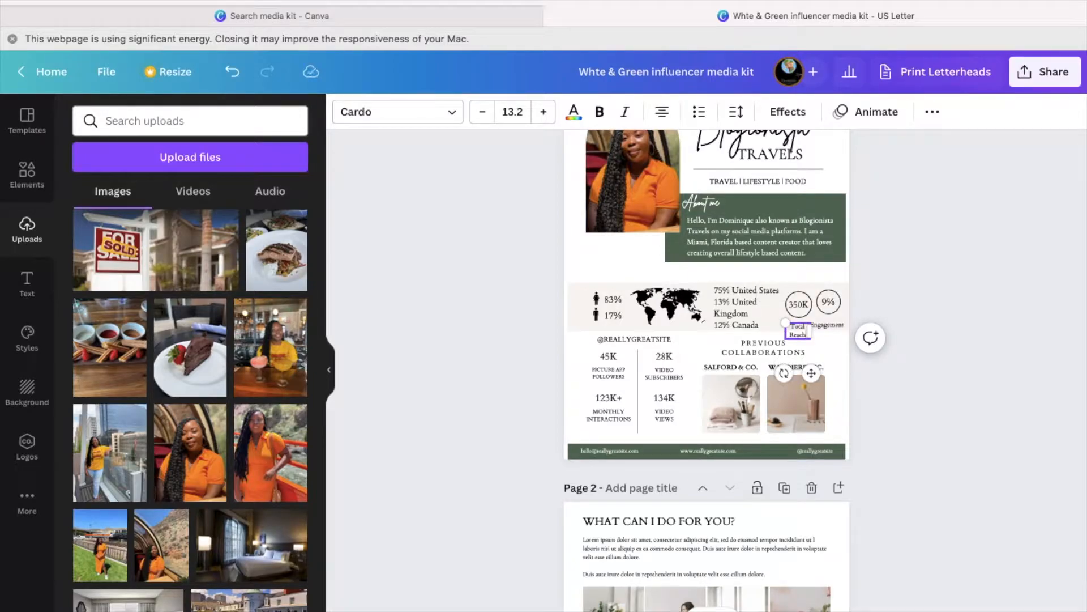
pyautogui.moveTo(811, 331); pyautogui.dragTo(825, 327)
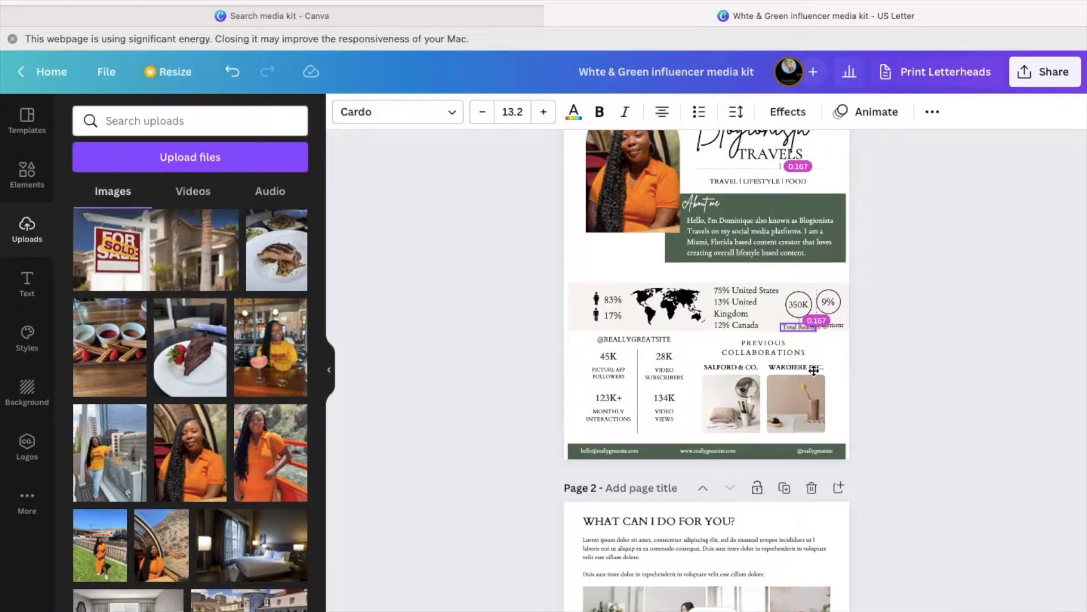
pyautogui.moveTo(816, 367); pyautogui.dragTo(809, 367)
# - Move the Total Reach label up under 350K and shift the 350K circle slightly left
pyautogui.click(870, 338)
pyautogui.click(912, 415)
pyautogui.click(828, 325)
pyautogui.click(793, 328)
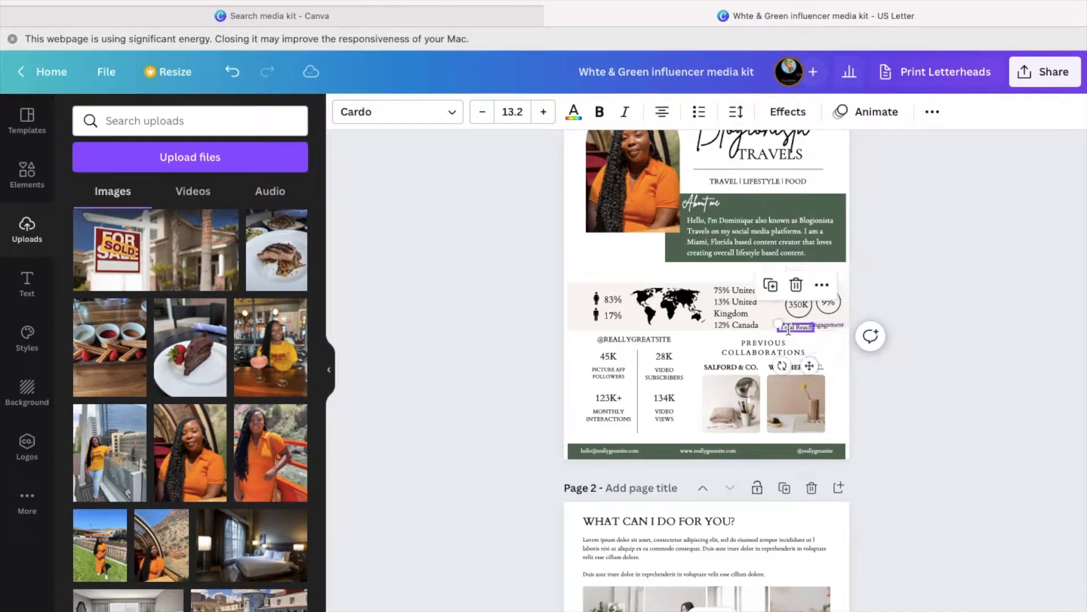
pyautogui.moveTo(808, 366); pyautogui.dragTo(805, 363)
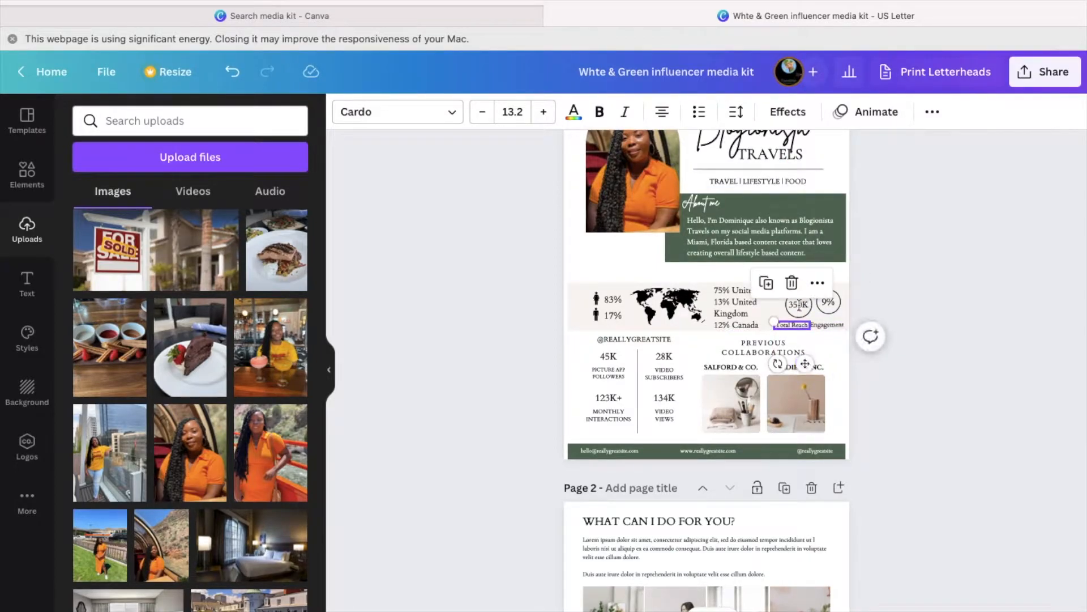
pyautogui.click(791, 311)
pyautogui.moveTo(786, 311); pyautogui.dragTo(795, 302)
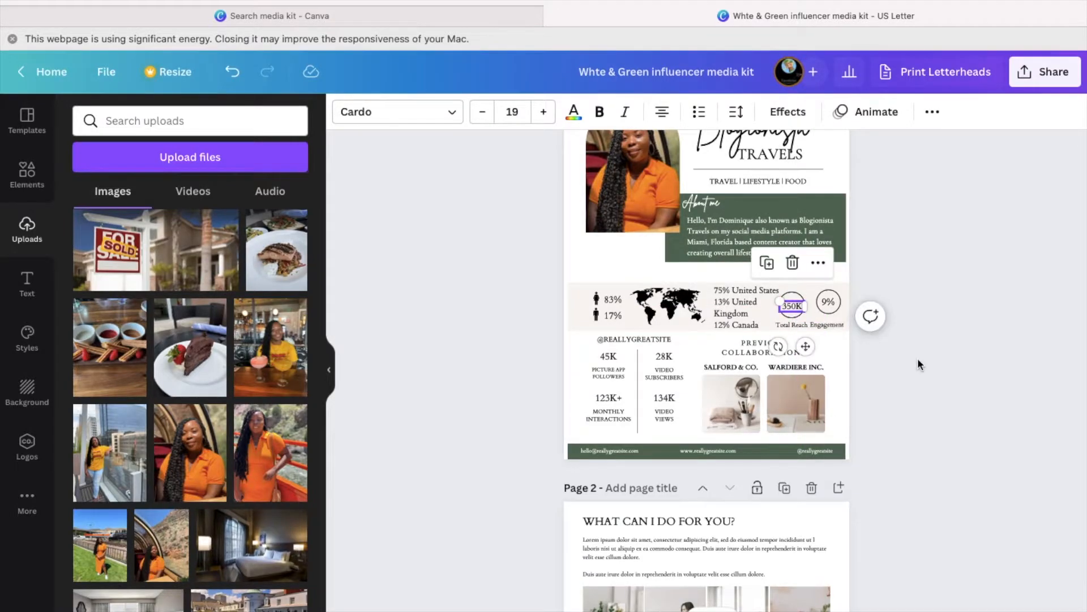
pyautogui.click(917, 358)
# - Reposition the 9% circle and centre its number to line up with the Engagement label
pyautogui.click(827, 324)
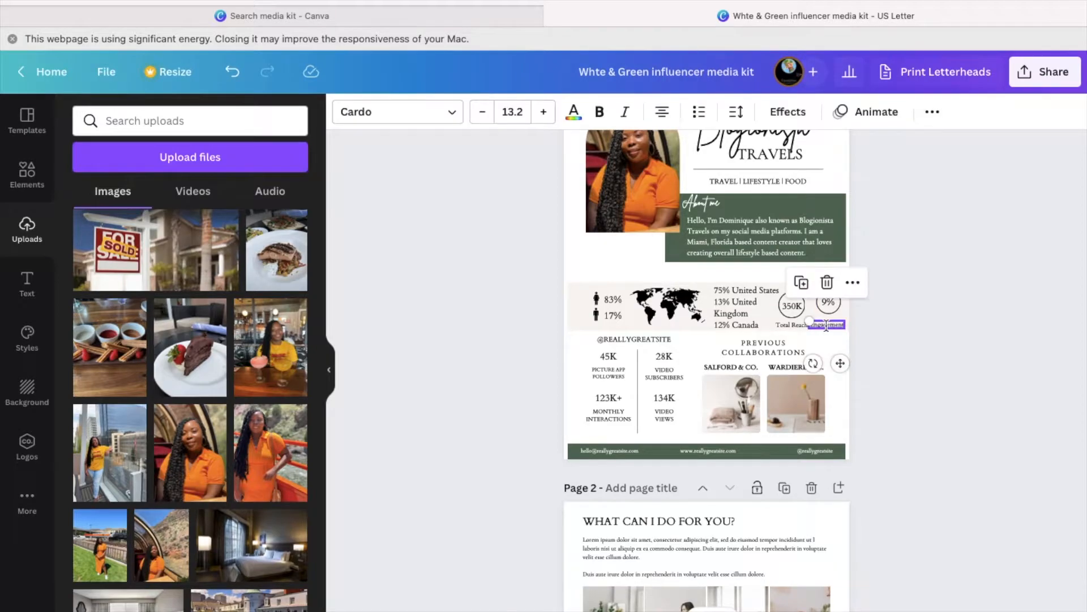
pyautogui.click(798, 326)
pyautogui.click(822, 325)
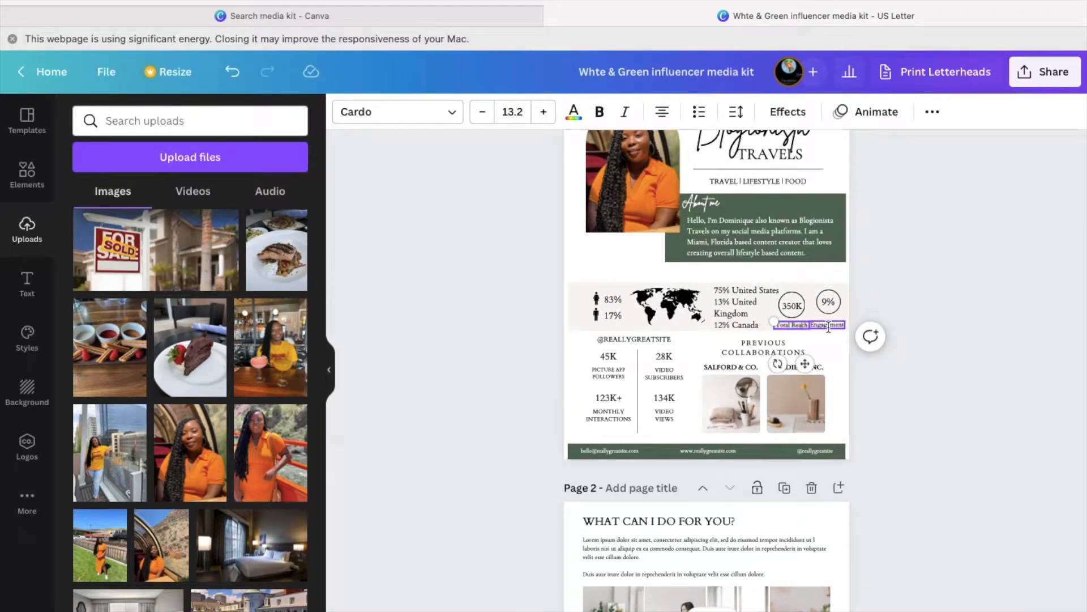
pyautogui.moveTo(831, 311); pyautogui.dragTo(837, 349)
pyautogui.click(828, 302)
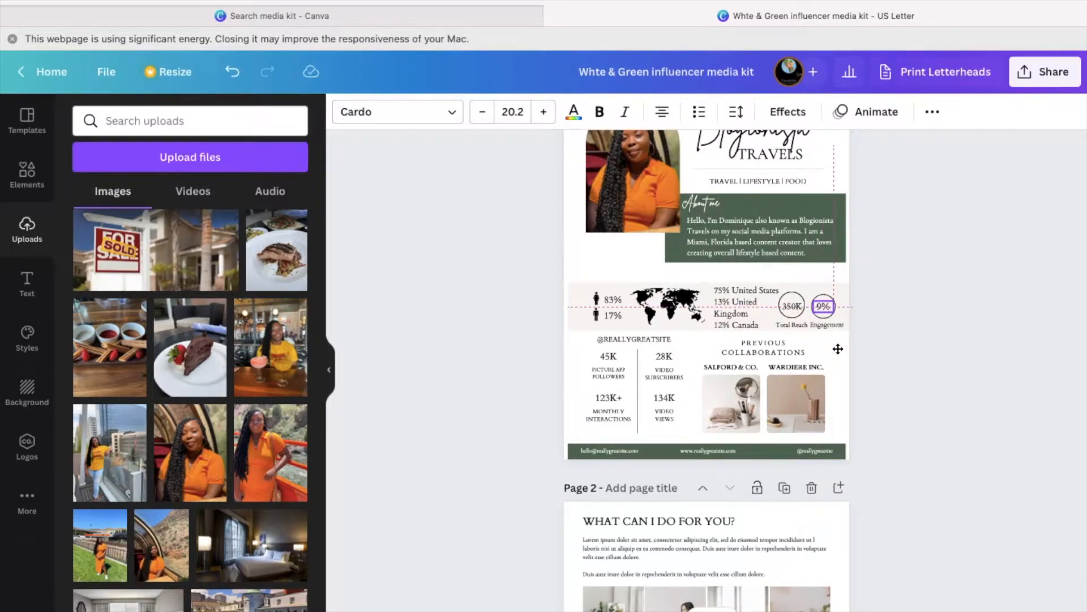
pyautogui.click(908, 347)
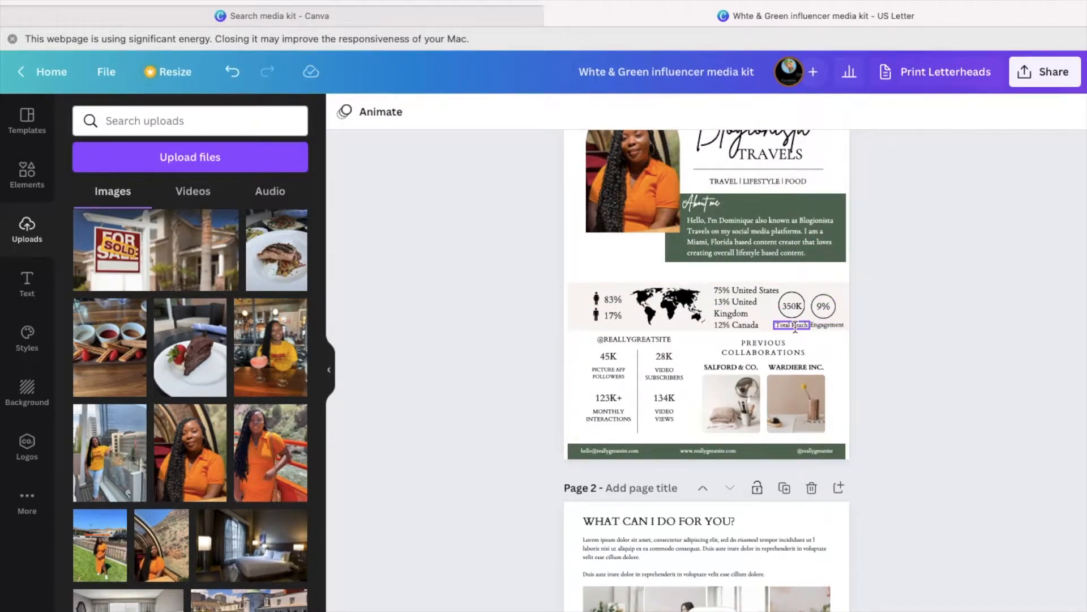
pyautogui.click(824, 324)
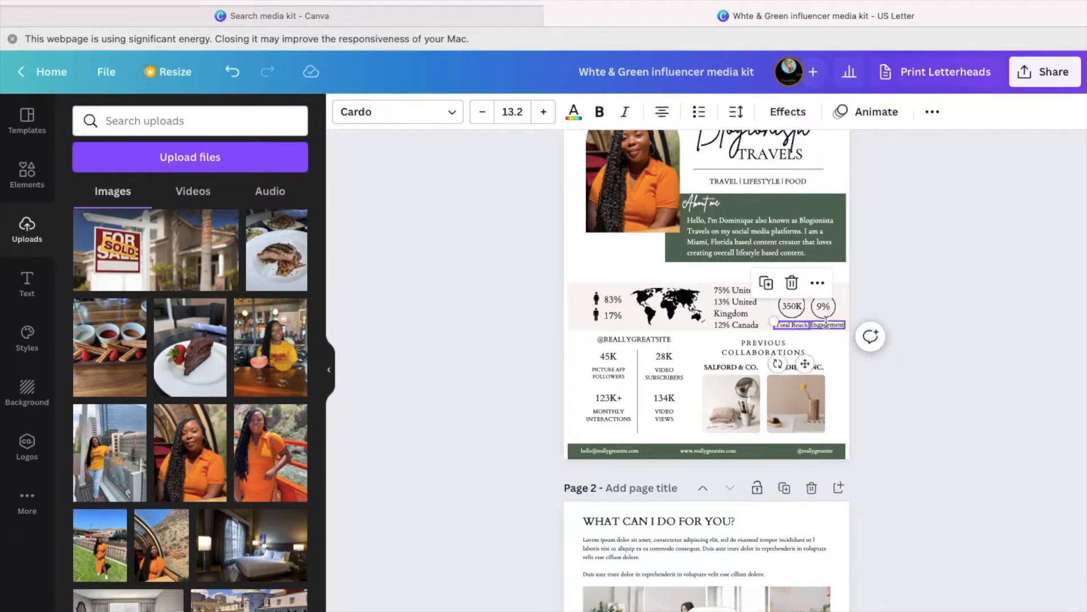
pyautogui.click(919, 377)
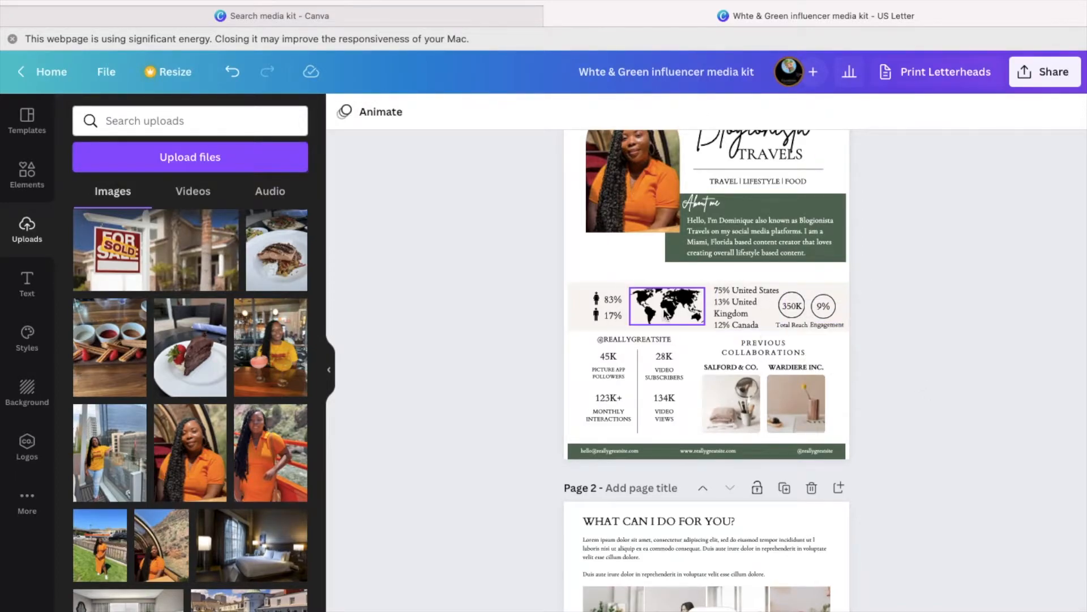
pyautogui.scroll(-3, 906, 354)
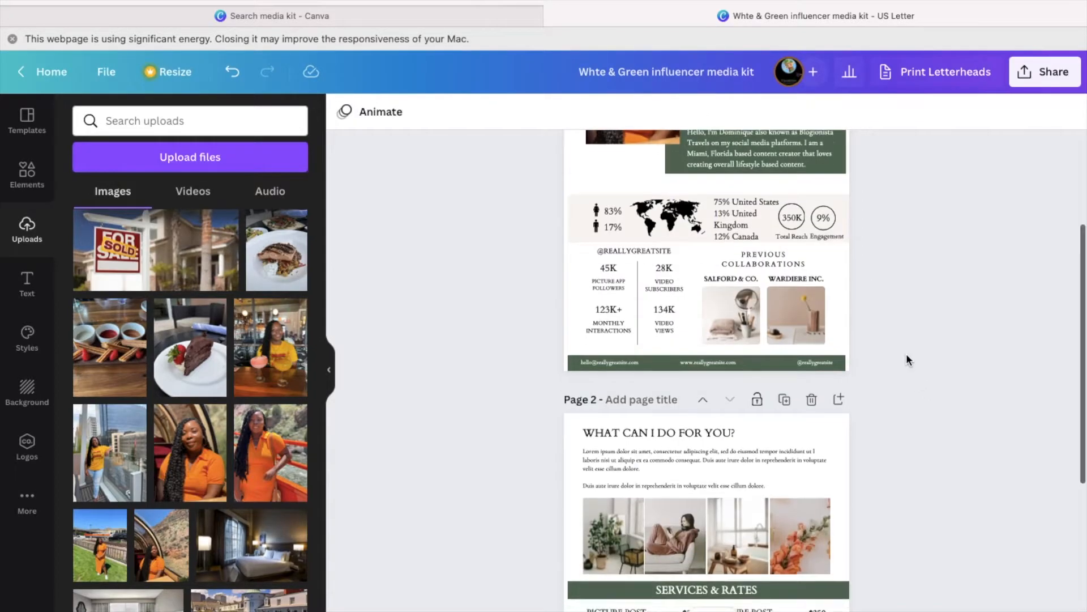
pyautogui.click(671, 251)
pyautogui.doubleClick(671, 250)
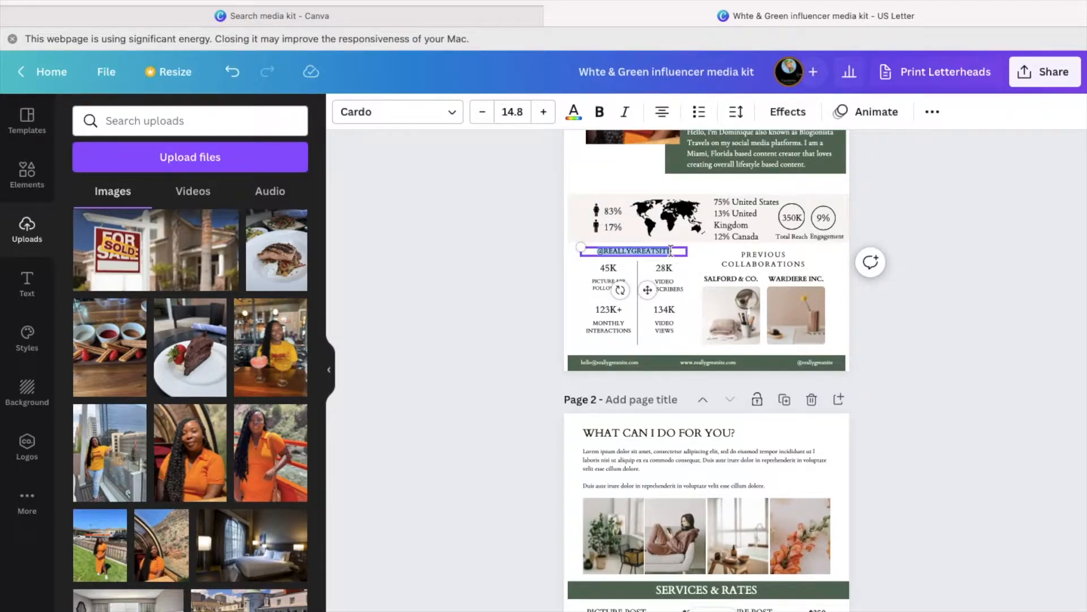
pyautogui.click(675, 250)
pyautogui.press('BackSpace')
pyautogui.press('BackSpace')
pyautogui.press('BackSpace')
pyautogui.press('BackSpace')
pyautogui.press('BackSpace')
pyautogui.press('BackSpace')
pyautogui.press('BackSpace')
pyautogui.press('BackSpace')
pyautogui.press('BackSpace')
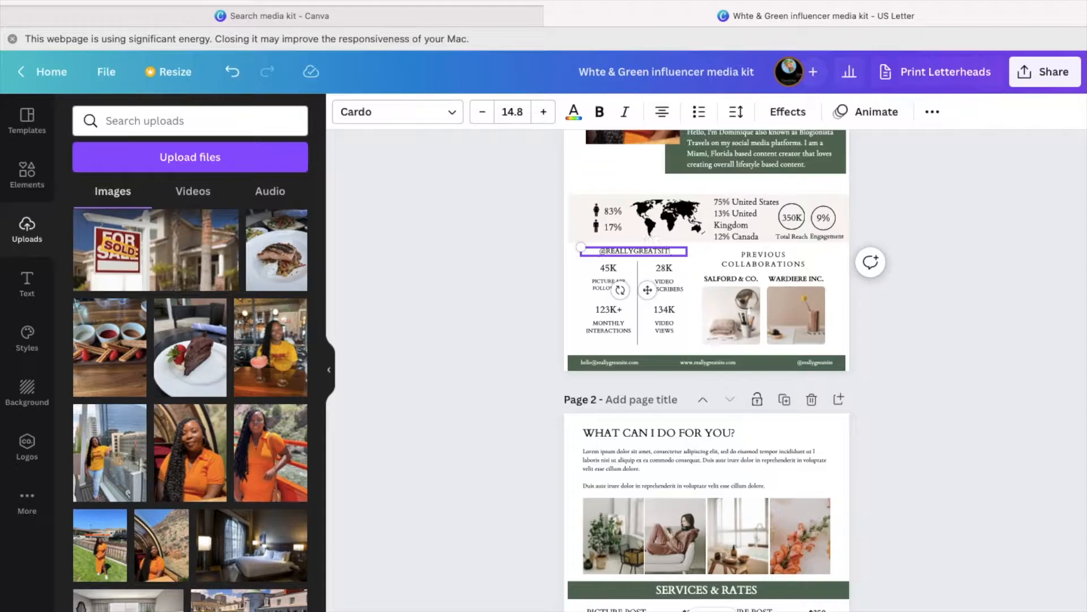
pyautogui.press('BackSpace')
pyautogui.press('BackSpace')
pyautogui.press('BackSpace')
pyautogui.press('BackSpace')
pyautogui.press('BackSpace')
pyautogui.press('BackSpace')
pyautogui.press('BackSpace')
pyautogui.write('@BLOGIONISTATRAVELS')
pyautogui.press('super+t')
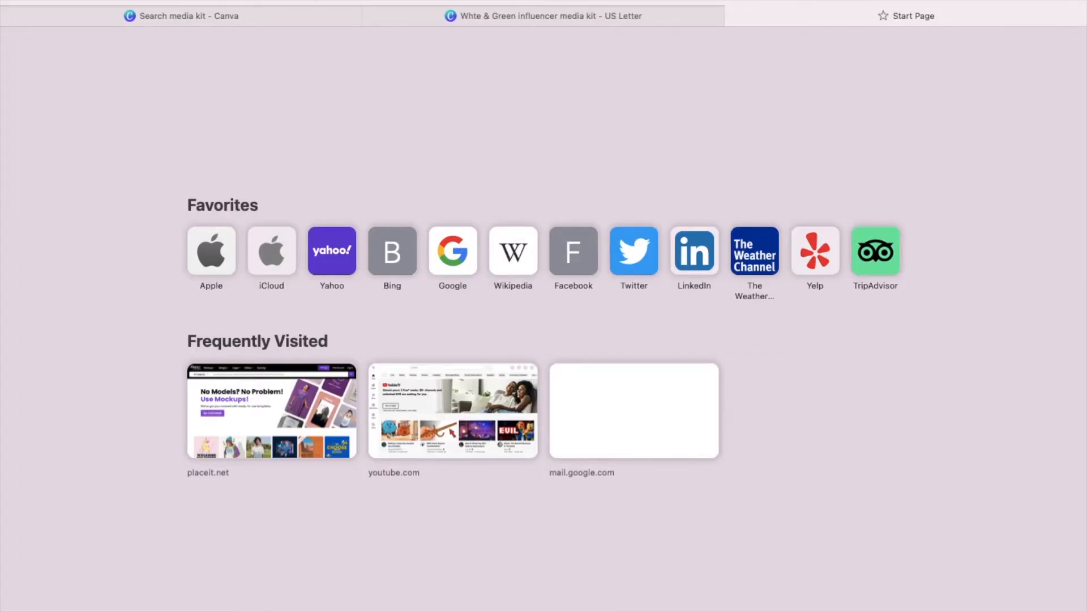
# - Open the TikTok profile from the 'tiktok' suggestion, copy its address, and close the tab
pyautogui.write('tiktok')
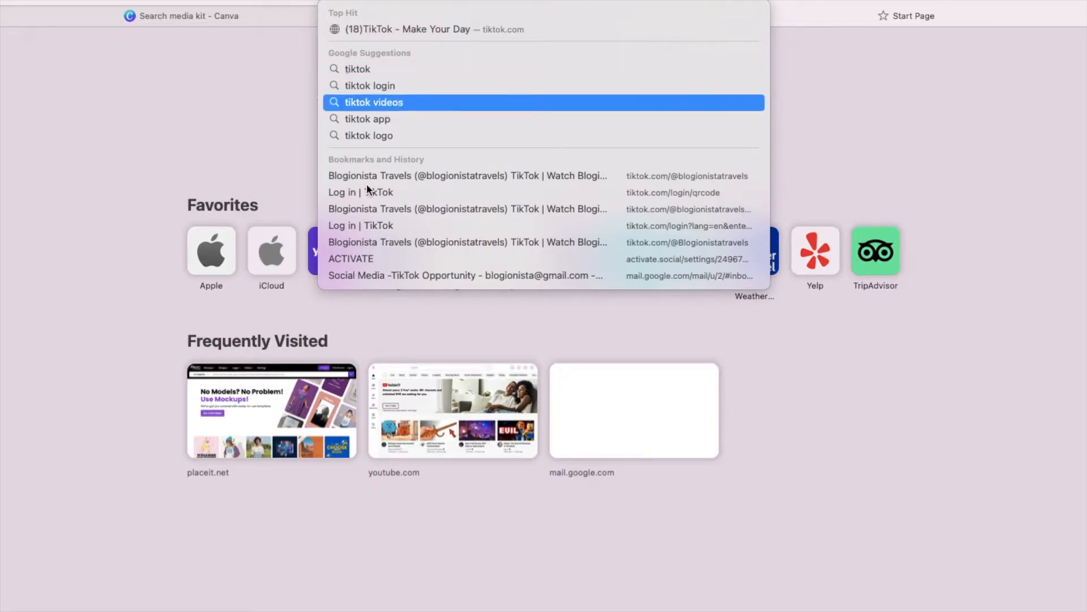
pyautogui.click(387, 177)
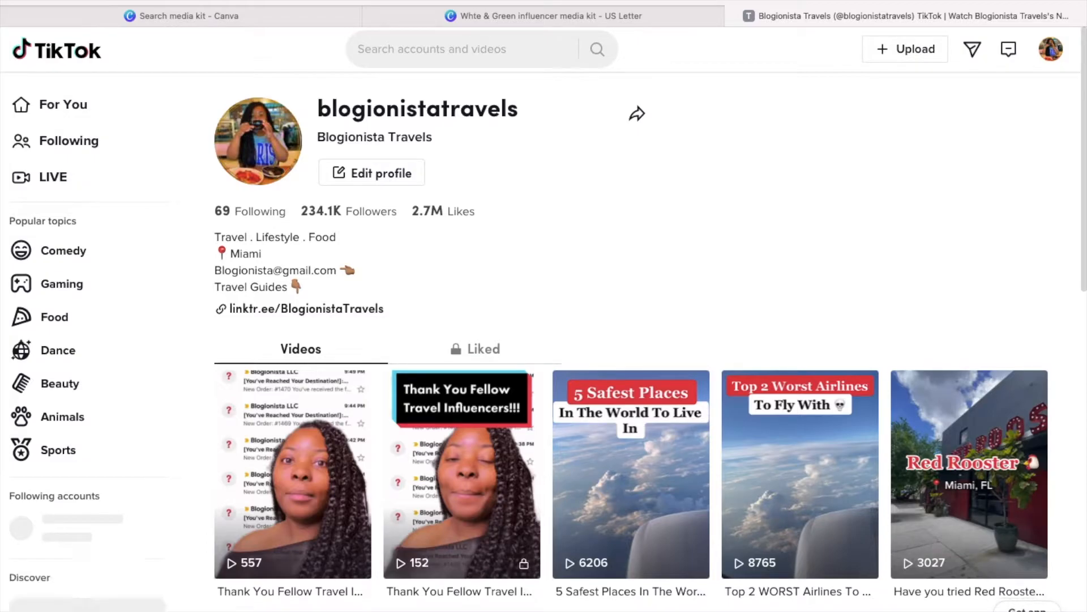
pyautogui.press('super+l')
pyautogui.rightClick(518, 3)
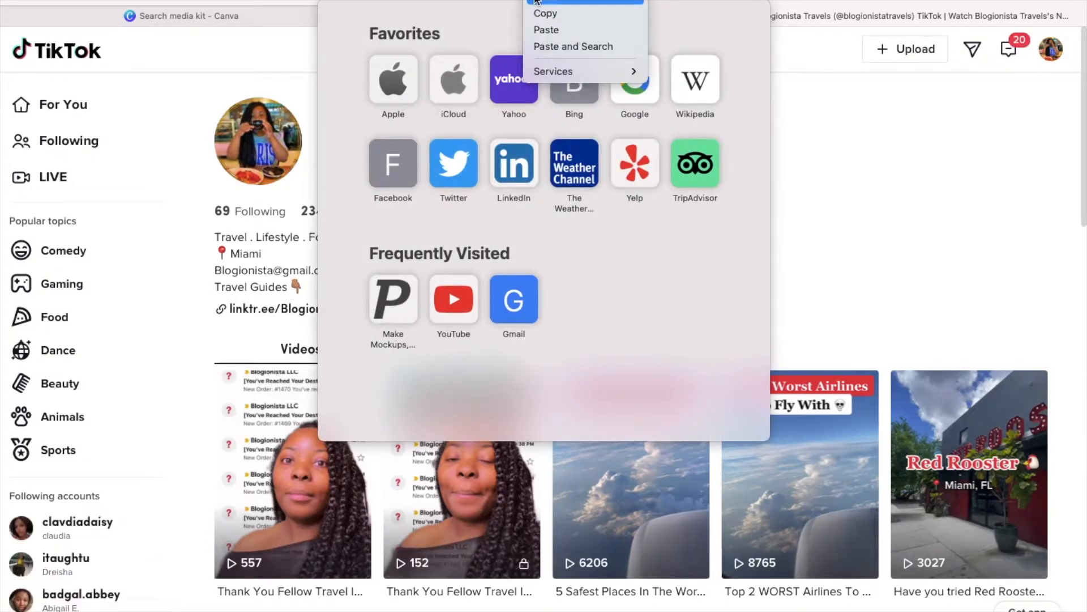
pyautogui.click(760, 104)
pyautogui.click(821, 118)
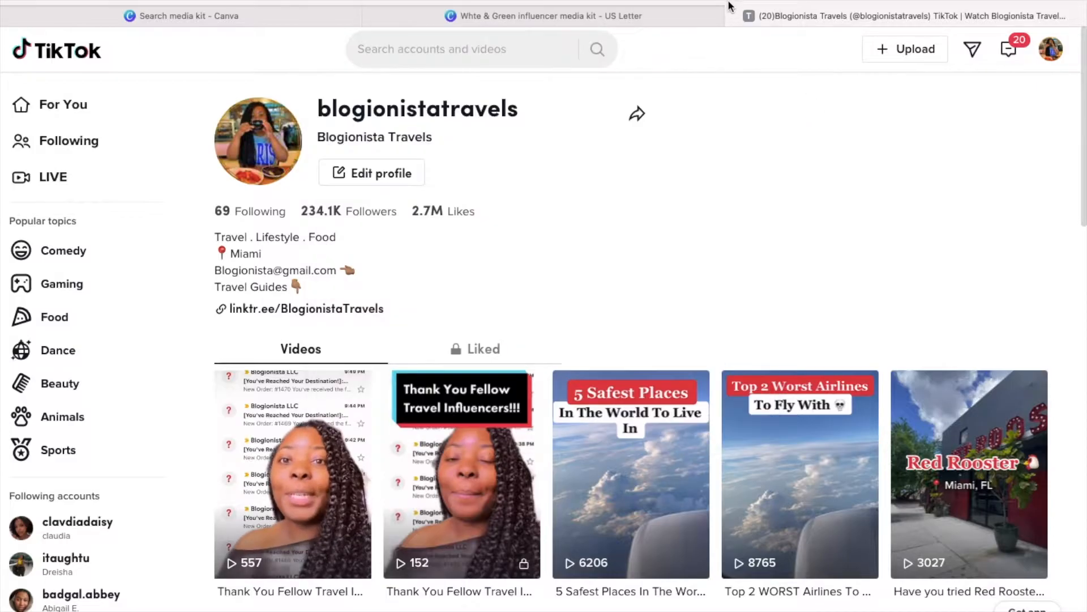
pyautogui.click(733, 19)
pyautogui.doubleClick(635, 251)
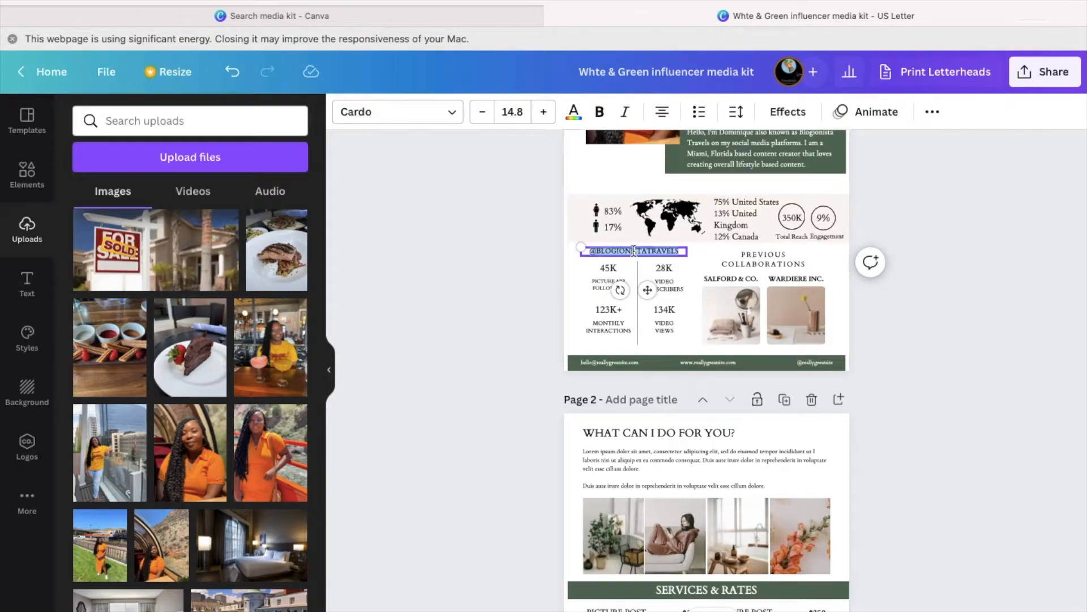
pyautogui.click(934, 112)
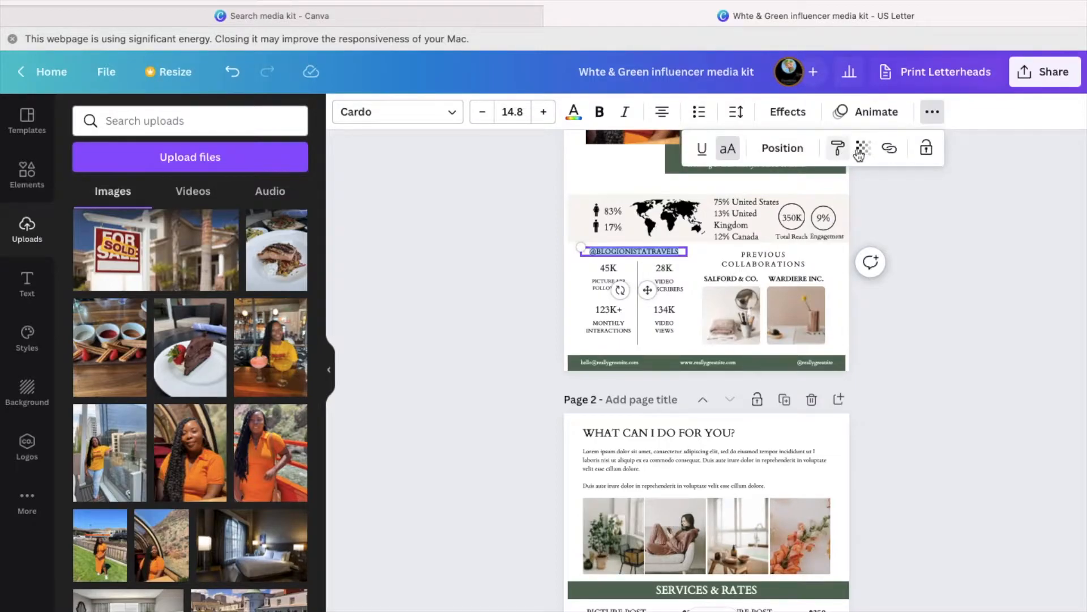
pyautogui.click(890, 150)
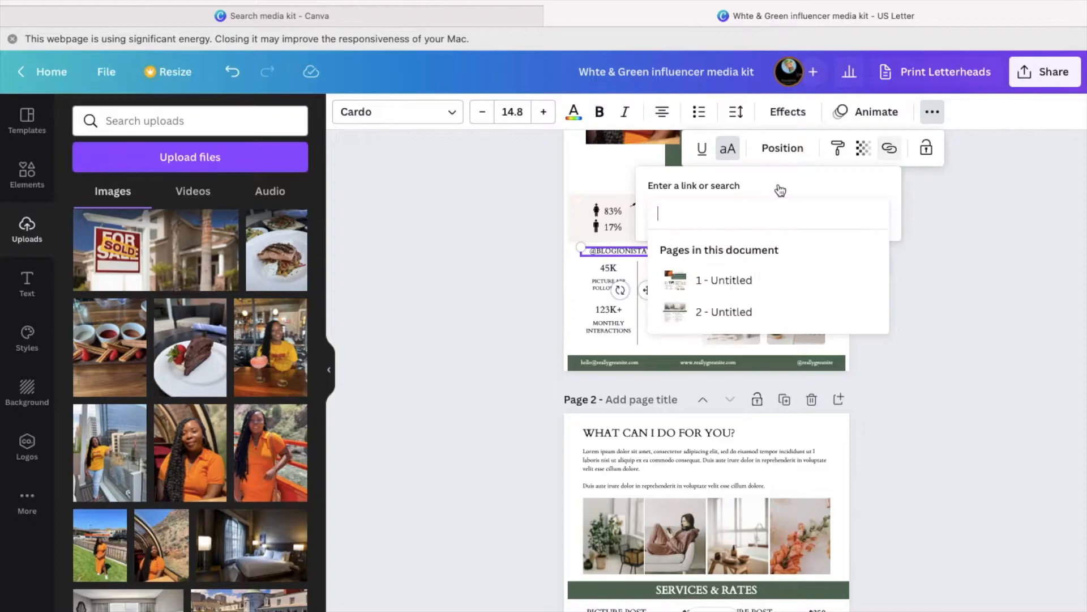
pyautogui.rightClick(743, 213)
pyautogui.click(767, 253)
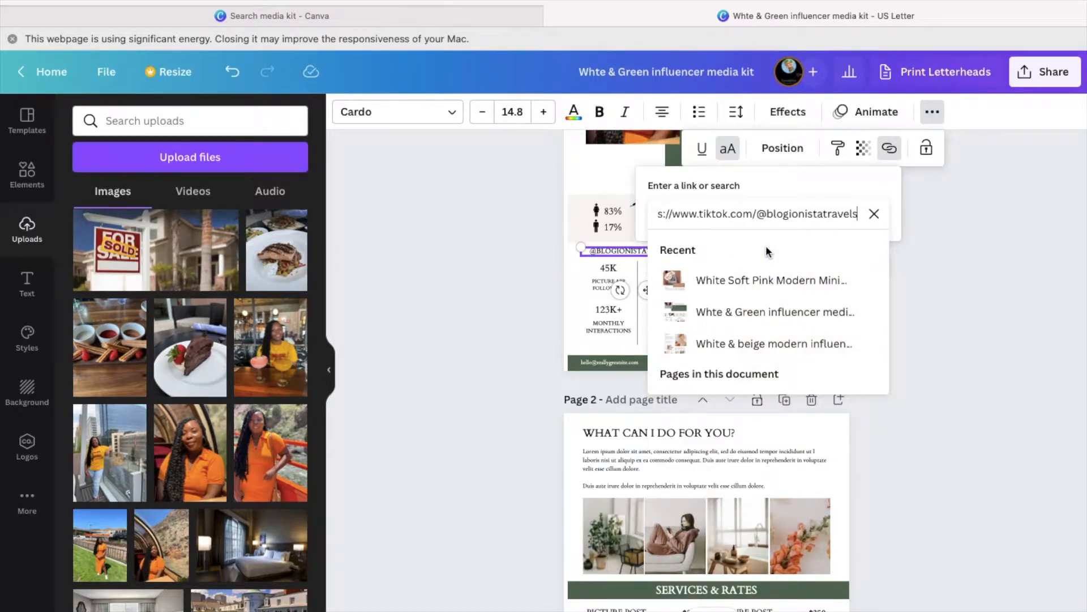
pyautogui.press('Return')
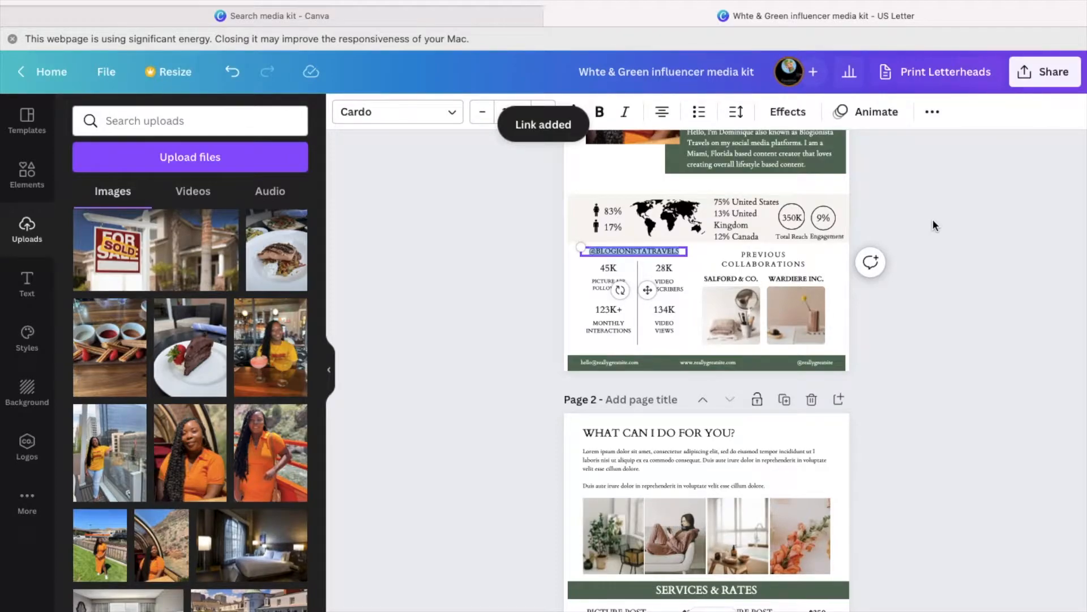
pyautogui.click(514, 290)
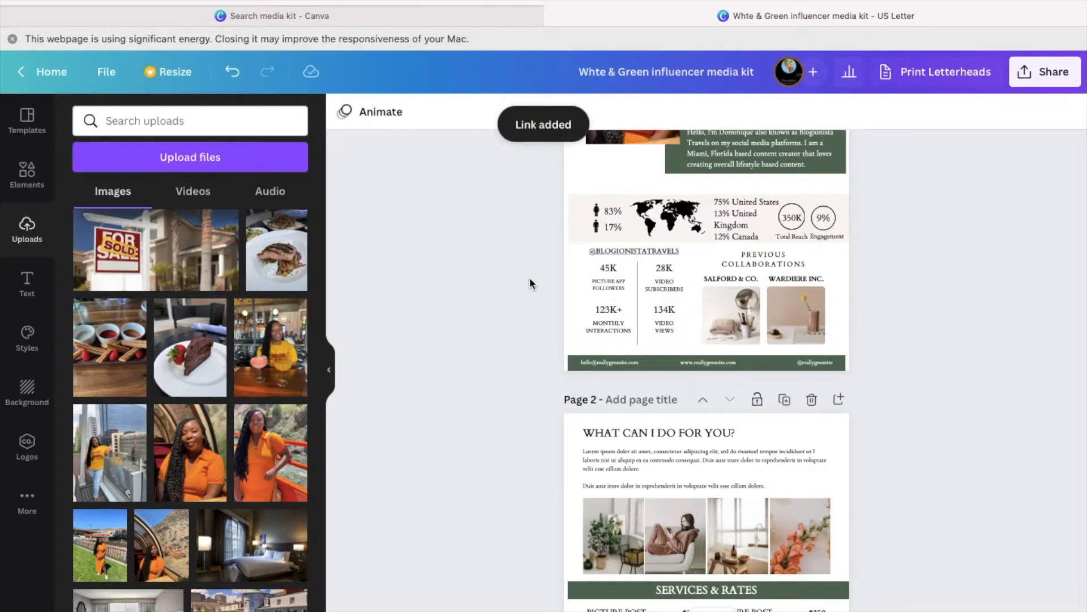
pyautogui.rightClick(608, 250)
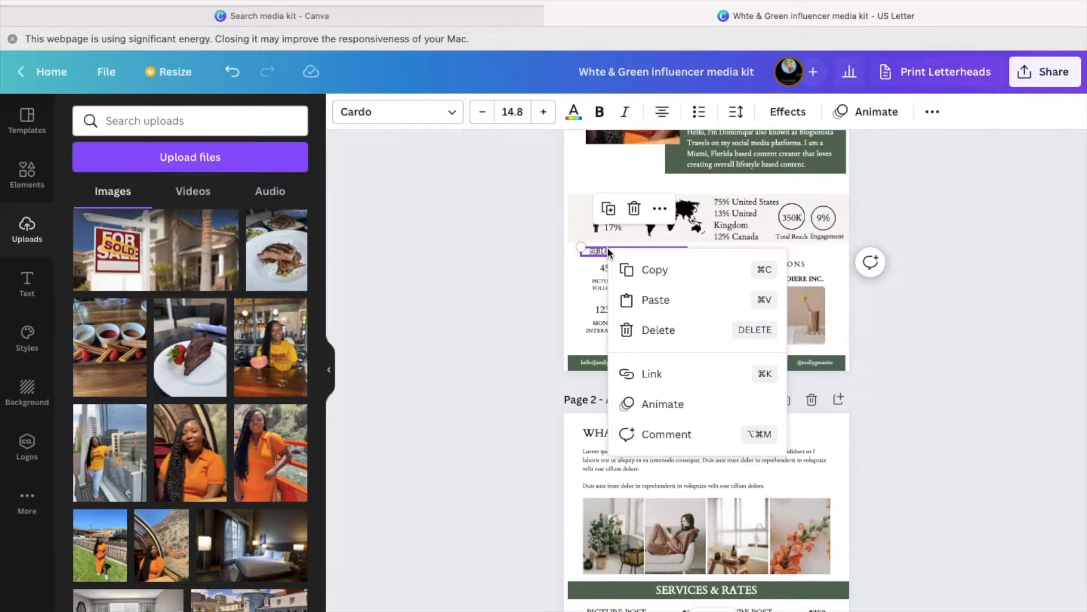
pyautogui.click(528, 281)
pyautogui.click(529, 280)
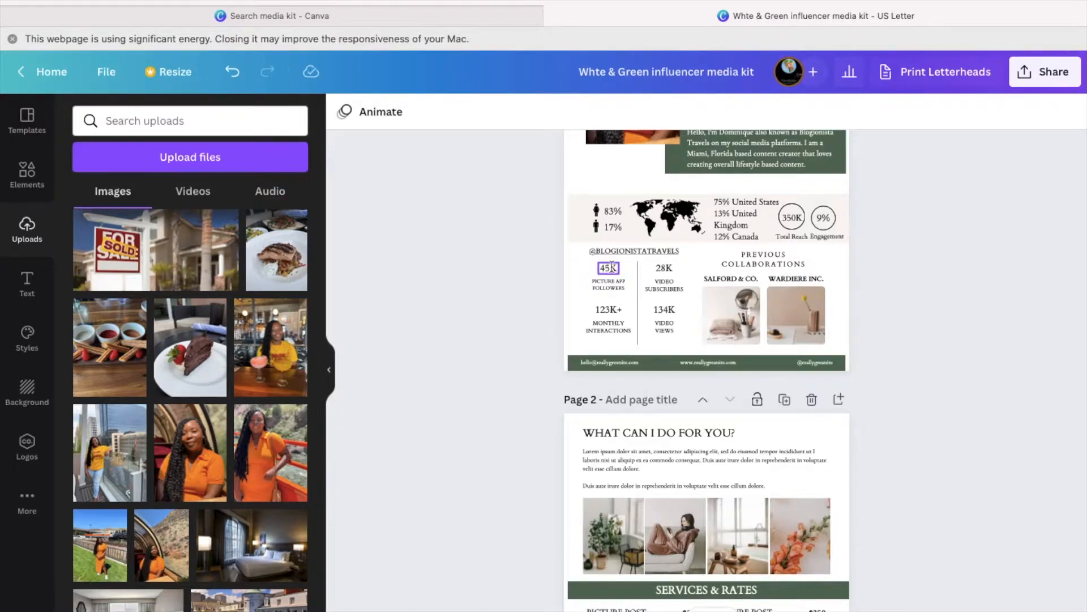
# - Change the 28K subscriber number to 1.63K and widen its box to fit
pyautogui.click(666, 268)
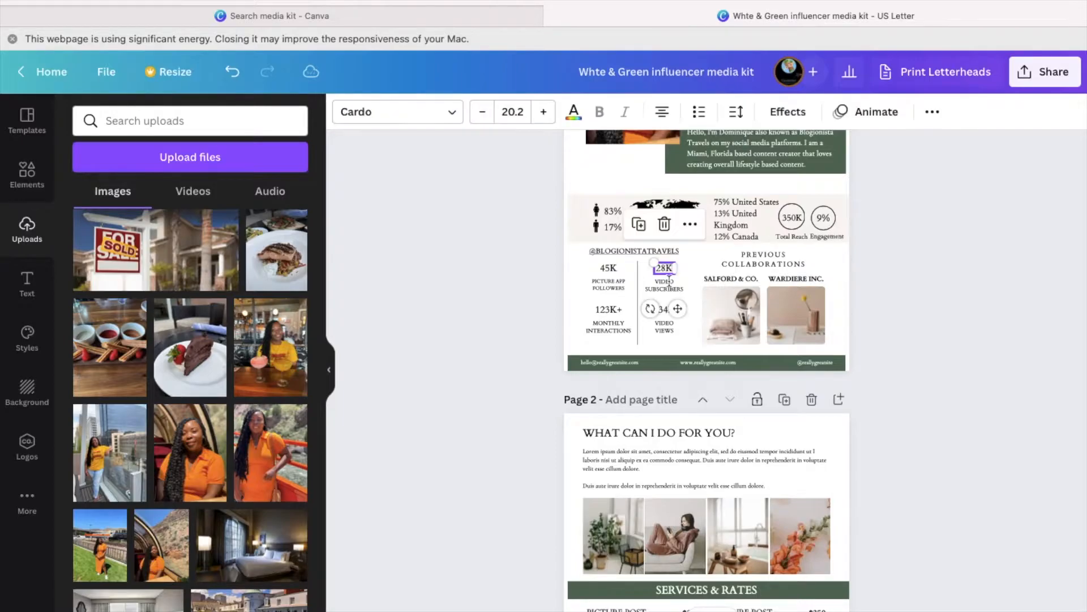
pyautogui.doubleClick(664, 268)
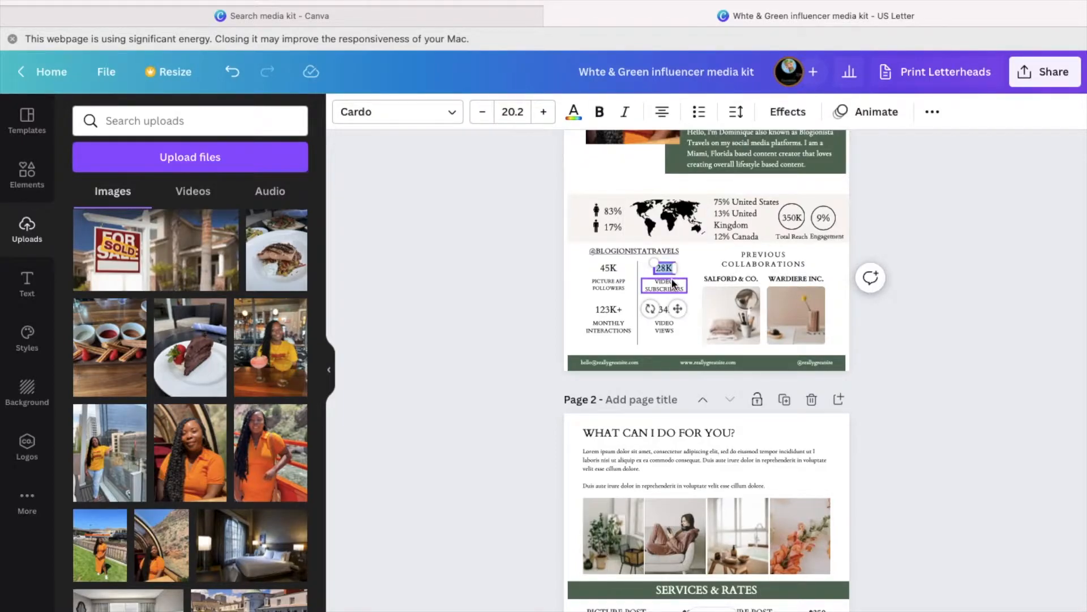
pyautogui.click(671, 272)
pyautogui.press('BackSpace')
pyautogui.press('BackSpace')
pyautogui.write('1.63')
pyautogui.moveTo(674, 270); pyautogui.dragTo(680, 274)
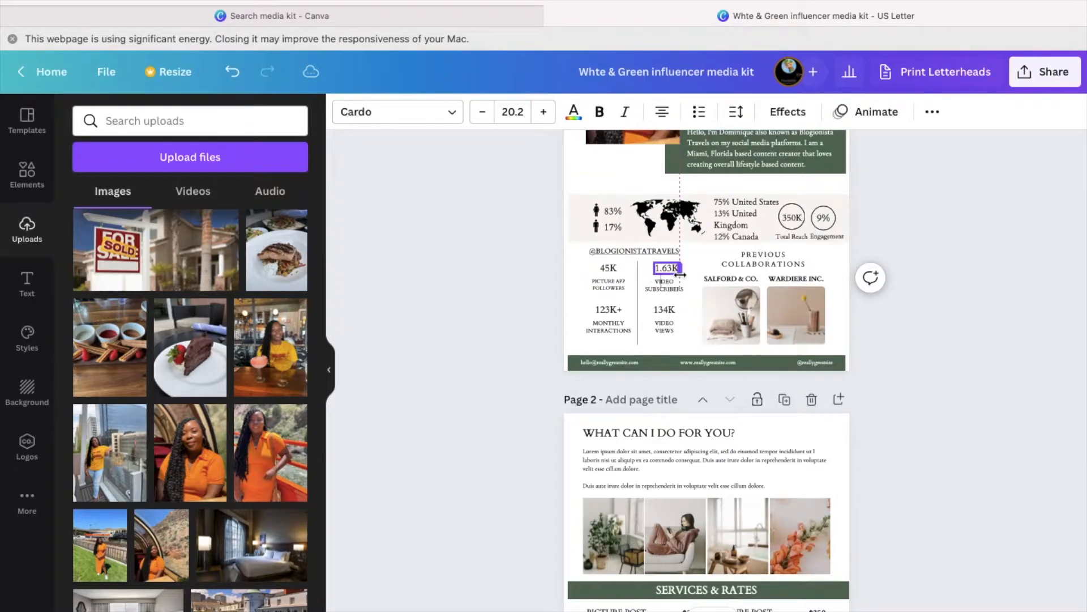
# - Relabel the stat YOUTUBE SUBSCRIBERS and correct the number to 1.7K
pyautogui.click(665, 284)
pyautogui.doubleClick(665, 281)
pyautogui.write('Y')
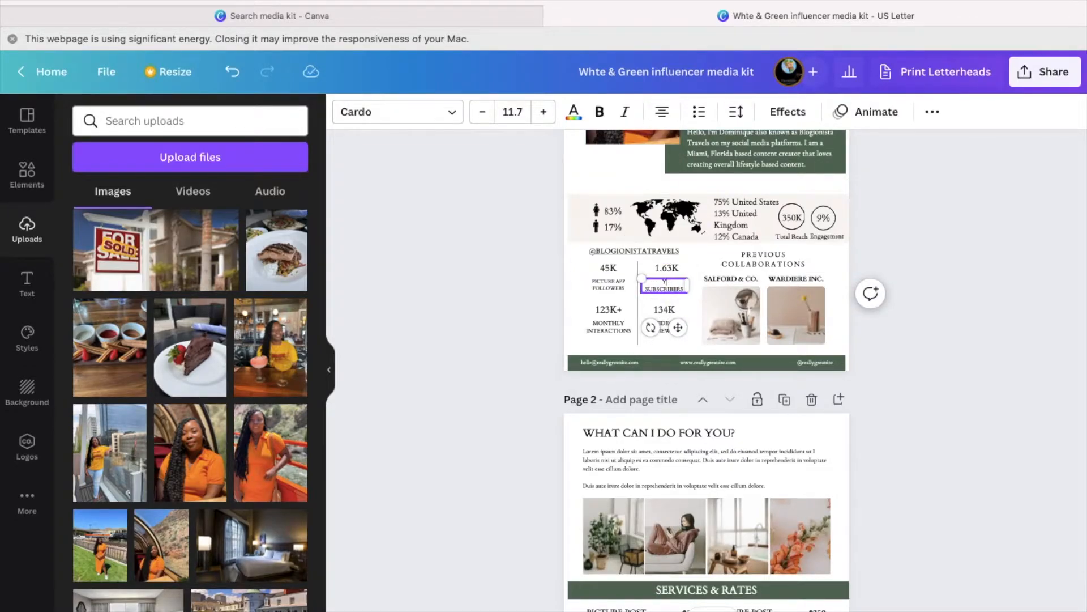
pyautogui.write('OUTUBE')
pyautogui.click(668, 266)
pyautogui.click(669, 266)
pyautogui.press('BackSpace')
pyautogui.press('BackSpace')
pyautogui.write('7')
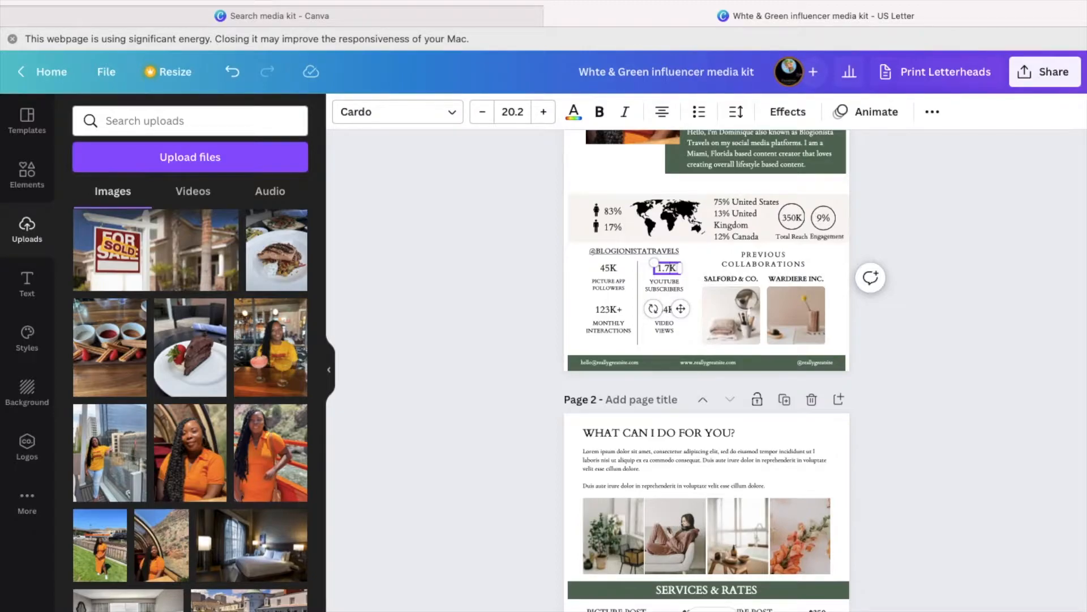
pyautogui.click(907, 329)
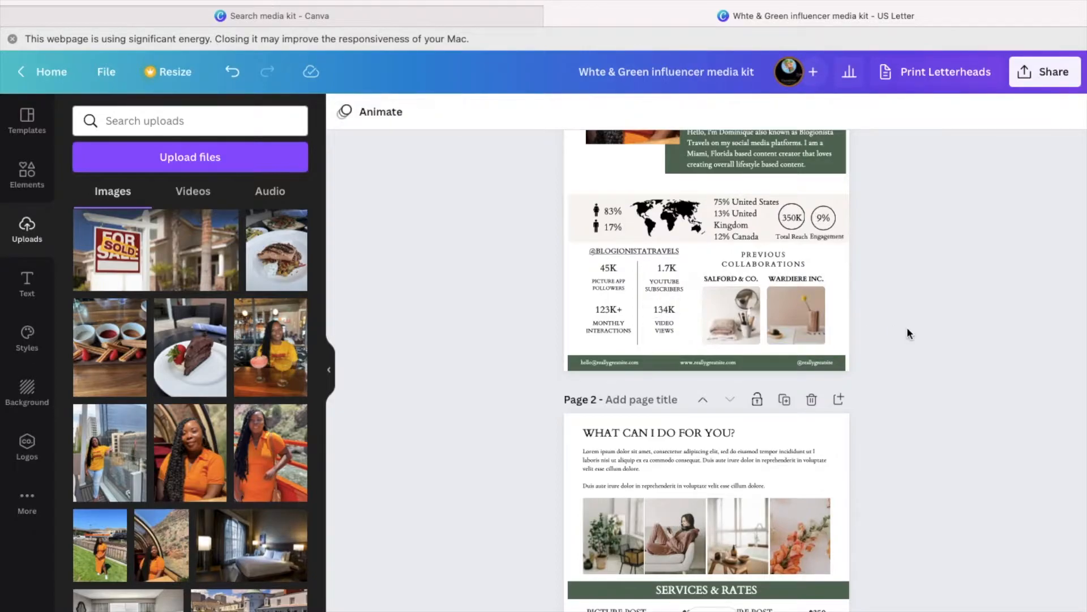
# - Rename the VIDEO VIEWS label to TIK TOK FOLLOWERS
pyautogui.doubleClick(666, 326)
pyautogui.write('TIK TOK')
pyautogui.doubleClick(667, 330)
pyautogui.write('FOLLOWERS')
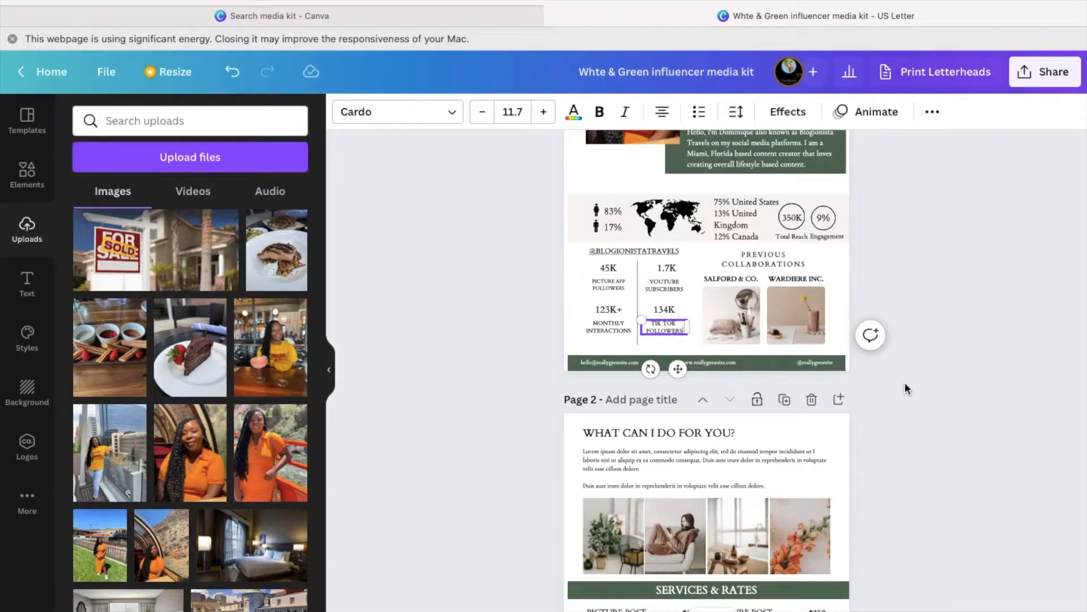
# - Change 134K to 235K and relabel MONTHLY INTERACTIONS as INSTAGRAM FOLLOWERS
pyautogui.click(673, 310)
pyautogui.click(676, 312)
pyautogui.write('23K')
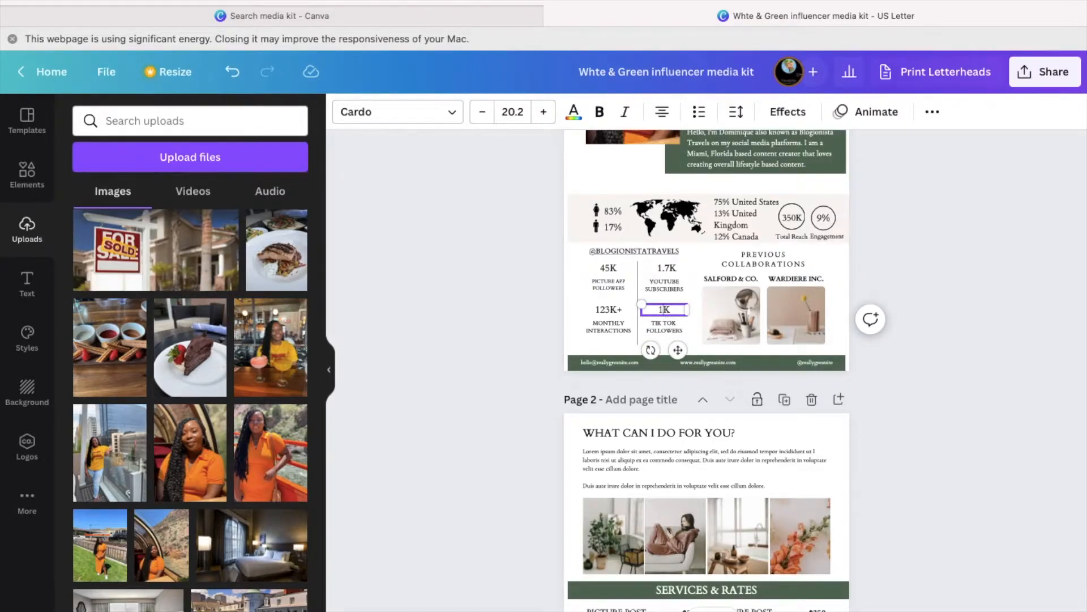
pyautogui.write('5')
pyautogui.click(609, 326)
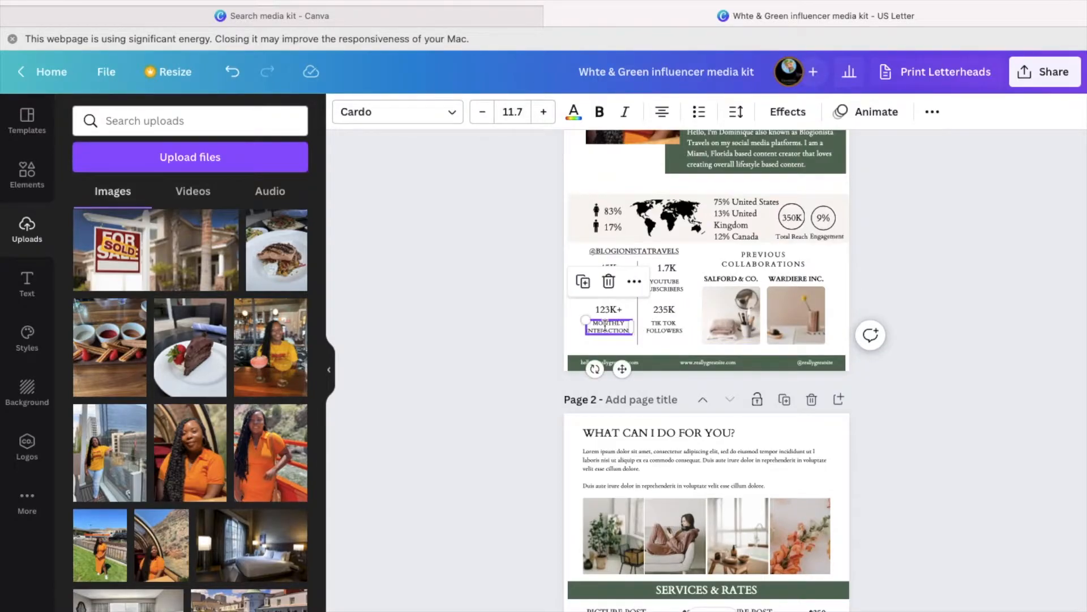
pyautogui.click(616, 328)
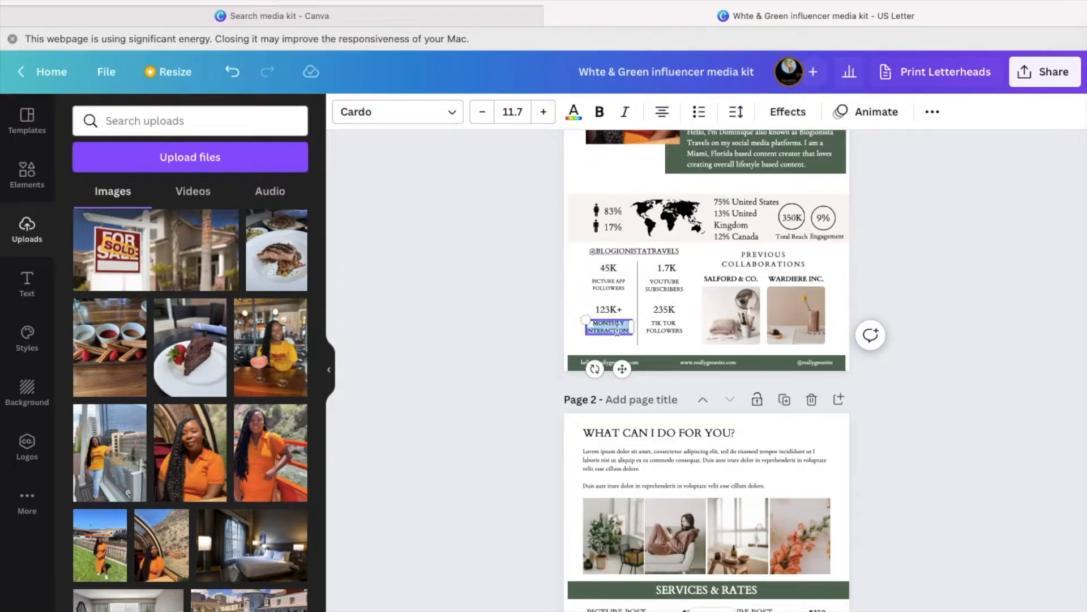
pyautogui.write('INSTAGRAM F')
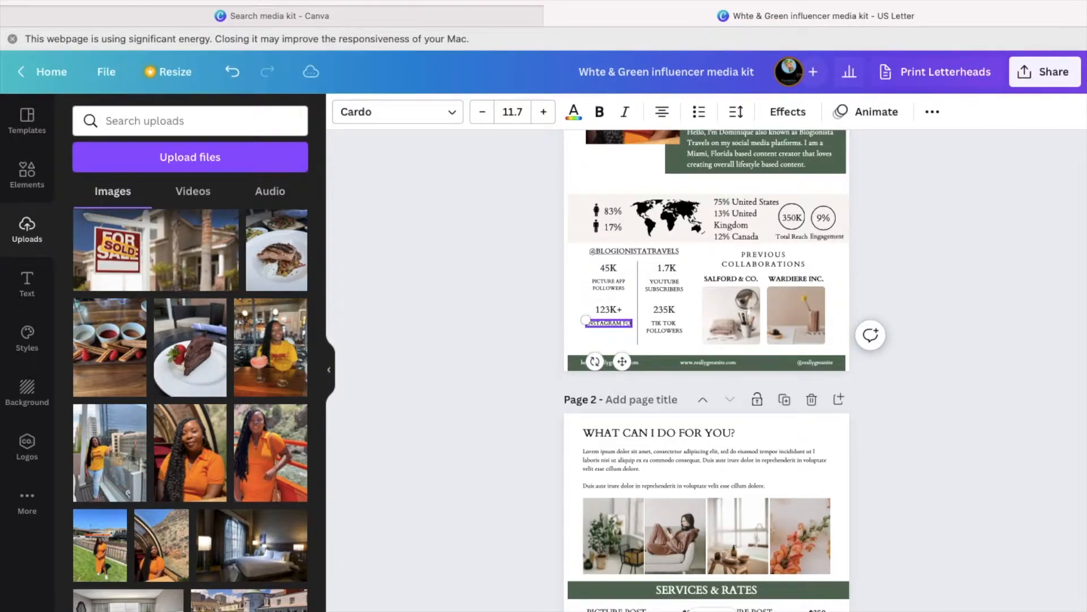
pyautogui.write('OLLOWERS')
pyautogui.click(619, 309)
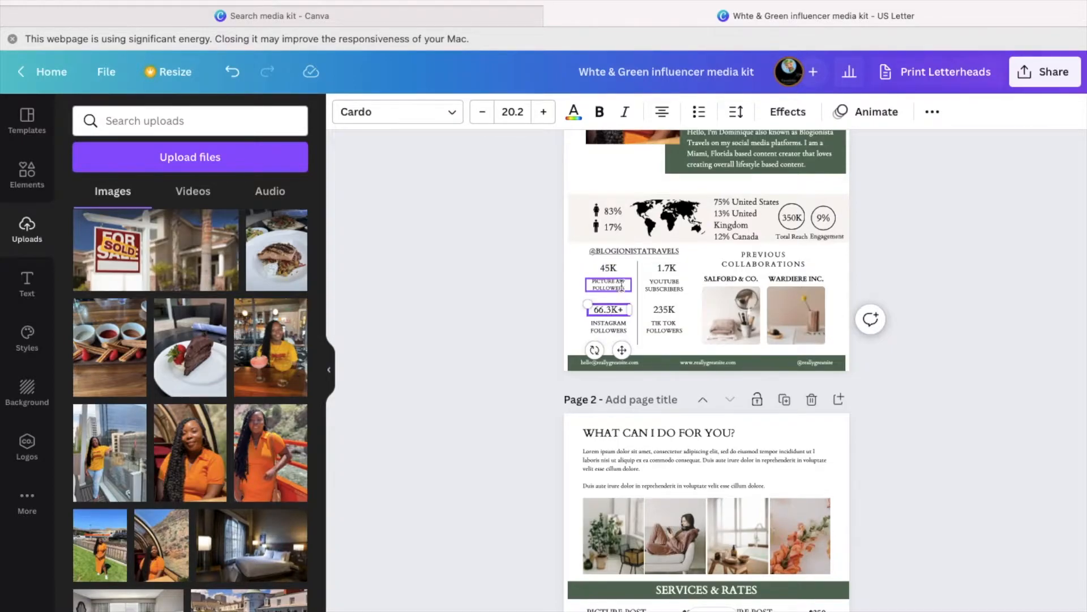
# - Relabel PICTURE APP FOLLOWERS as TWITTER FOLLOWERS and set its count to 1K
pyautogui.click(626, 285)
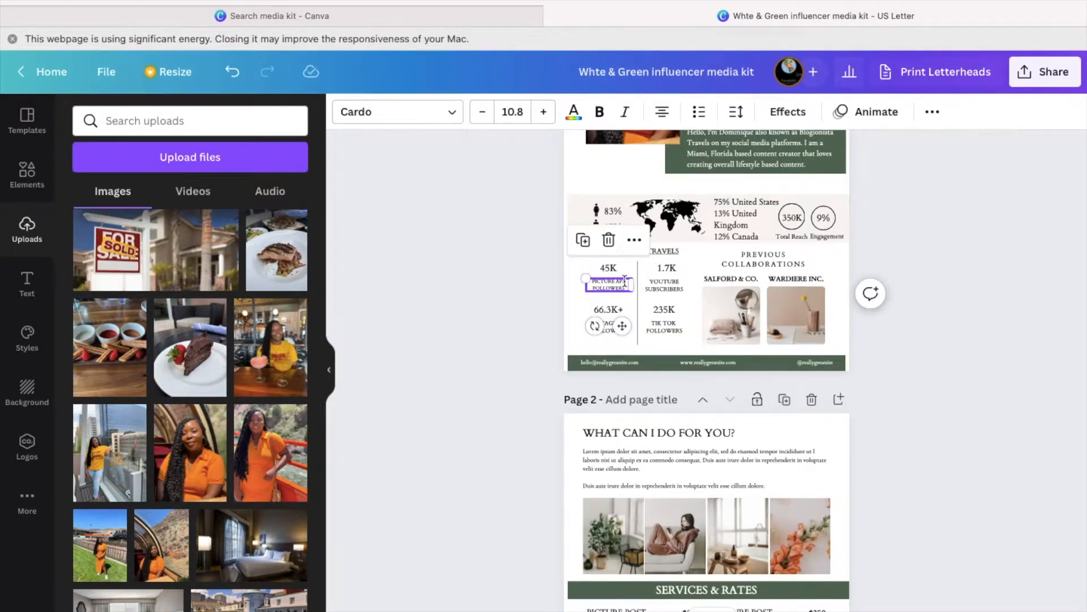
pyautogui.click(232, 71)
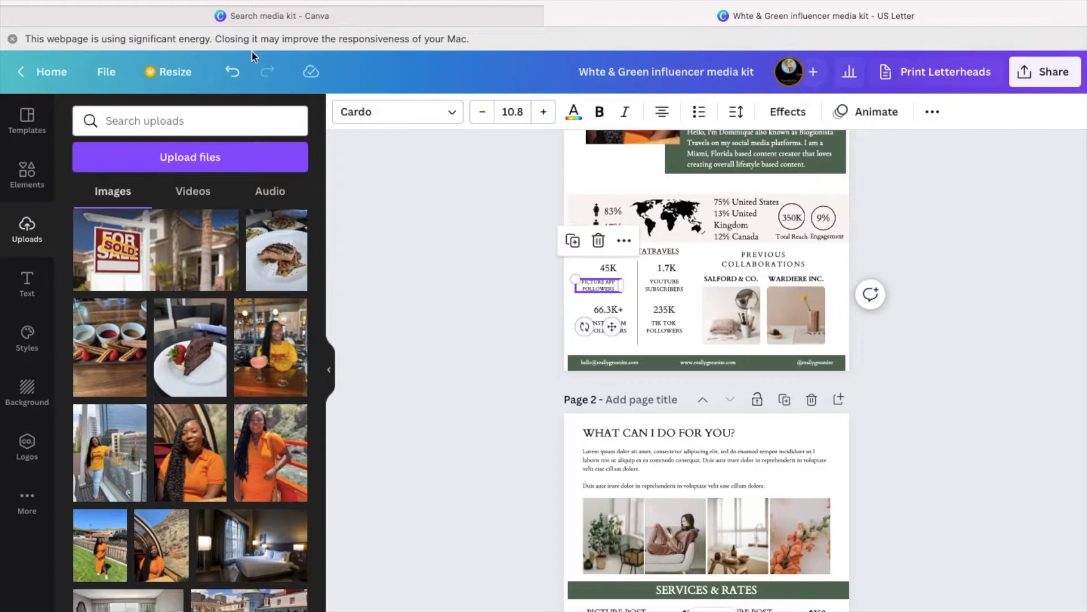
pyautogui.click(624, 282)
pyautogui.write('IG')
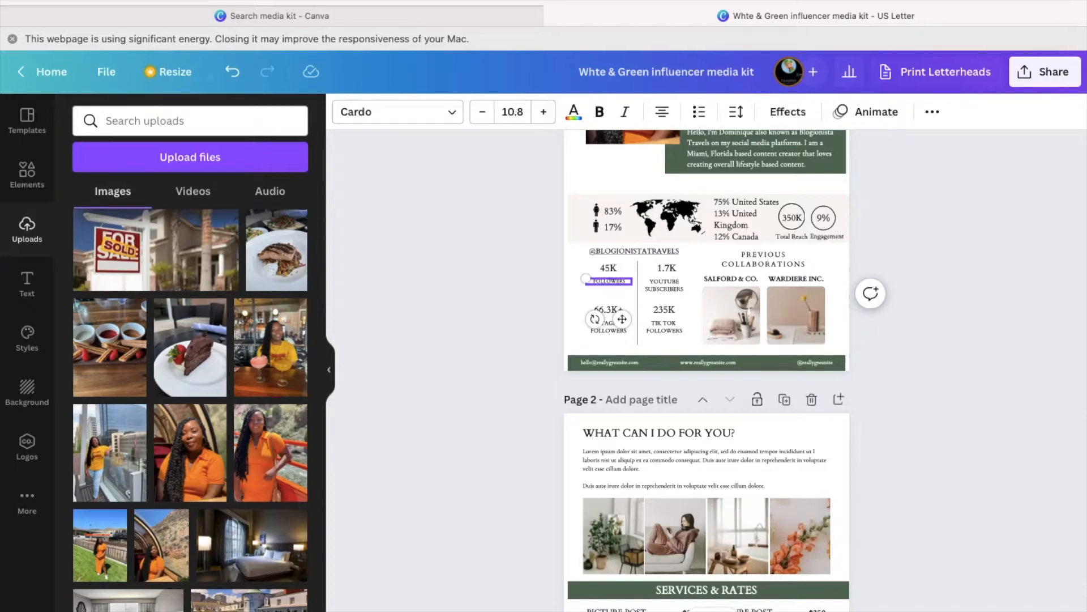
pyautogui.write('WITTER')
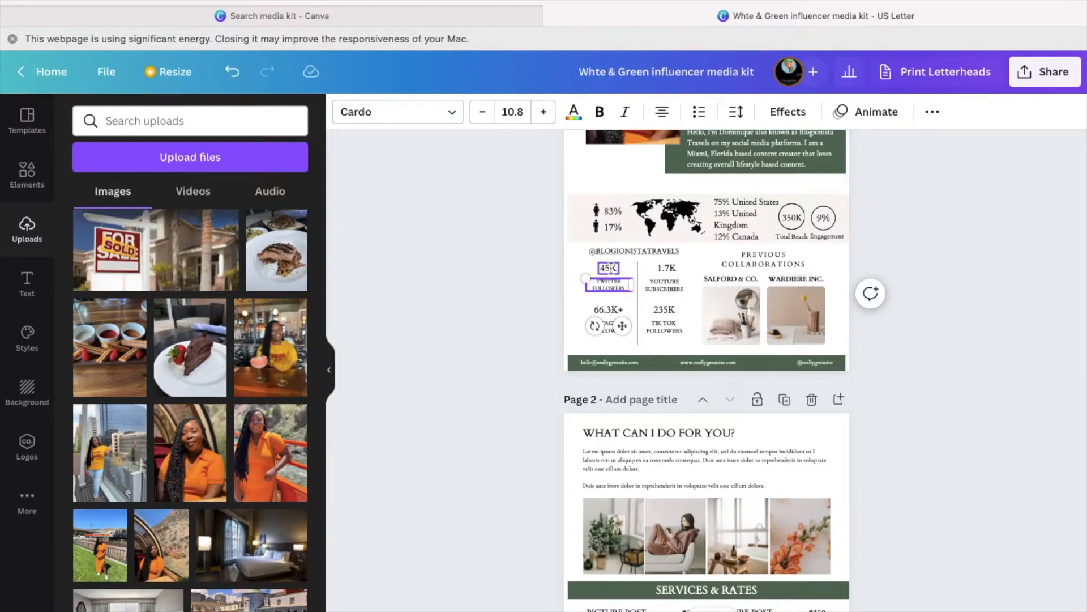
pyautogui.doubleClick(609, 266)
pyautogui.click(613, 269)
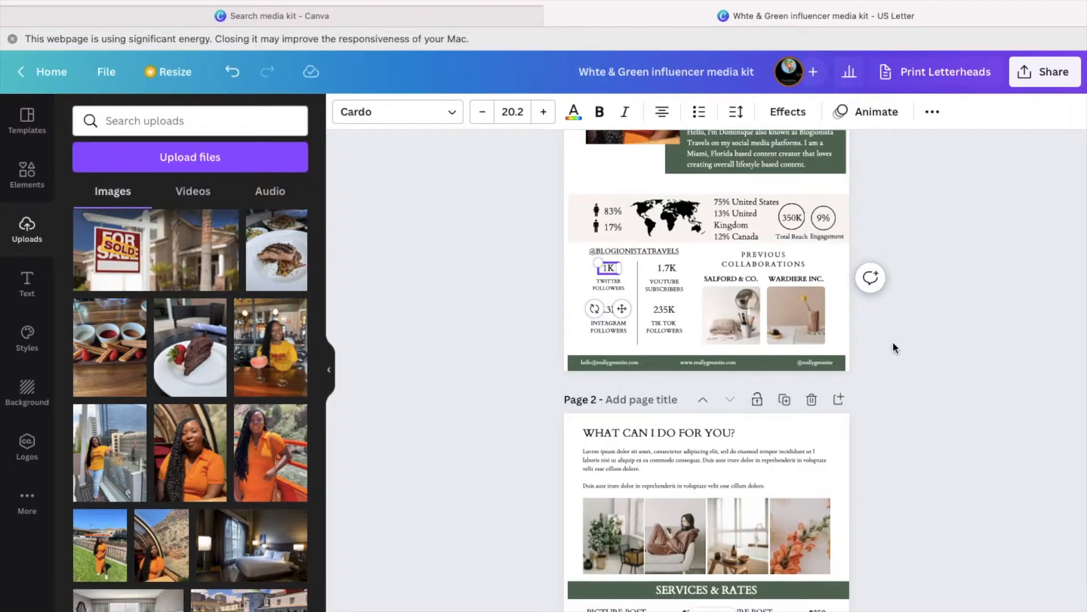
pyautogui.click(905, 306)
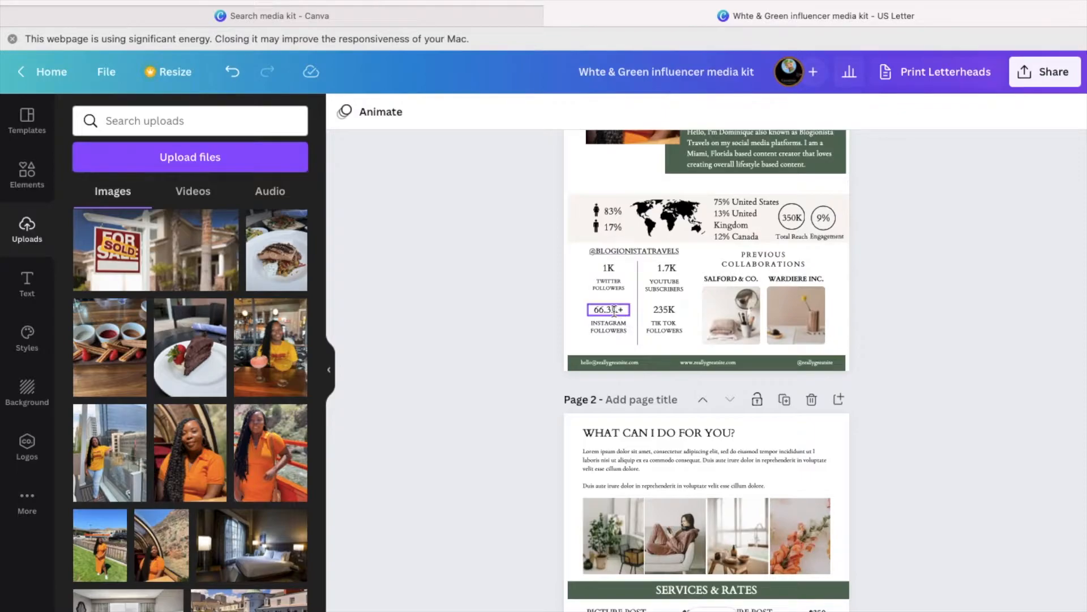
# - Raise the Instagram follower count from 66.3K+ to 105K+
pyautogui.click(613, 311)
pyautogui.click(613, 310)
pyautogui.press('BackSpace')
pyautogui.write('105')
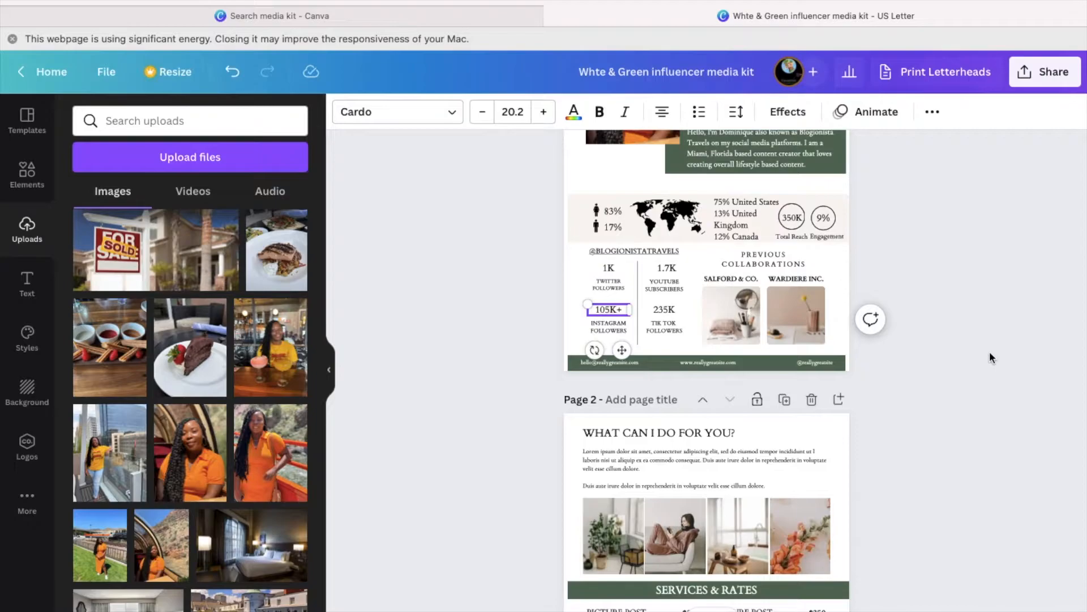
pyautogui.click(1008, 306)
# - Place the red-shirt upload into the SALFORD & CO. frame and crop its position
pyautogui.scroll(-1, 530, 318)
pyautogui.scroll(2, 530, 317)
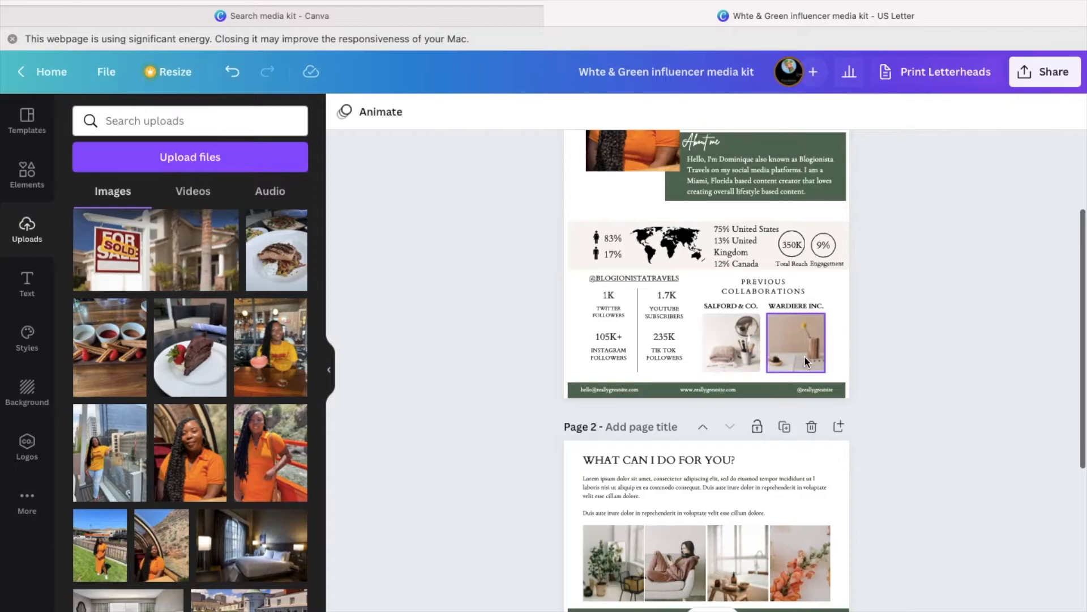
pyautogui.scroll(-2, 804, 361)
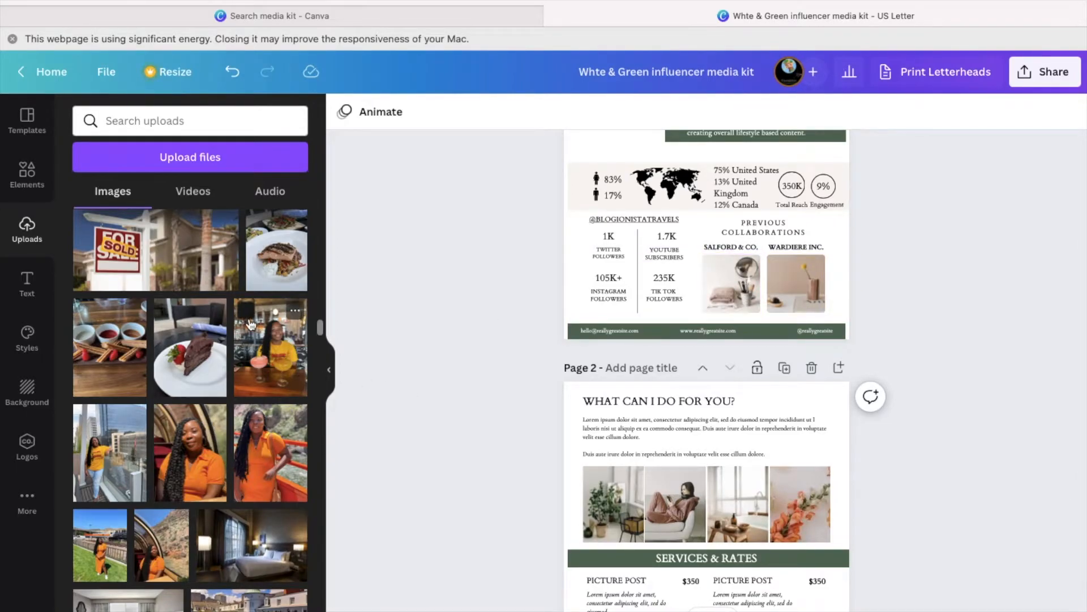
pyautogui.scroll(-20, 251, 324)
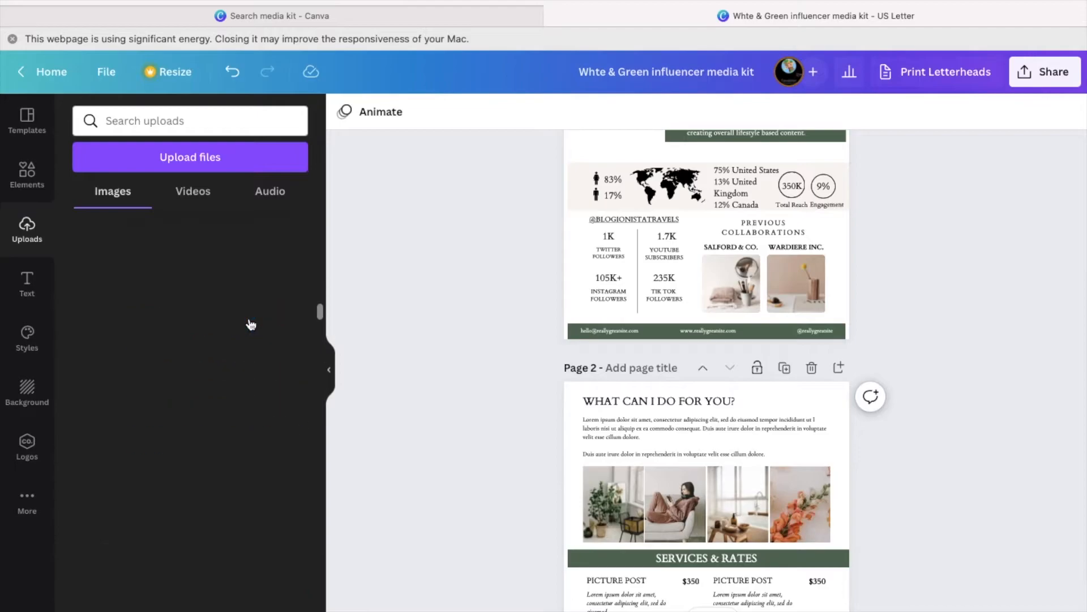
pyautogui.scroll(8, 251, 331)
pyautogui.scroll(3, 250, 337)
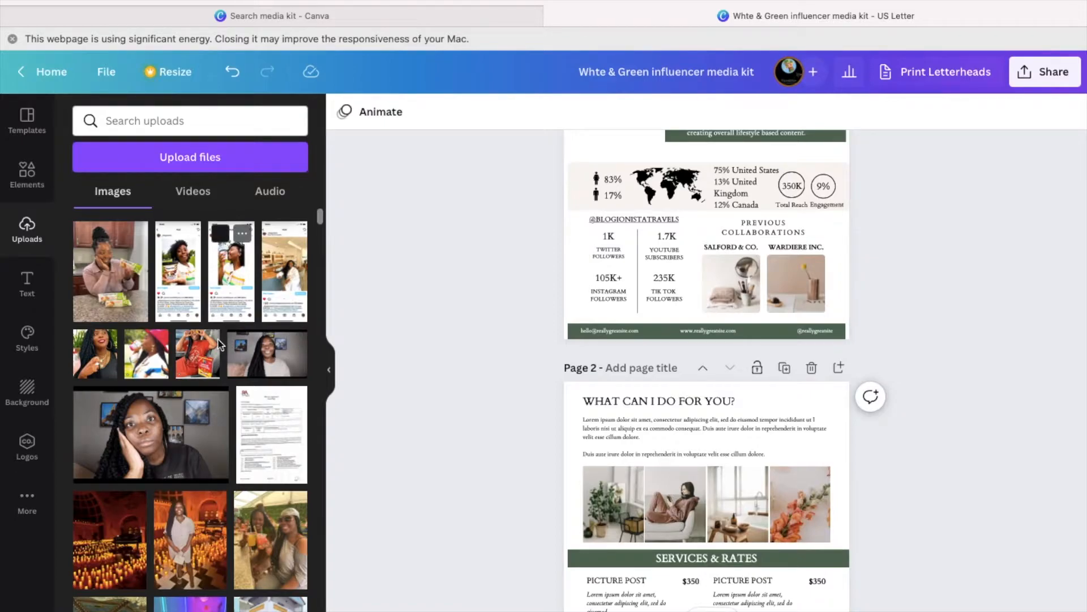
pyautogui.moveTo(201, 366); pyautogui.dragTo(720, 276)
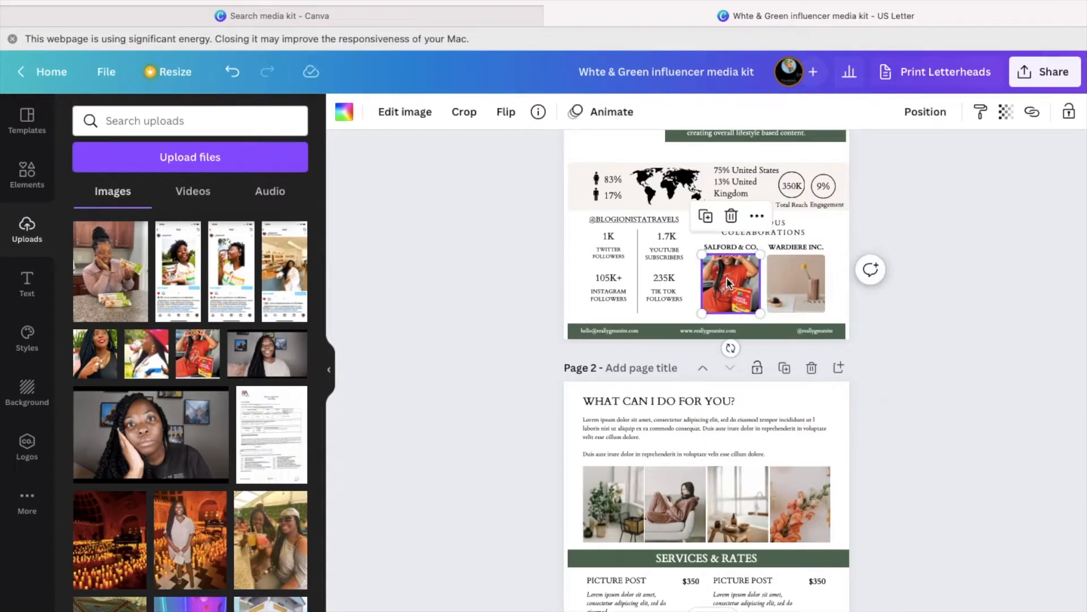
pyautogui.click(466, 118)
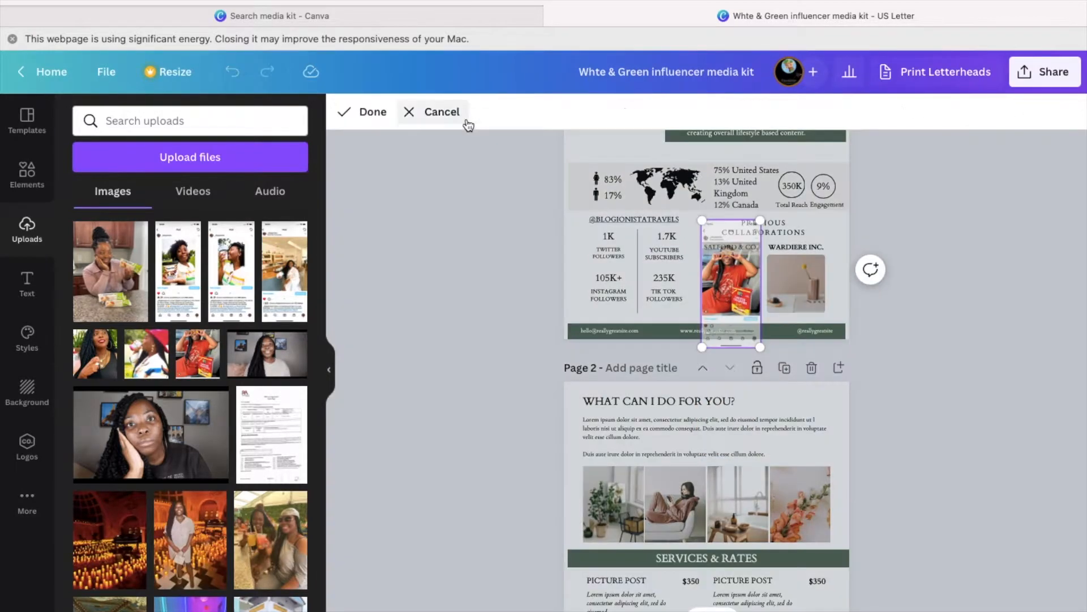
pyautogui.moveTo(736, 291); pyautogui.dragTo(737, 305)
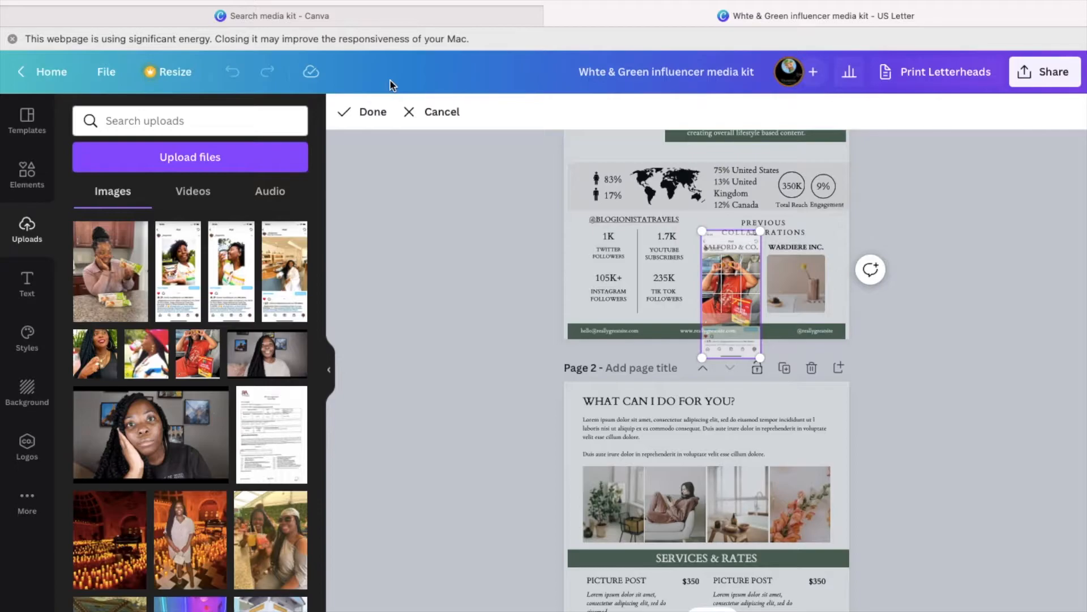
pyautogui.click(374, 112)
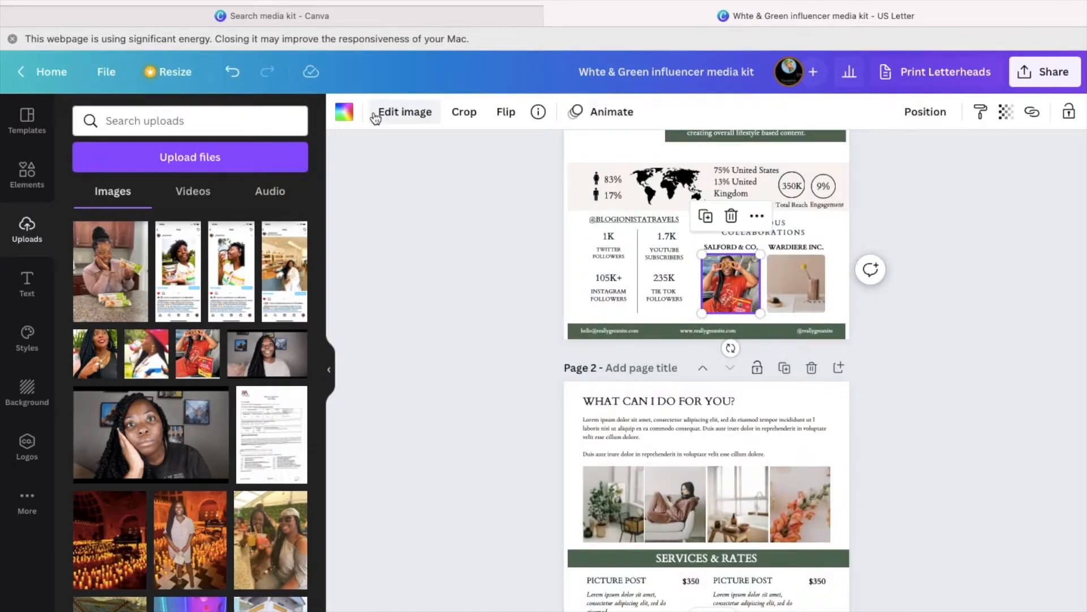
# - Readjust the crop and slightly enlarge the SALFORD & CO. and WARDIERE INC. photos to match
pyautogui.click(469, 112)
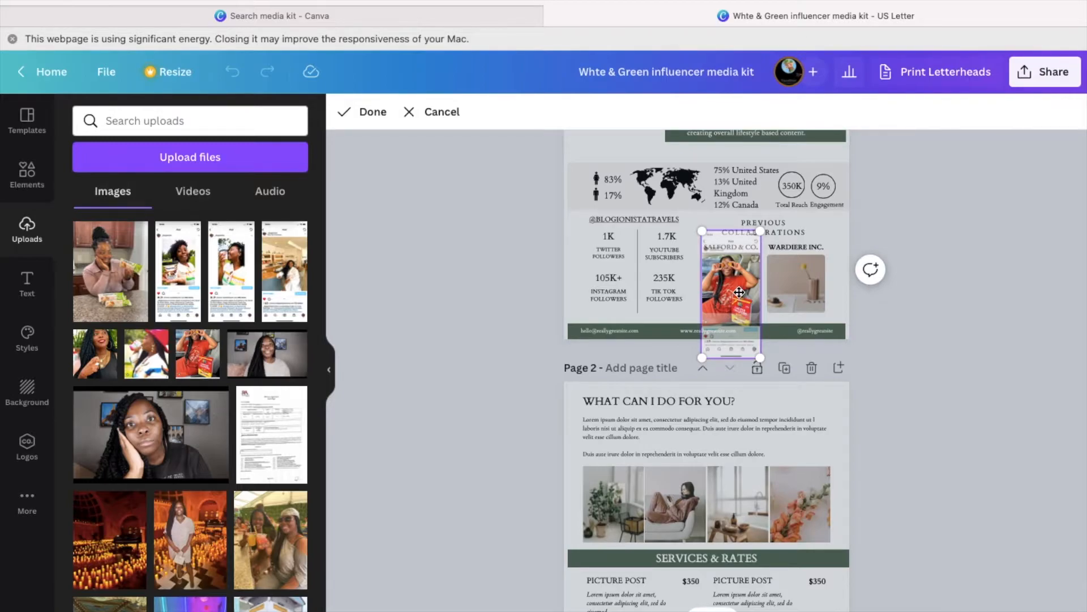
pyautogui.moveTo(739, 290); pyautogui.dragTo(738, 281)
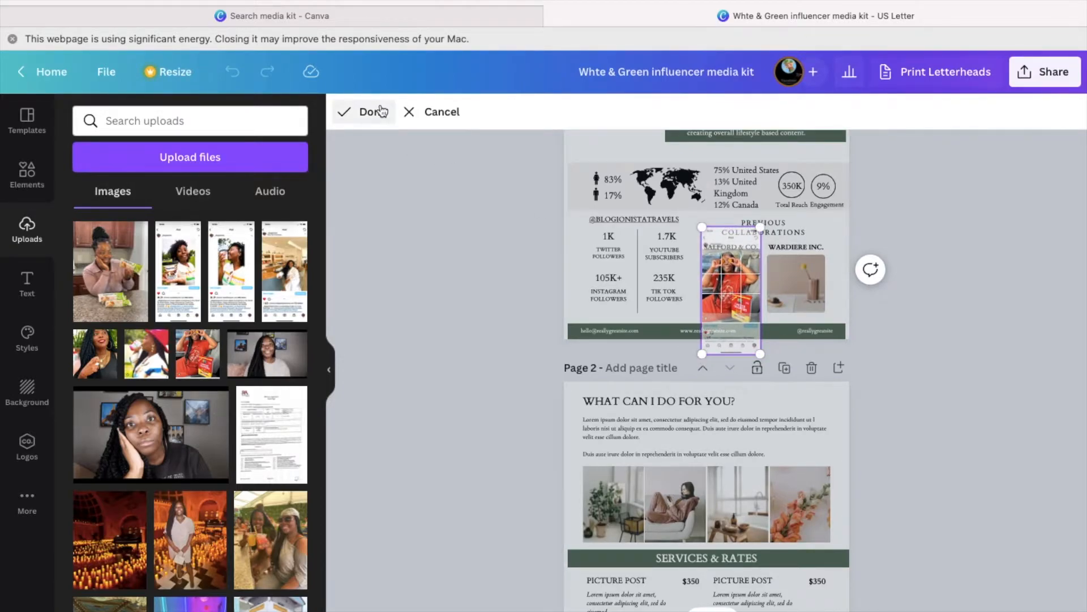
pyautogui.click(373, 112)
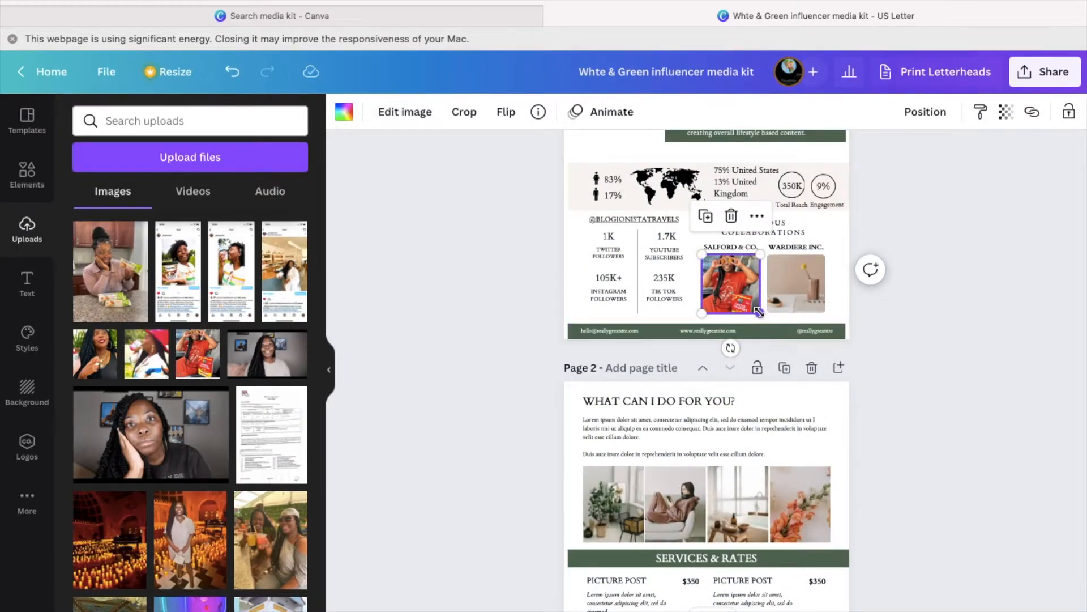
pyautogui.moveTo(759, 312); pyautogui.dragTo(811, 292)
pyautogui.click(799, 288)
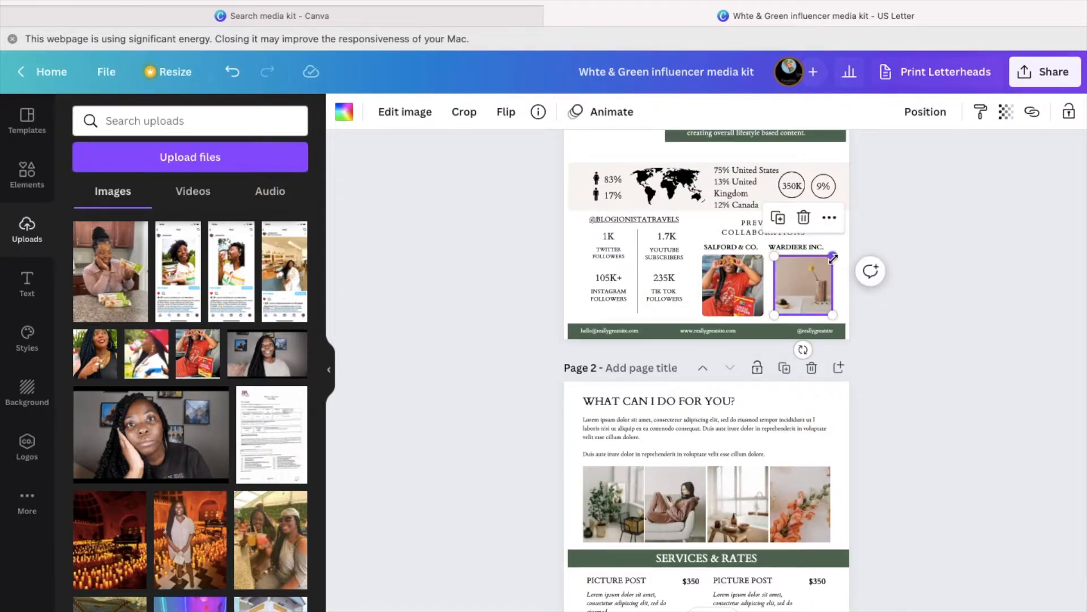
pyautogui.moveTo(834, 258); pyautogui.dragTo(836, 256)
pyautogui.click(714, 306)
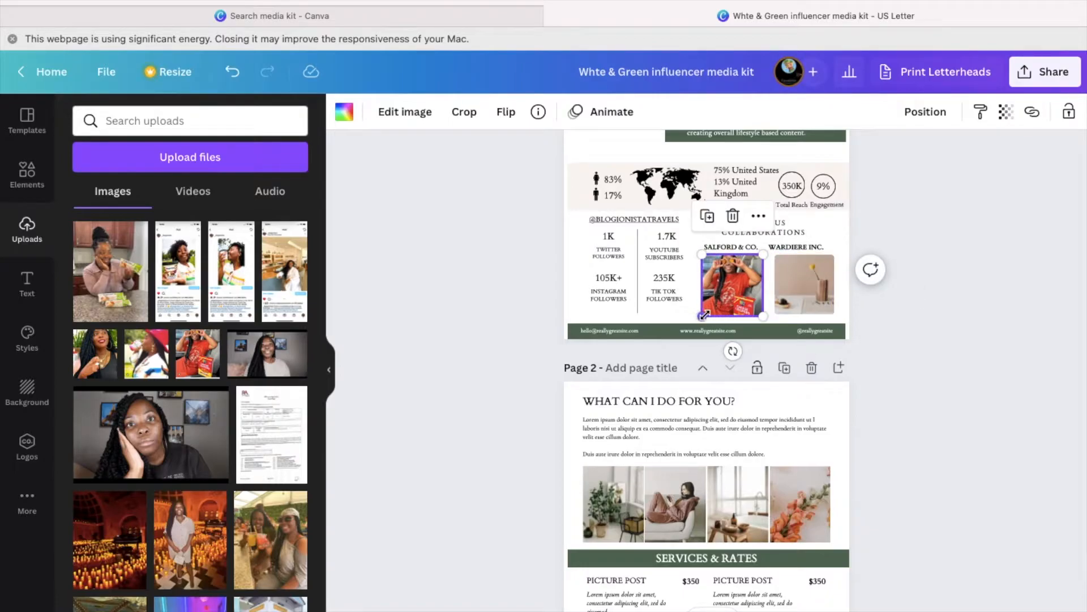
pyautogui.moveTo(702, 317); pyautogui.dragTo(700, 318)
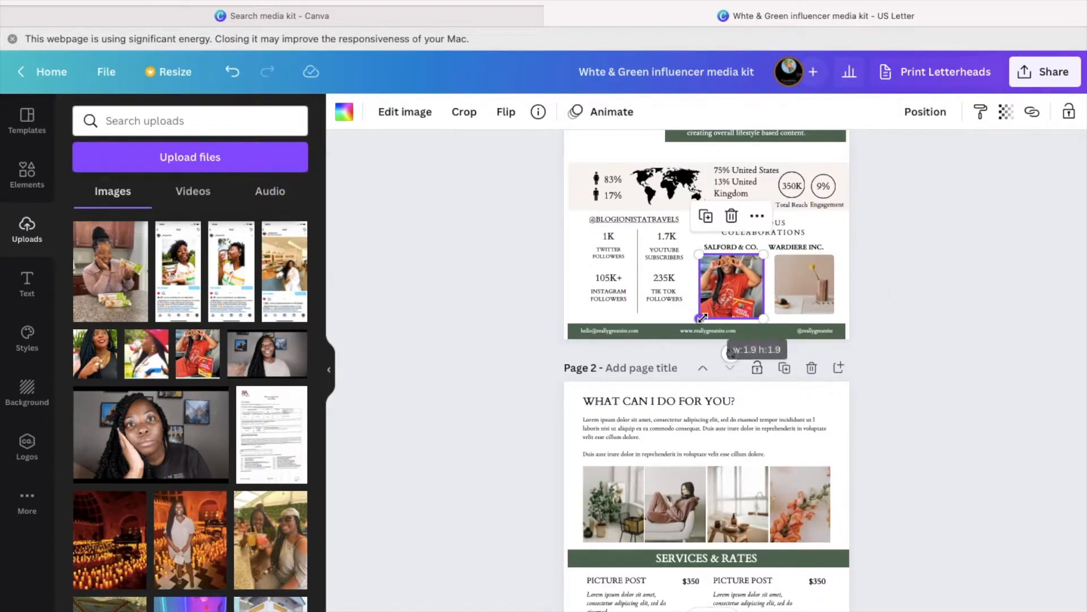
pyautogui.click(744, 248)
# - Rename the SALFORD & CO. caption to RITZ CRACKERS and nudge the WARDIERE INC. caption right
pyautogui.doubleClick(733, 249)
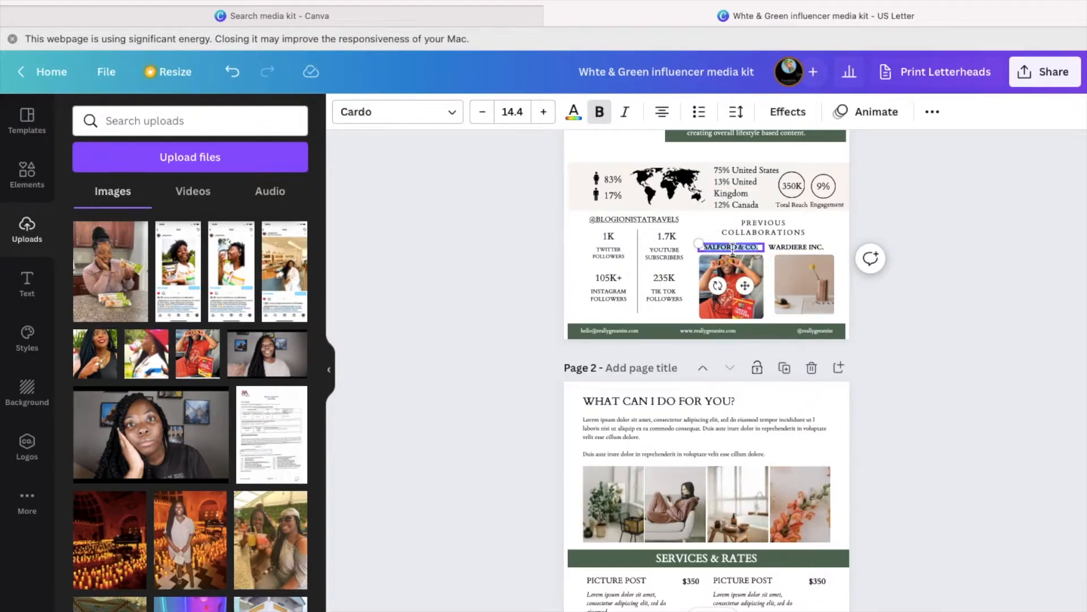
pyautogui.write('RITZ CRACKERS')
pyautogui.moveTo(814, 246); pyautogui.dragTo(823, 246)
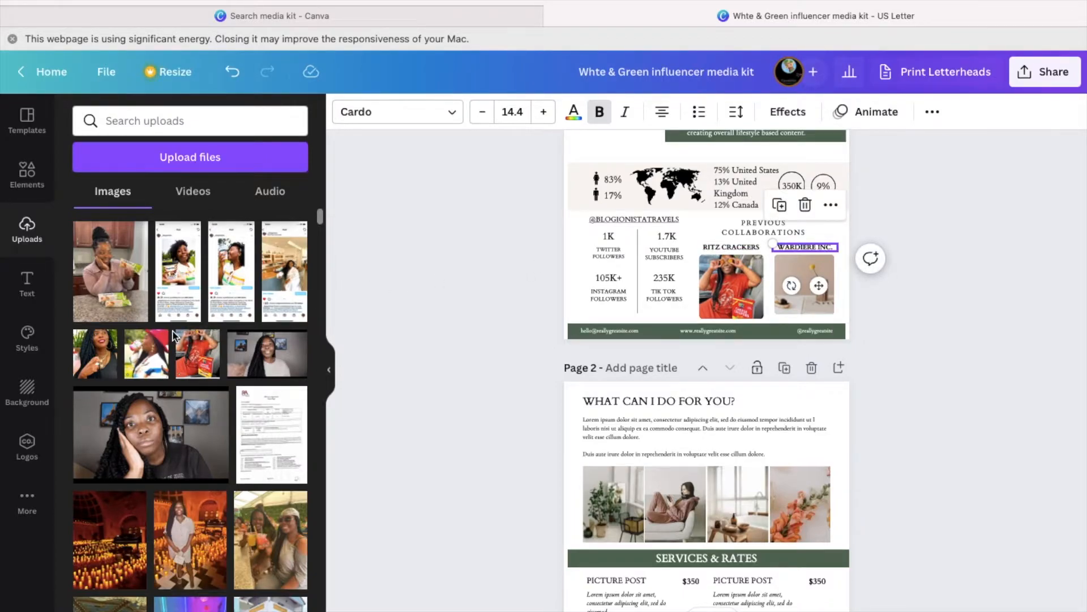
# - Put an uploaded drinking photo in the second frame, enlarge it, and caption it TAKE FIVE DRINKS
pyautogui.moveTo(156, 355); pyautogui.dragTo(787, 283)
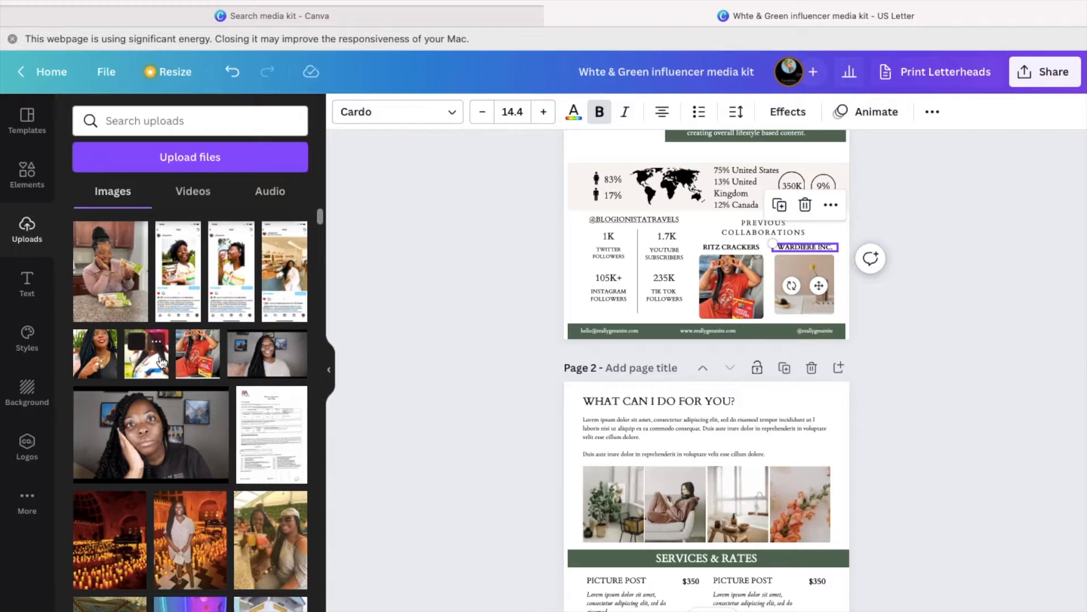
pyautogui.moveTo(828, 300); pyautogui.dragTo(814, 292)
pyautogui.moveTo(320, 330); pyautogui.dragTo(807, 272)
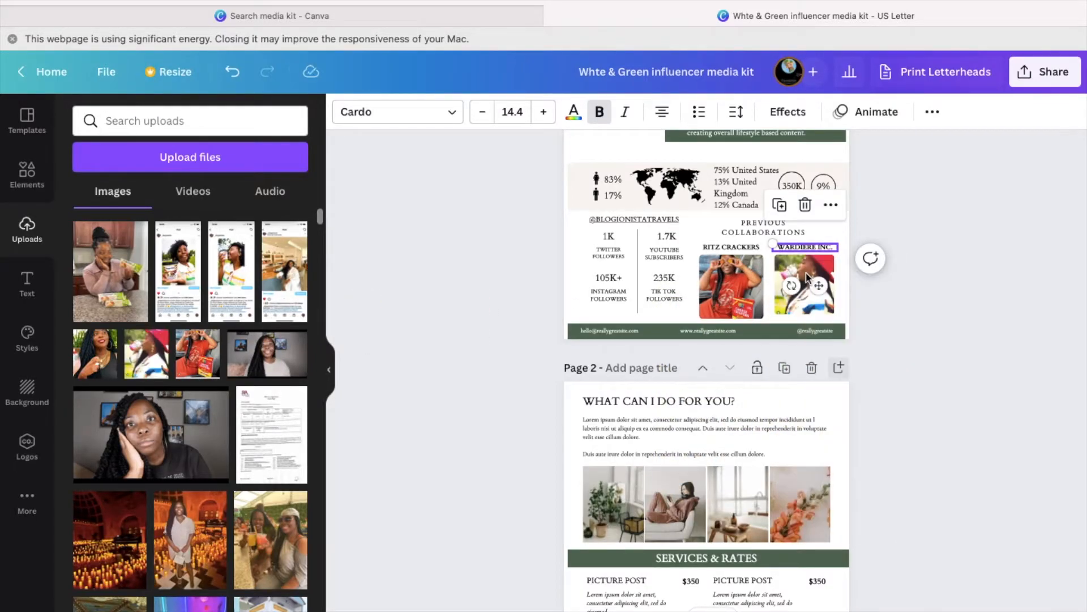
pyautogui.click(823, 311)
pyautogui.moveTo(833, 315); pyautogui.dragTo(838, 319)
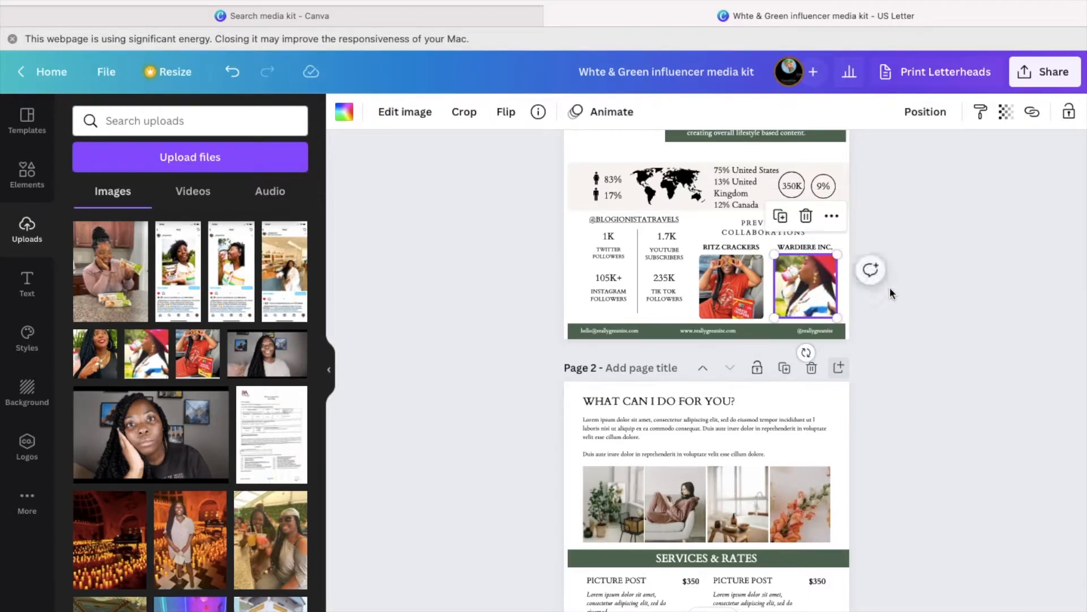
pyautogui.doubleClick(804, 247)
pyautogui.write('TAKE')
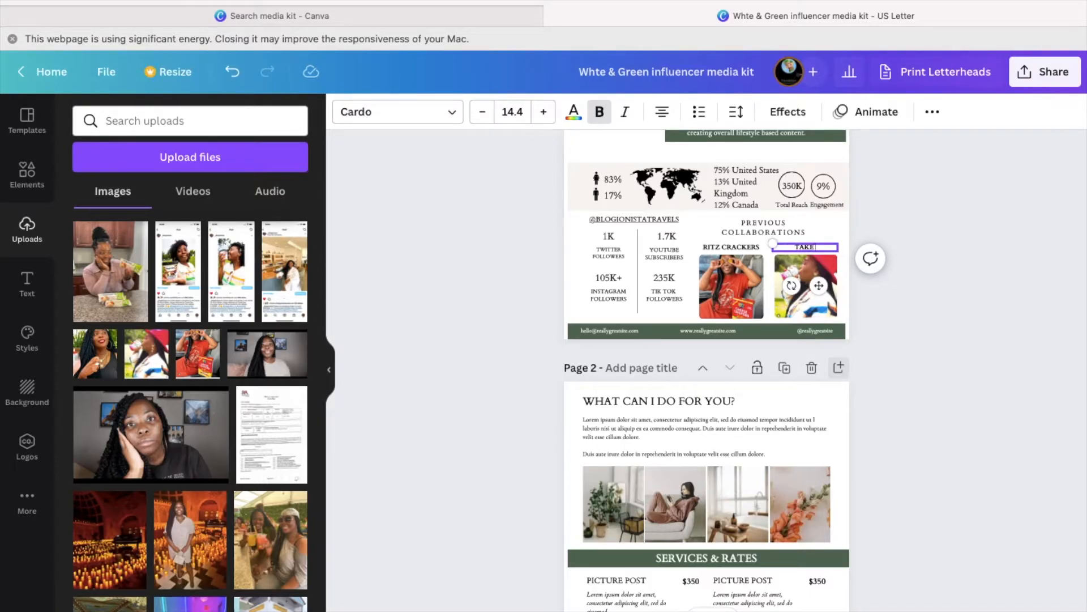
pyautogui.write(' FIVE DRINKS')
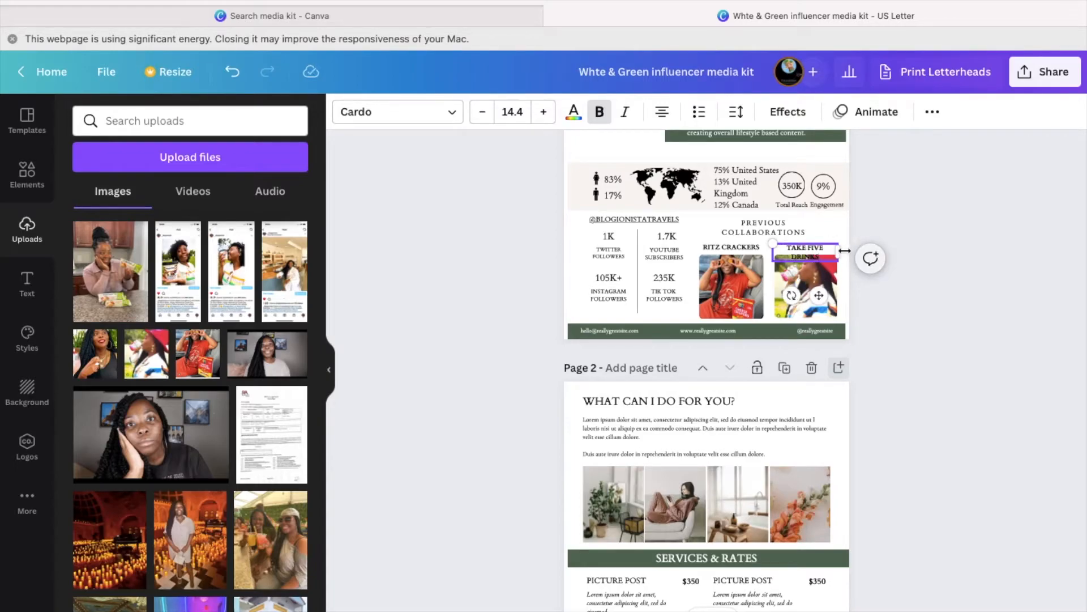
# - Drop the snack photo into the first cell and widen the page-2 photo grid across the page
pyautogui.moveTo(846, 254); pyautogui.dragTo(855, 254)
pyautogui.scroll(-2, 736, 340)
pyautogui.click(620, 412)
pyautogui.moveTo(119, 283); pyautogui.dragTo(572, 410)
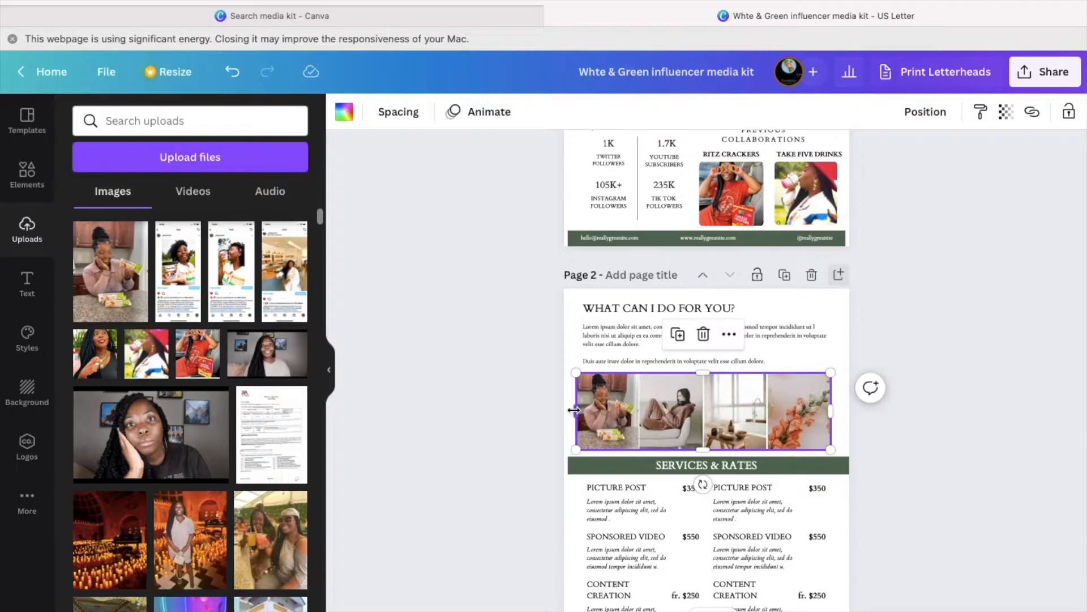
pyautogui.moveTo(831, 410); pyautogui.dragTo(844, 409)
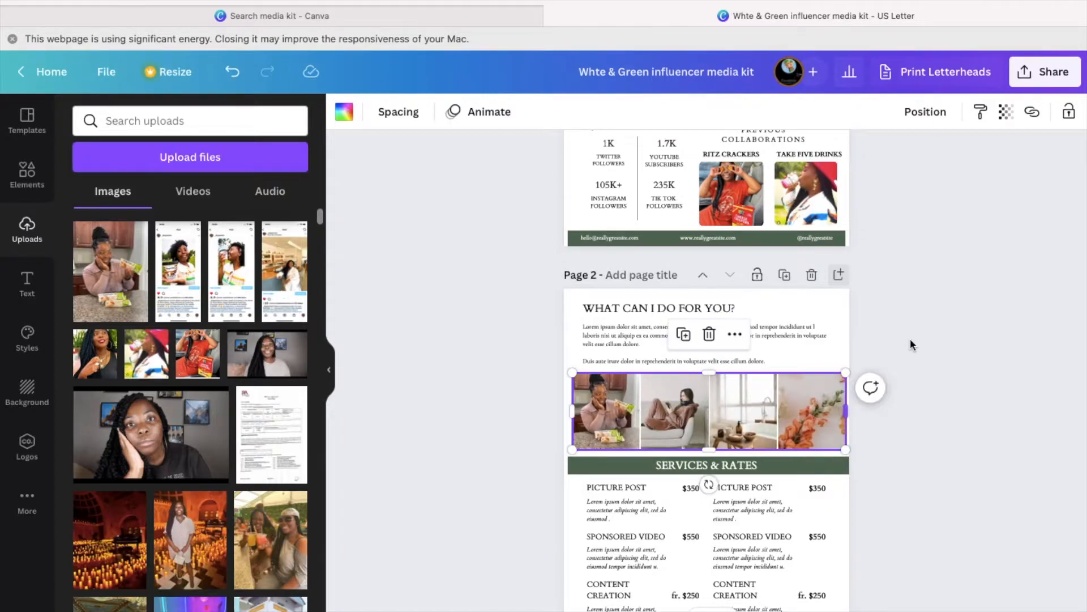
# - Place another own photo in the second grid cell and reposition it within its frame
pyautogui.moveTo(285, 270); pyautogui.dragTo(657, 403)
pyautogui.click(657, 403)
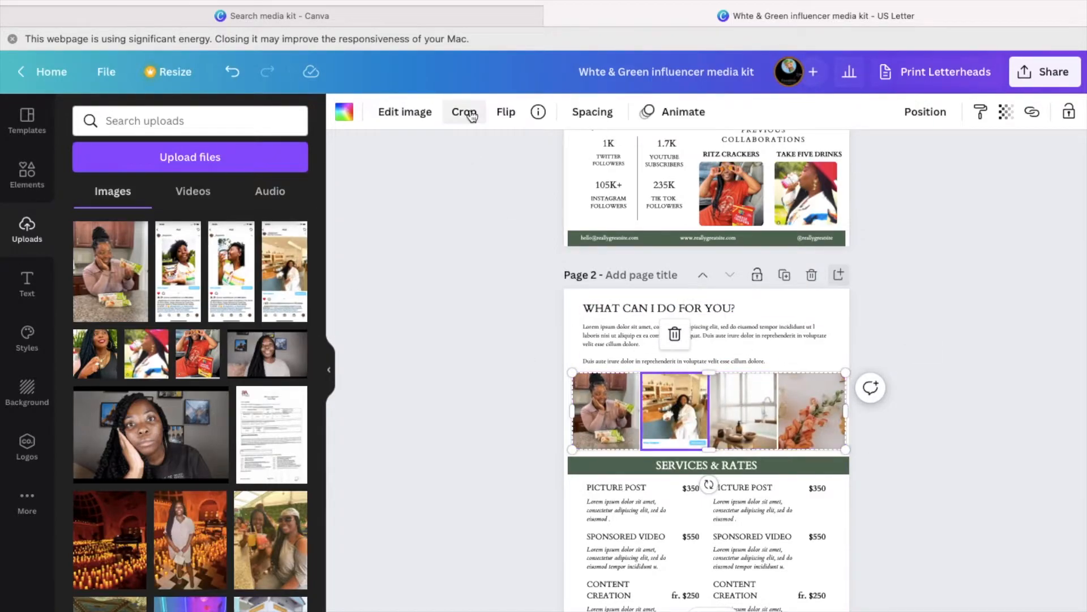
pyautogui.click(461, 112)
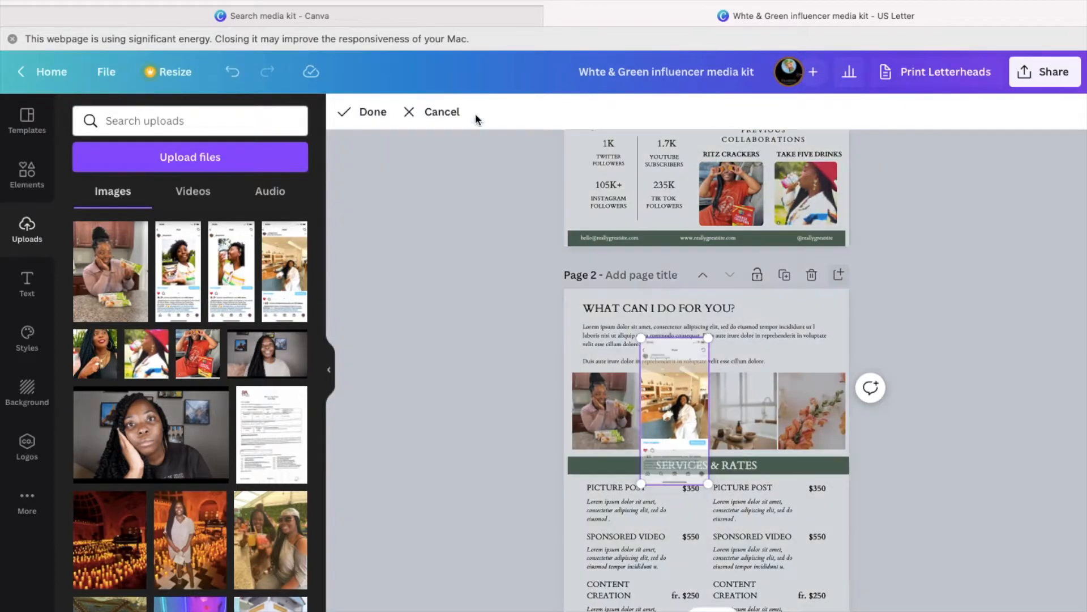
pyautogui.moveTo(662, 460); pyautogui.dragTo(661, 479)
pyautogui.click(444, 176)
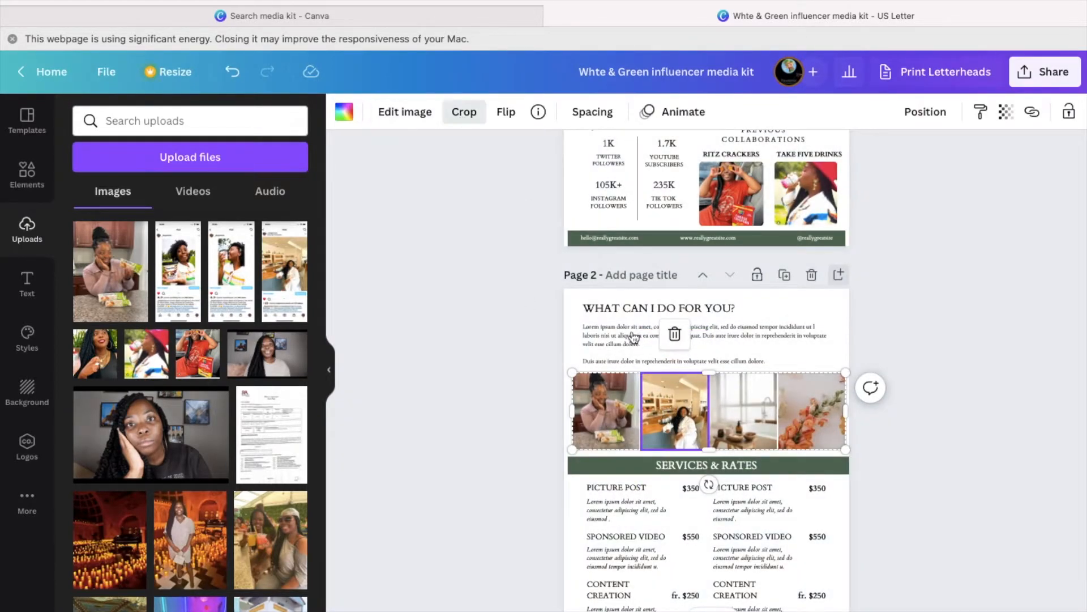
pyautogui.click(461, 112)
pyautogui.moveTo(669, 406); pyautogui.dragTo(668, 399)
pyautogui.click(372, 116)
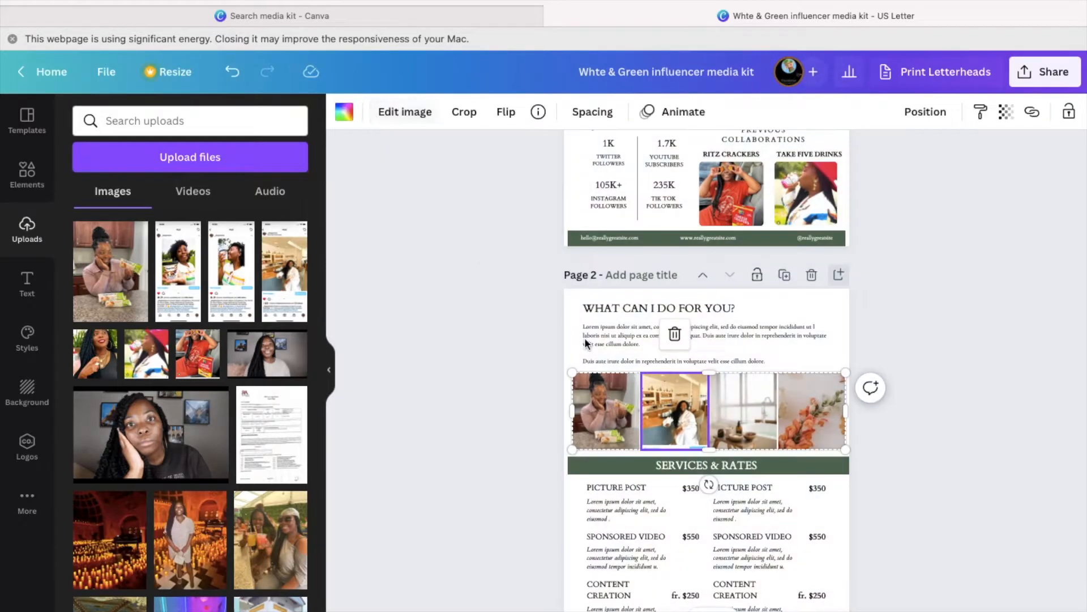
pyautogui.doubleClick(660, 427)
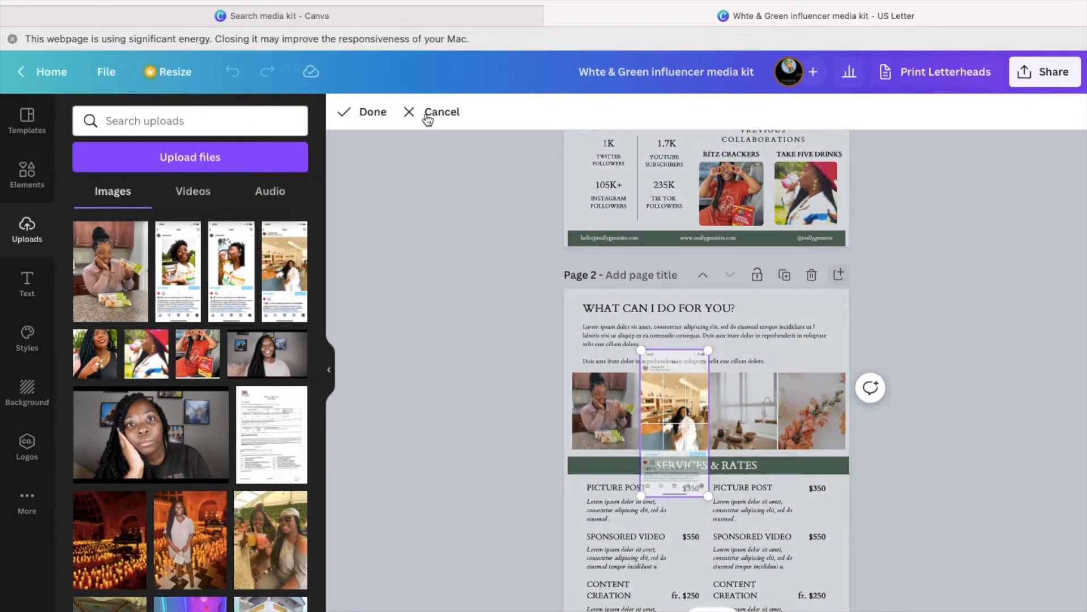
pyautogui.click(451, 144)
# - Fill the third cell with the braids photo and the fourth with the ice-cream photo
pyautogui.moveTo(95, 353); pyautogui.dragTo(734, 420)
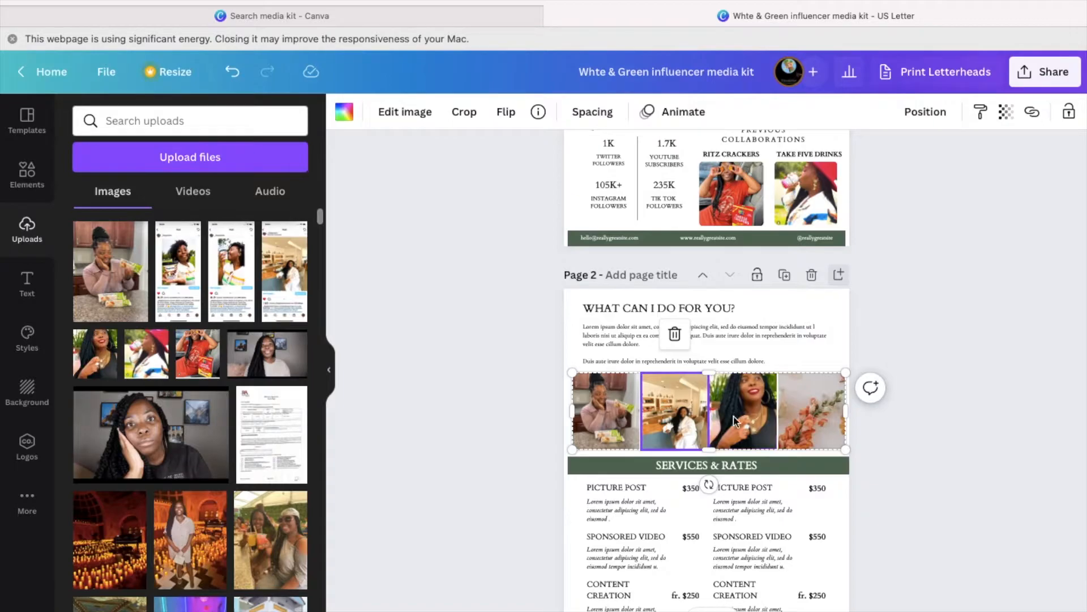
pyautogui.doubleClick(753, 397)
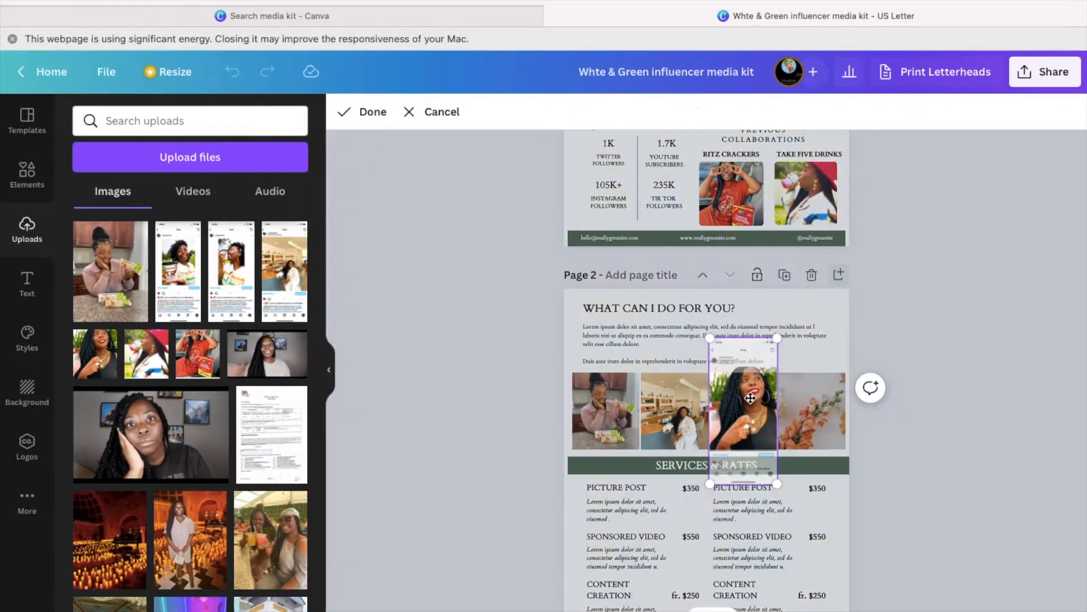
pyautogui.click(362, 111)
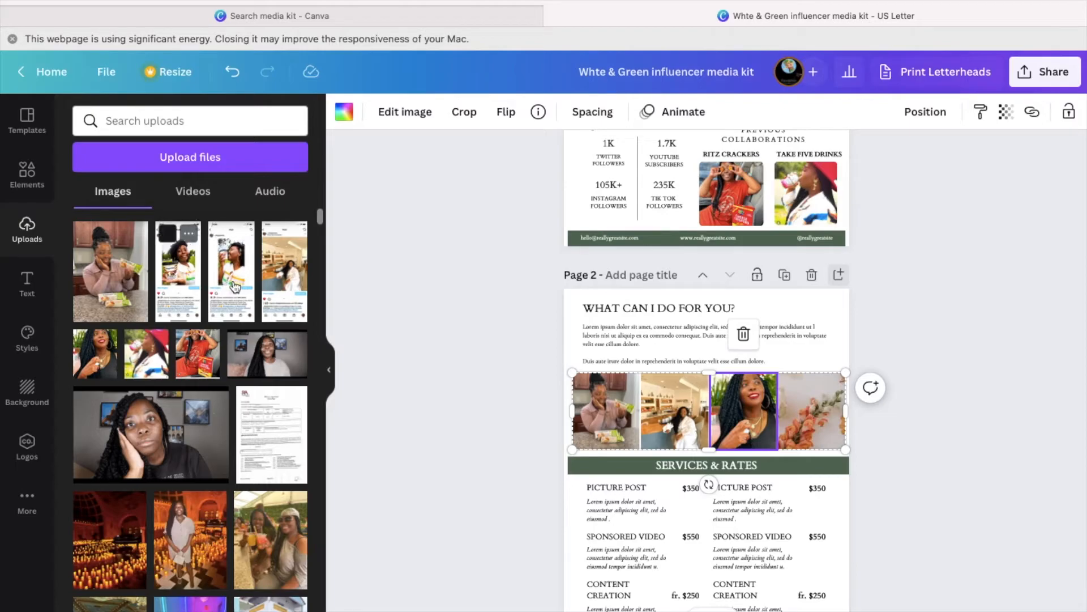
pyautogui.moveTo(233, 286); pyautogui.dragTo(804, 416)
pyautogui.moveTo(178, 272); pyautogui.dragTo(839, 453)
pyautogui.click(464, 112)
pyautogui.click(447, 111)
pyautogui.click(465, 111)
pyautogui.click(363, 112)
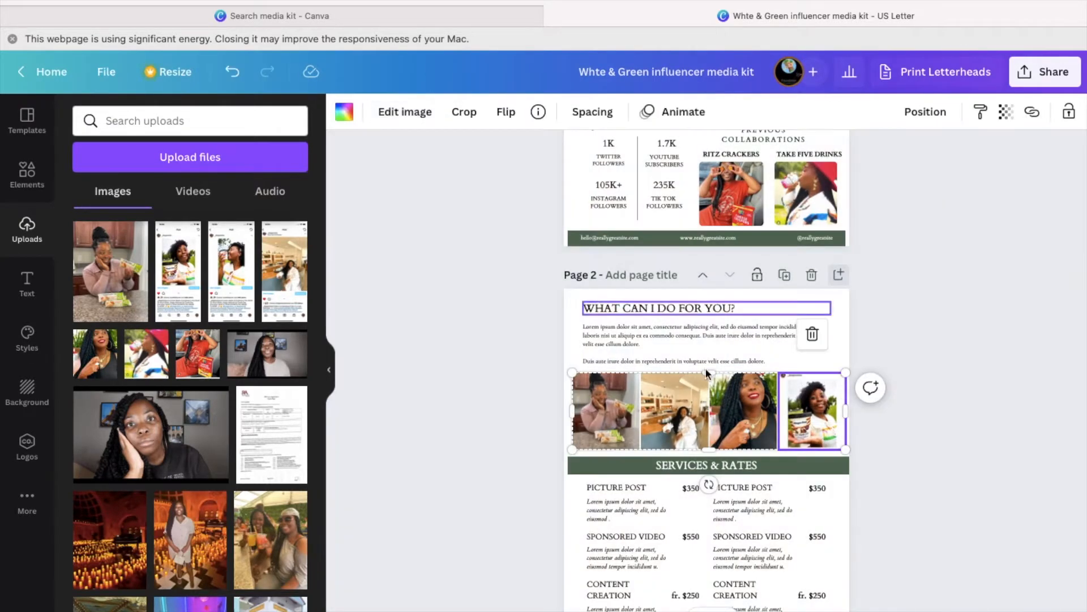
# - Add and crop the phone screenshot, undo the accidental shift, and select the Instagram screenshot overlay
pyautogui.click(178, 238)
pyautogui.click(464, 112)
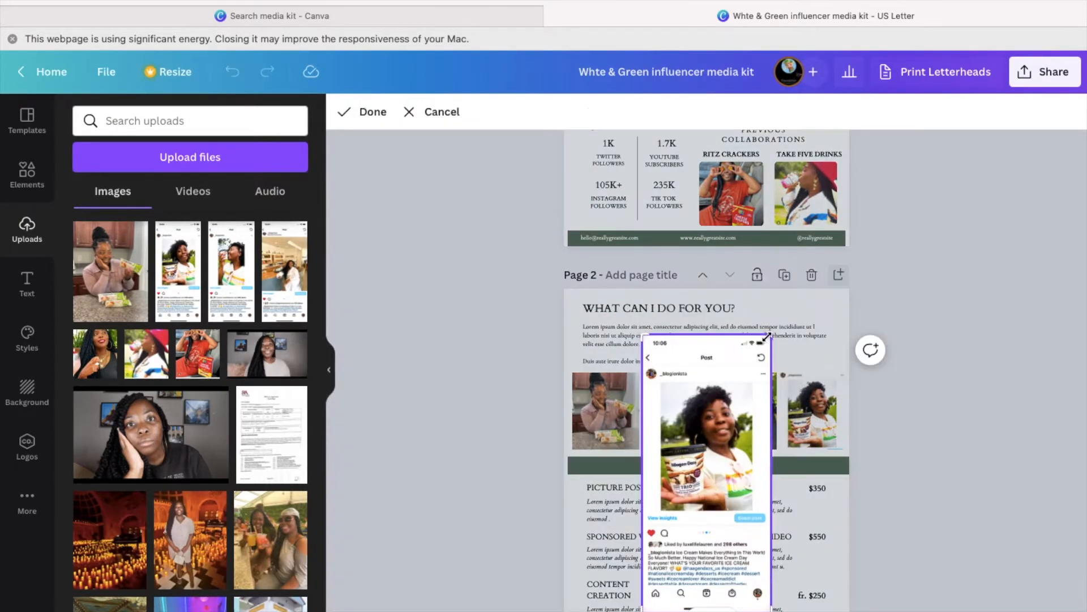
pyautogui.scroll(-2, 775, 381)
pyautogui.moveTo(771, 547); pyautogui.dragTo(755, 444)
pyautogui.moveTo(643, 445); pyautogui.dragTo(659, 443)
pyautogui.click(362, 112)
pyautogui.moveTo(708, 400); pyautogui.dragTo(793, 380)
pyautogui.click(232, 72)
pyautogui.click(234, 72)
pyautogui.click(708, 345)
# - Delete the Instagram screenshot overlay and start rewriting the intro paragraph at size 25
pyautogui.press('Delete')
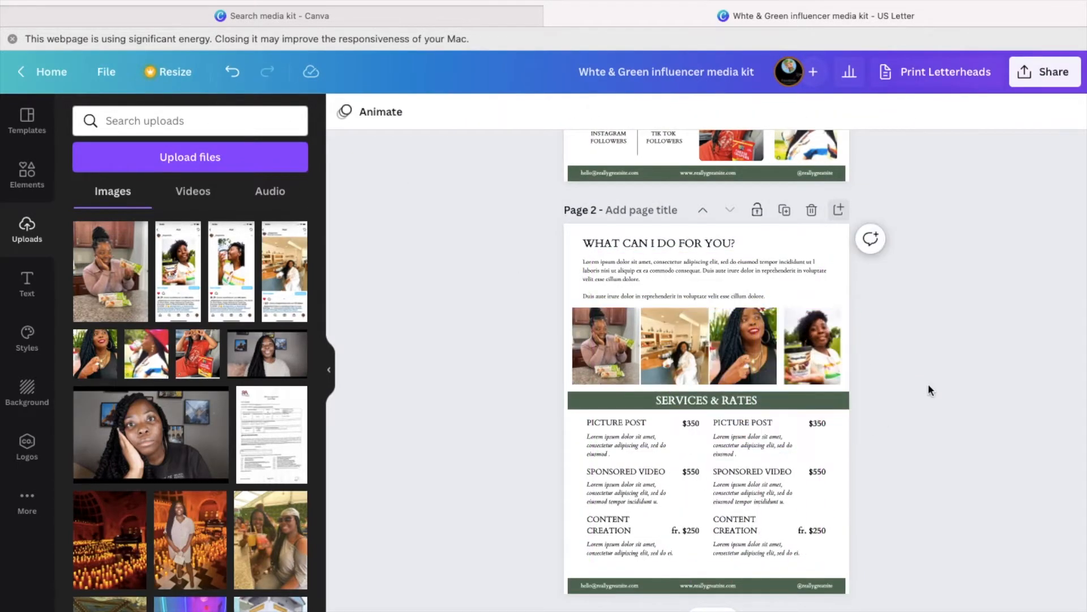
pyautogui.click(799, 339)
pyautogui.click(619, 457)
pyautogui.tripleClick(630, 256)
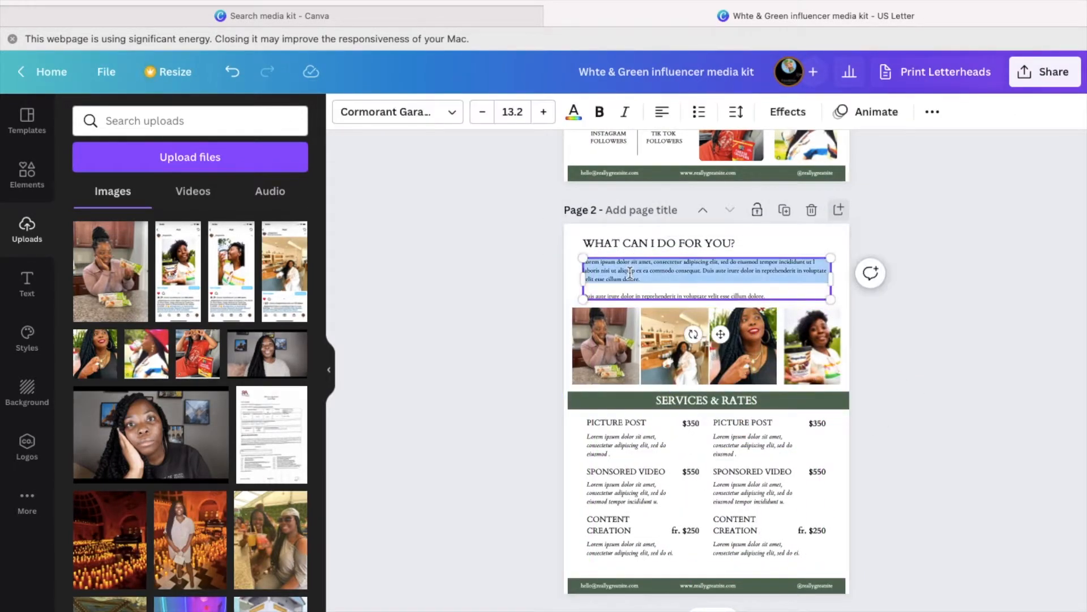
pyautogui.write('reviously I have worked with a number of different brands rangining from hotels')
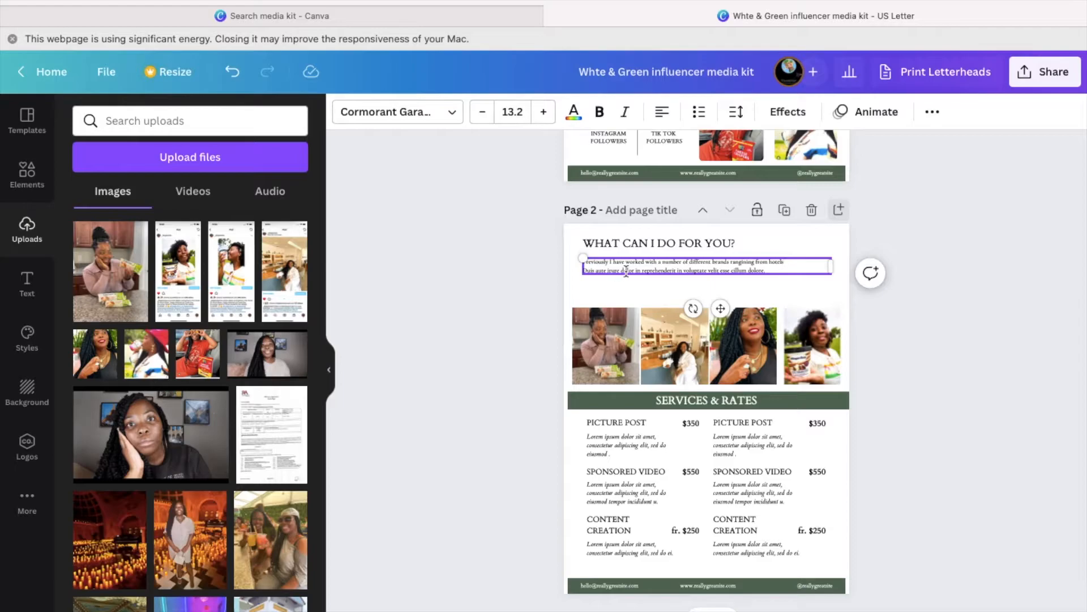
pyautogui.moveTo(585, 261); pyautogui.dragTo(766, 271)
pyautogui.click(513, 111)
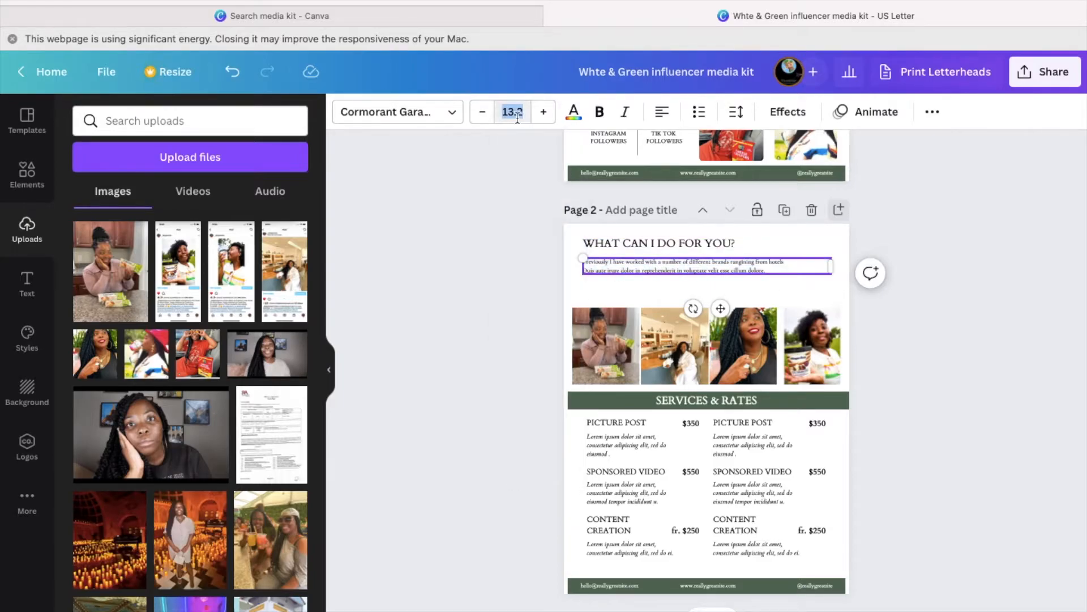
pyautogui.write('25')
pyautogui.press('Return')
# - Replace the Duis aute placeholder with collaborations ranging across Hotels, Perfumes and Food & Beverages
pyautogui.moveTo(690, 290); pyautogui.dragTo(588, 277)
pyautogui.press('BackSpace')
pyautogui.press('BackSpace')
pyautogui.write(',')
pyautogui.rightClick(633, 278)
pyautogui.click(717, 281)
pyautogui.press('BackSpace')
pyautogui.press('BackSpace')
pyautogui.press('BackSpace')
pyautogui.write('s (Hilton, Marriott), Perfumes')
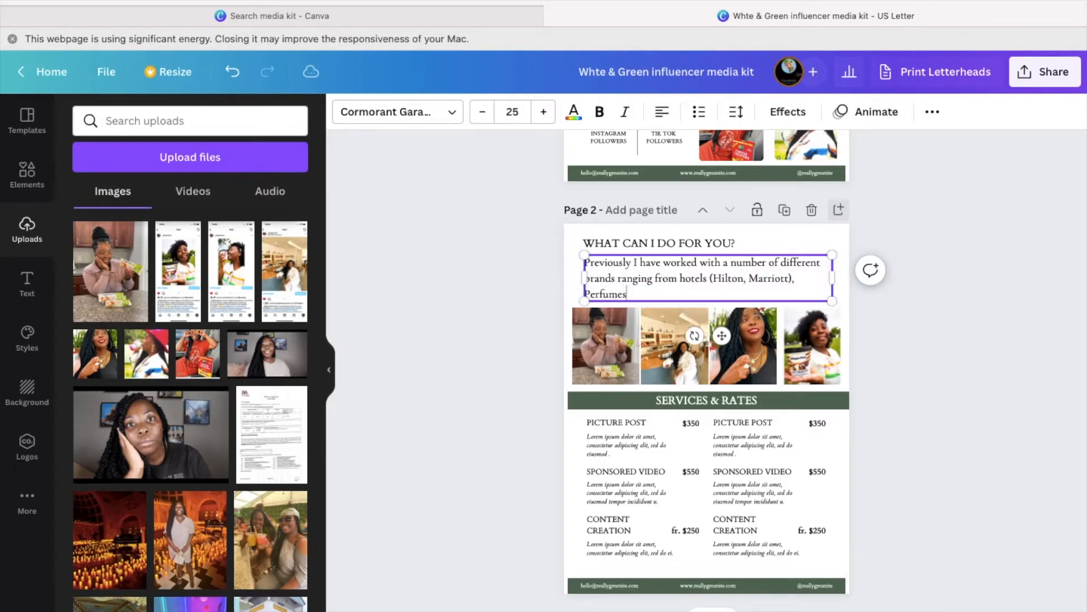
pyautogui.write('Food & Beverage (Ritz')
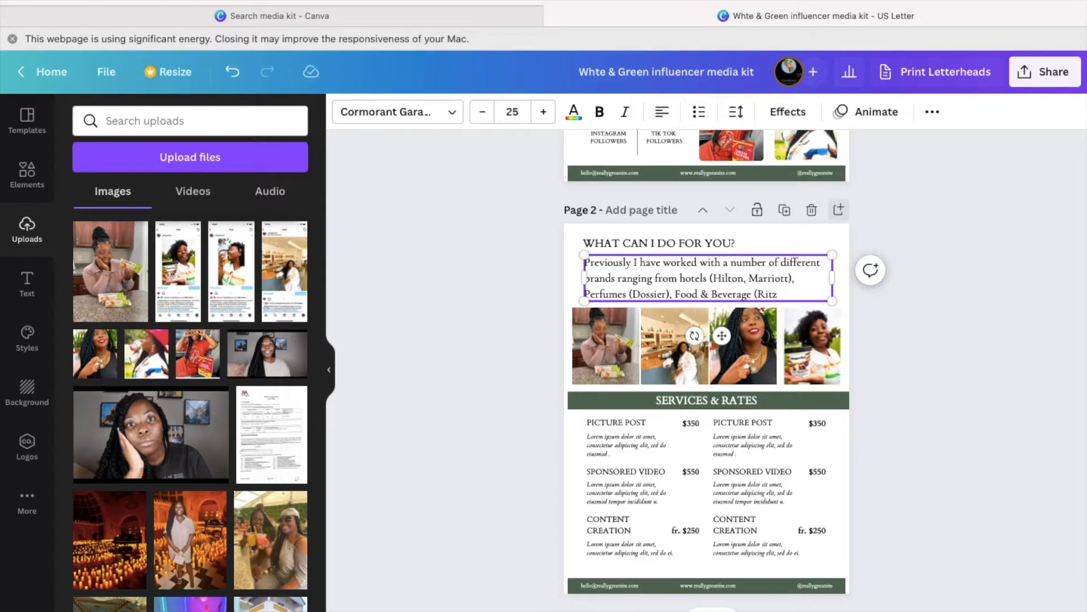
pyautogui.write(',')
pyautogui.scroll(2, 872, 209)
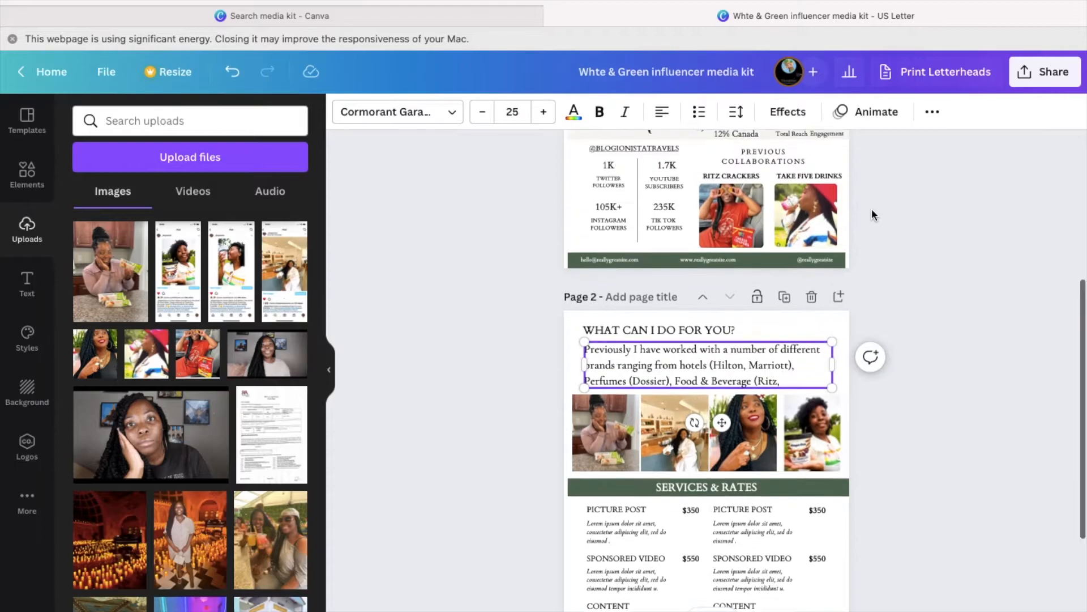
pyautogui.write('Take')
pyautogui.press('BackSpace')
pyautogui.press('BackSpace')
pyautogui.press('BackSpace')
pyautogui.press('BackSpace')
pyautogui.press('BackSpace')
pyautogui.press('BackSpace')
pyautogui.press('BackSpace')
pyautogui.press('BackSpace')
pyautogui.press('BackSpace')
pyautogui.press('BackSpace')
pyautogui.press('BackSpace')
pyautogui.press('BackSpace')
pyautogui.write('s')
# - Remove the bracketed brand names and lowercase perfumes, food and beverages
pyautogui.moveTo(673, 356); pyautogui.dragTo(629, 356)
pyautogui.press('BackSpace')
pyautogui.moveTo(795, 341); pyautogui.dragTo(710, 340)
pyautogui.press('BackSpace')
pyautogui.press('BackSpace')
pyautogui.click(719, 340)
pyautogui.press('BackSpace')
pyautogui.write('p')
pyautogui.click(764, 340)
pyautogui.press('BackSpace')
pyautogui.write('f')
pyautogui.click(591, 357)
pyautogui.press('BackSpace')
pyautogui.write('b')
# - End the intro with 'and more. Placed below are additional collaboration examples along with my rate sheet.'
pyautogui.click(638, 356)
pyautogui.write('and more. Listed')
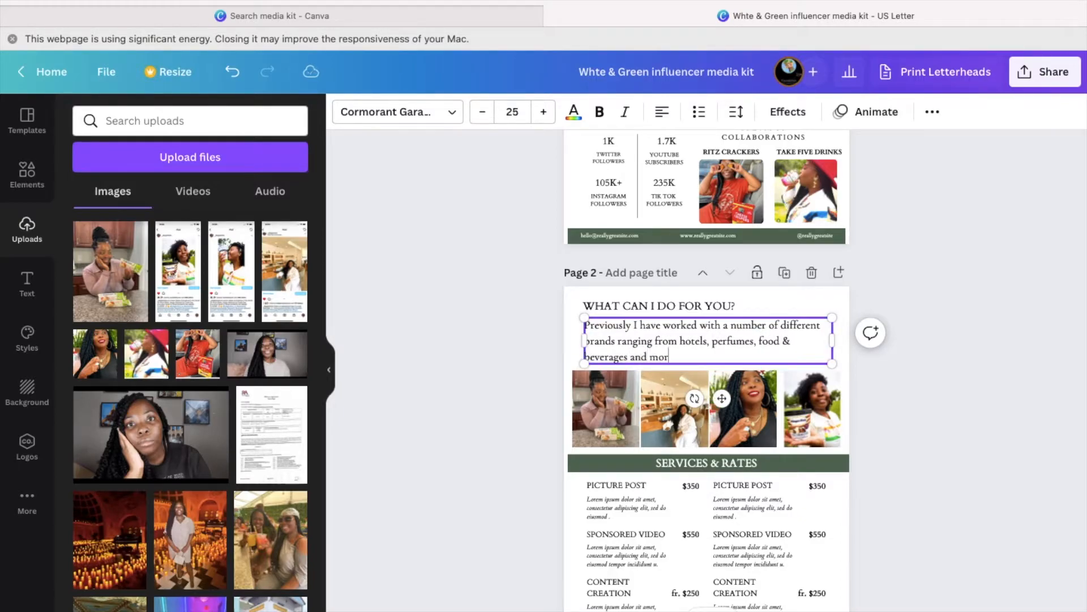
pyautogui.press('BackSpace')
pyautogui.press('BackSpace')
pyautogui.press('BackSpace')
pyautogui.press('BackSpace')
pyautogui.press('BackSpace')
pyautogui.press('BackSpace')
pyautogui.write('Placed below are additional collaboration')
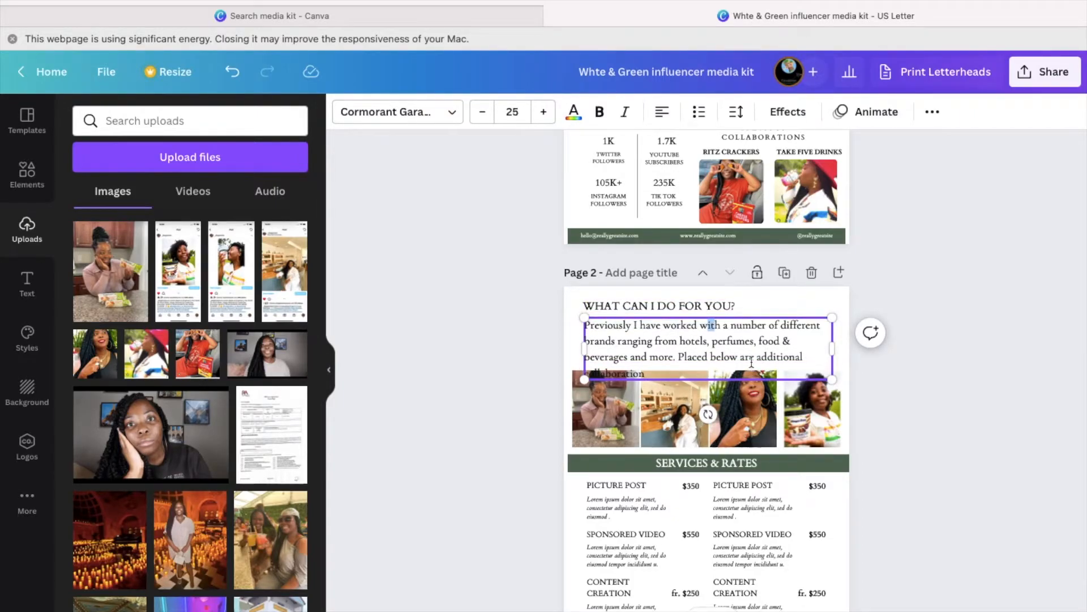
pyautogui.write(' examples along with my rate sheet.')
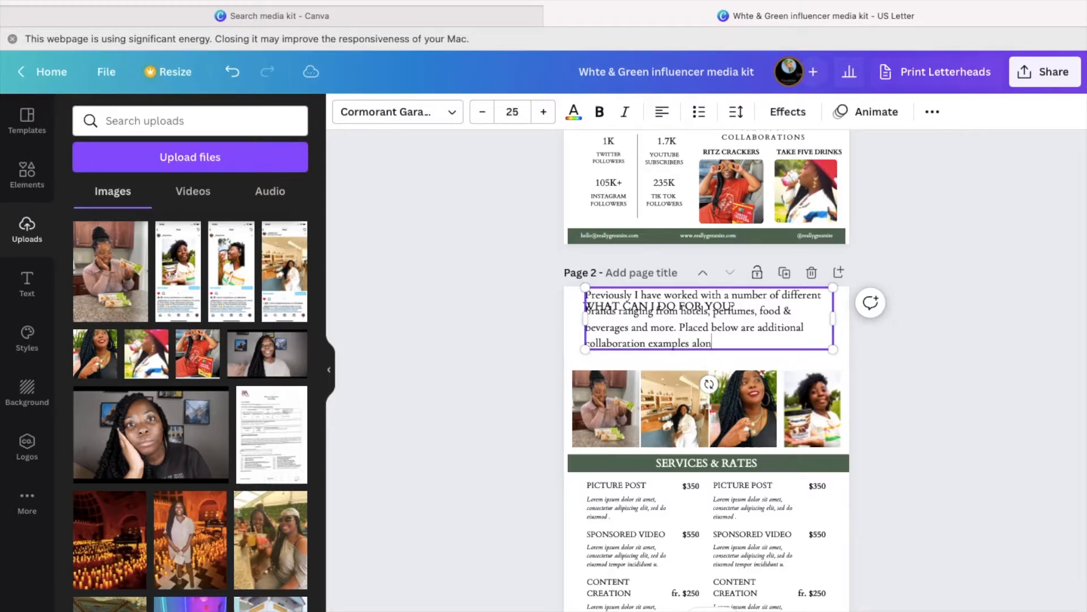
# - Shrink the intro text three sizes and move it below the heading
pyautogui.press('super+a')
pyautogui.click(482, 112)
pyautogui.click(481, 112)
pyautogui.click(482, 112)
pyautogui.click(482, 112)
pyautogui.moveTo(703, 361); pyautogui.dragTo(702, 389)
# - Set the WHAT CAN I DO FOR YOU? heading to size 20 and nudge it upward
pyautogui.click(681, 304)
pyautogui.click(513, 111)
pyautogui.write('20')
pyautogui.press('Return')
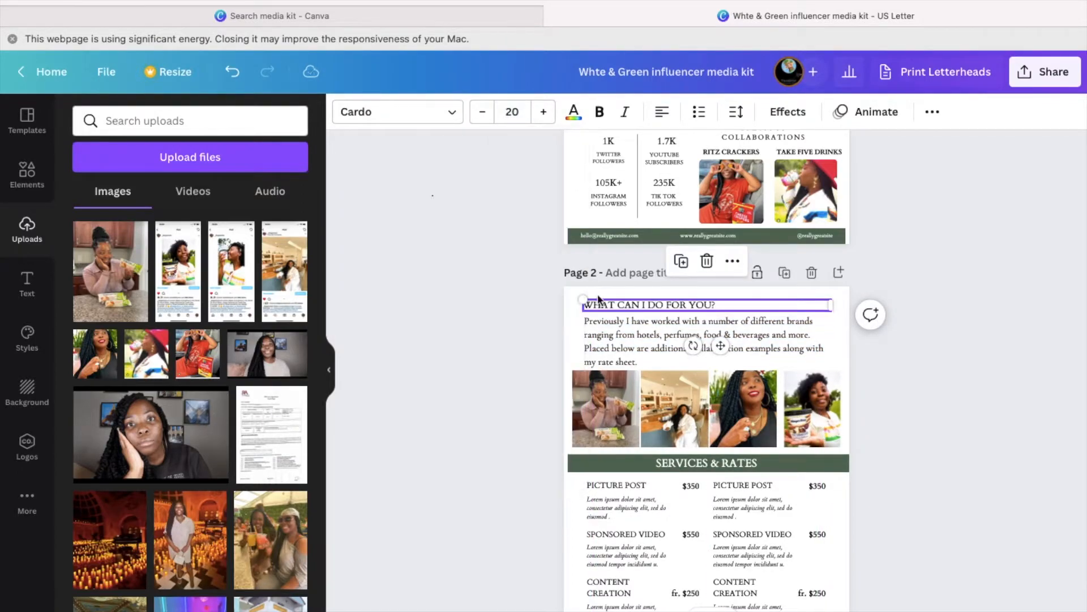
pyautogui.click(901, 371)
pyautogui.click(728, 305)
pyautogui.moveTo(720, 347); pyautogui.dragTo(732, 310)
# - Enlarge the intro paragraph text one step to size 22
pyautogui.click(648, 352)
pyautogui.press('super+a')
pyautogui.click(543, 111)
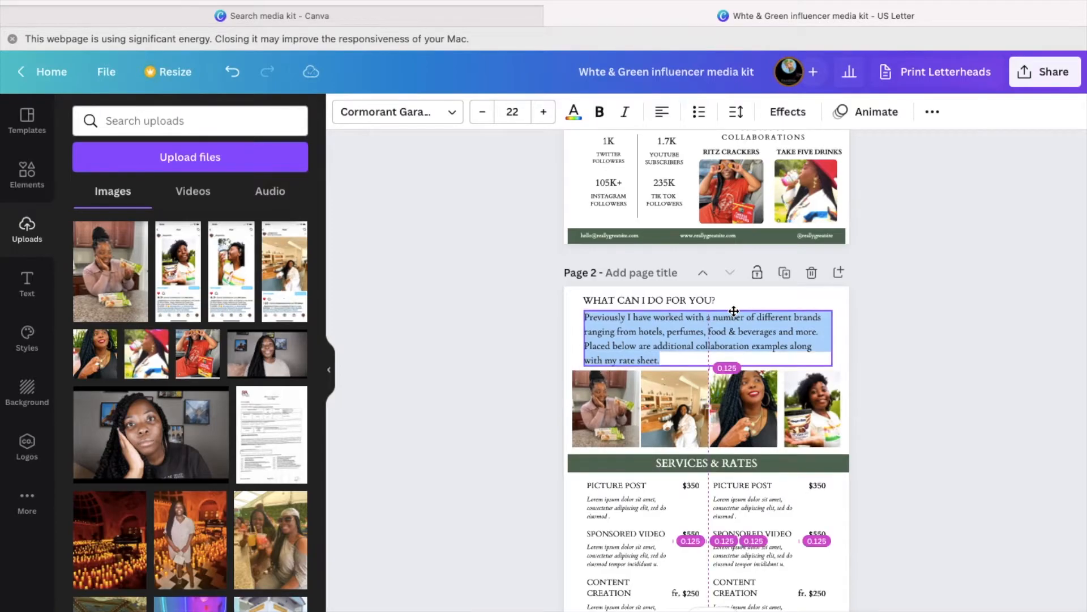
pyautogui.click(870, 370)
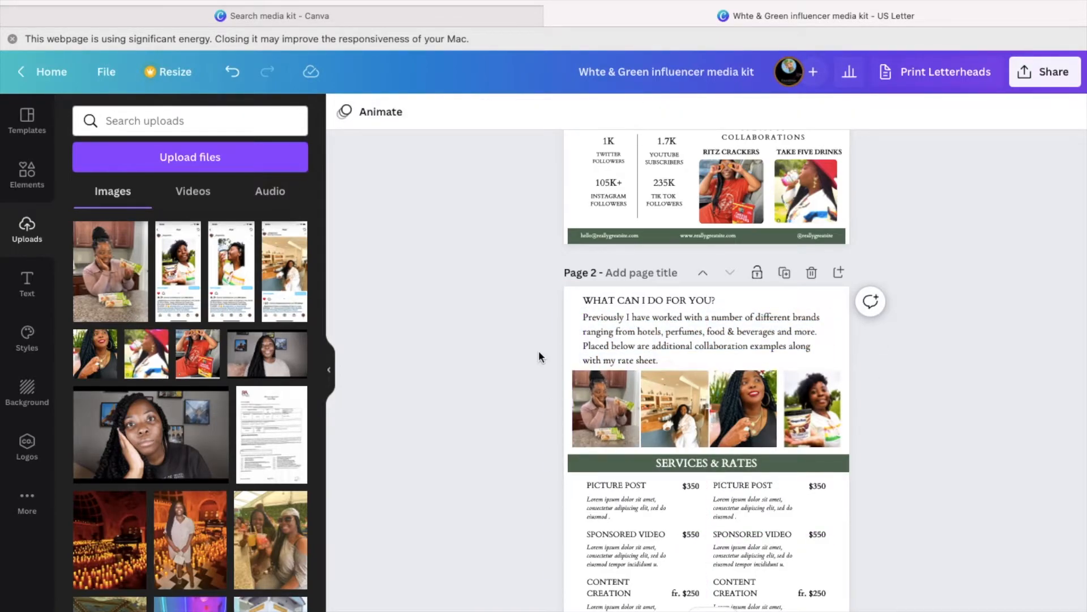
# - Rename the left PICTURE POST heading to TIK TOK VIDEO and set its price to $2,500
pyautogui.scroll(-3, 539, 354)
pyautogui.scroll(-1, 539, 356)
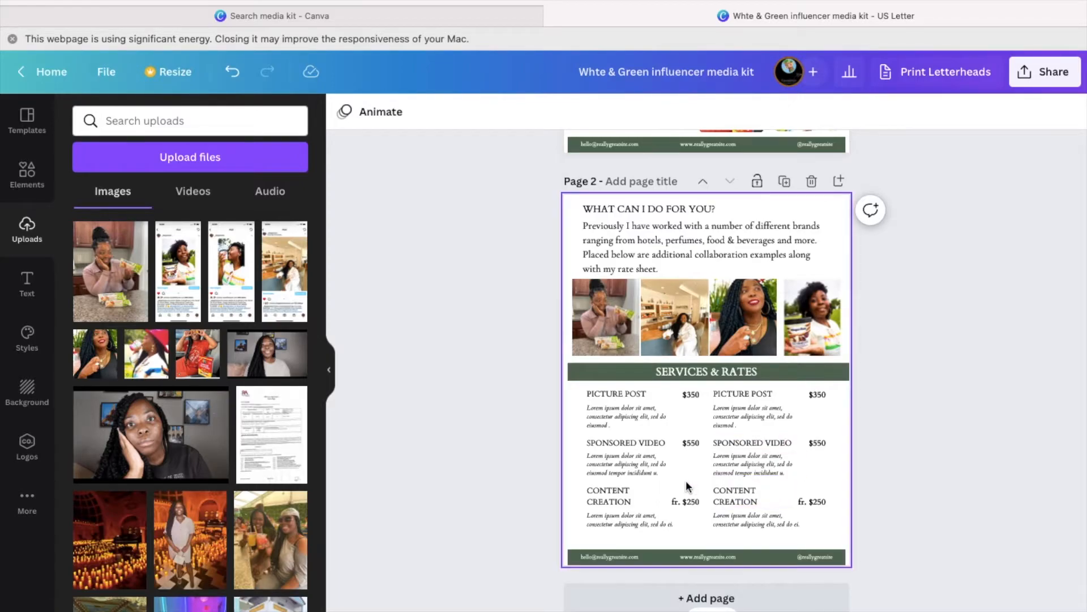
pyautogui.doubleClick(637, 396)
pyautogui.write('TIK TOK VIDEO')
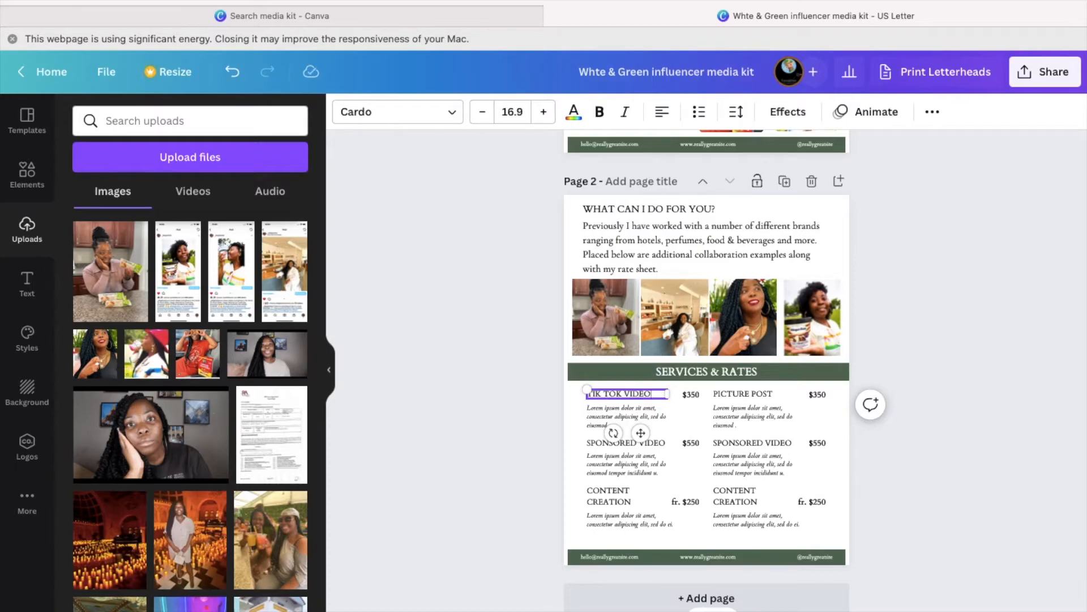
pyautogui.click(692, 395)
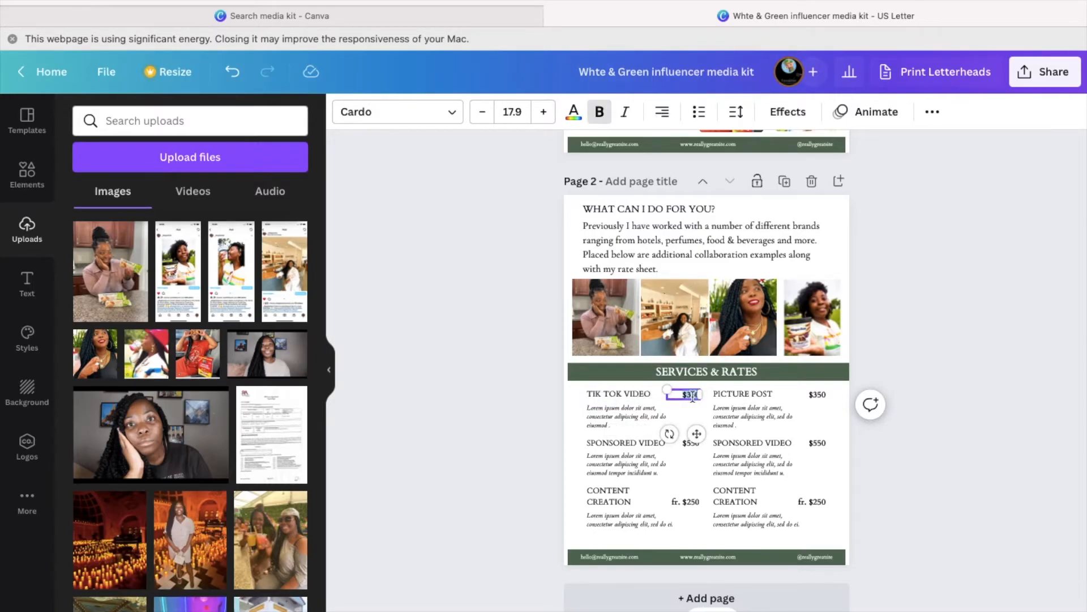
pyautogui.moveTo(701, 394); pyautogui.dragTo(695, 395)
pyautogui.press('BackSpace')
pyautogui.press('BackSpace')
pyautogui.write('2,500')
# - Set the TIK TOK VIDEO placeholder description to font size 15
pyautogui.click(639, 407)
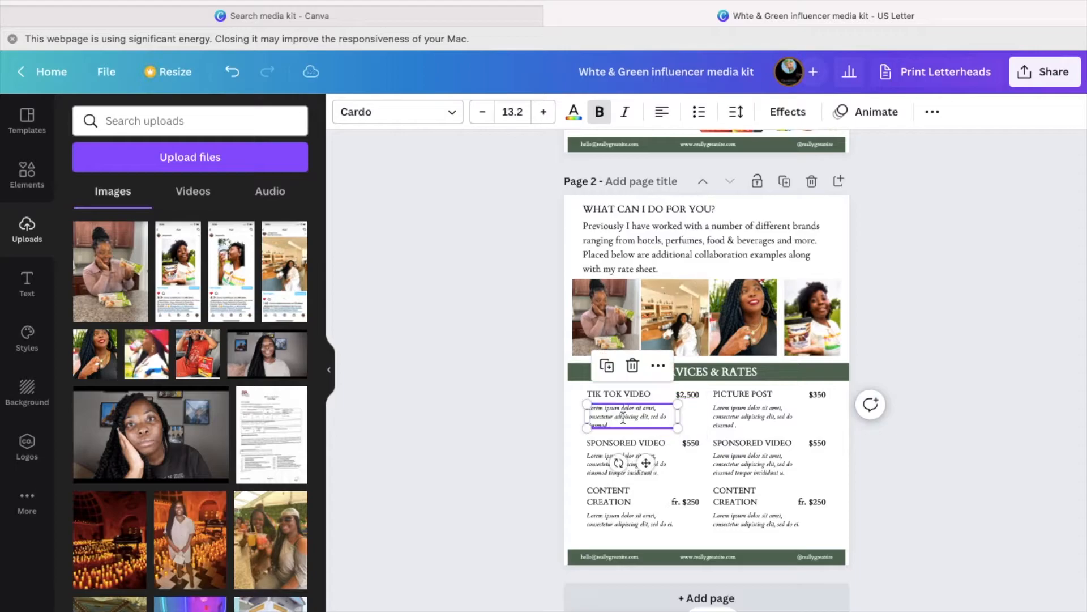
pyautogui.click(623, 418)
pyautogui.click(524, 113)
pyautogui.write('14')
pyautogui.press('BackSpace')
pyautogui.write('5')
pyautogui.press('Return')
pyautogui.click(620, 415)
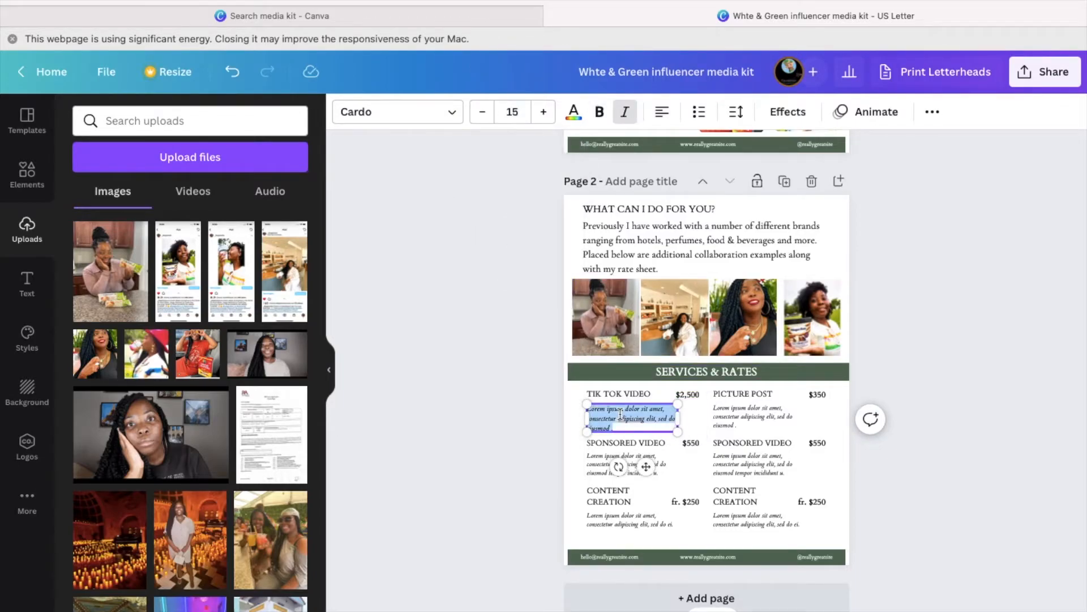
pyautogui.write('ed')
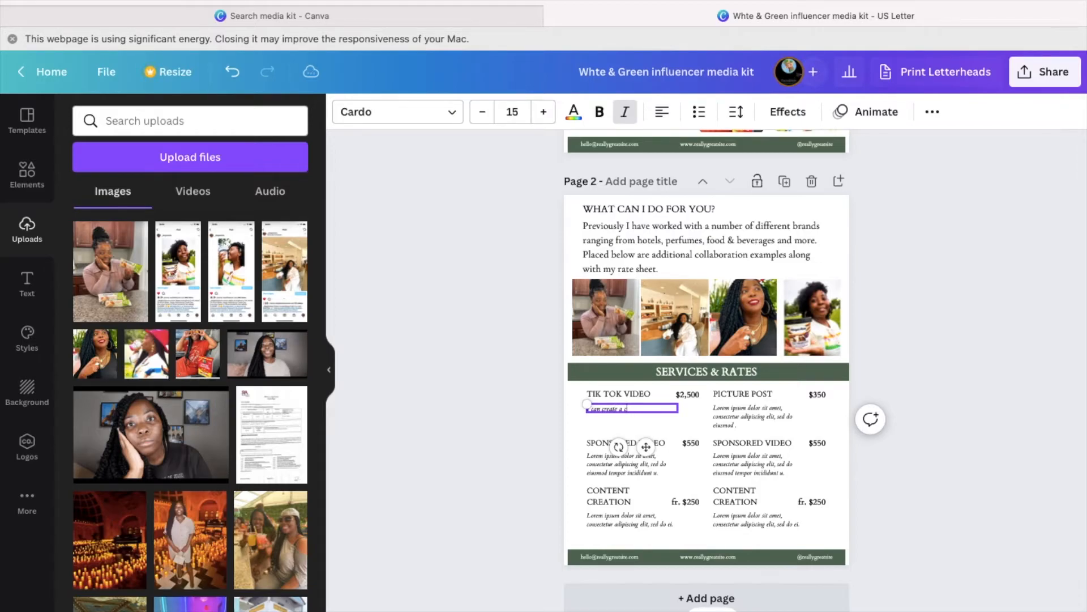
# - Write 'I will create a customized video about your product or service' at size 17
pyautogui.click(544, 113)
pyautogui.click(544, 112)
pyautogui.click(544, 112)
pyautogui.click(545, 114)
pyautogui.write('I will')
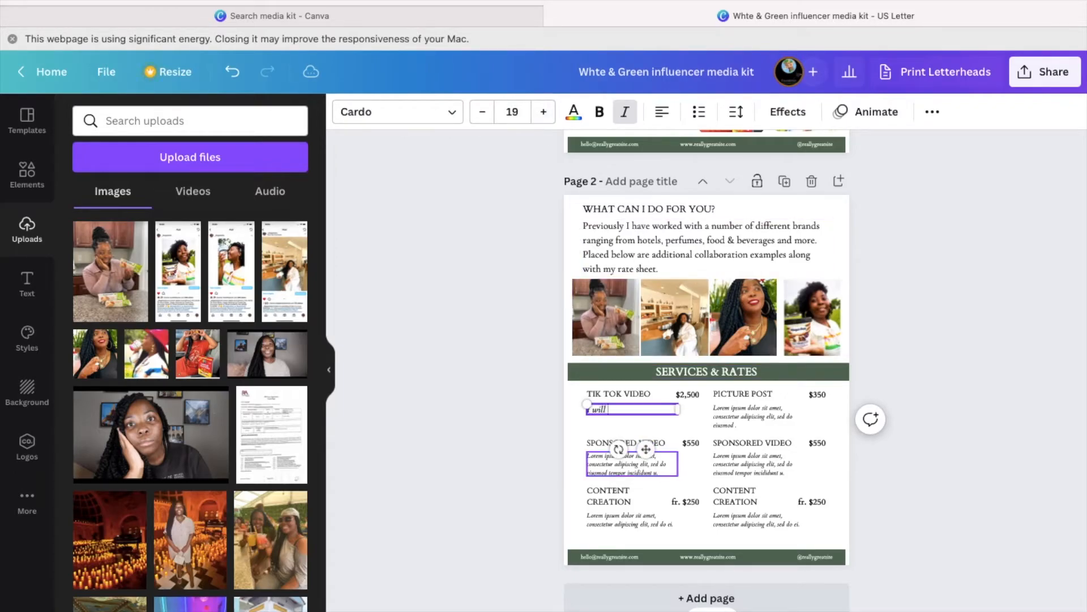
pyautogui.write(' create a customized video about')
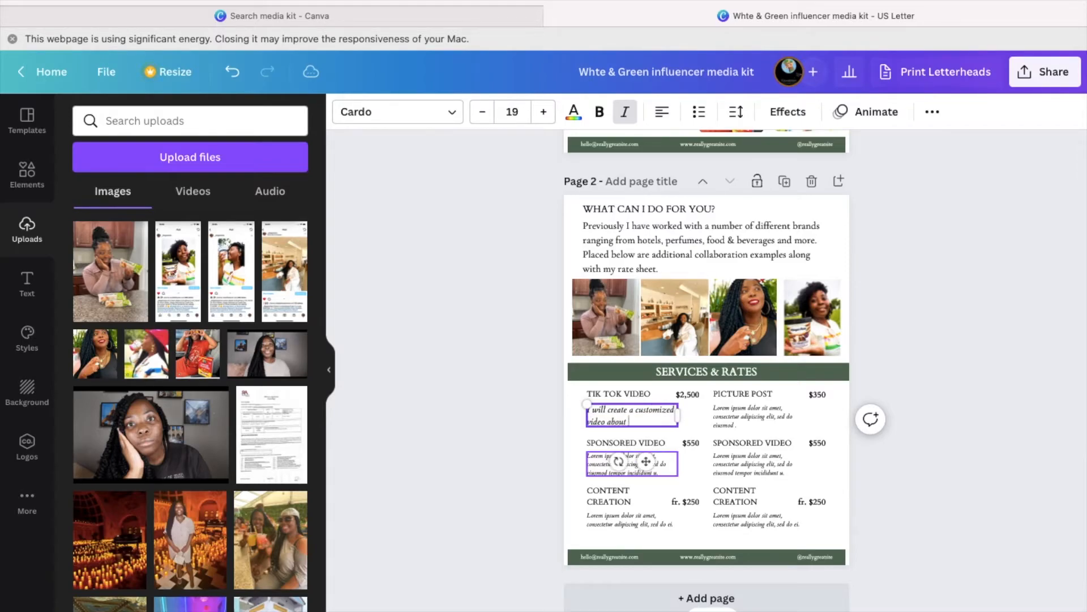
pyautogui.write(' your product')
pyautogui.press('Return')
pyautogui.write('or service')
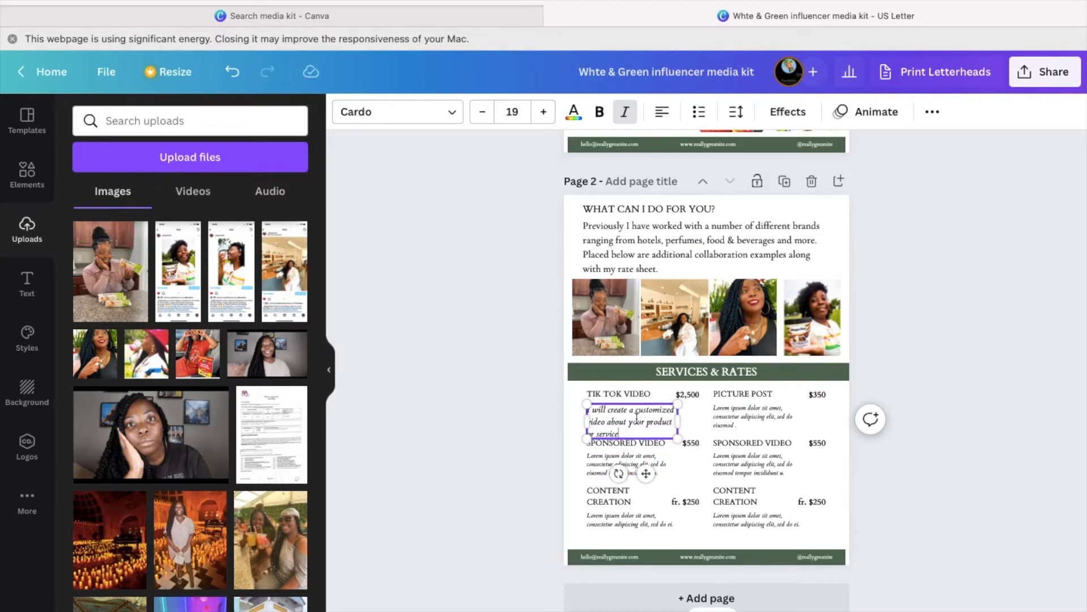
pyautogui.click(540, 418)
pyautogui.click(619, 416)
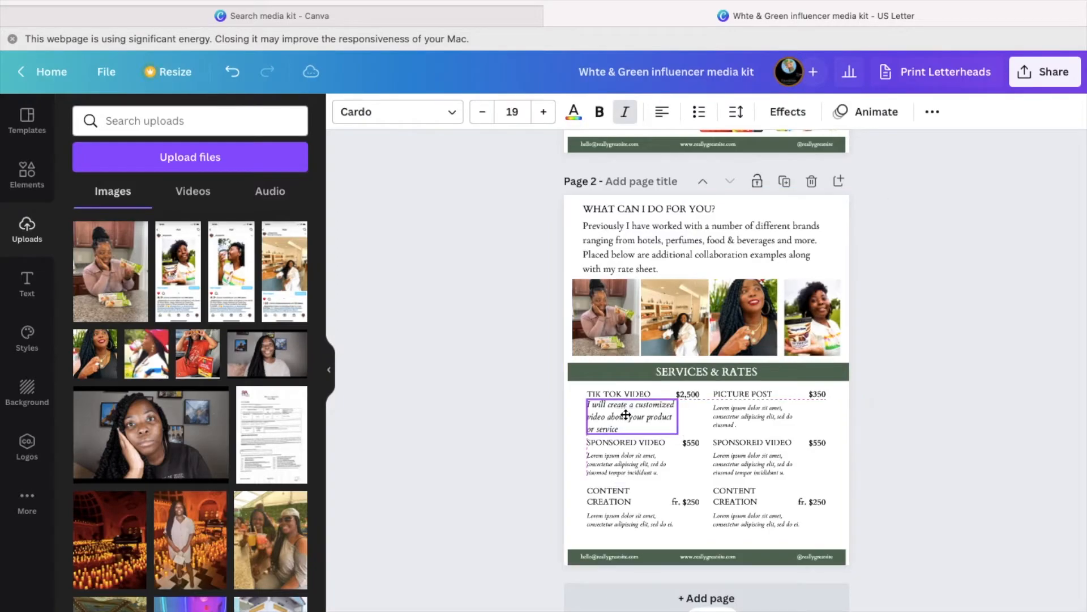
pyautogui.click(618, 416)
pyautogui.click(482, 112)
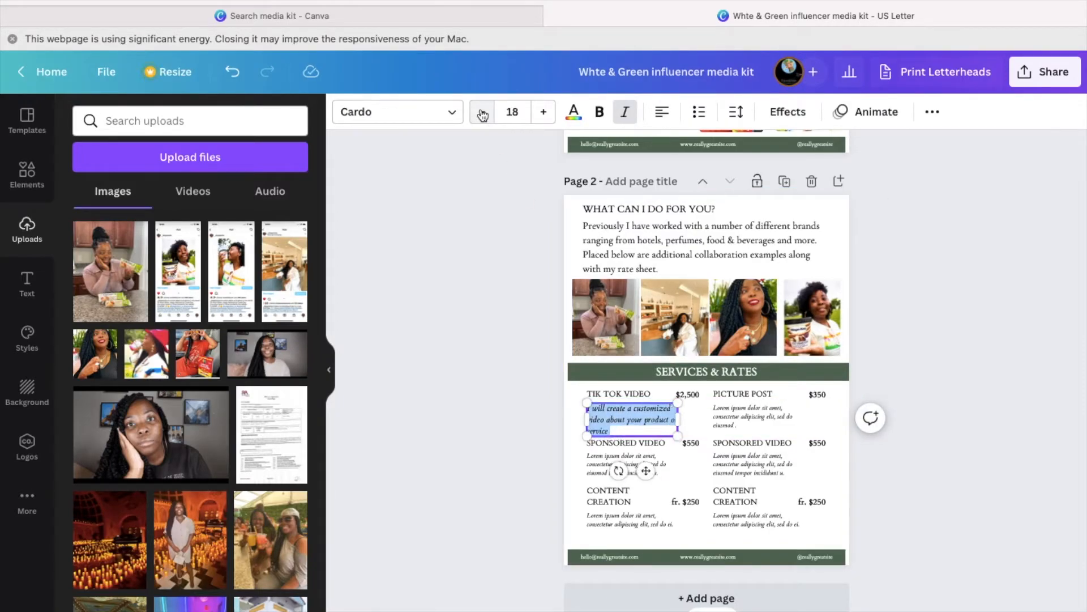
pyautogui.click(483, 112)
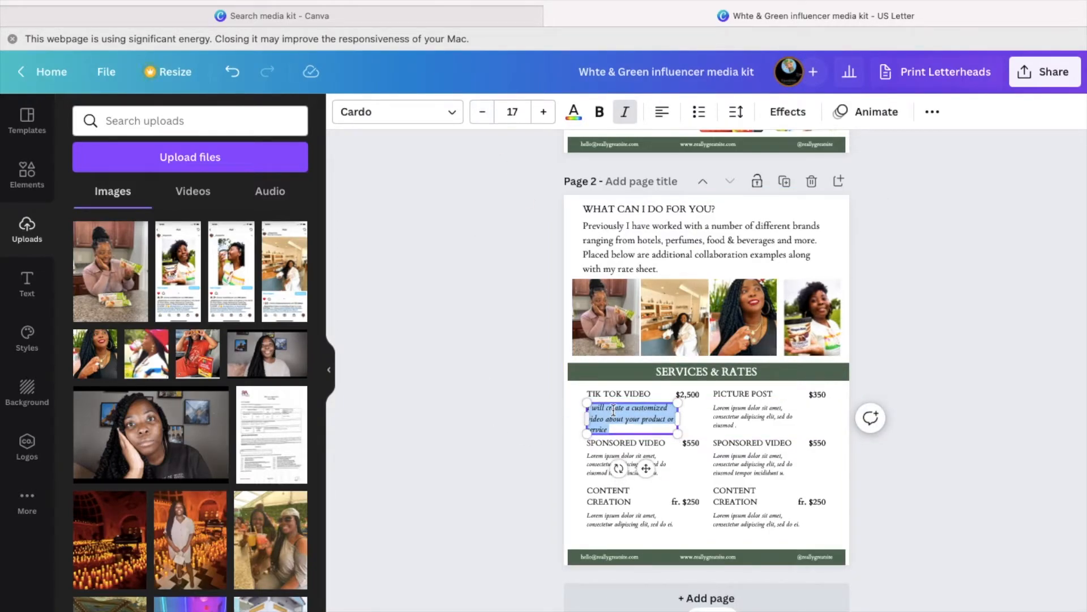
pyautogui.click(926, 438)
# - Rename the right PICTURE POST heading to INSTAGRAM REEL
pyautogui.click(761, 394)
pyautogui.click(762, 395)
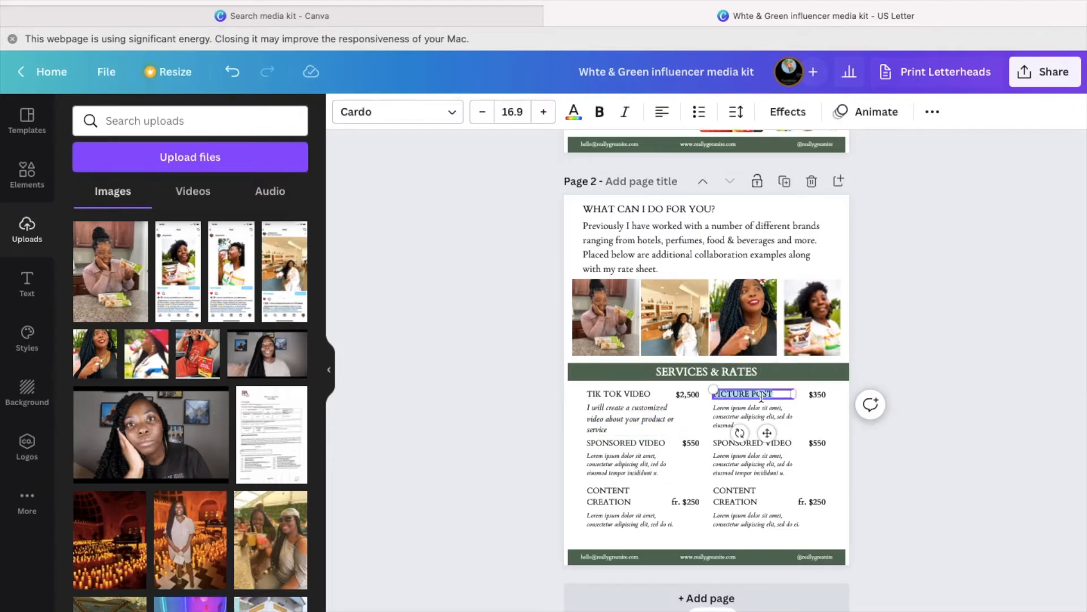
pyautogui.write('INSTAGRAM REEL')
# - Change the Instagram Reel price to $1,000
pyautogui.click(953, 334)
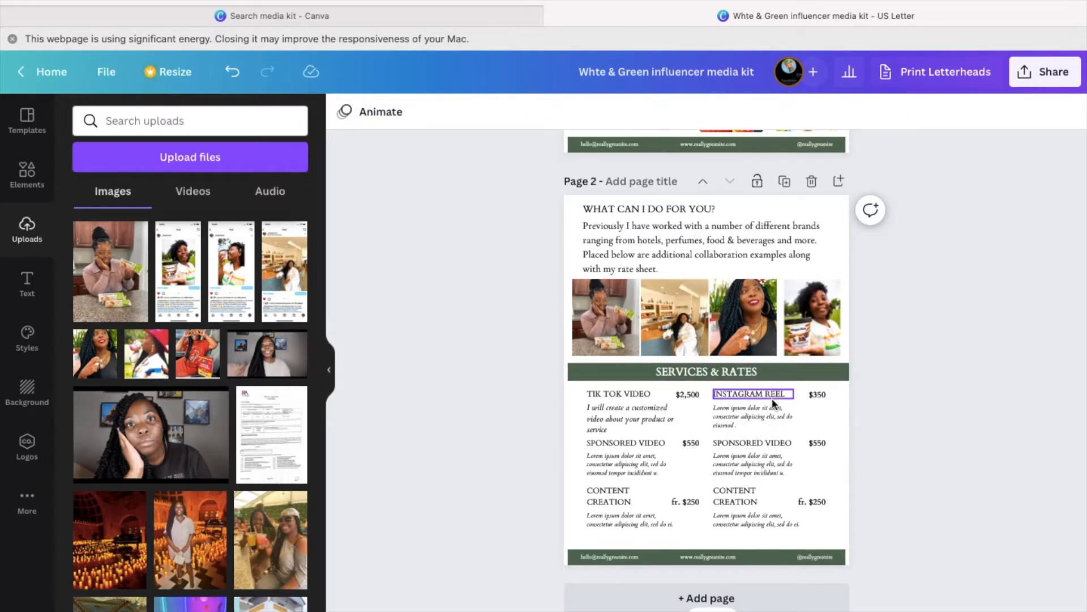
pyautogui.click(818, 396)
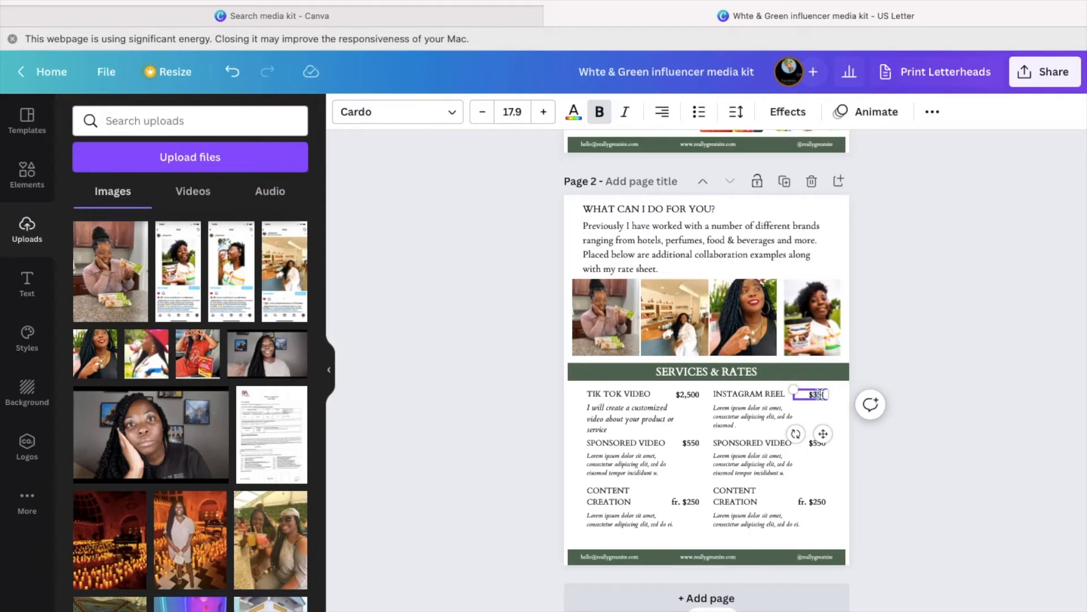
pyautogui.doubleClick(819, 395)
pyautogui.write('1,000')
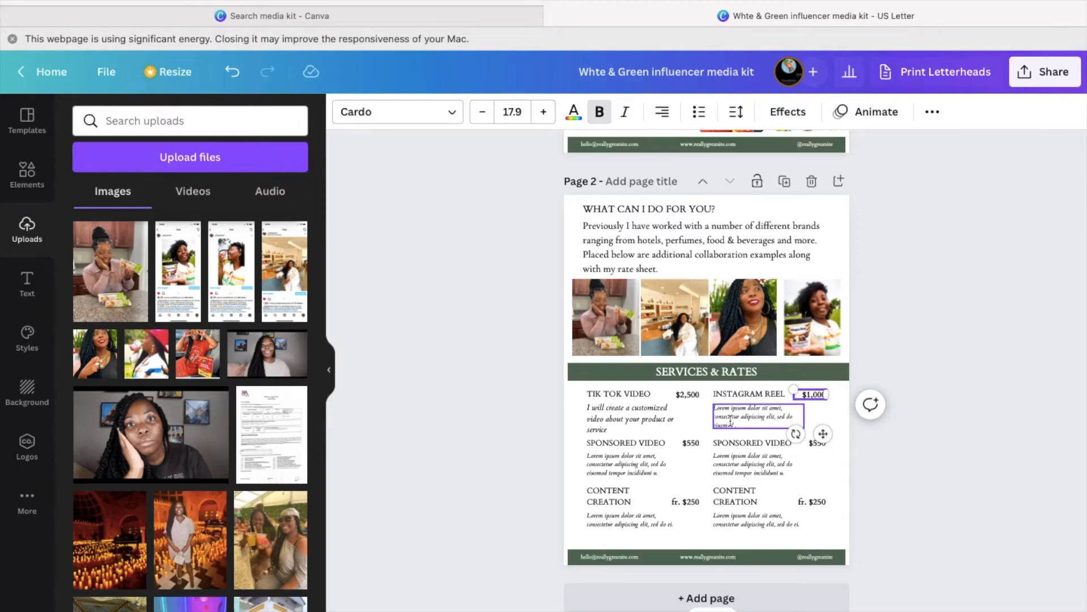
# - Replace the Instagram Reel placeholder with size-17 text about a customized Instagram reel for your product/service
pyautogui.click(730, 420)
pyautogui.click(731, 420)
pyautogui.press('BackSpace')
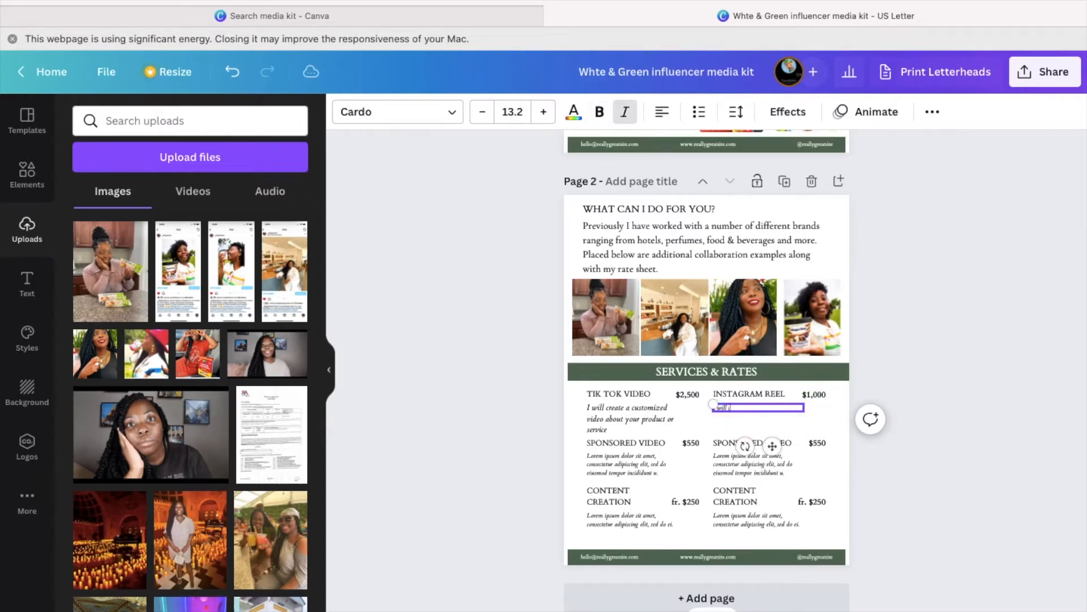
pyautogui.click(623, 419)
pyautogui.click(725, 407)
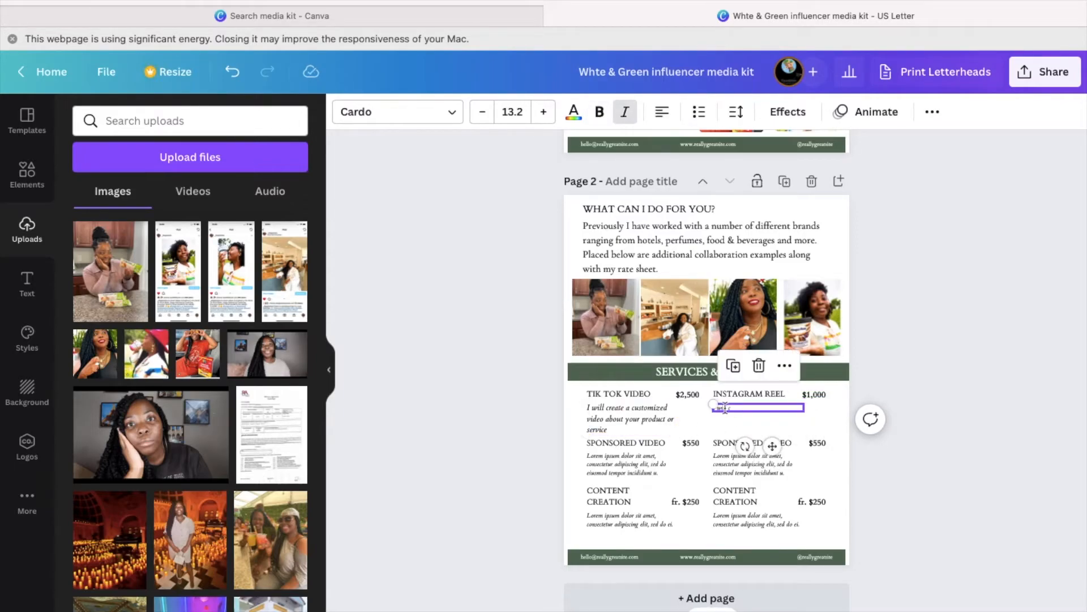
pyautogui.click(513, 111)
pyautogui.write('17')
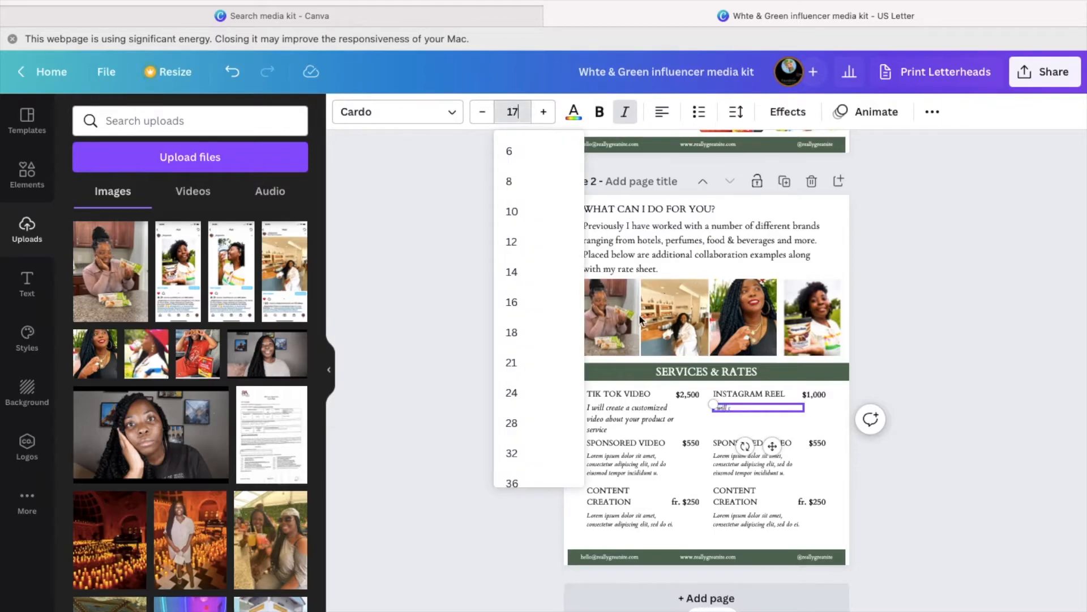
pyautogui.press('Return')
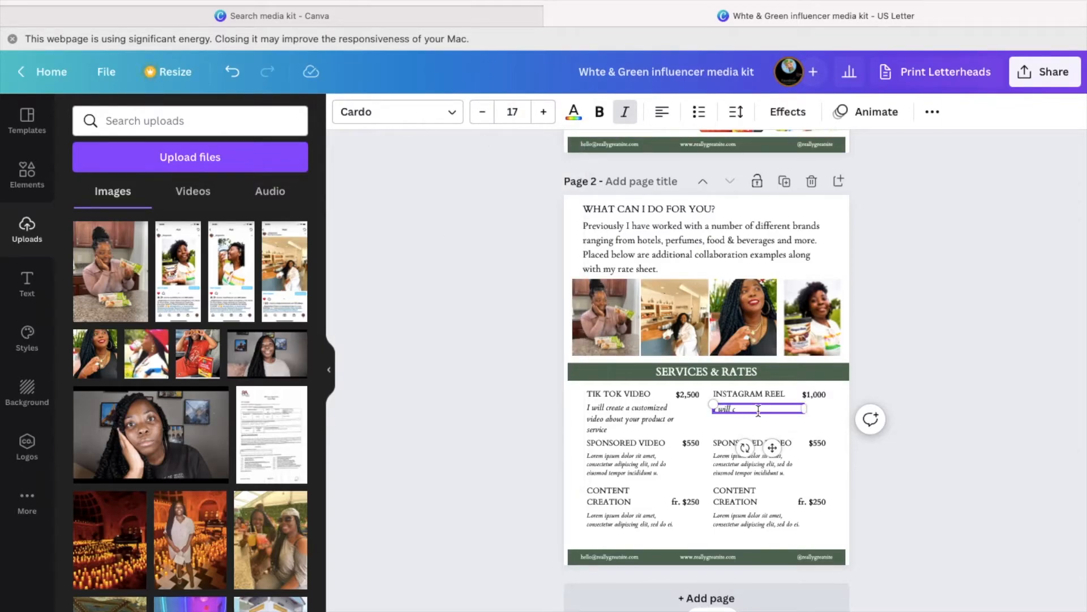
pyautogui.write('reate a customized reel')
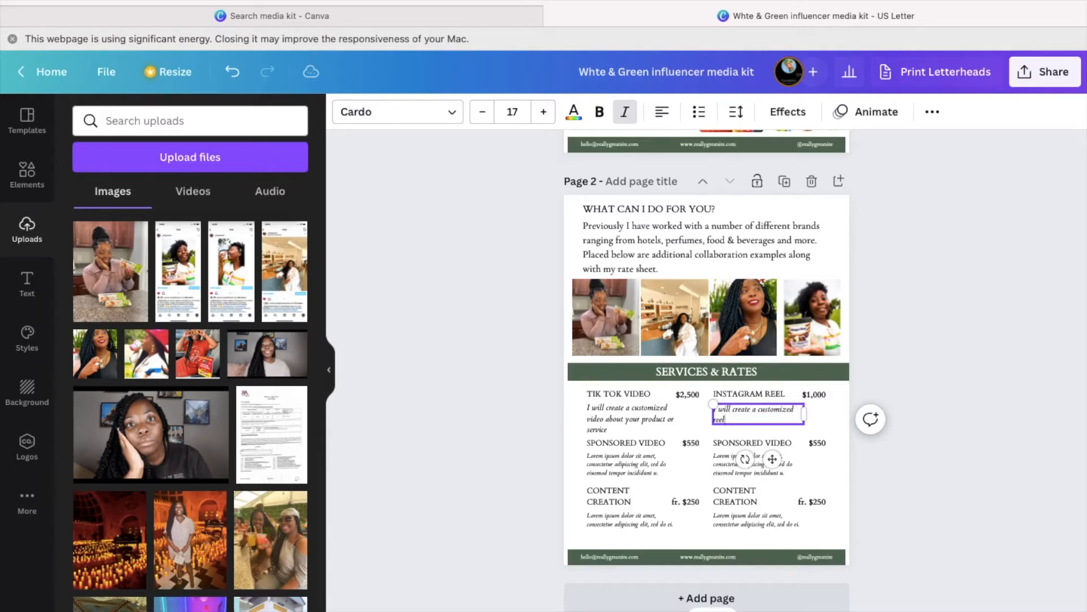
pyautogui.press('BackSpace')
pyautogui.press('BackSpace')
pyautogui.press('BackSpace')
pyautogui.press('BackSpace')
pyautogui.press('BackSpace')
pyautogui.write('instagrma')
pyautogui.press('BackSpace')
pyautogui.press('BackSpace')
pyautogui.press('BackSpace')
pyautogui.press('BackSpace')
pyautogui.press('BackSpace')
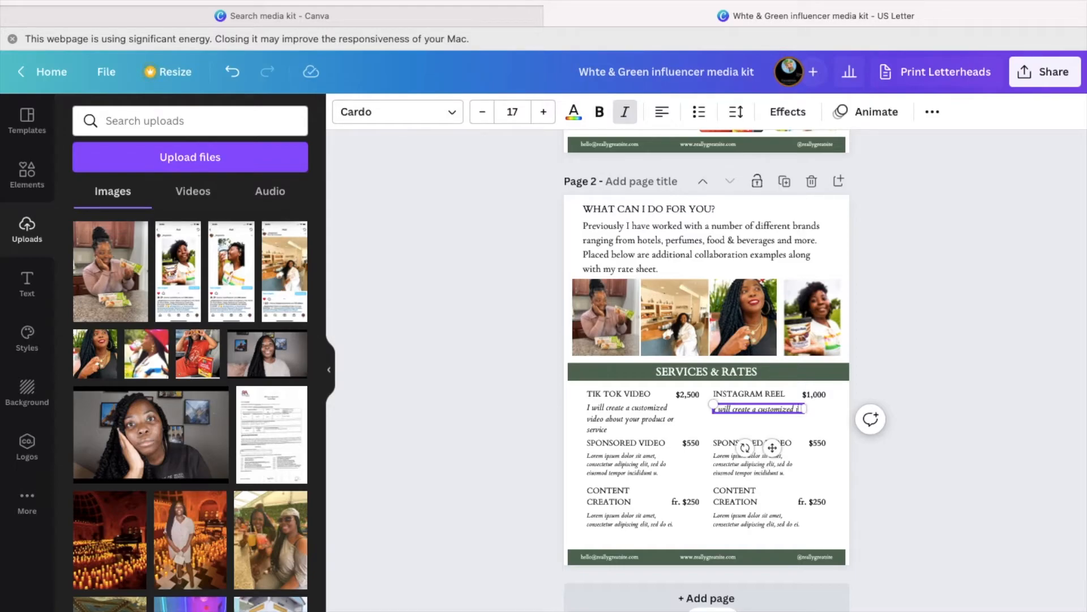
pyautogui.write('nstagram')
pyautogui.write(' reel about your pro')
pyautogui.write('duct/servi')
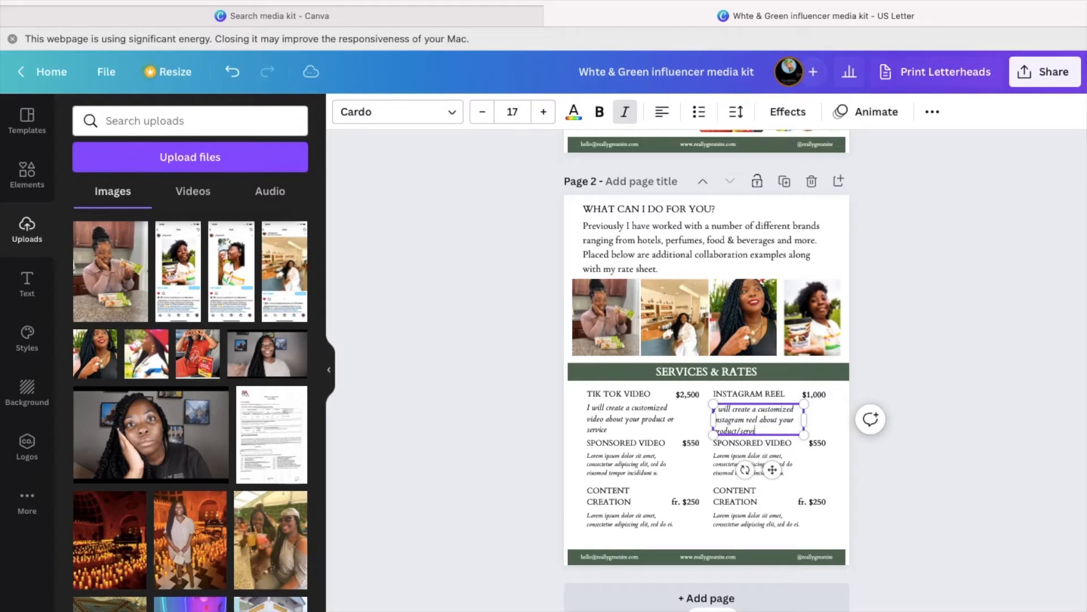
# - Nudge the Instagram Reel description down so its spacing matches the TikTok entry
pyautogui.click(910, 340)
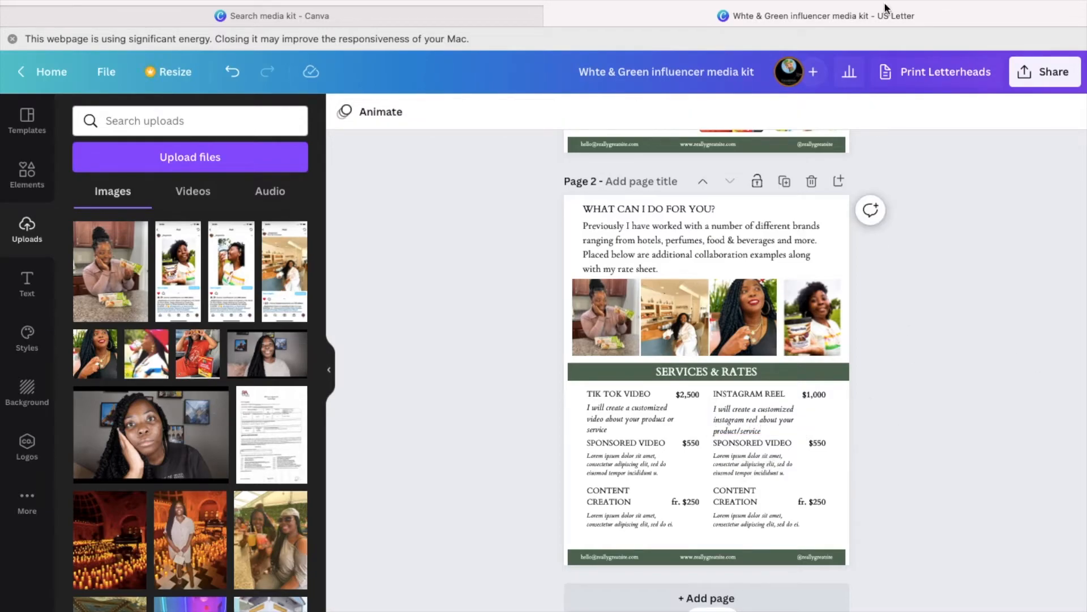
pyautogui.click(767, 426)
pyautogui.click(645, 417)
pyautogui.click(757, 420)
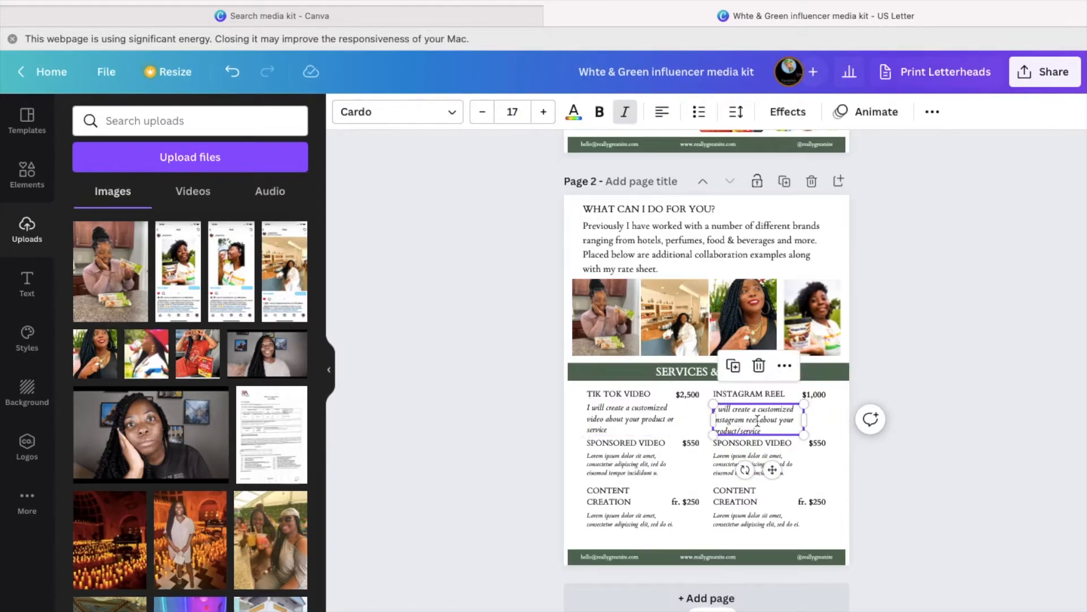
pyautogui.moveTo(773, 469); pyautogui.dragTo(771, 474)
# - Rename the left SPONSORED VIDEO heading to YOUTUBE VIDEO and change its price to $500
pyautogui.click(634, 444)
pyautogui.doubleClick(651, 442)
pyautogui.doubleClick(646, 443)
pyautogui.write('YOUT')
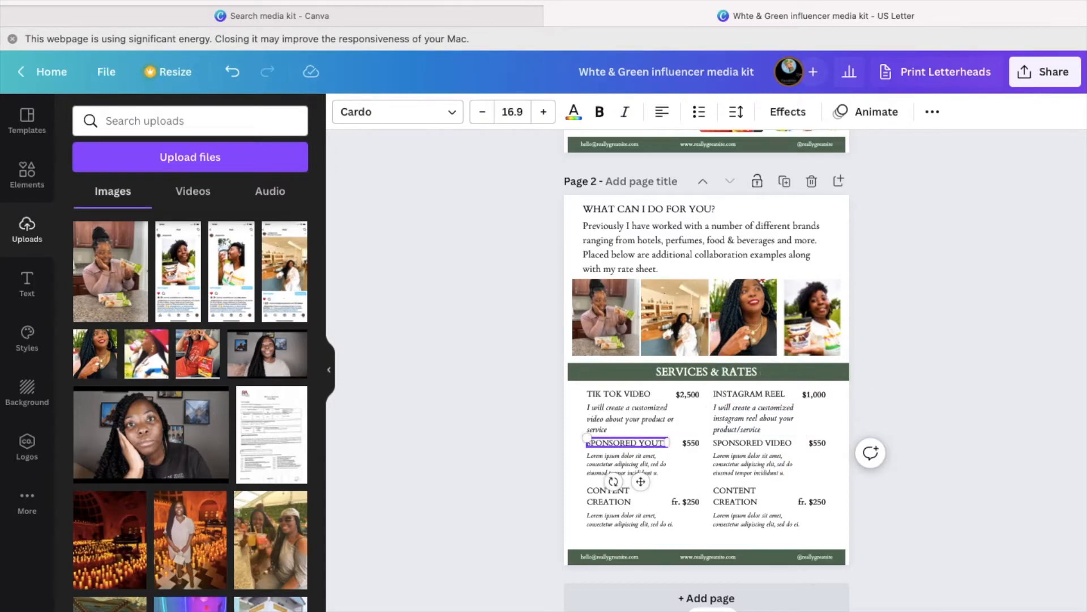
pyautogui.doubleClick(609, 442)
pyautogui.write('YOUTUBE')
pyautogui.doubleClick(640, 443)
pyautogui.write('VIDEO')
pyautogui.click(692, 442)
pyautogui.click(694, 442)
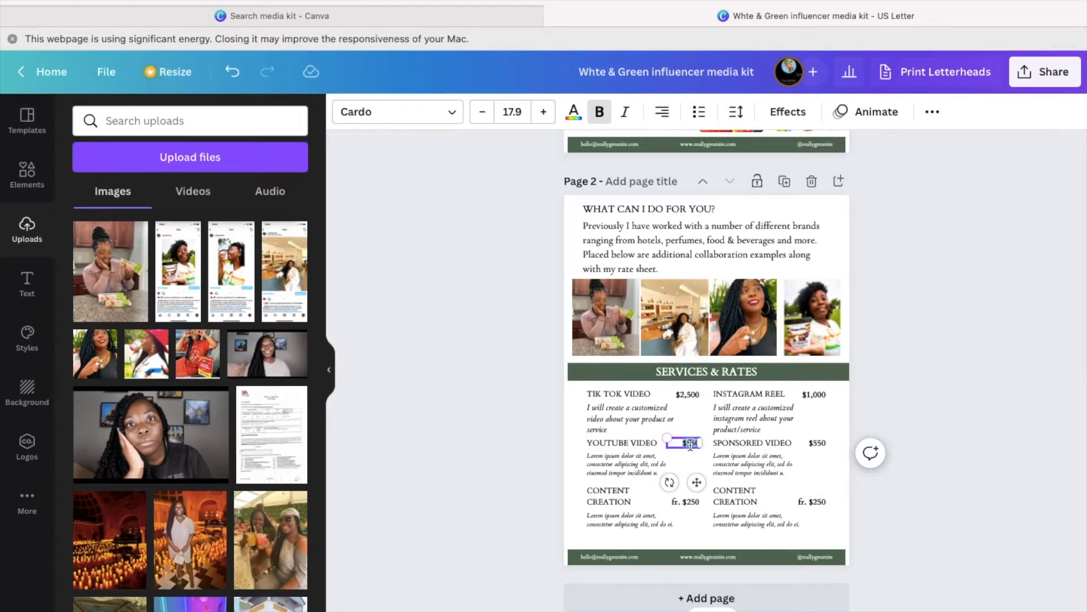
pyautogui.press('BackSpace')
pyautogui.press('BackSpace')
pyautogui.write('00')
# - Write a size-17 YouTube Video description: 'I will place your product or mention your service in a YouTube video.'
pyautogui.click(629, 463)
pyautogui.press('super+a')
pyautogui.press('BackSpace')
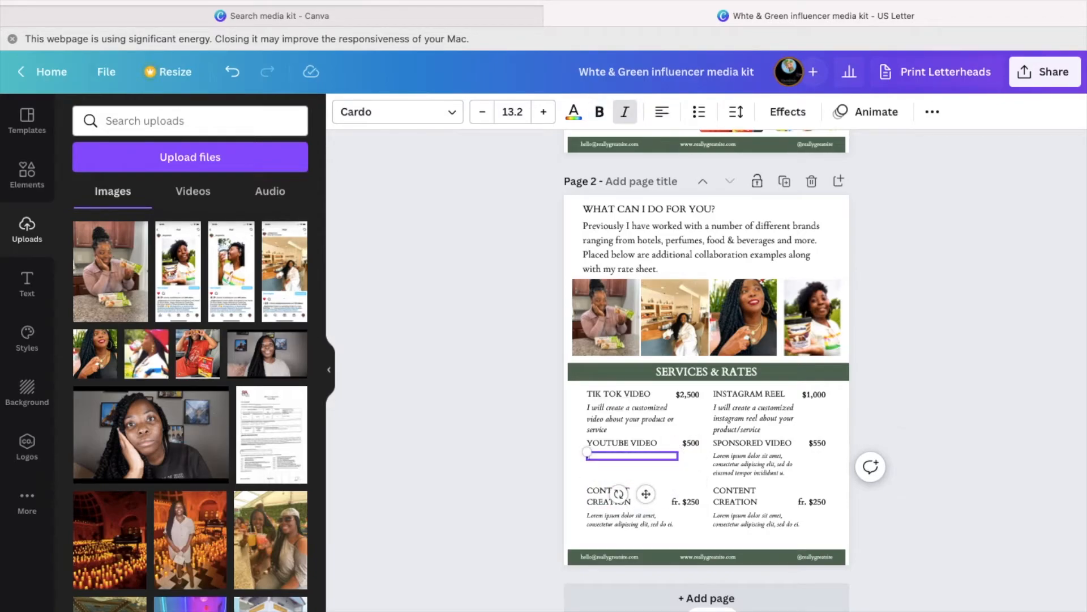
pyautogui.press('Escape')
pyautogui.click(605, 455)
pyautogui.click(520, 109)
pyautogui.write('17')
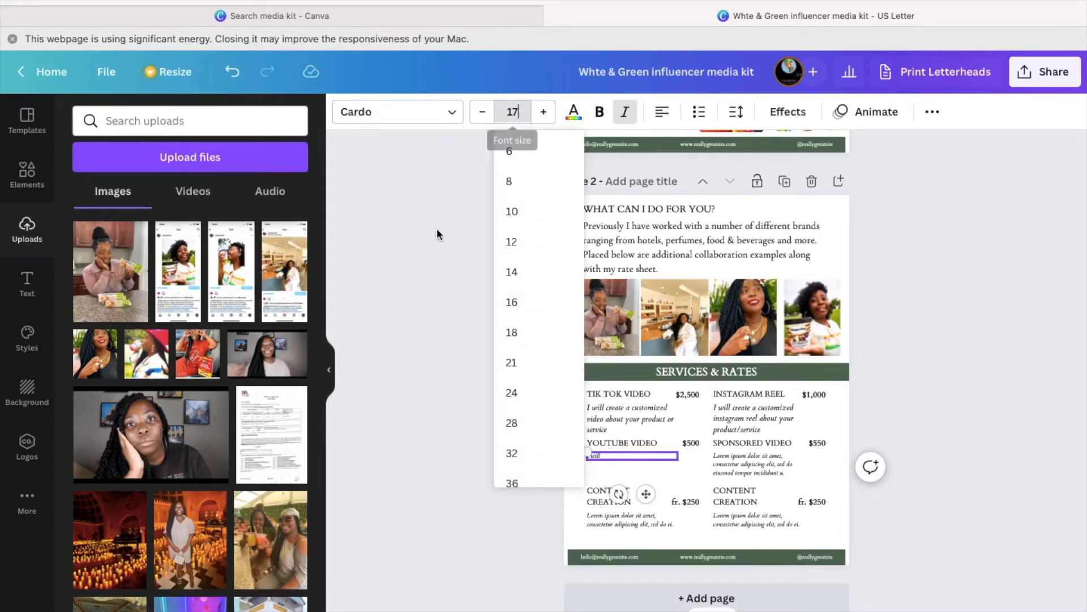
pyautogui.press('Return')
pyautogui.click(622, 460)
pyautogui.write('pl')
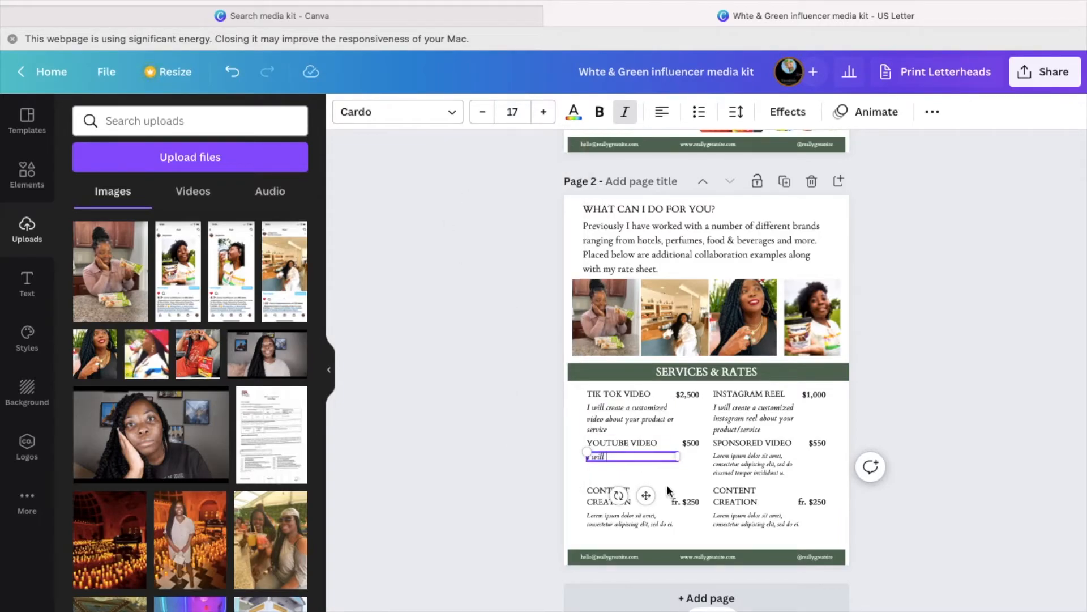
pyautogui.write('ace your product or mention your servie')
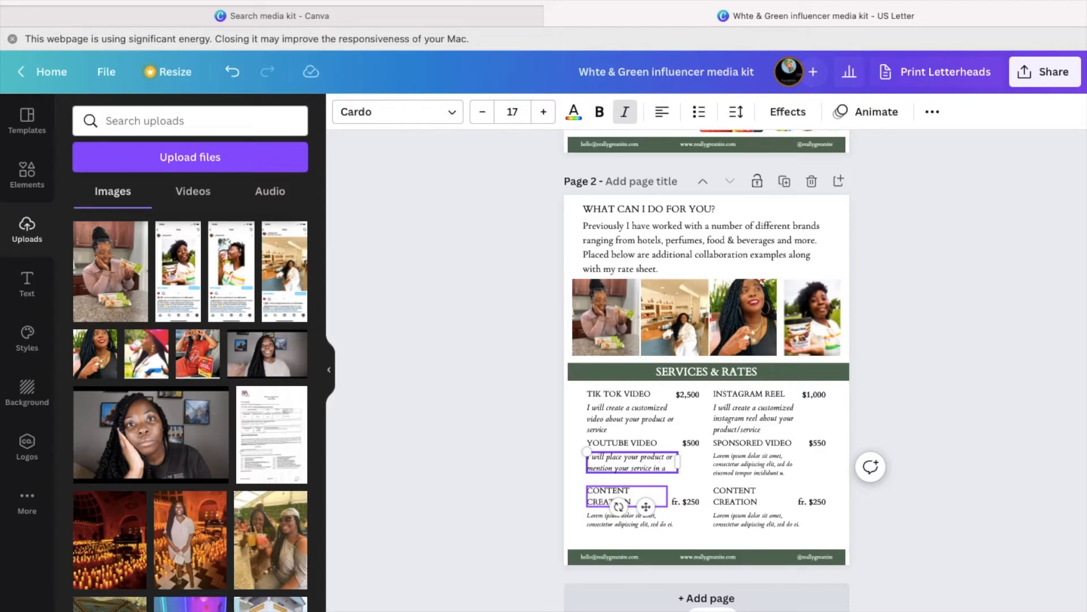
pyautogui.write('in a Youtube vid')
pyautogui.write('eo.')
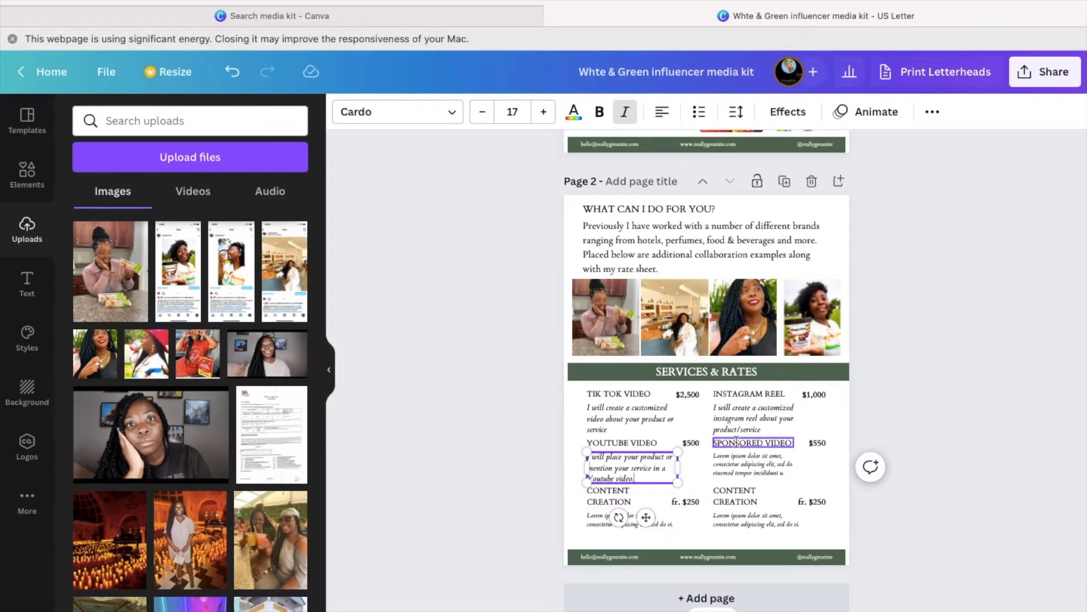
# - Rename the right SPONSORED VIDEO heading to INSTAGRAM FEED and set its price to $750
pyautogui.tripleClick(736, 443)
pyautogui.write('INSTAGRAM E')
pyautogui.write('EED')
pyautogui.click(819, 443)
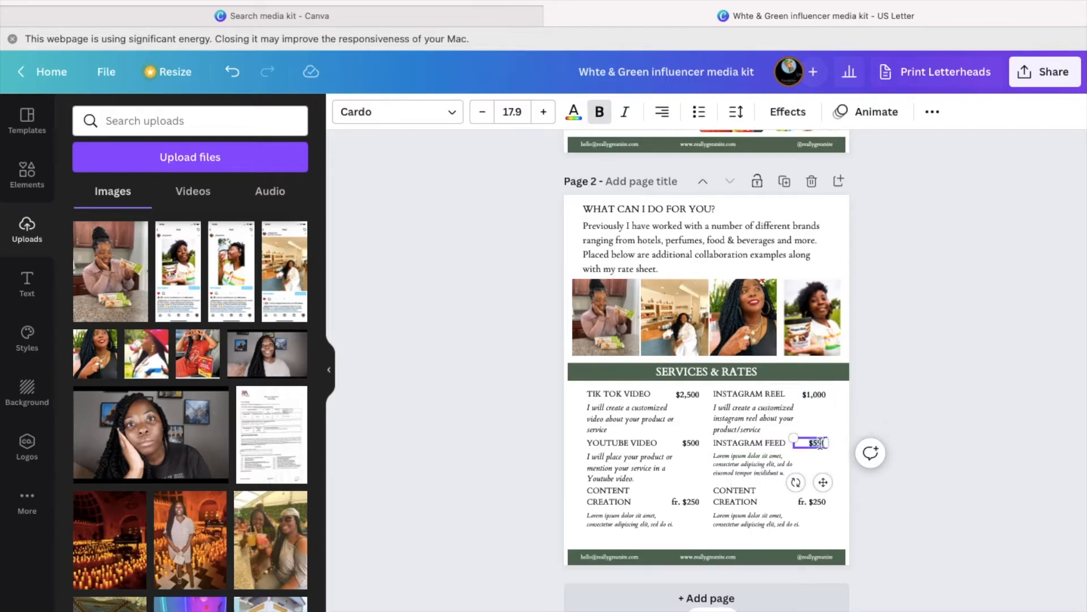
pyautogui.write('$750')
# - Write a size-17 Instagram Feed description about creating 1-3 Instagram feed posts about the product
pyautogui.tripleClick(739, 461)
pyautogui.write('I will')
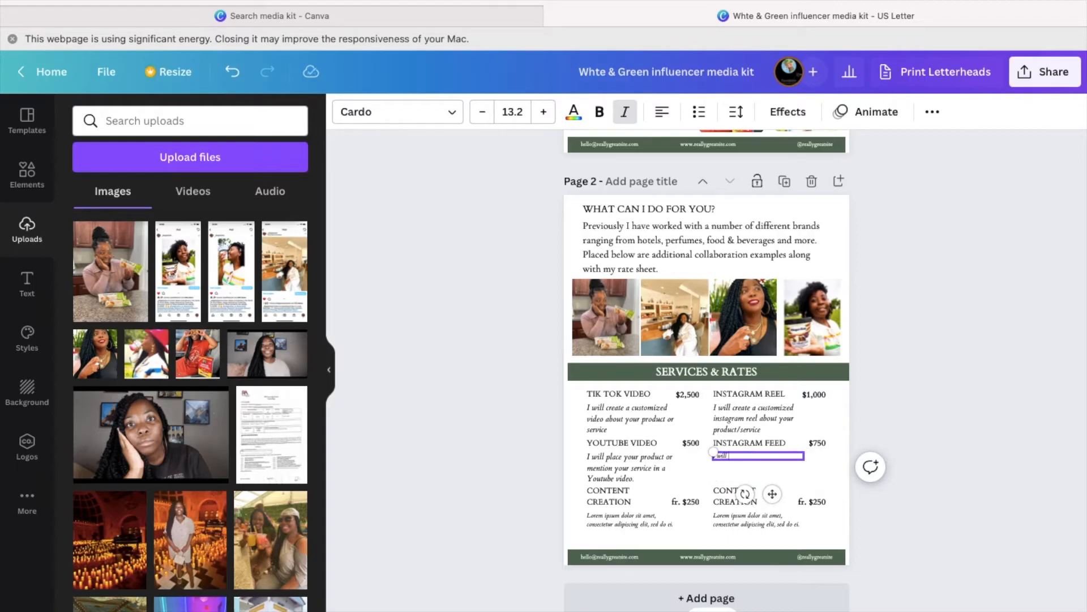
pyautogui.tripleClick(732, 454)
pyautogui.click(513, 111)
pyautogui.write('17')
pyautogui.press('Return')
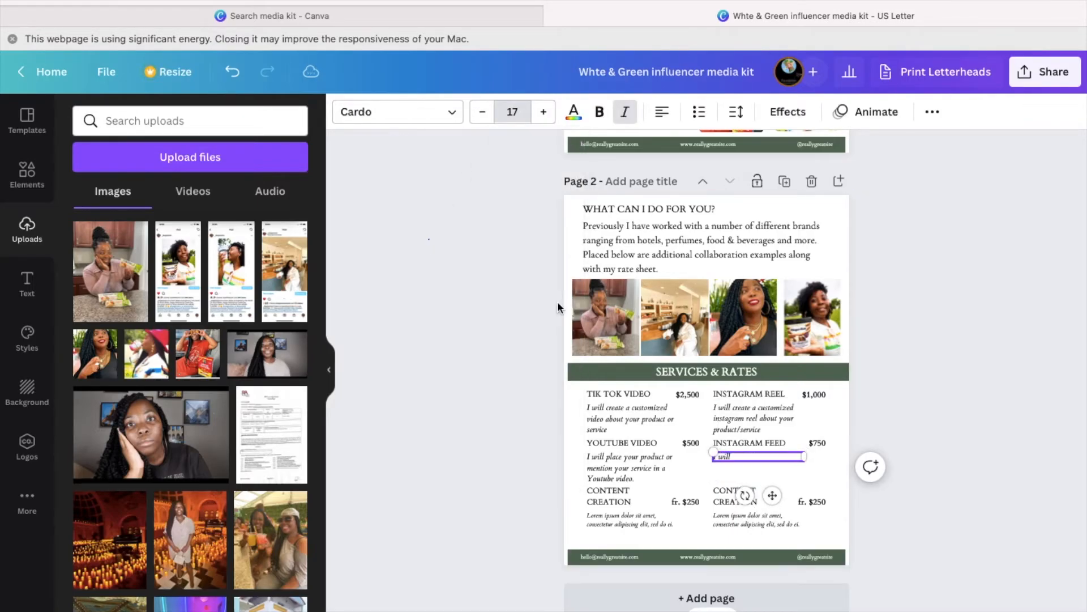
pyautogui.press('Right')
pyautogui.write('c')
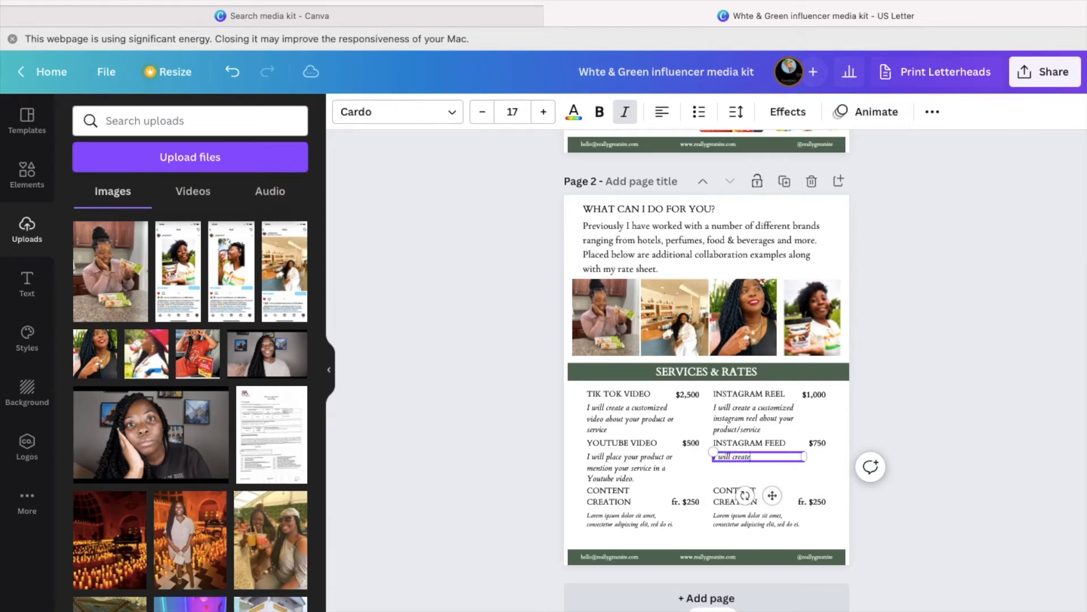
pyautogui.write('reate 1-3')
pyautogui.write(' in')
pyautogui.write('stagram feed')
pyautogui.write(' posys')
pyautogui.write(' about your produ')
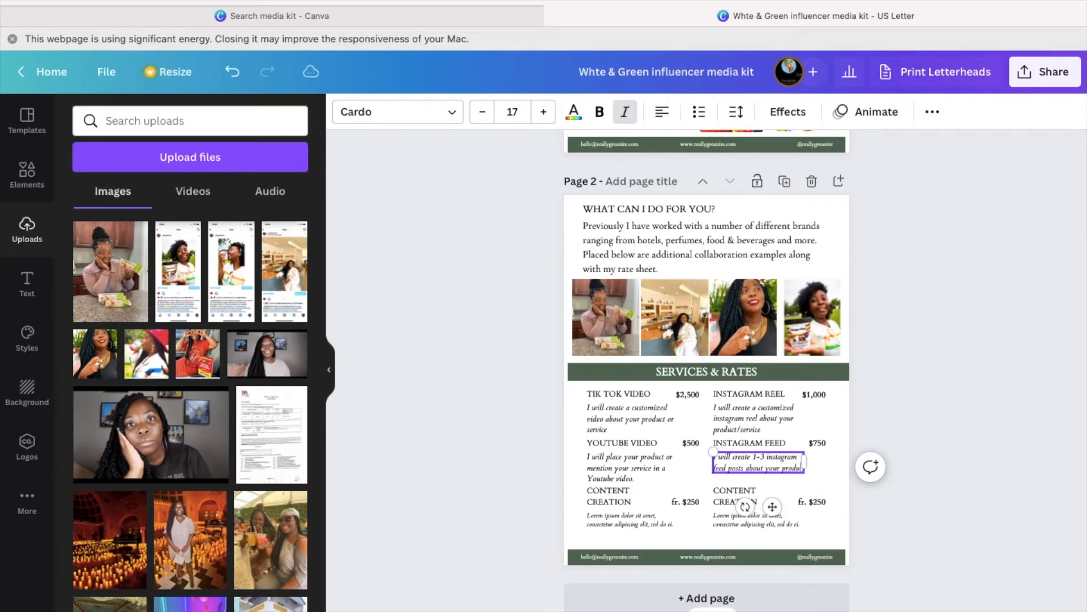
pyautogui.write('ct or service')
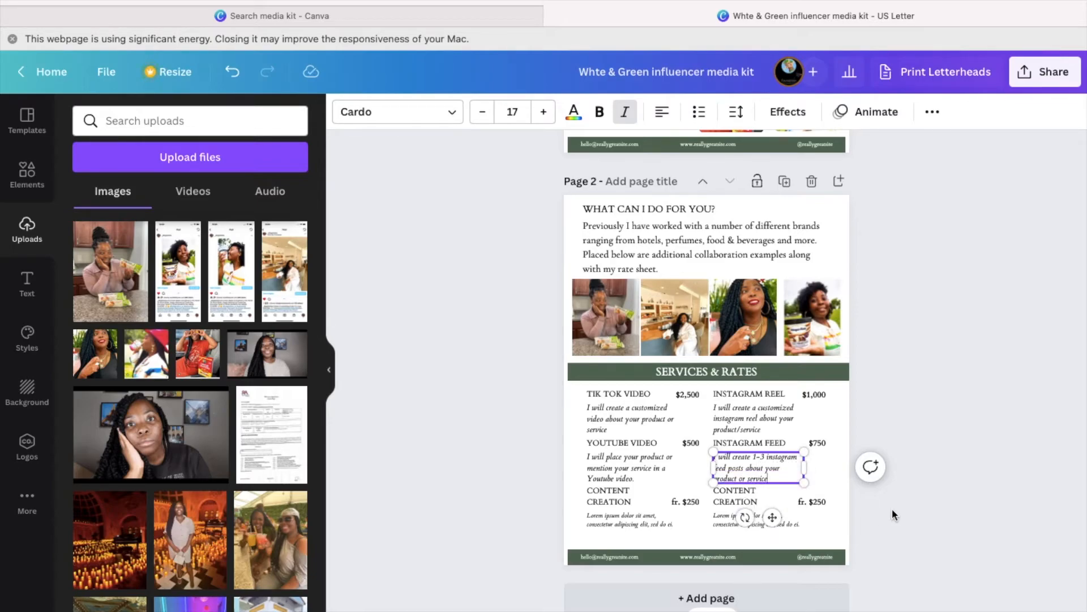
pyautogui.scroll(-1, 538, 498)
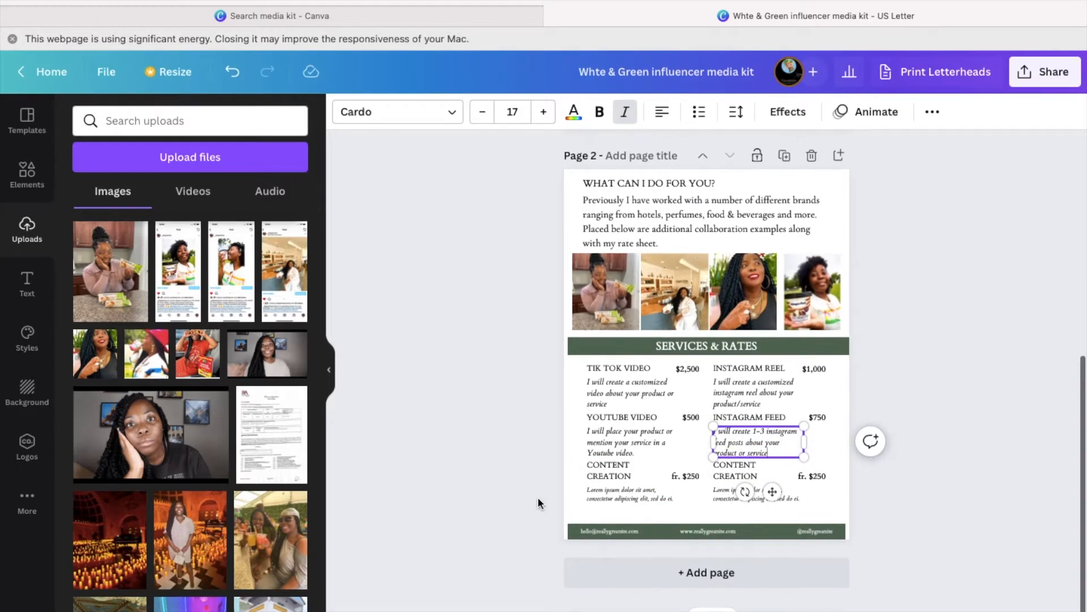
# - Retitle the left CONTENT CREATION entry as BLOG POST, nudge it down, and set its price to $350
pyautogui.click(600, 477)
pyautogui.click(624, 475)
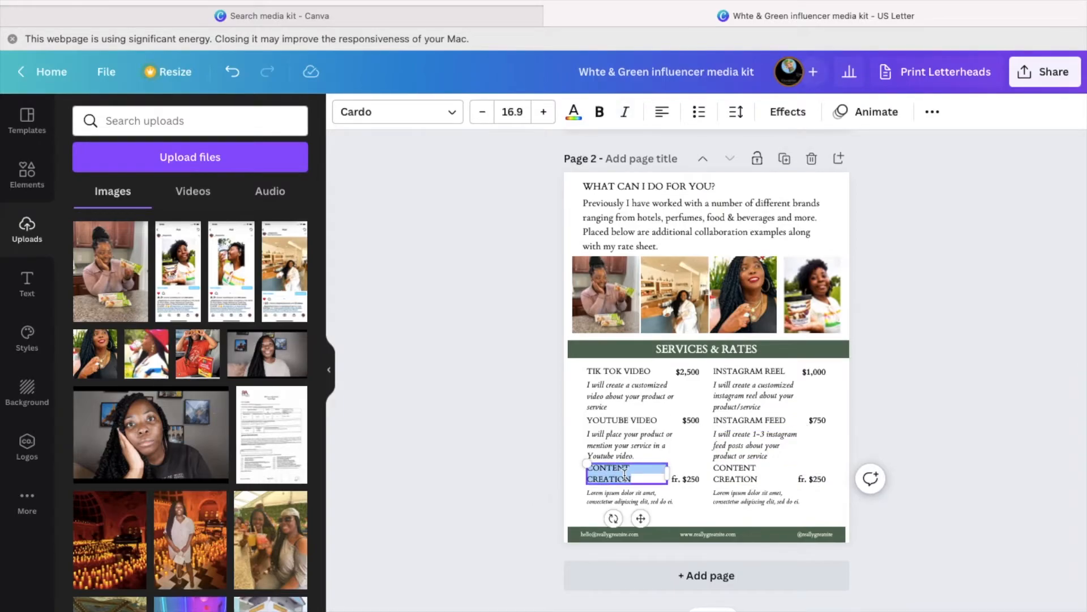
pyautogui.write('$')
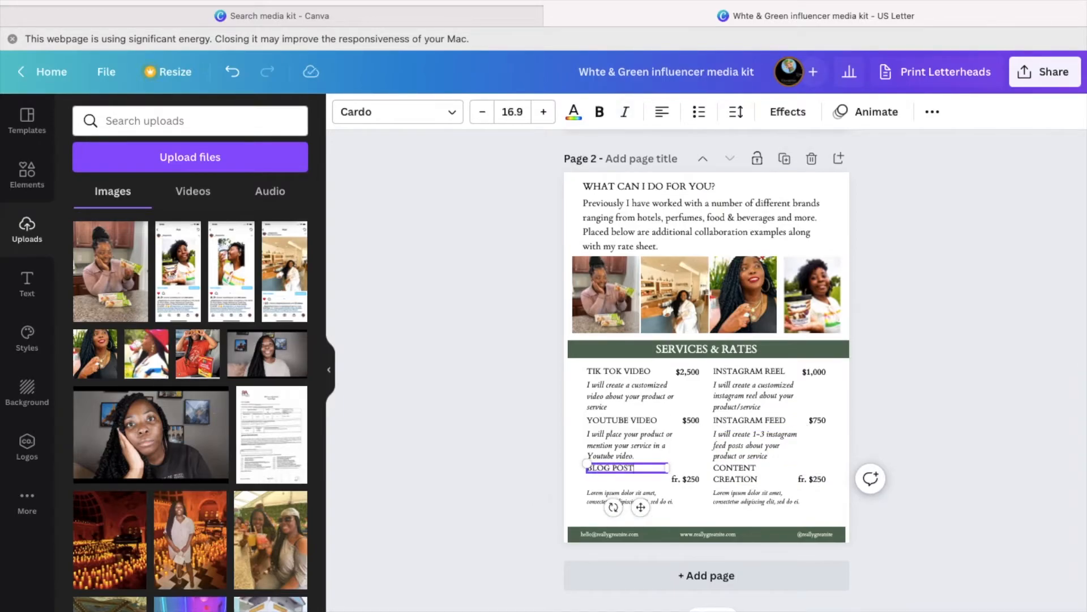
pyautogui.moveTo(641, 507); pyautogui.dragTo(640, 512)
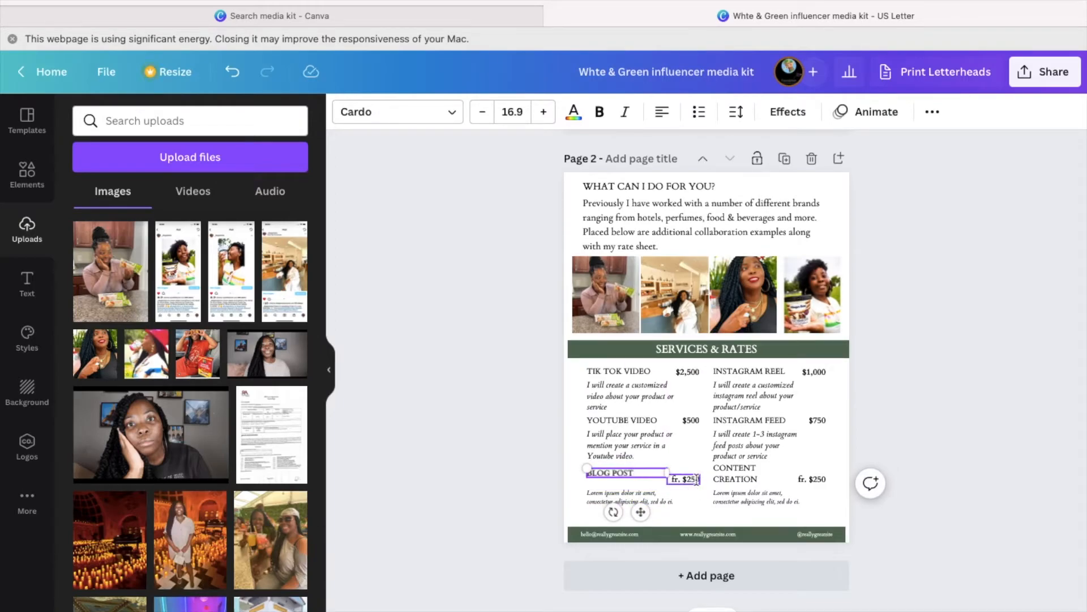
pyautogui.click(696, 479)
pyautogui.press('BackSpace')
pyautogui.press('BackSpace')
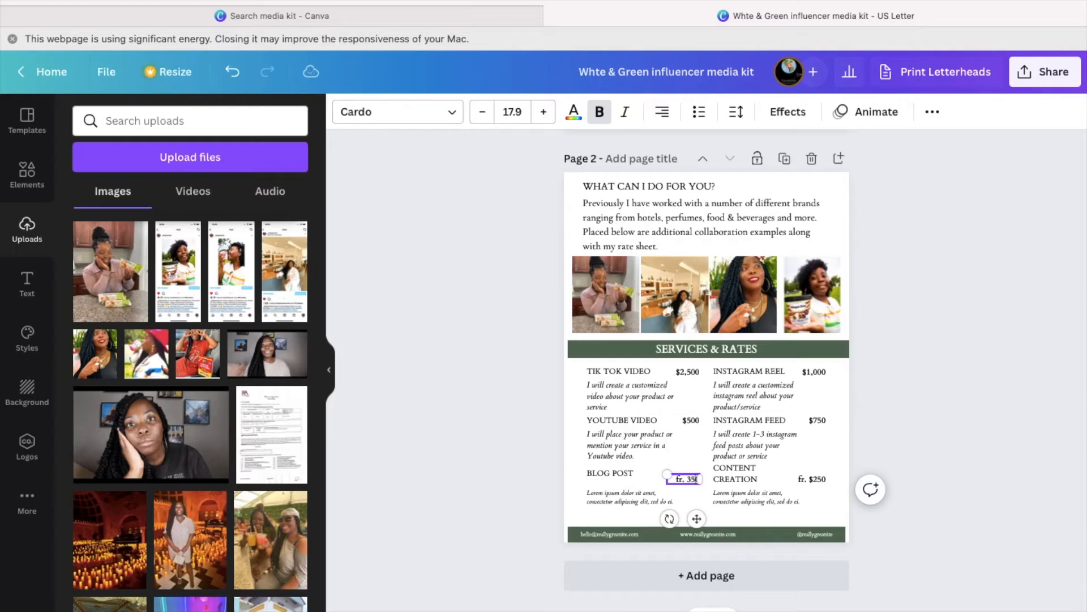
pyautogui.click(689, 478)
pyautogui.press('BackSpace')
pyautogui.press('BackSpace')
pyautogui.press('cmd+b')
pyautogui.write('$350')
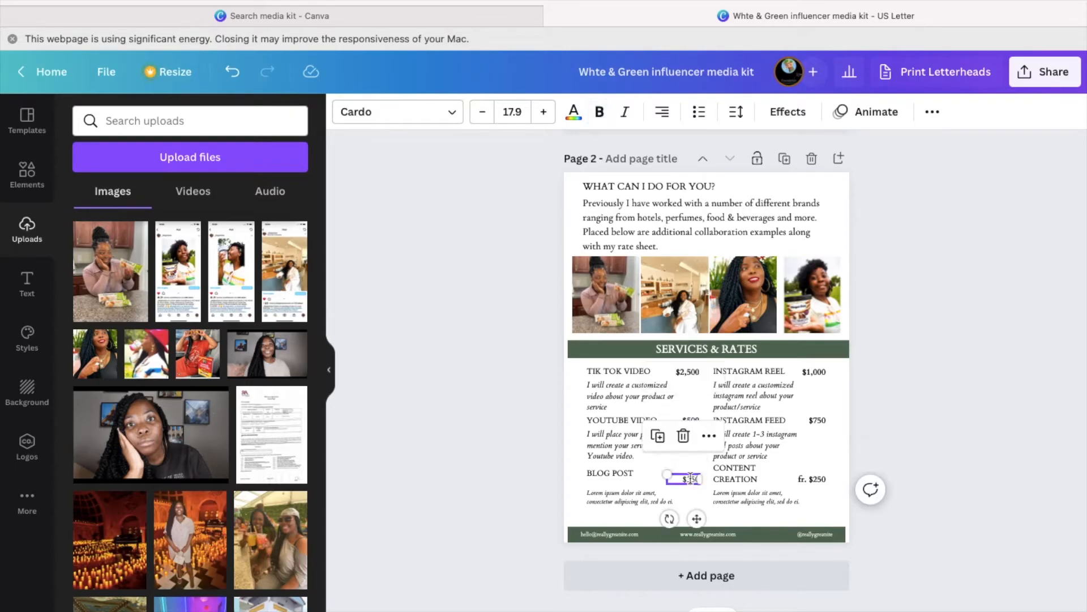
# - Replace the Blog Post placeholder with size-17 text beginning 'I will write a customized blog piece'
pyautogui.click(607, 501)
pyautogui.press('cmd+a')
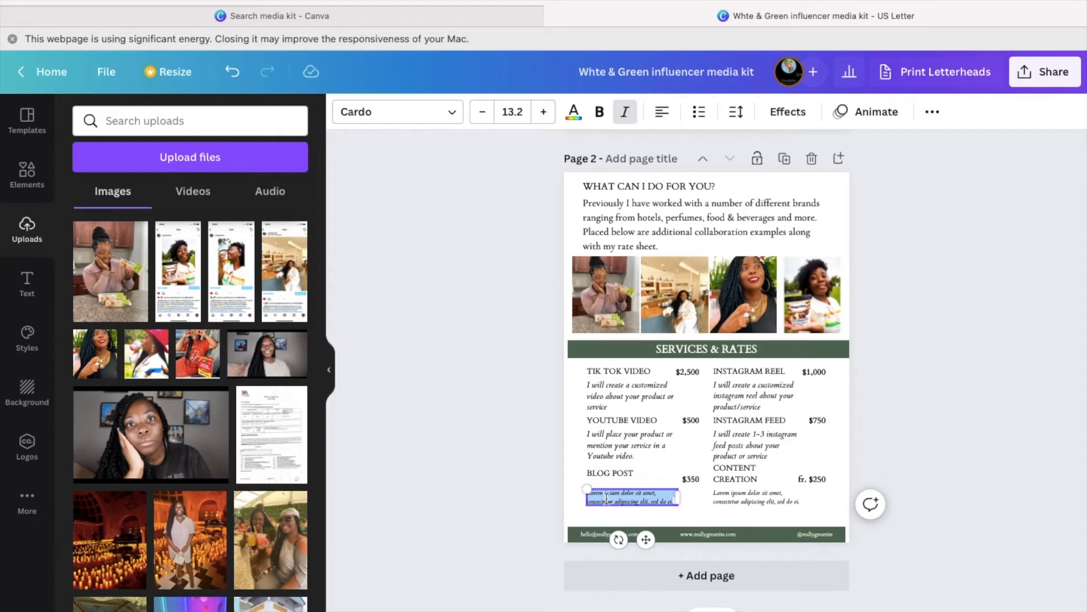
pyautogui.click(512, 112)
pyautogui.write('17')
pyautogui.press('Return')
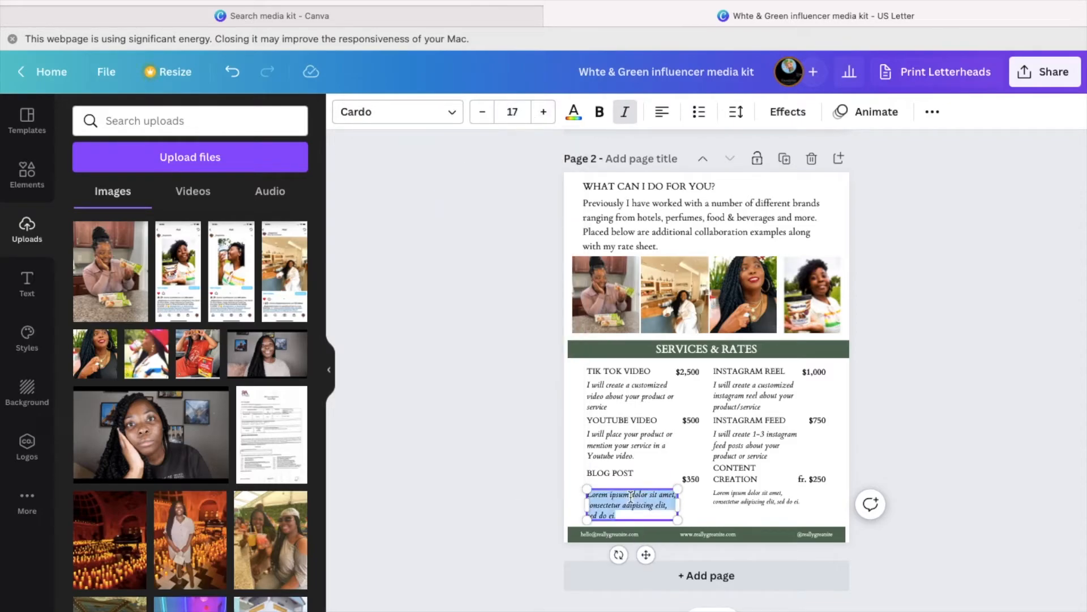
pyautogui.press('BackSpace')
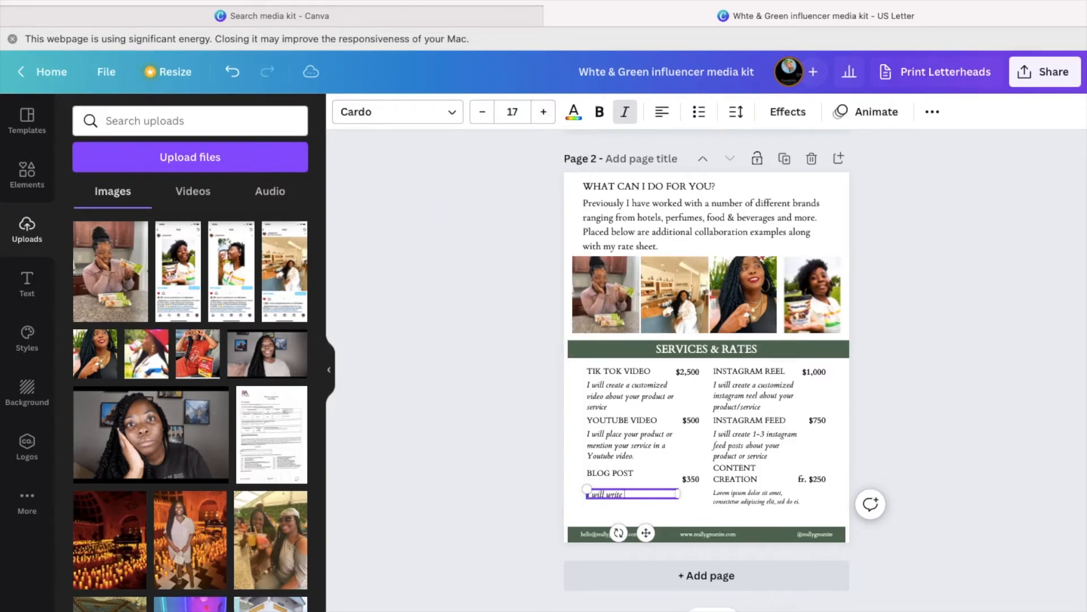
pyautogui.write('I will write a customized blog piece, up to 35')
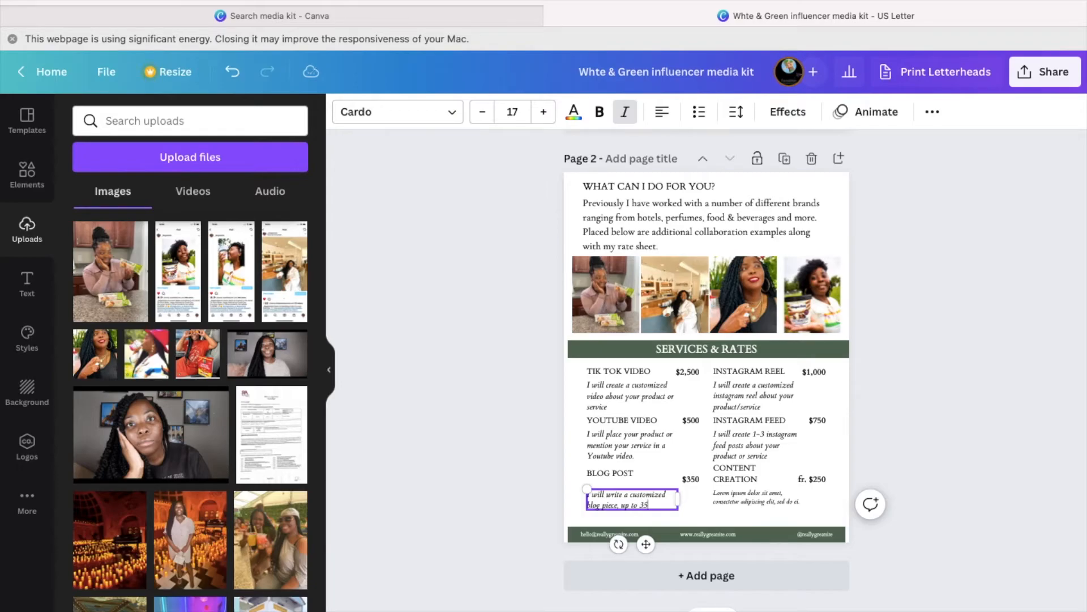
pyautogui.write('bout your brand.')
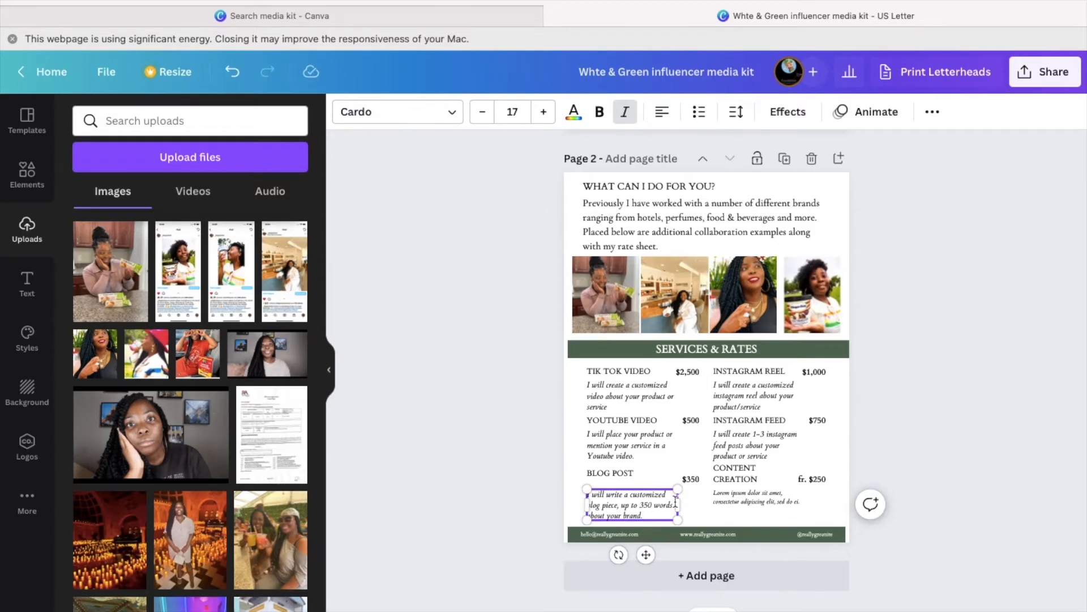
# - Insert a comma after '350 words' in the Blog Post description
pyautogui.write(',')
# - Retitle the CONTENT CREATION heading as INSTAGRAM STORY, align it, and set its price to $250
pyautogui.click(736, 473)
pyautogui.click(736, 473)
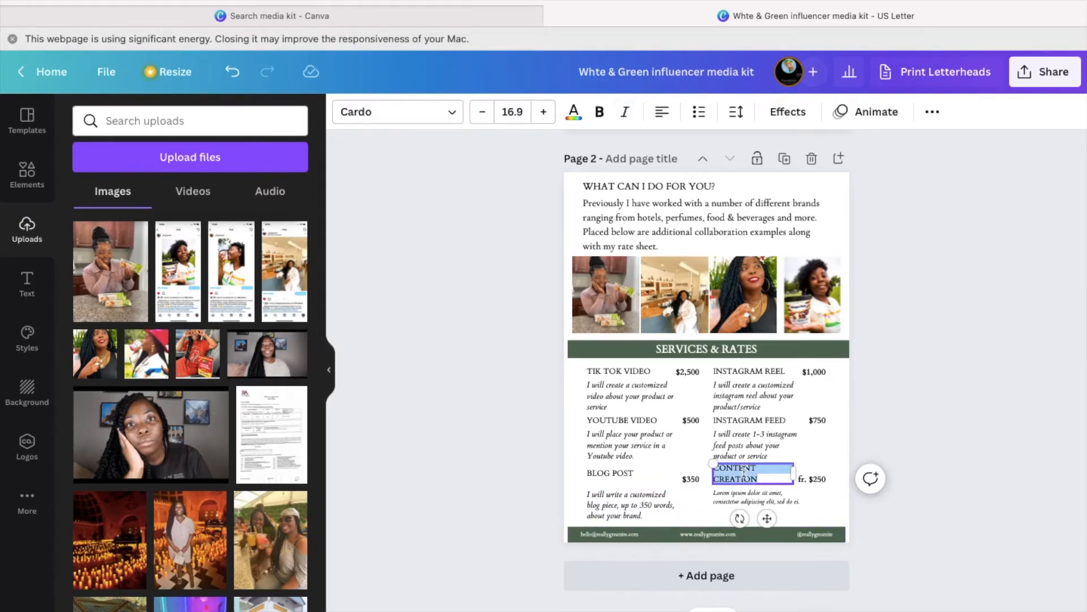
pyautogui.write('NSTAGRAM STORY')
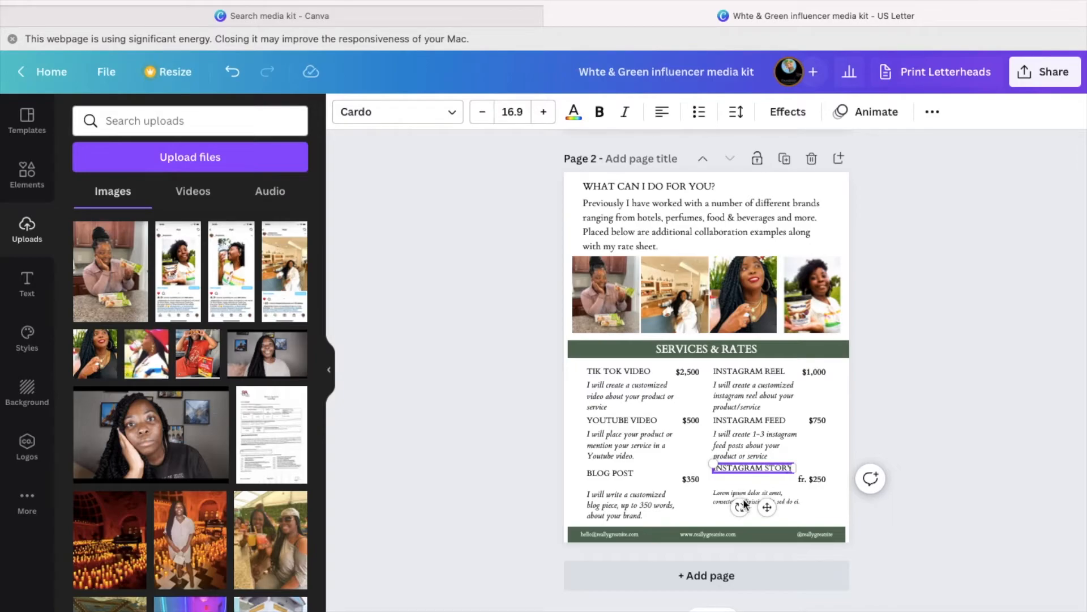
pyautogui.moveTo(766, 506); pyautogui.dragTo(827, 512)
pyautogui.click(811, 479)
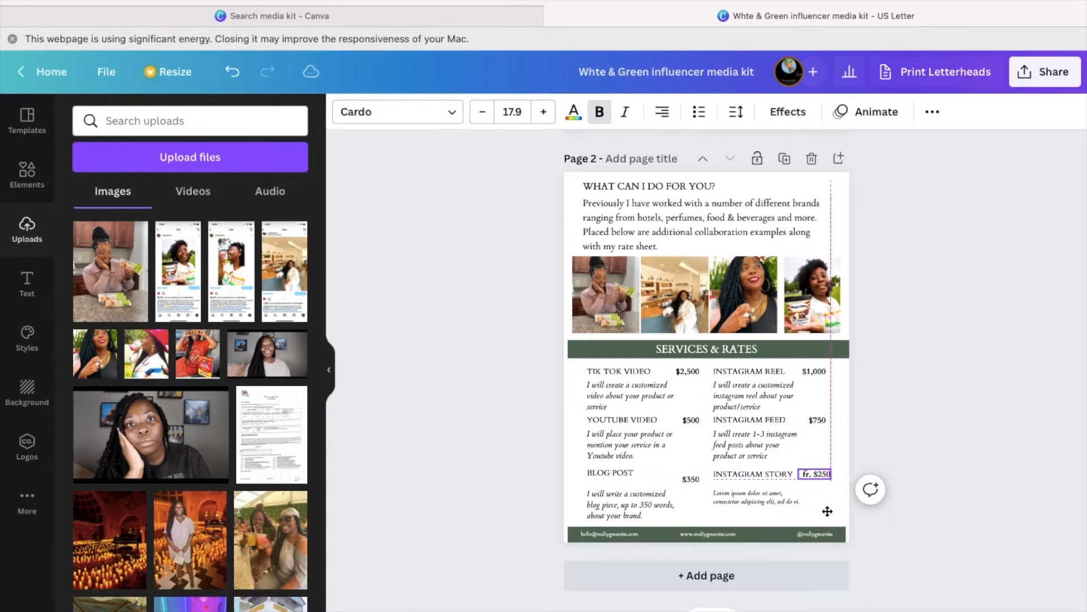
pyautogui.doubleClick(818, 474)
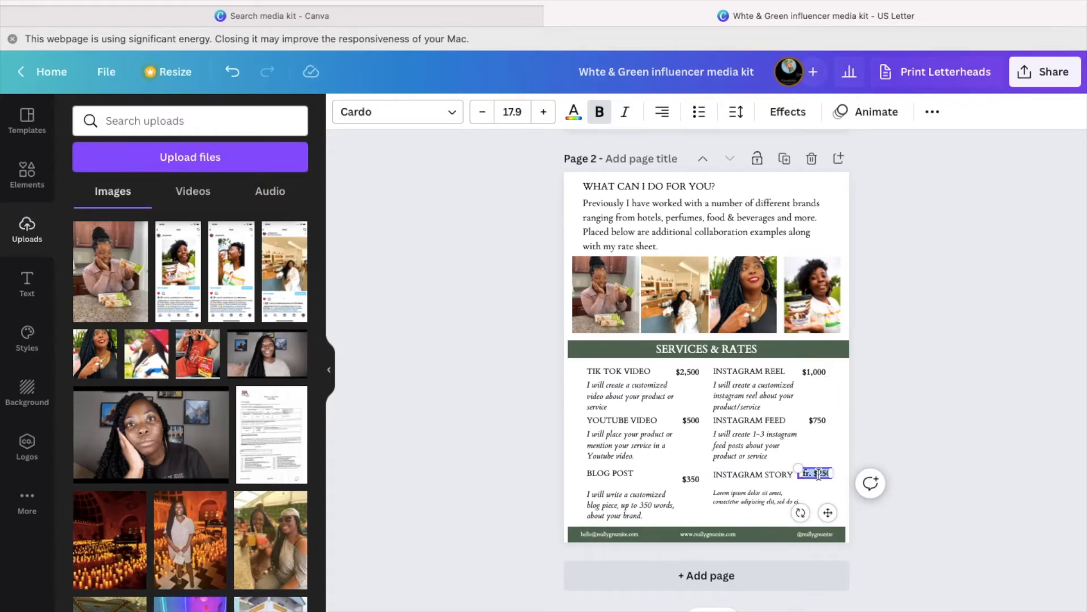
pyautogui.write('$')
# - Set the Lorem ipsum description to size 17 and clear the placeholder text
pyautogui.doubleClick(756, 495)
pyautogui.click(512, 111)
pyautogui.write('17')
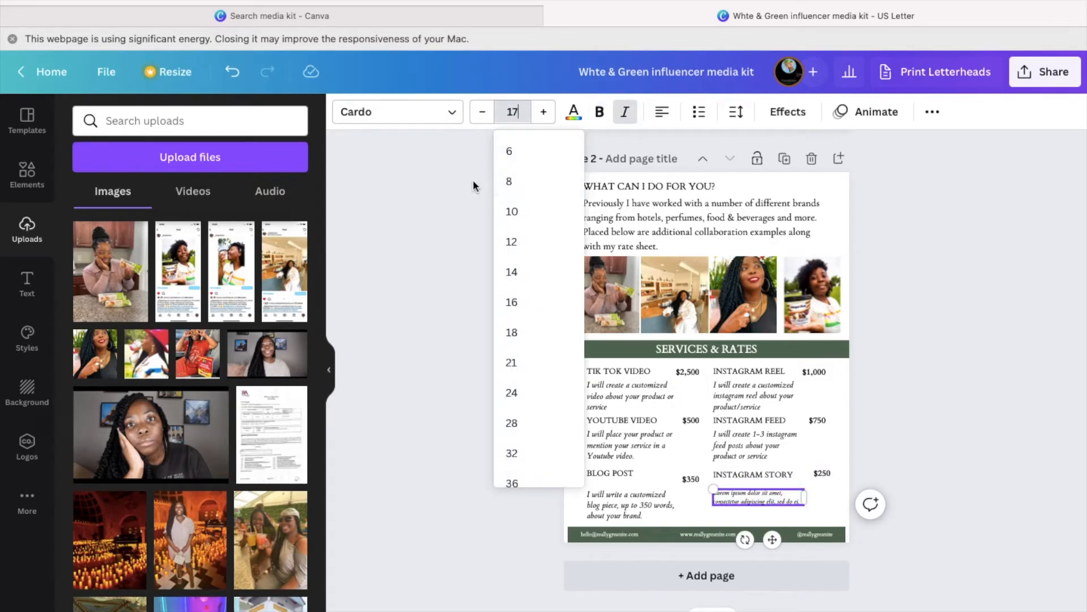
pyautogui.press('Return')
pyautogui.hotkey('ctrl', 'a')
pyautogui.press('BackSpace')
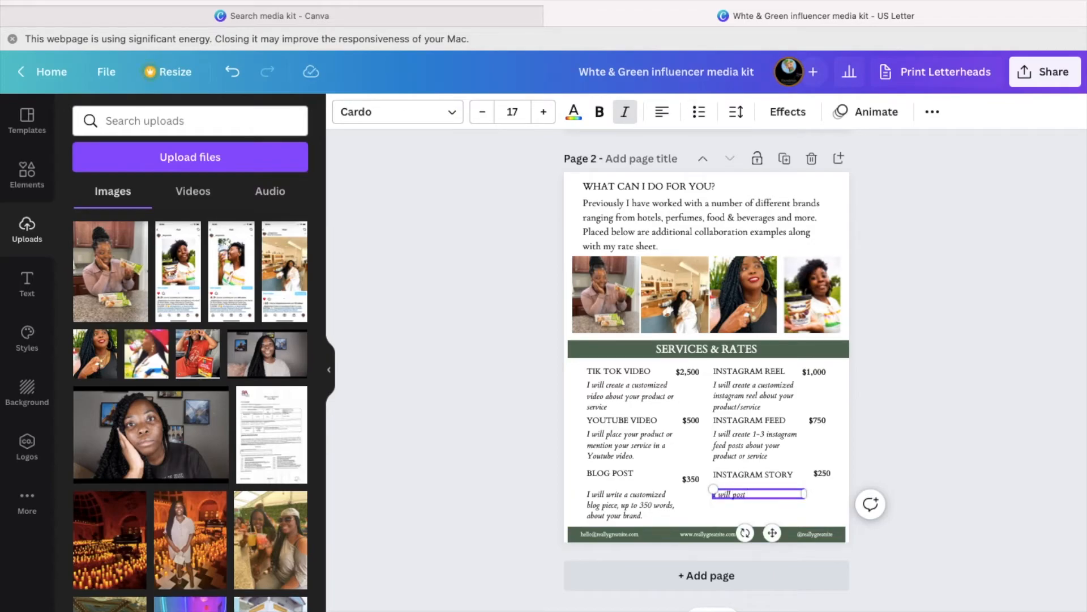
# - Enter the Instagram Story description, then clear the footer e-mail and size it 18
pyautogui.write('I will post a photo or video about your product or service on my instagram story.')
pyautogui.click(618, 537)
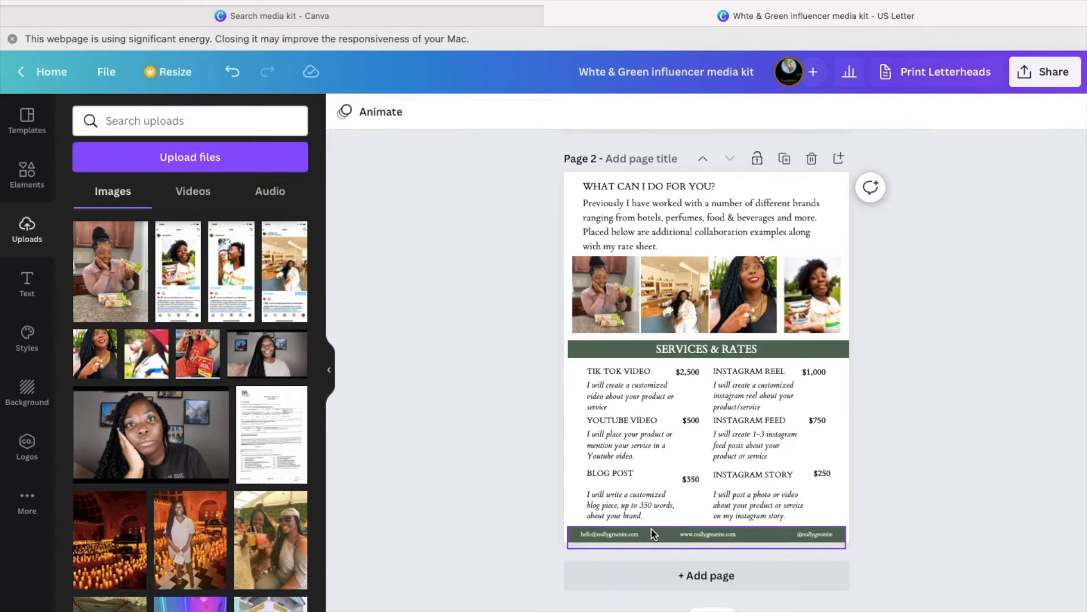
pyautogui.doubleClick(617, 537)
pyautogui.press('BackSpace')
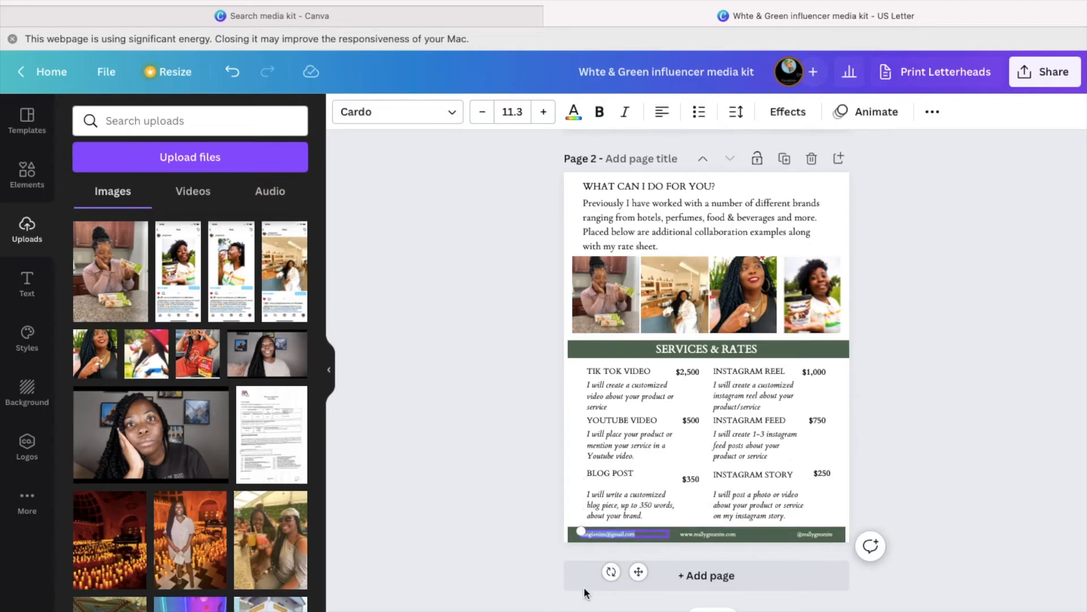
pyautogui.click(503, 112)
pyautogui.write('20')
pyautogui.press('Return')
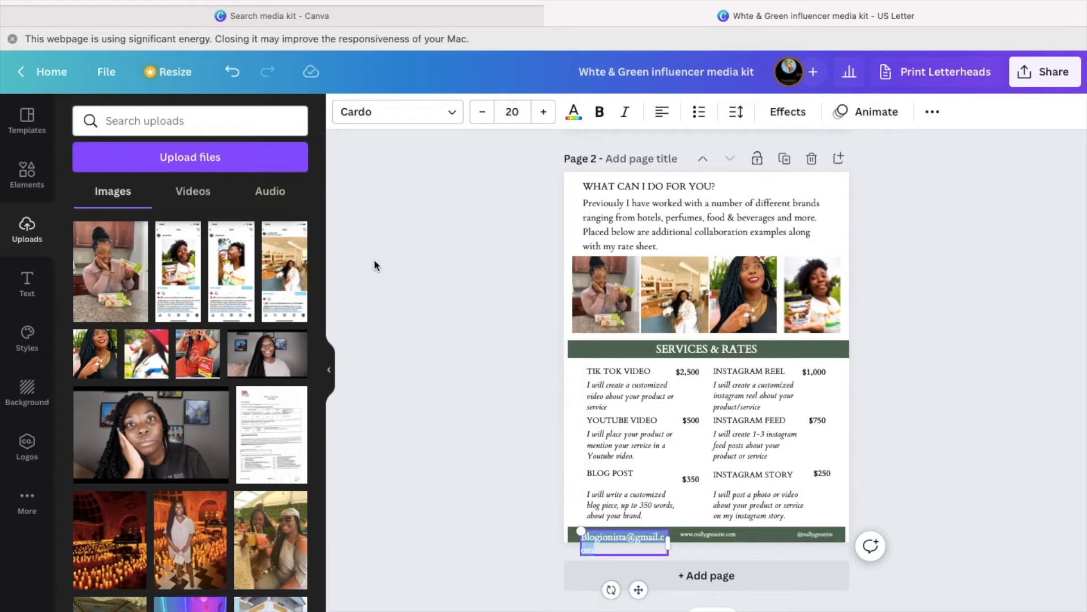
pyautogui.click(486, 109)
pyautogui.click(484, 111)
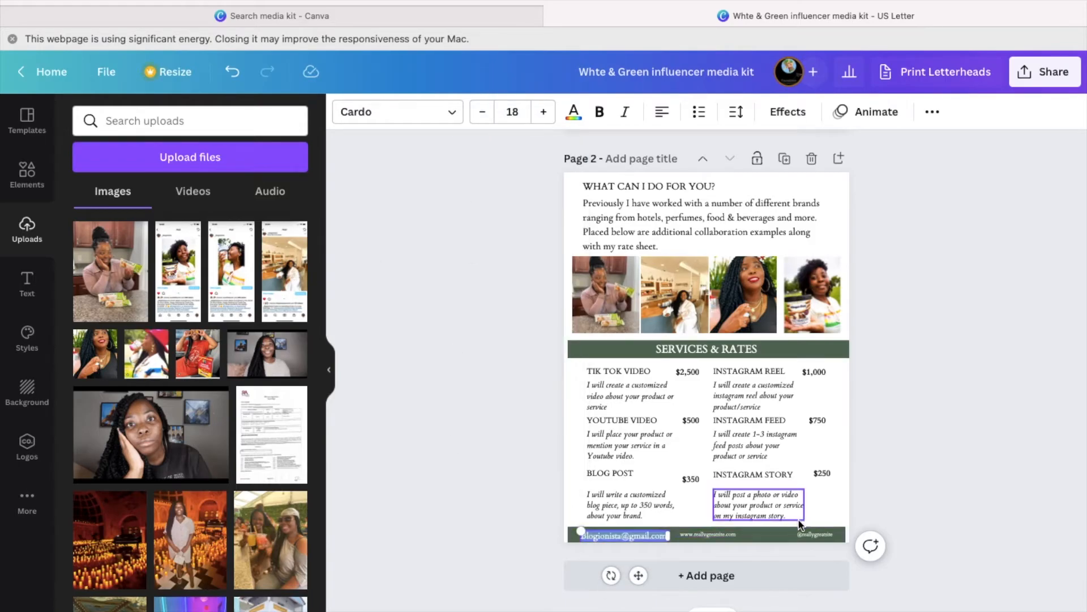
pyautogui.click(708, 534)
pyautogui.moveTo(721, 571); pyautogui.dragTo(745, 572)
pyautogui.click(817, 535)
pyautogui.click(805, 493)
pyautogui.click(733, 533)
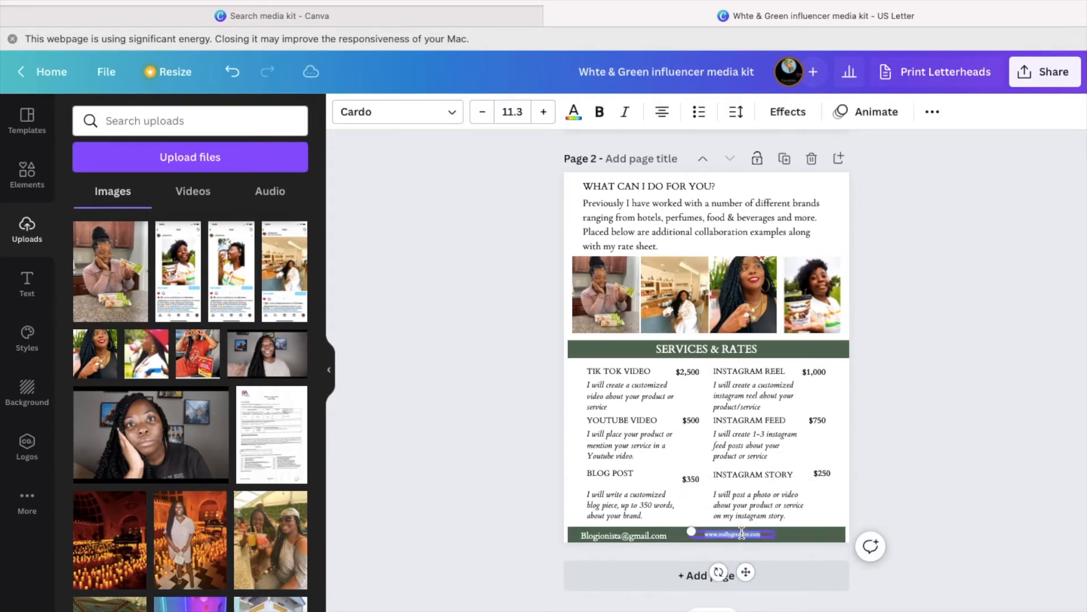
pyautogui.write('BlogionistaTv.com')
pyautogui.click(521, 113)
pyautogui.write('20')
pyautogui.press('Return')
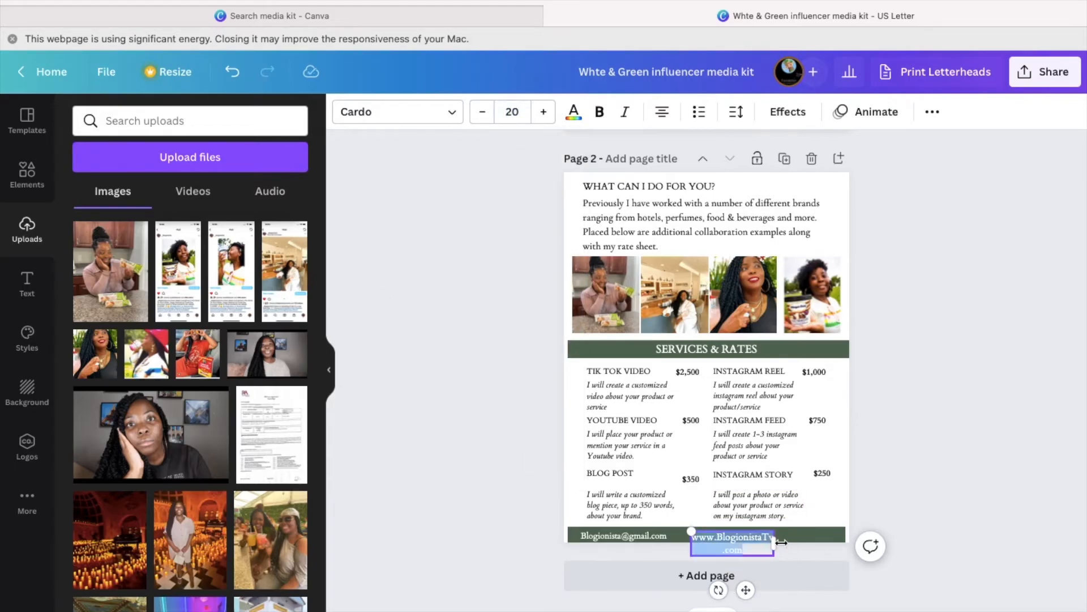
pyautogui.moveTo(774, 542); pyautogui.dragTo(811, 545)
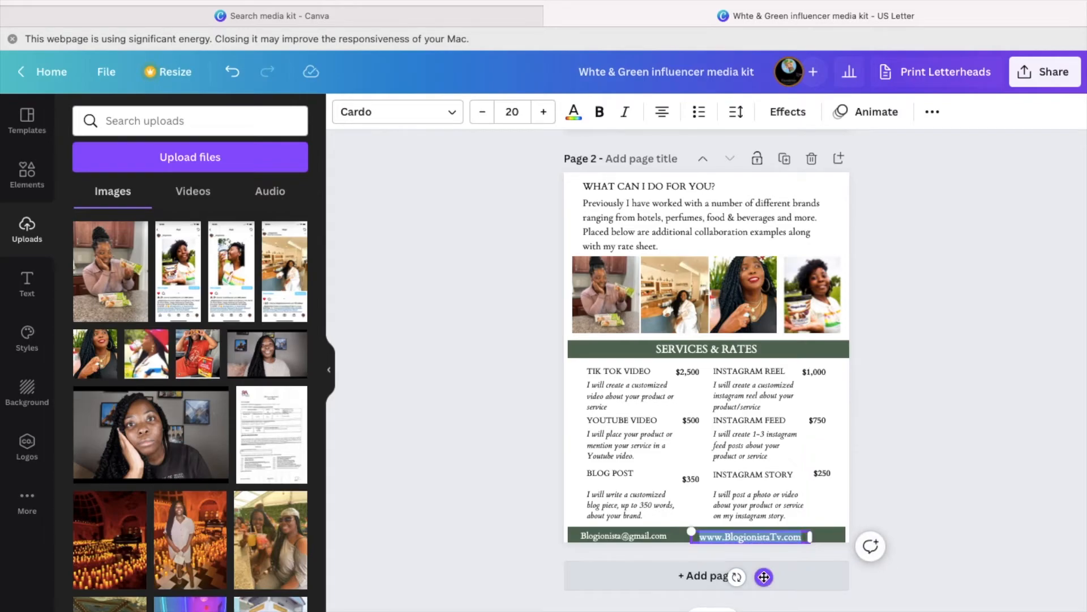
pyautogui.moveTo(762, 577); pyautogui.dragTo(777, 582)
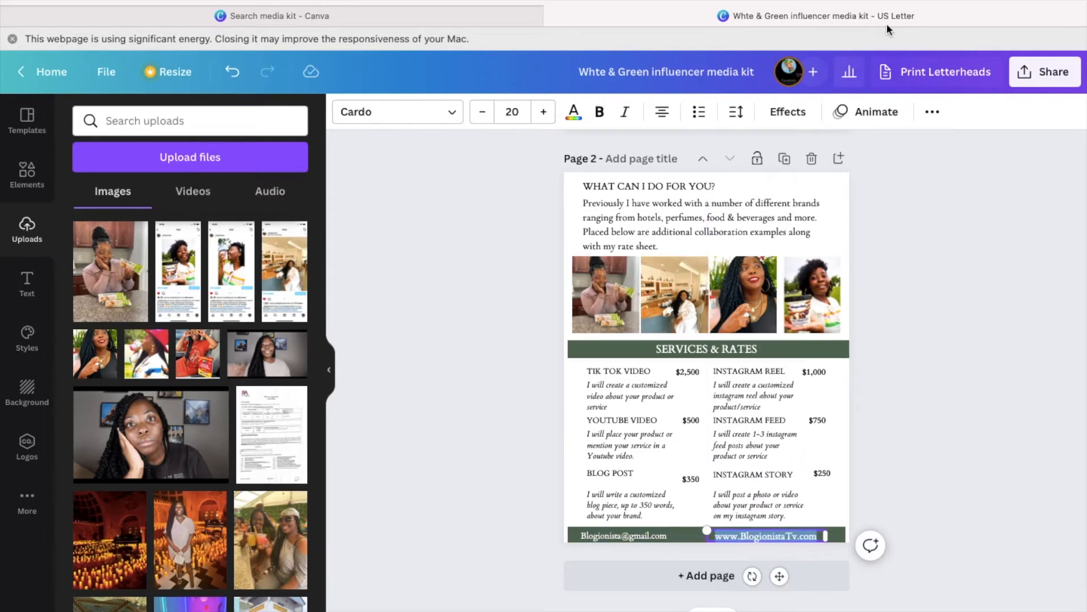
# - Copy the Blogionista site address from a new browser tab for the website link
pyautogui.press('super+t')
pyautogui.write('blogi')
pyautogui.press('Return')
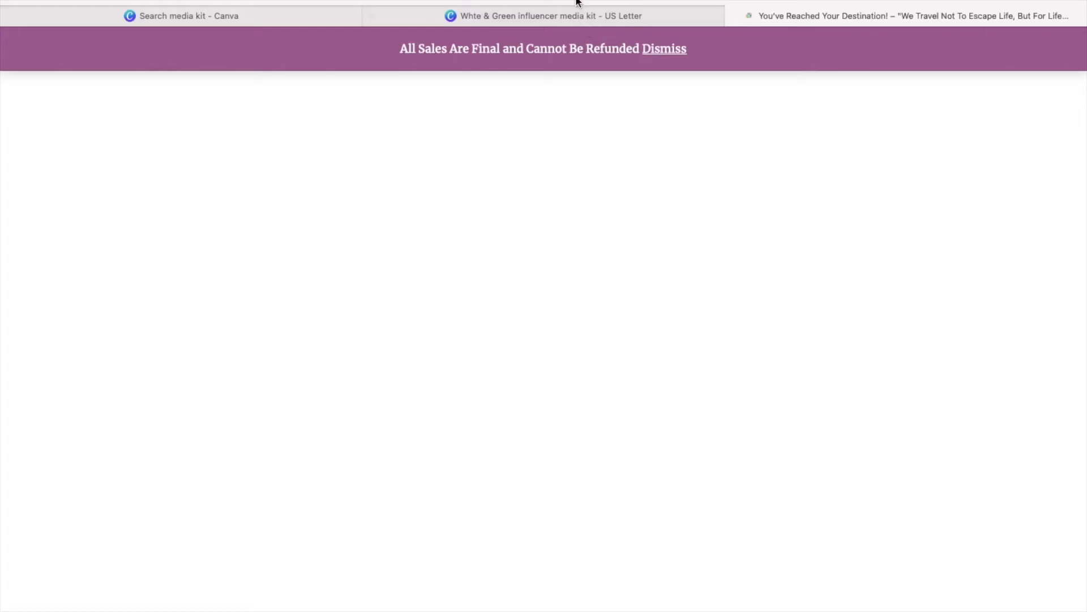
pyautogui.rightClick(563, 2)
pyautogui.click(563, 2)
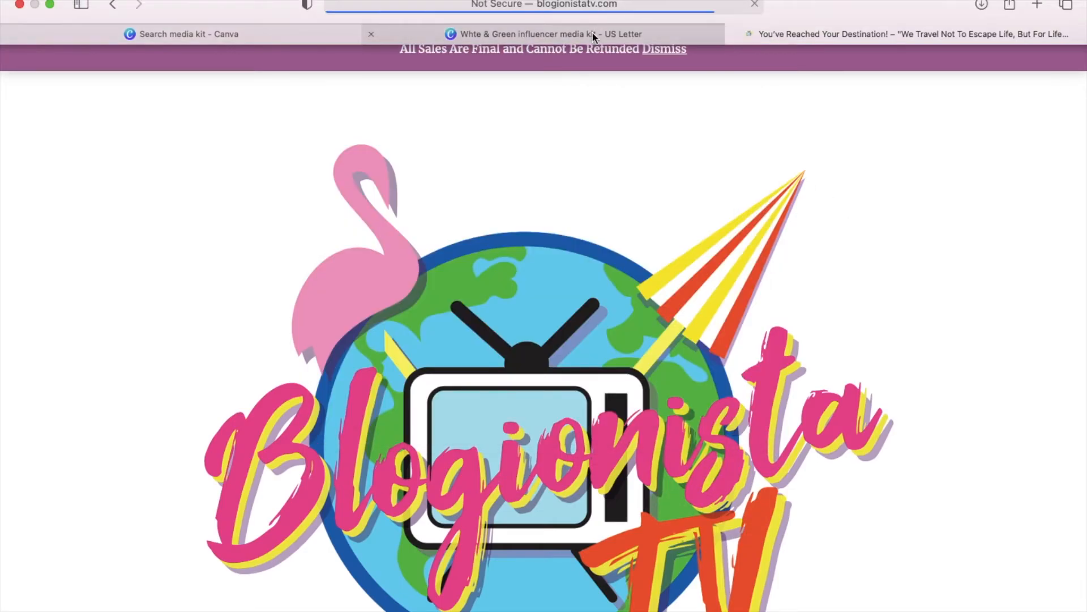
pyautogui.click(500, 32)
pyautogui.click(932, 112)
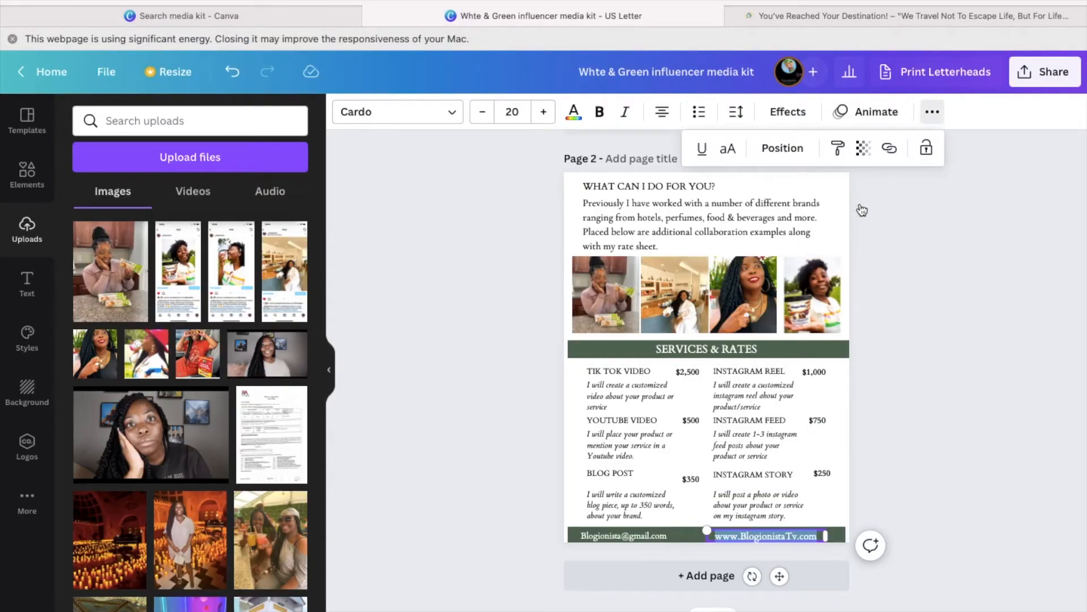
pyautogui.click(890, 148)
# - Paste the copied Blogionista URL as the footer website link
pyautogui.rightClick(709, 214)
pyautogui.click(728, 253)
pyautogui.press('Return')
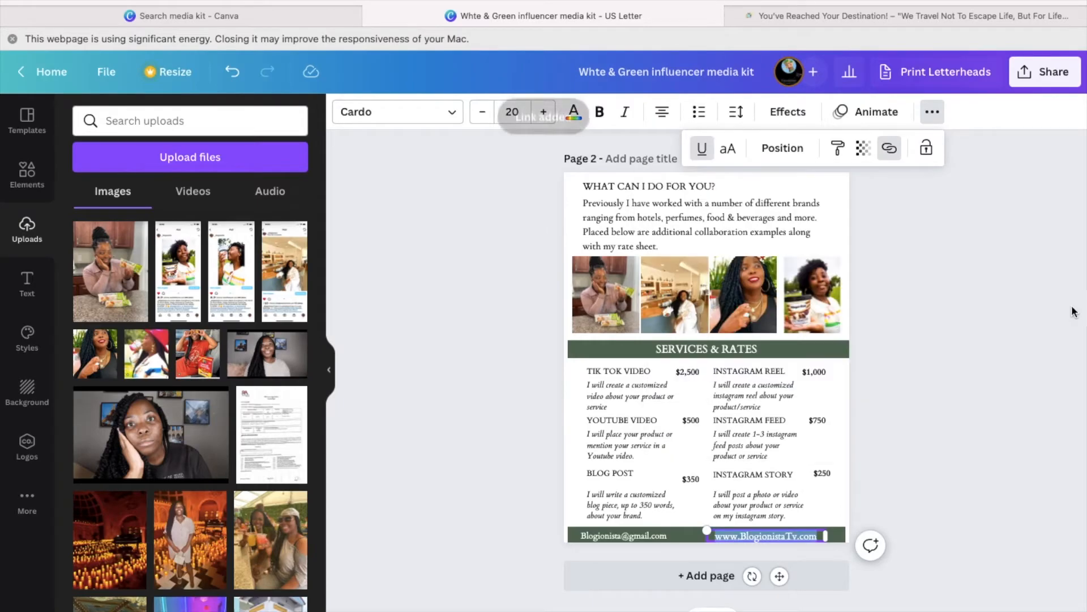
pyautogui.click(897, 344)
pyautogui.scroll(2, 897, 343)
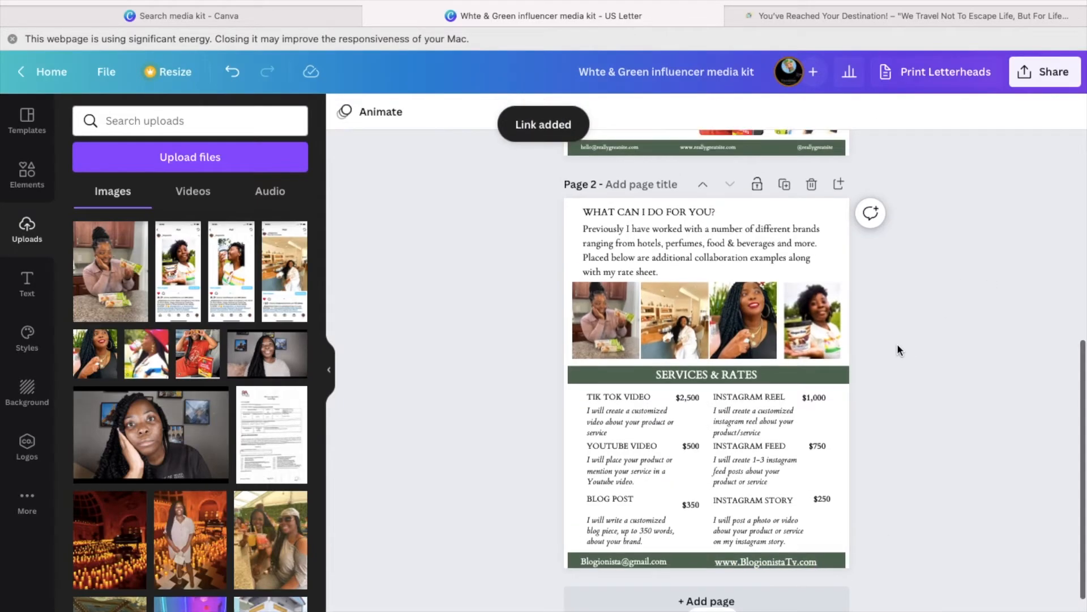
# - Shrink the footer website text to size 18 and align it beside the e-mail
pyautogui.click(786, 574)
pyautogui.click(728, 569)
pyautogui.click(728, 570)
pyautogui.click(483, 112)
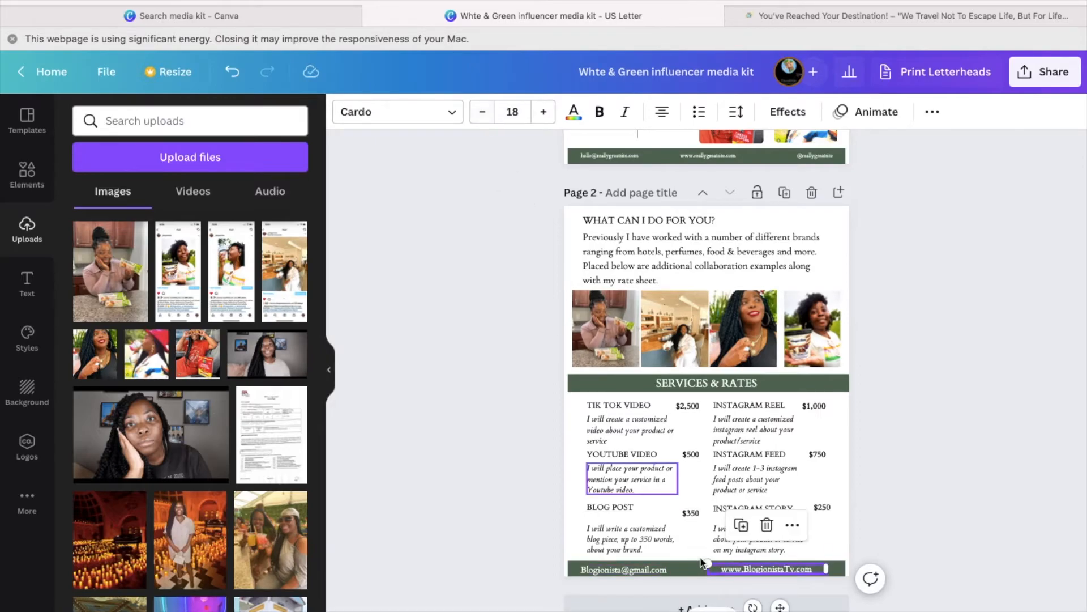
pyautogui.click(928, 502)
pyautogui.click(662, 570)
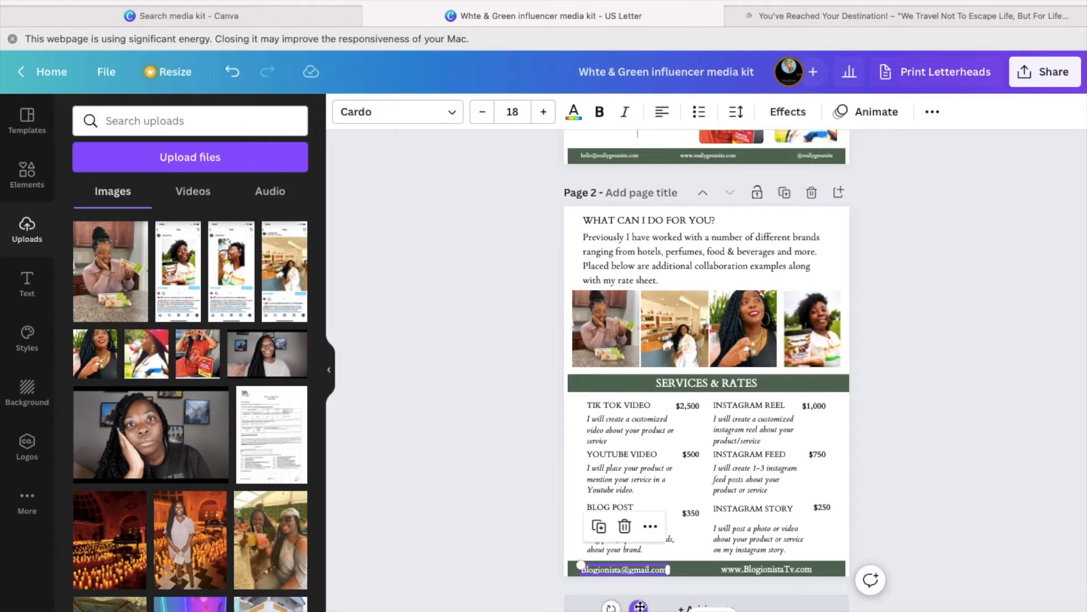
pyautogui.click(663, 569)
pyautogui.click(767, 568)
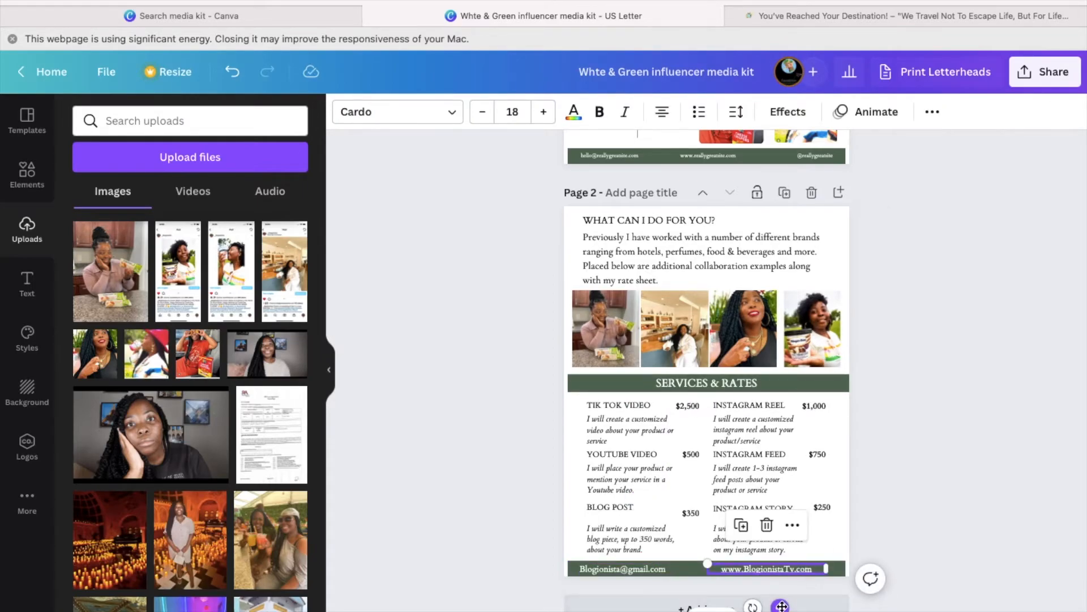
pyautogui.moveTo(783, 607); pyautogui.dragTo(782, 606)
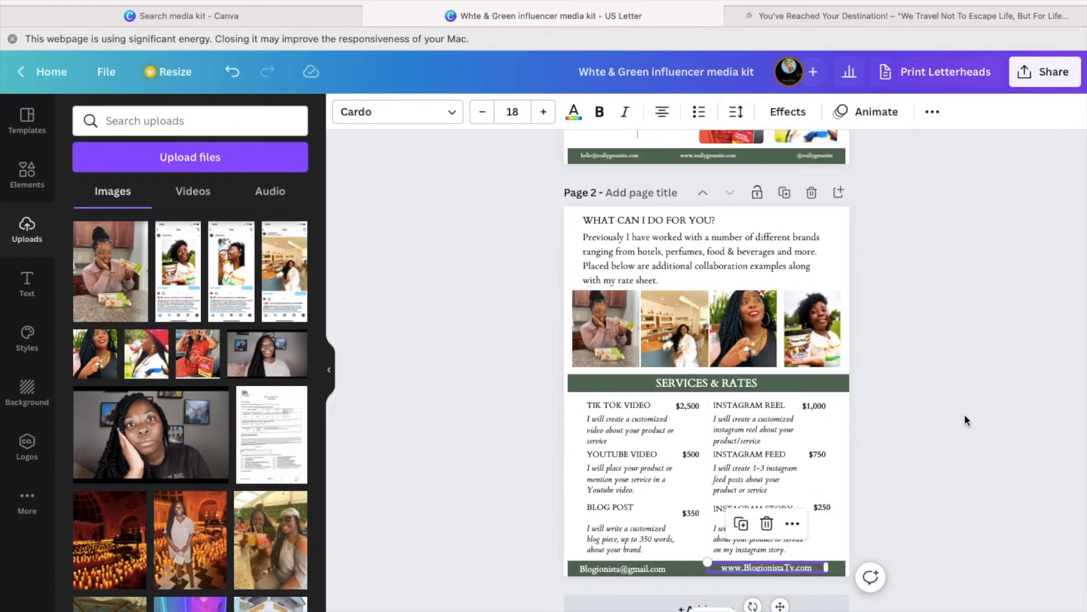
pyautogui.scroll(3, 964, 413)
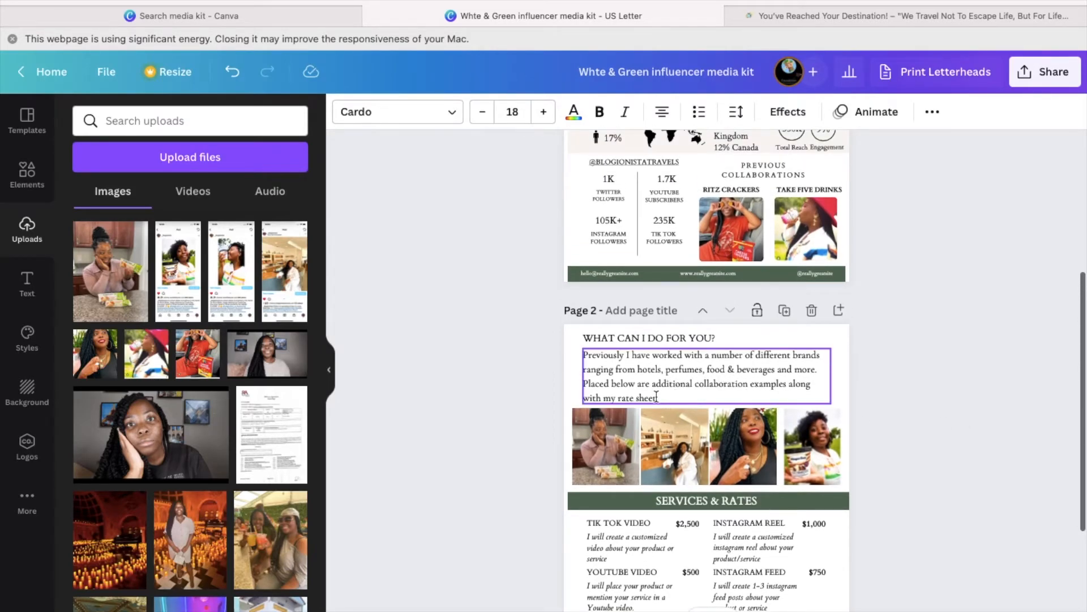
# - Type '(All content can be customized)' after the rate sheet mention and select the note
pyautogui.click(665, 398)
pyautogui.click(664, 396)
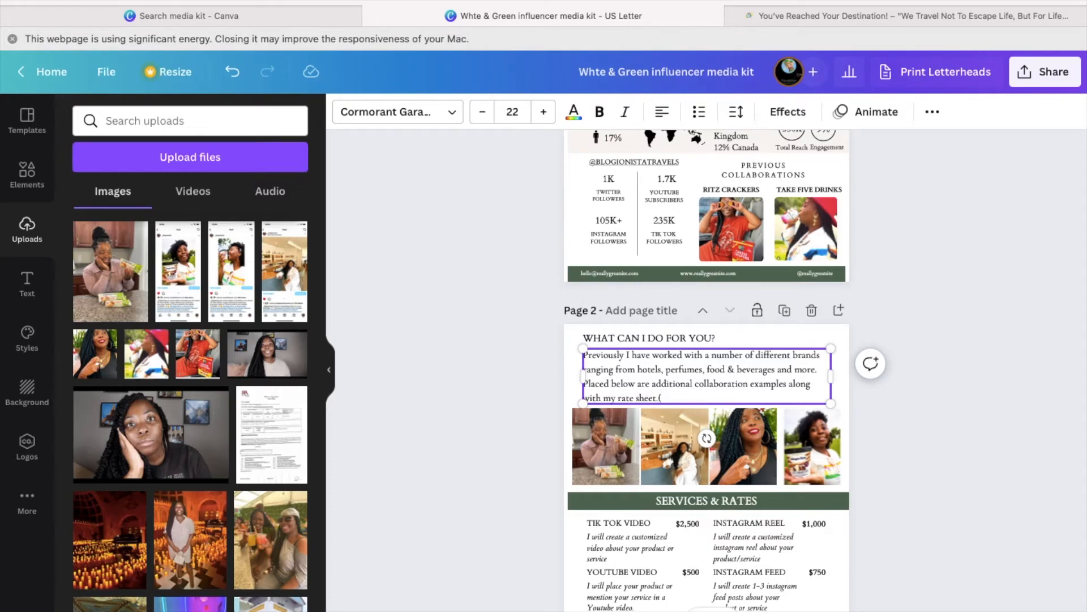
pyautogui.write('(All content can be customizable')
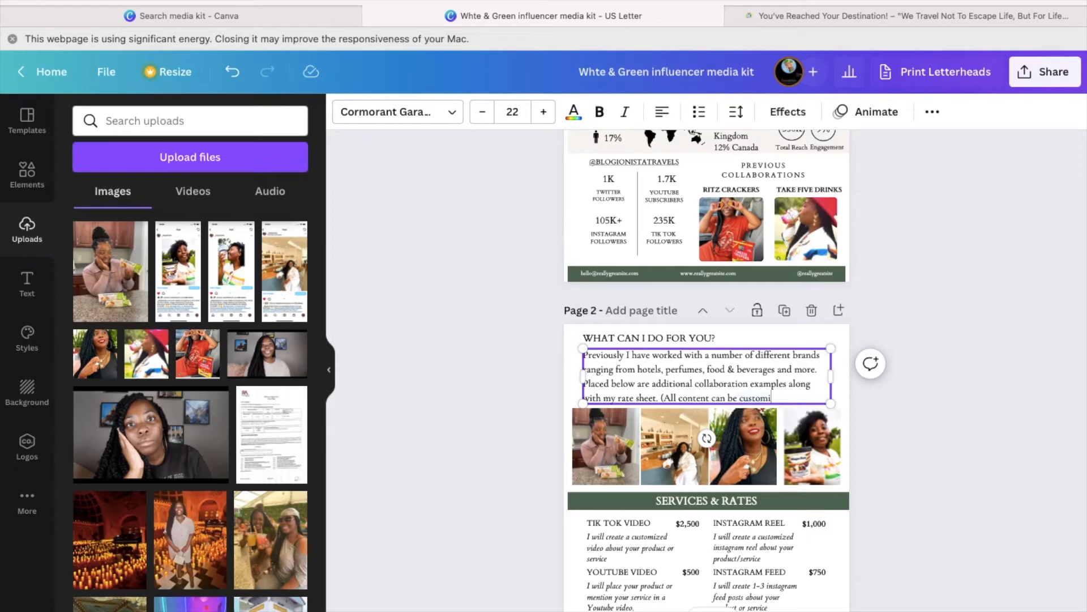
pyautogui.press('BackSpace')
pyautogui.press('BackSpace')
pyautogui.write('ed)')
pyautogui.moveTo(782, 398); pyautogui.dragTo(660, 398)
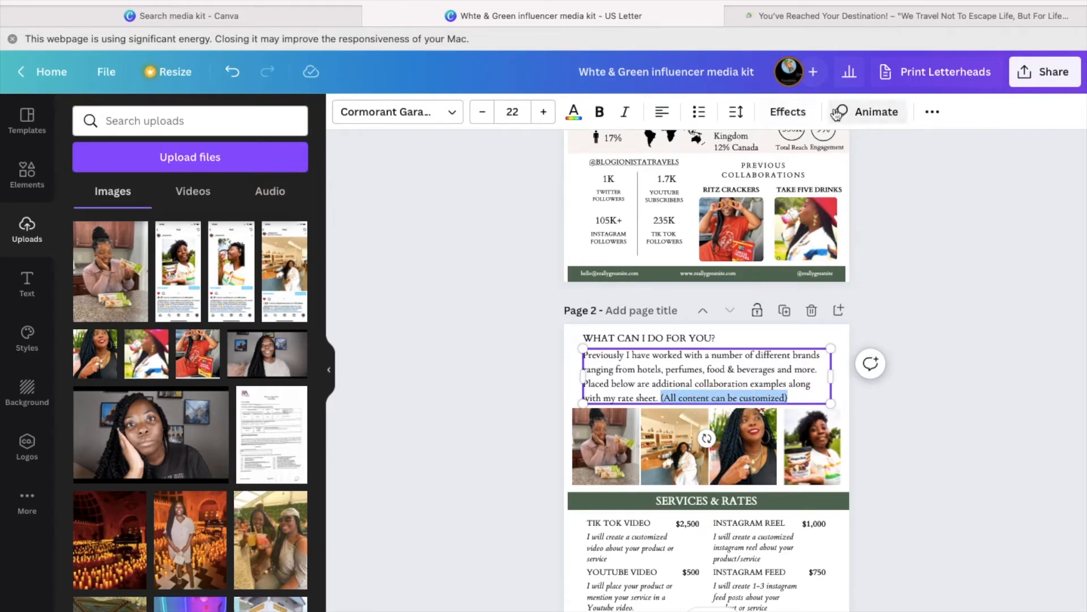
# - Try the yellow Background effect on the intro paragraph, then undo it to leave plain text
pyautogui.click(803, 113)
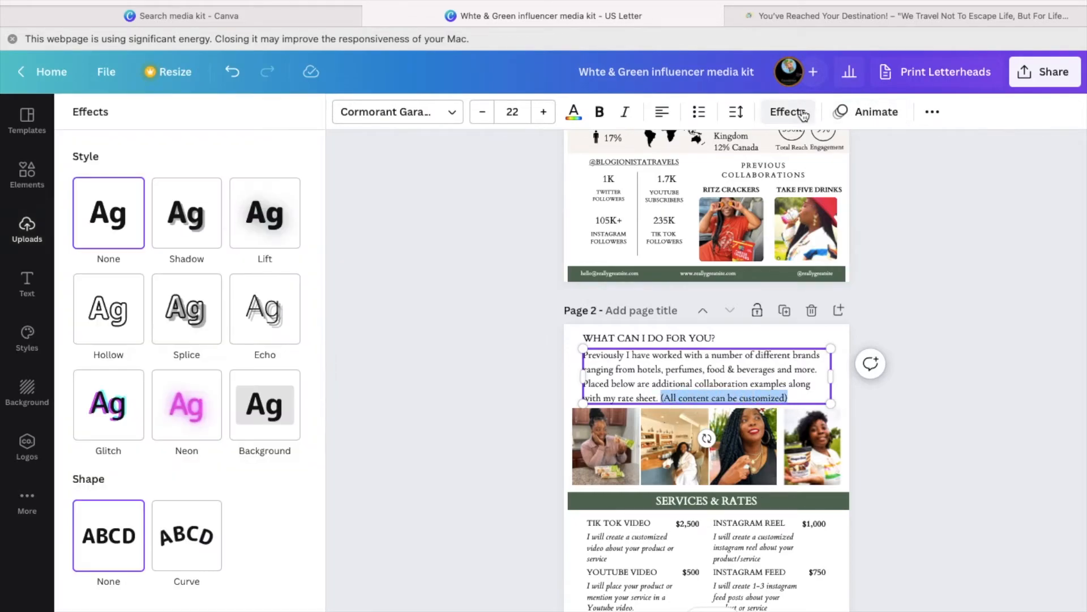
pyautogui.click(268, 419)
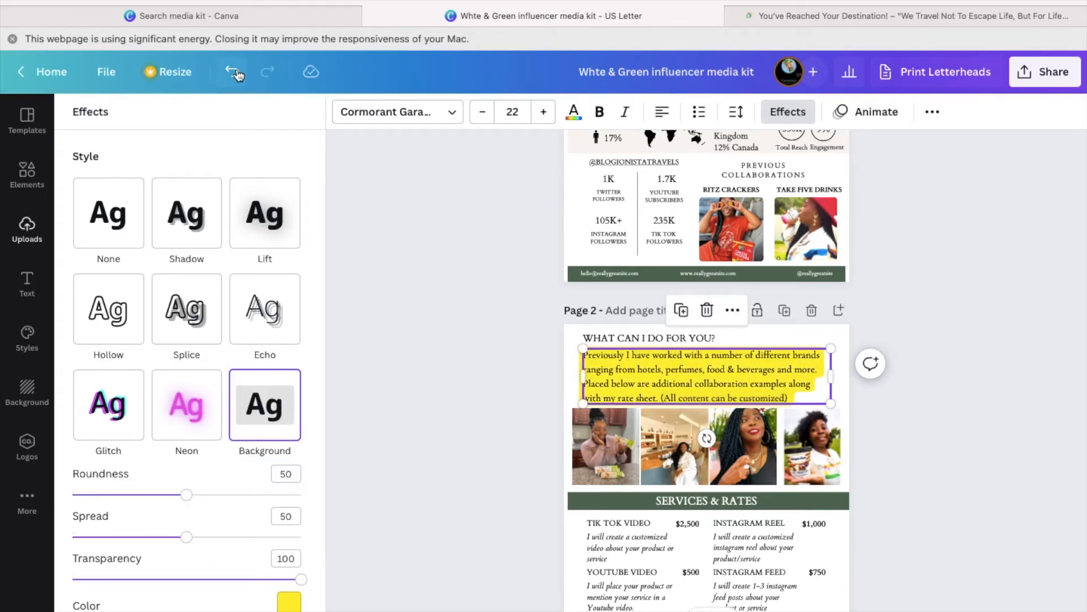
pyautogui.press('super+z')
pyautogui.moveTo(666, 398); pyautogui.dragTo(703, 397)
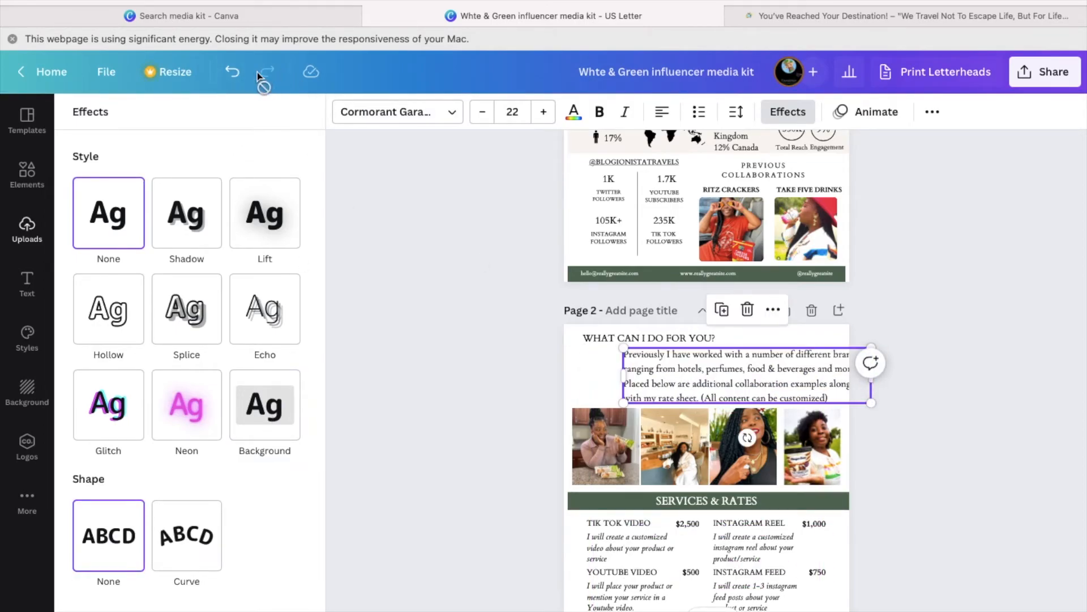
pyautogui.click(232, 71)
pyautogui.moveTo(665, 398); pyautogui.dragTo(785, 398)
pyautogui.click(279, 416)
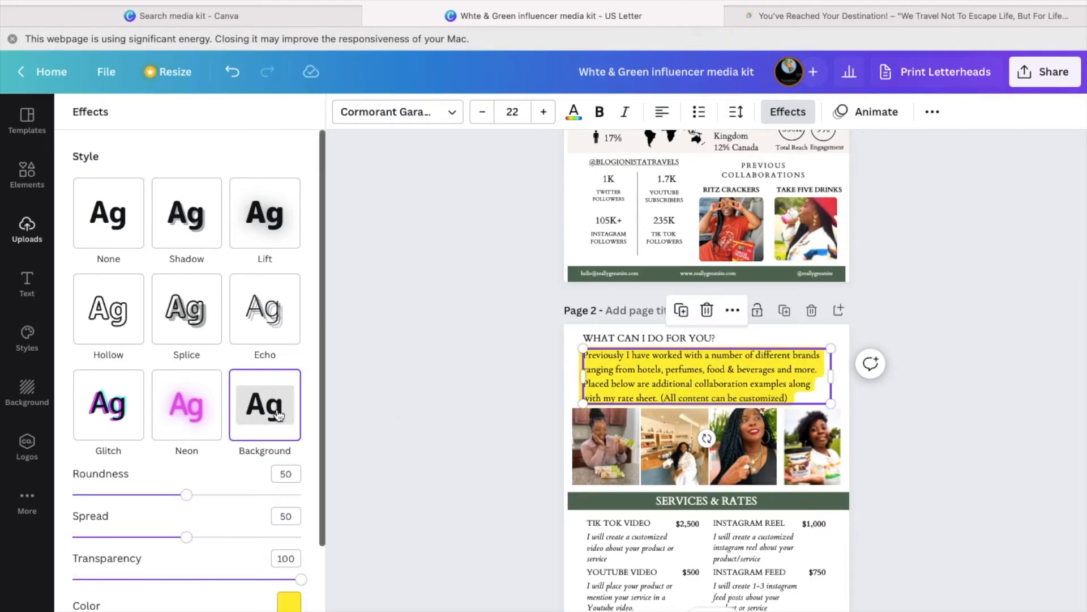
pyautogui.click(234, 72)
pyautogui.scroll(2, 936, 320)
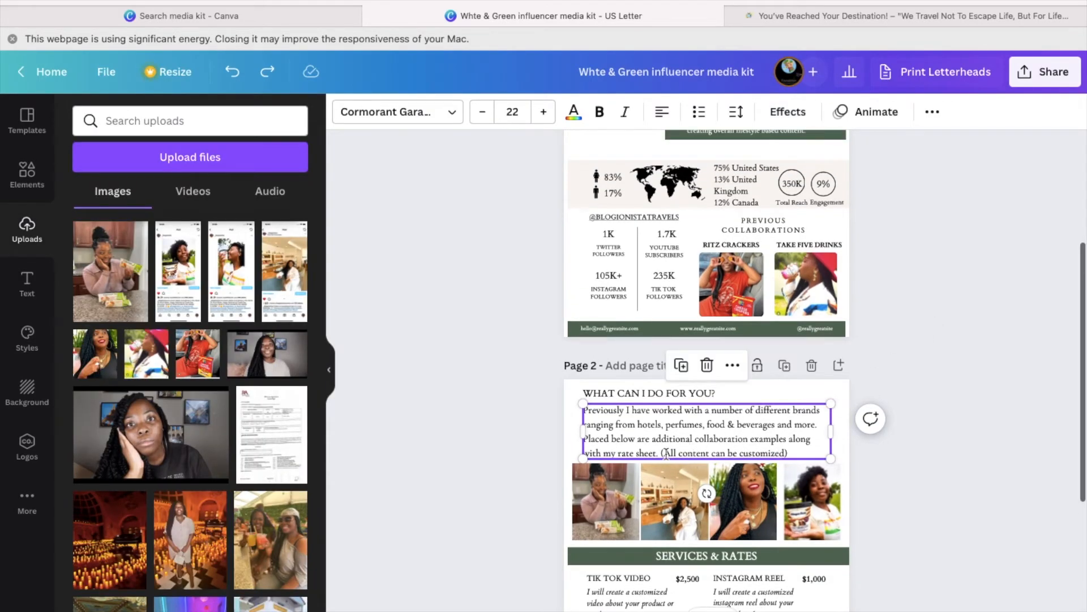
pyautogui.press('super+shift+z')
pyautogui.click(235, 73)
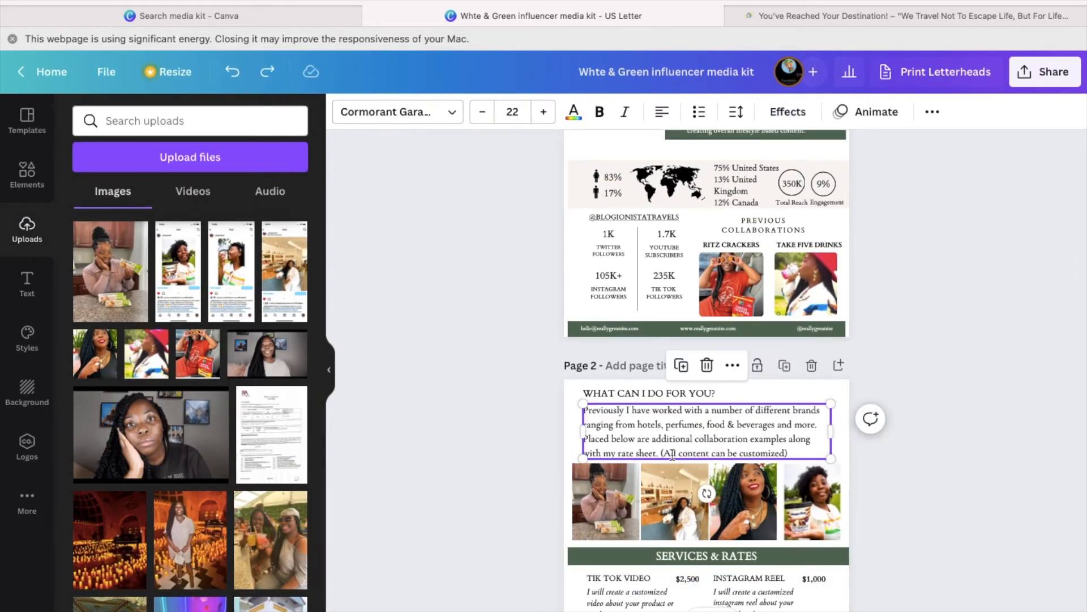
# - Make the 'All content can be customized' phrase bold and red
pyautogui.moveTo(663, 453); pyautogui.dragTo(788, 453)
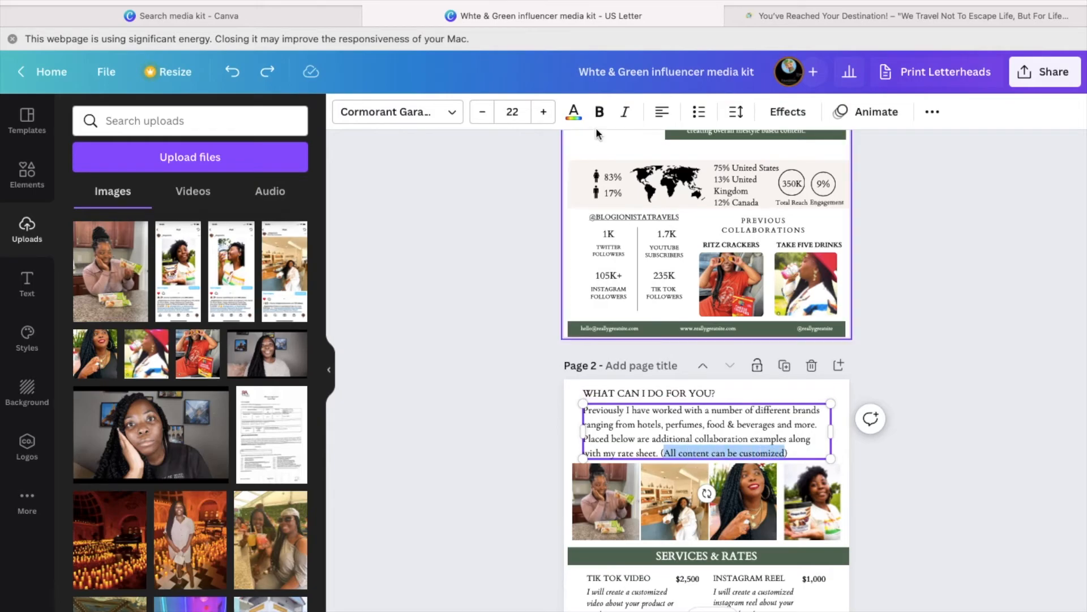
pyautogui.click(601, 114)
pyautogui.click(573, 111)
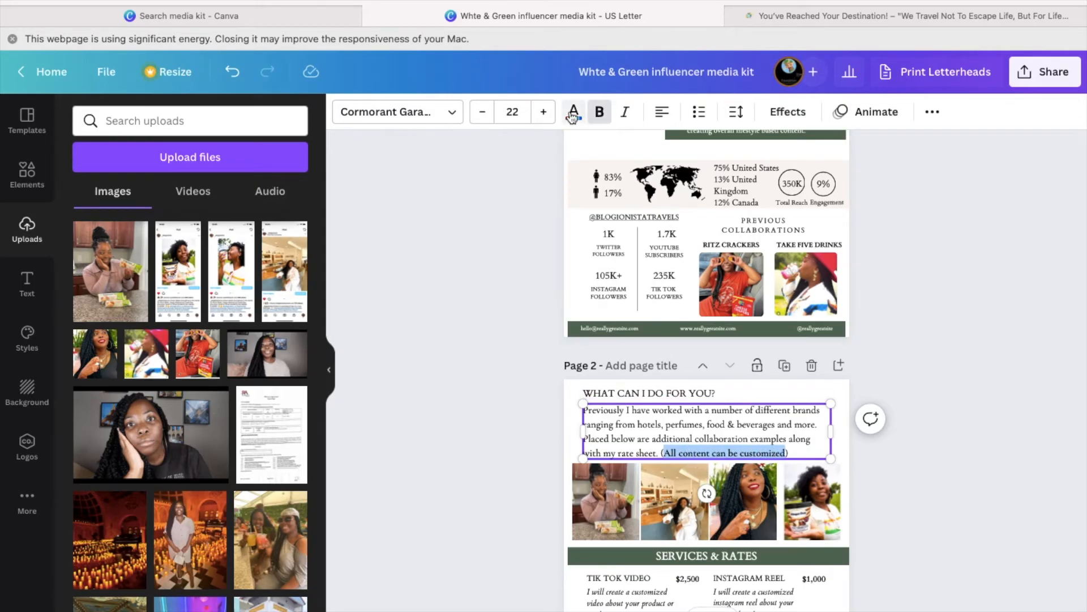
pyautogui.scroll(-3, 169, 340)
pyautogui.click(84, 491)
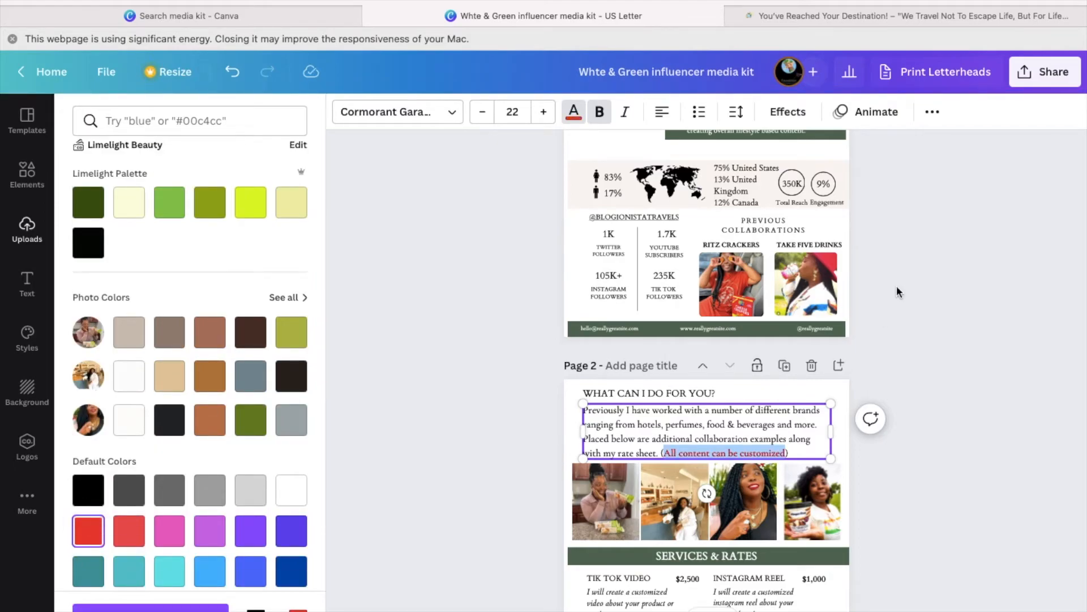
# - Retype the note as (ALL CONTENT CAN BE CUSTOMIZED), widen the box, and reapply bold red
pyautogui.doubleClick(754, 453)
pyautogui.press('BackSpace')
pyautogui.press('BackSpace')
pyautogui.press('BackSpace')
pyautogui.press('BackSpace')
pyautogui.press('BackSpace')
pyautogui.press('BackSpace')
pyautogui.press('BackSpace')
pyautogui.press('BackSpace')
pyautogui.press('BackSpace')
pyautogui.press('BackSpace')
pyautogui.press('BackSpace')
pyautogui.press('BackSpace')
pyautogui.press('BackSpace')
pyautogui.press('BackSpace')
pyautogui.press('BackSpace')
pyautogui.press('BackSpace')
pyautogui.press('BackSpace')
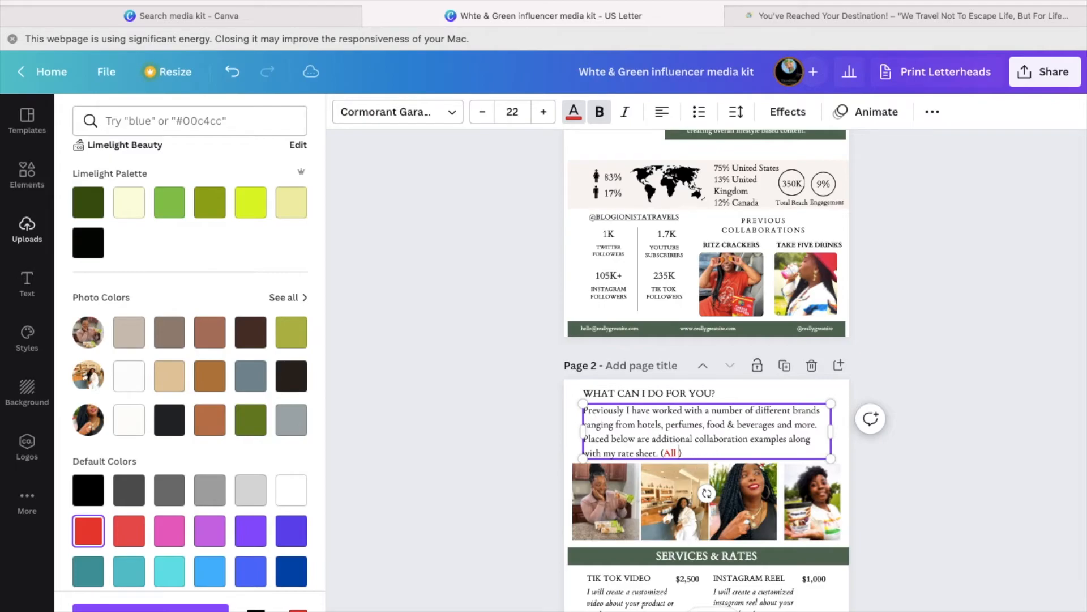
pyautogui.write('(ALL CONTENT CAN BE CUS')
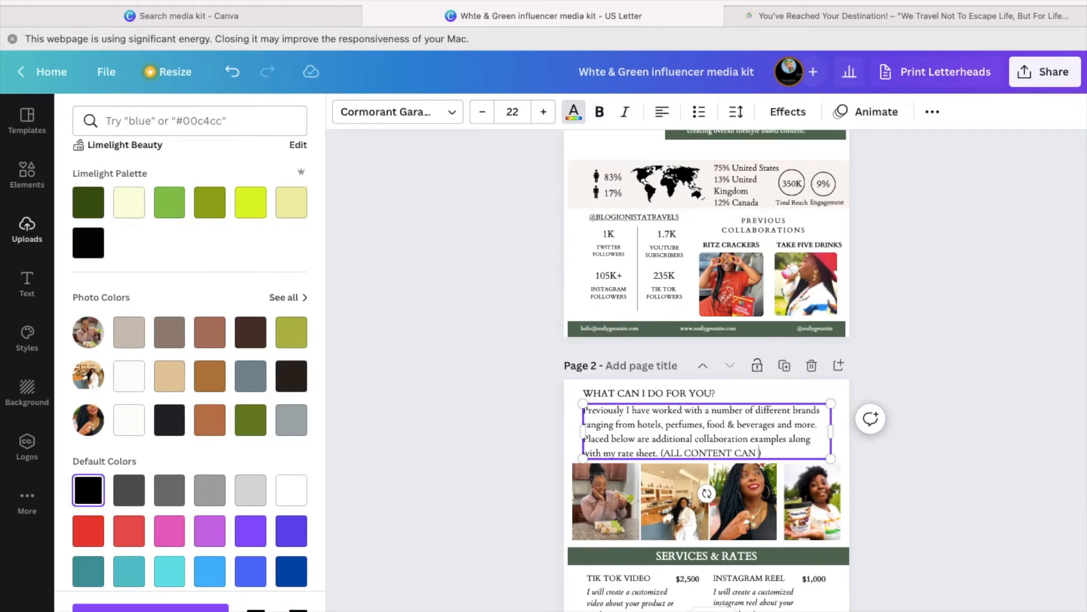
pyautogui.write('TOMIZED')
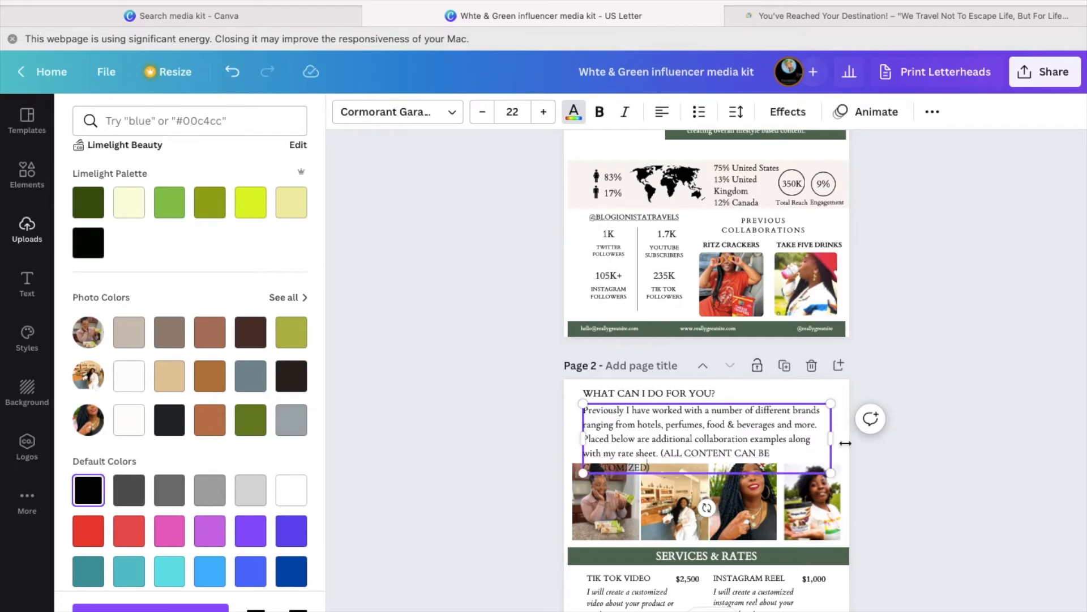
pyautogui.moveTo(830, 431); pyautogui.dragTo(847, 439)
pyautogui.doubleClick(751, 452)
pyautogui.moveTo(611, 452); pyautogui.dragTo(784, 452)
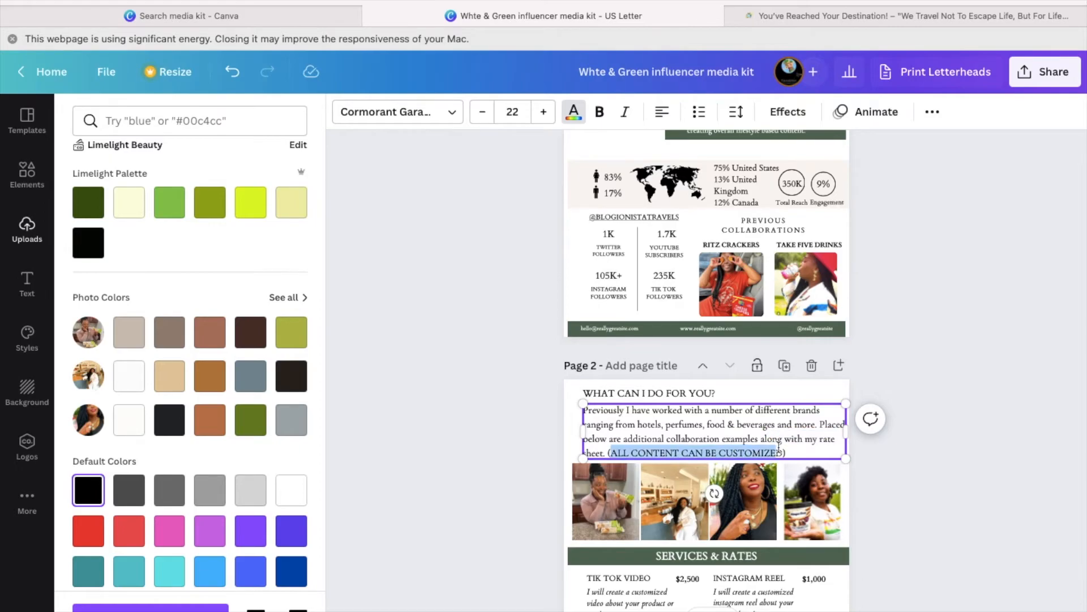
pyautogui.click(599, 112)
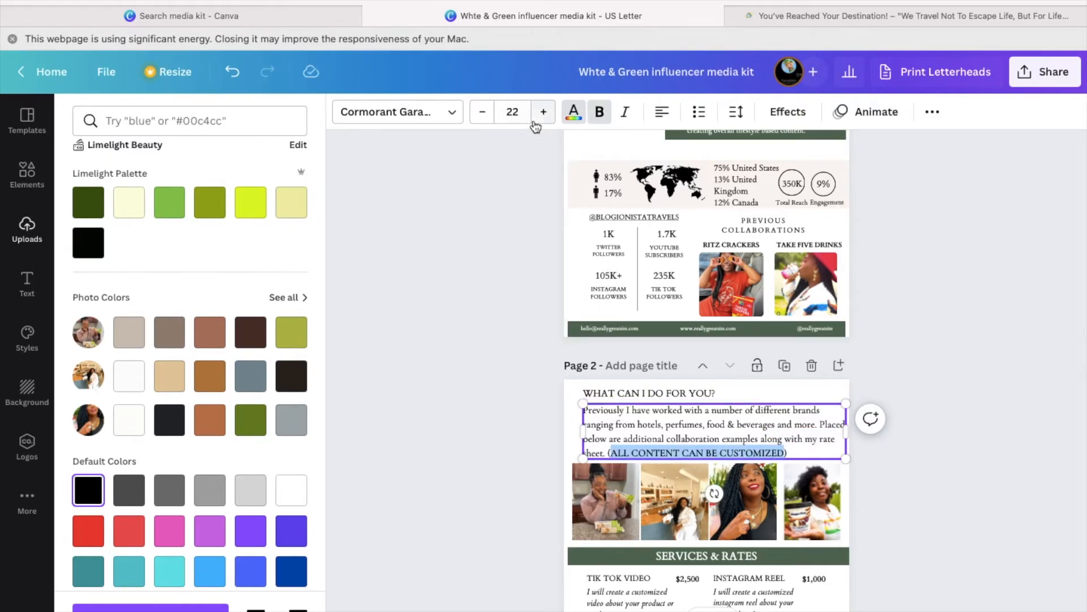
pyautogui.click(573, 111)
pyautogui.scroll(-5, 181, 542)
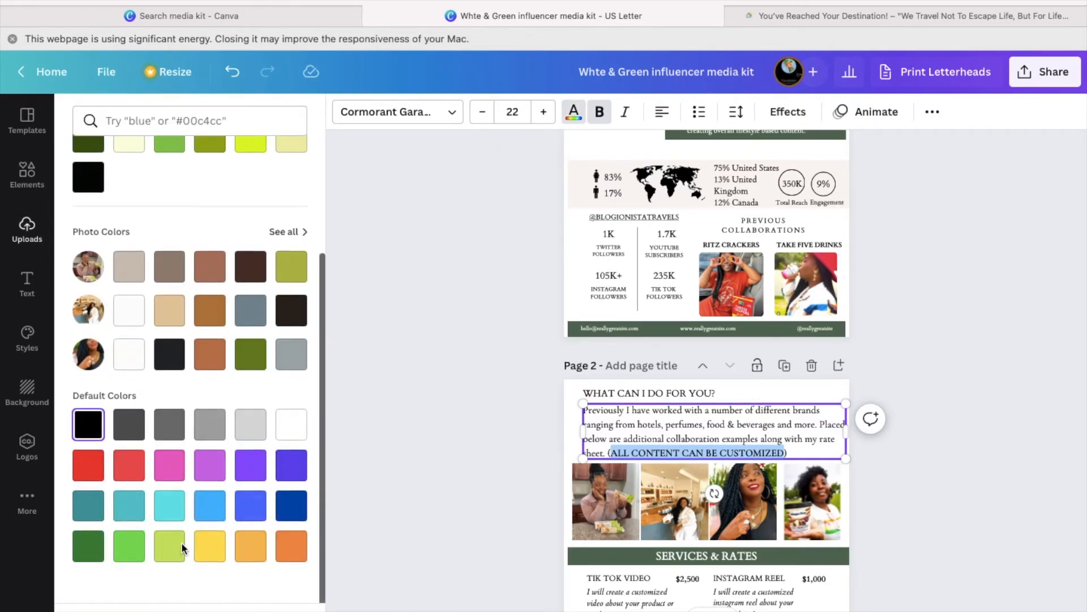
pyautogui.click(88, 487)
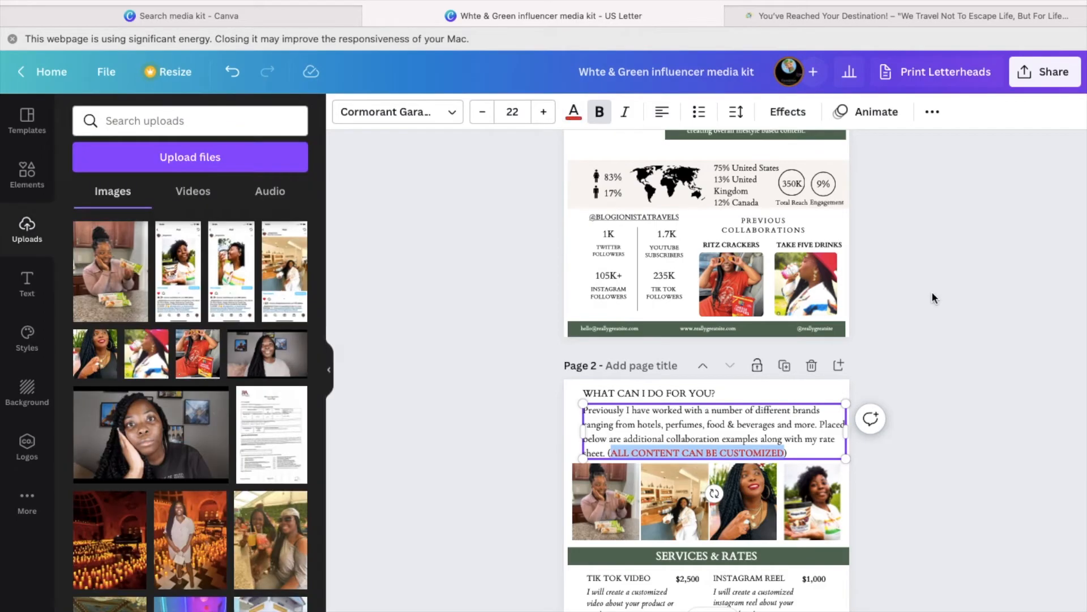
pyautogui.click(950, 278)
pyautogui.scroll(-5, 952, 283)
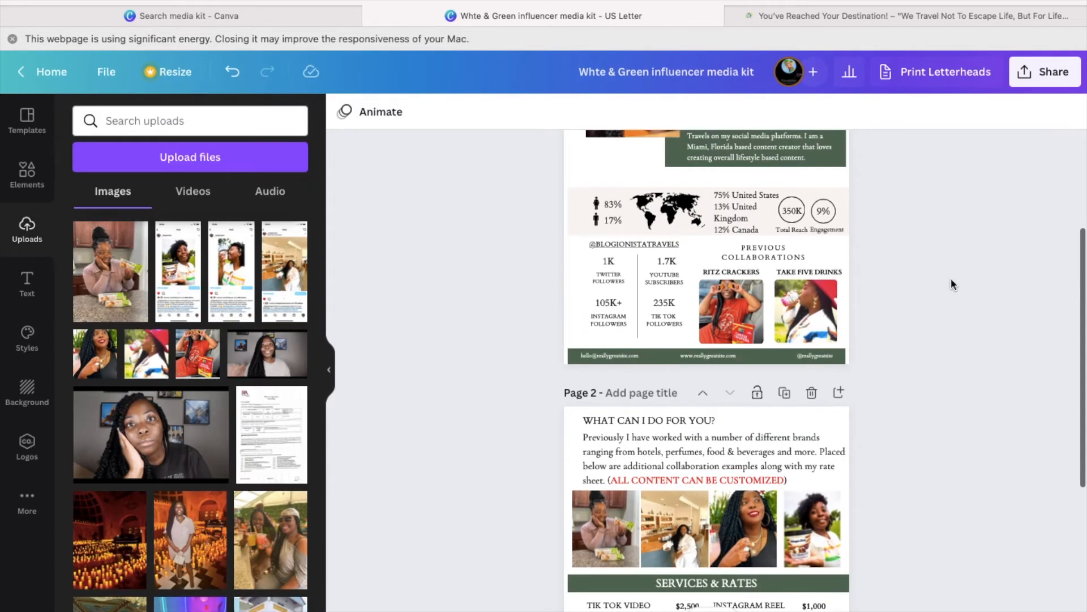
pyautogui.scroll(5, 951, 278)
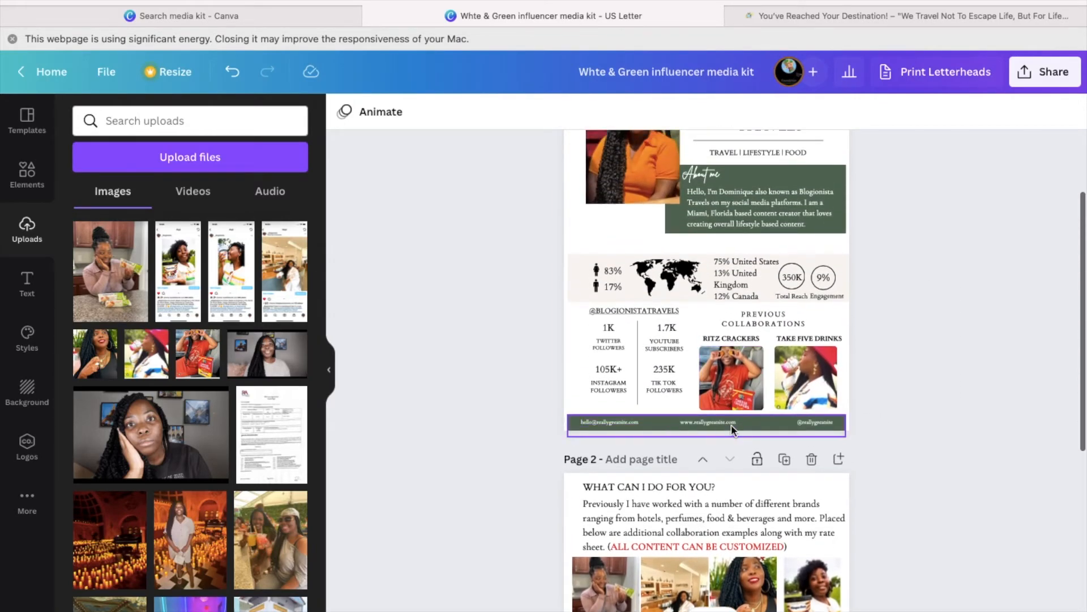
# - Set the page 1 footer e-mail text to font size 15
pyautogui.click(652, 426)
pyautogui.doubleClick(621, 424)
pyautogui.click(512, 111)
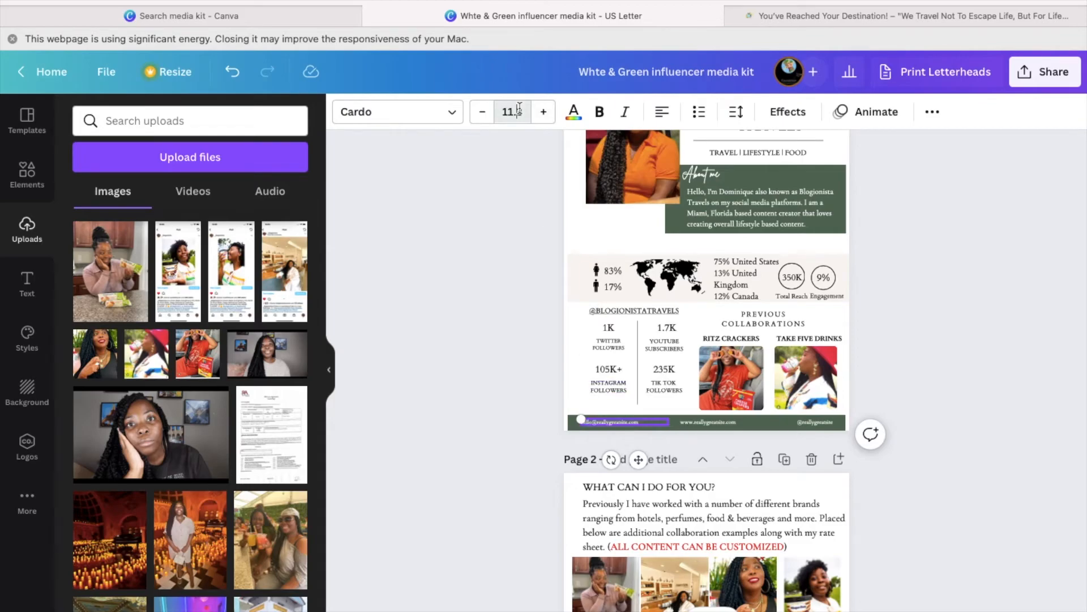
pyautogui.write('15')
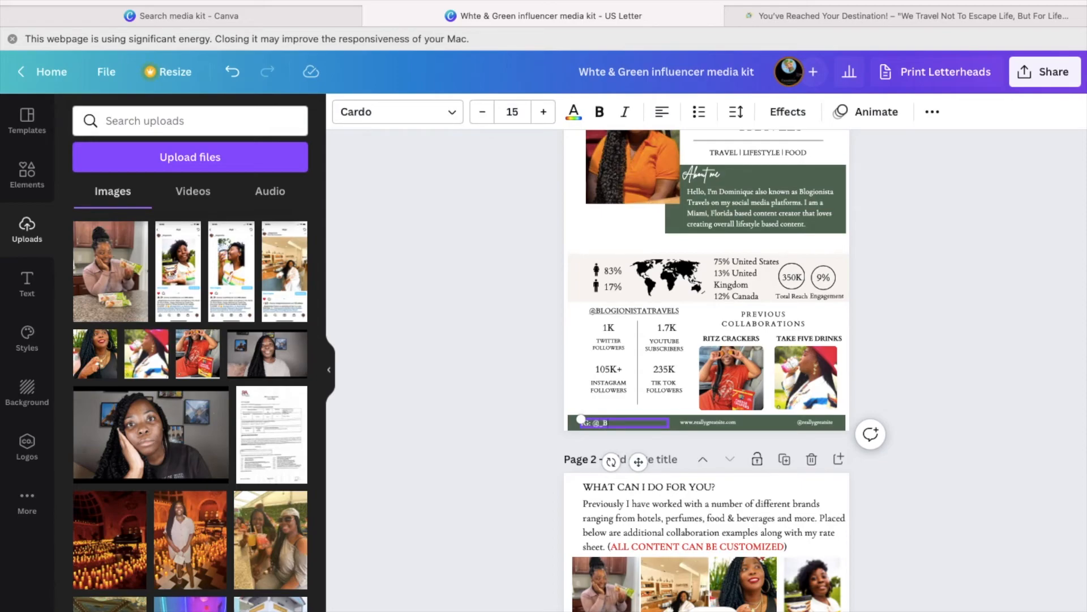
# - Copy the creator's Instagram profile address from the browser
pyautogui.hotkey('ctrl', 'Tab')
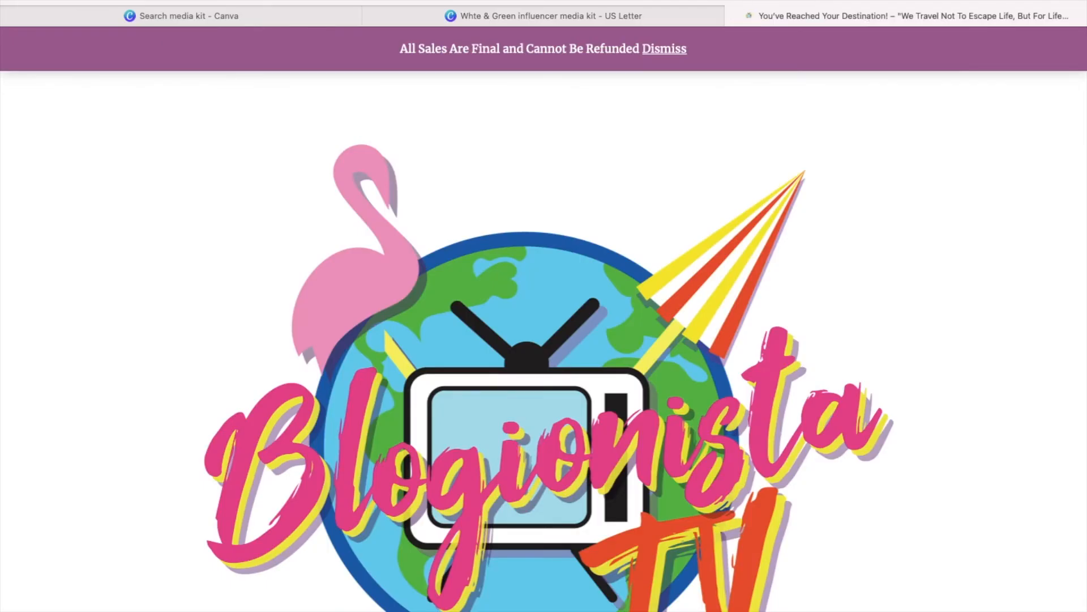
pyautogui.press('super+l')
pyautogui.write('instagram')
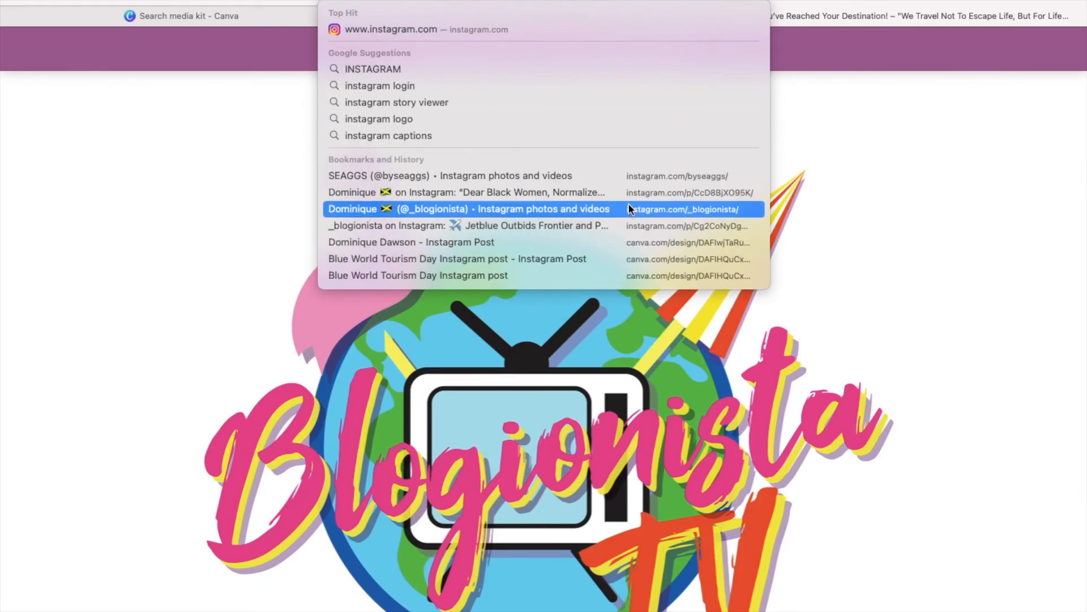
pyautogui.click(627, 205)
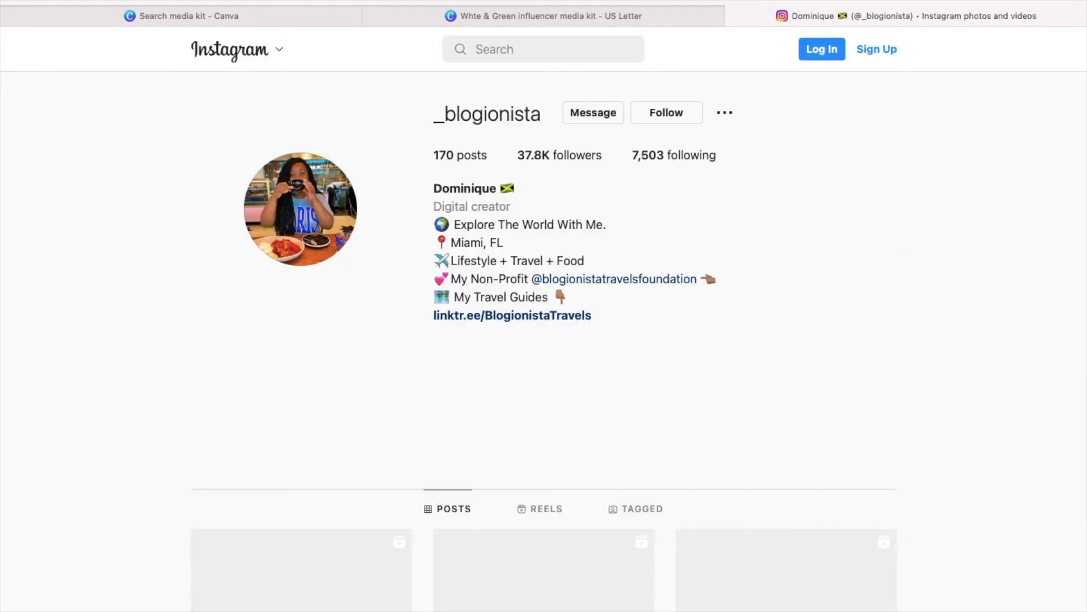
pyautogui.rightClick(575, 8)
pyautogui.click(882, 160)
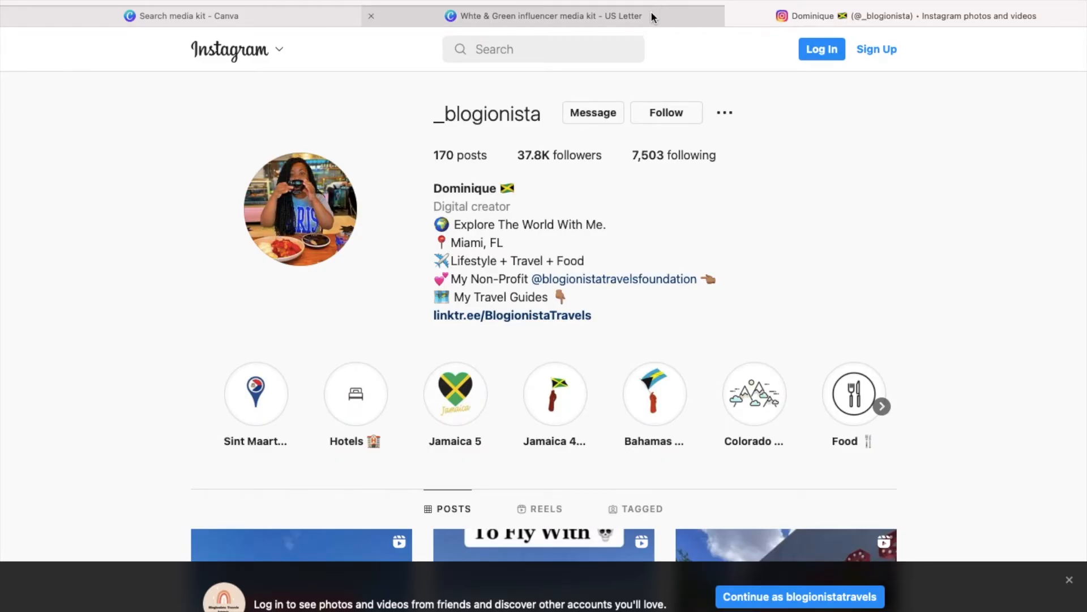
# - Link the footer handle to the copied Instagram profile address
pyautogui.click(650, 13)
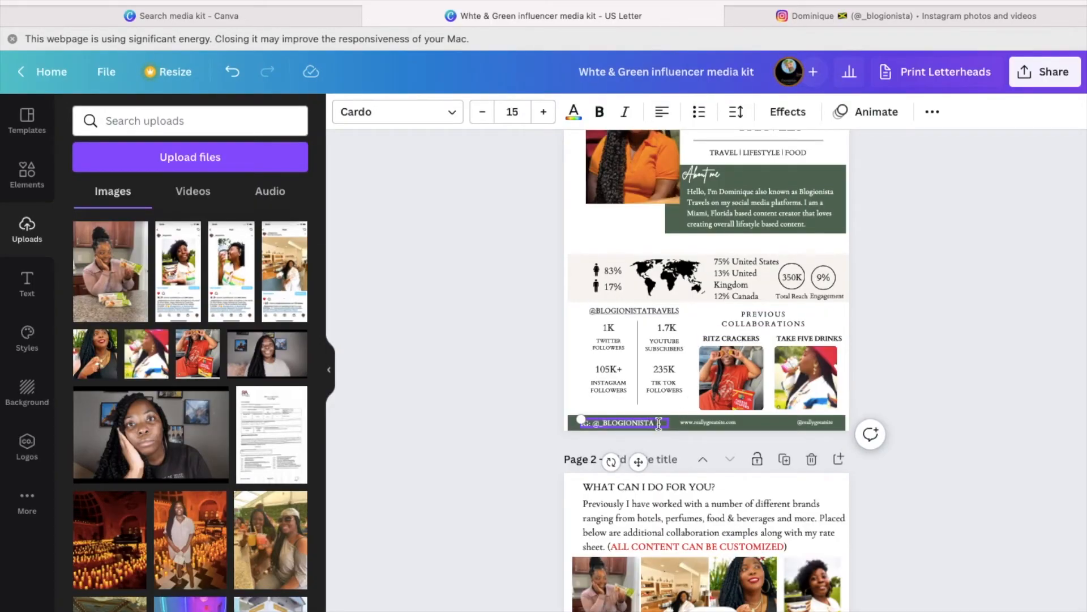
pyautogui.click(931, 115)
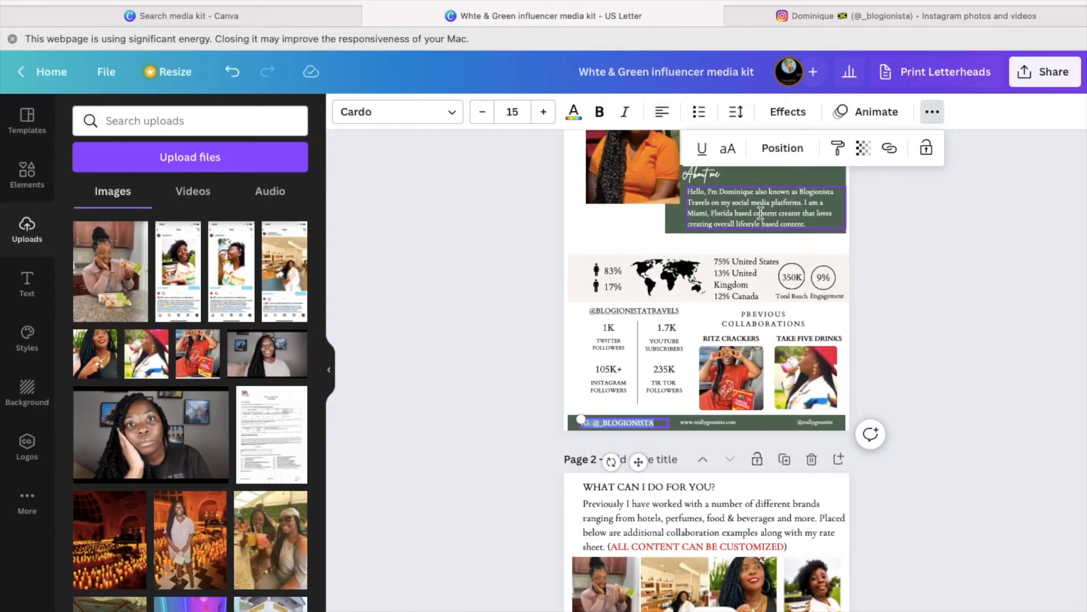
pyautogui.click(889, 149)
pyautogui.write('https://www.instagram.com/_blogionista/')
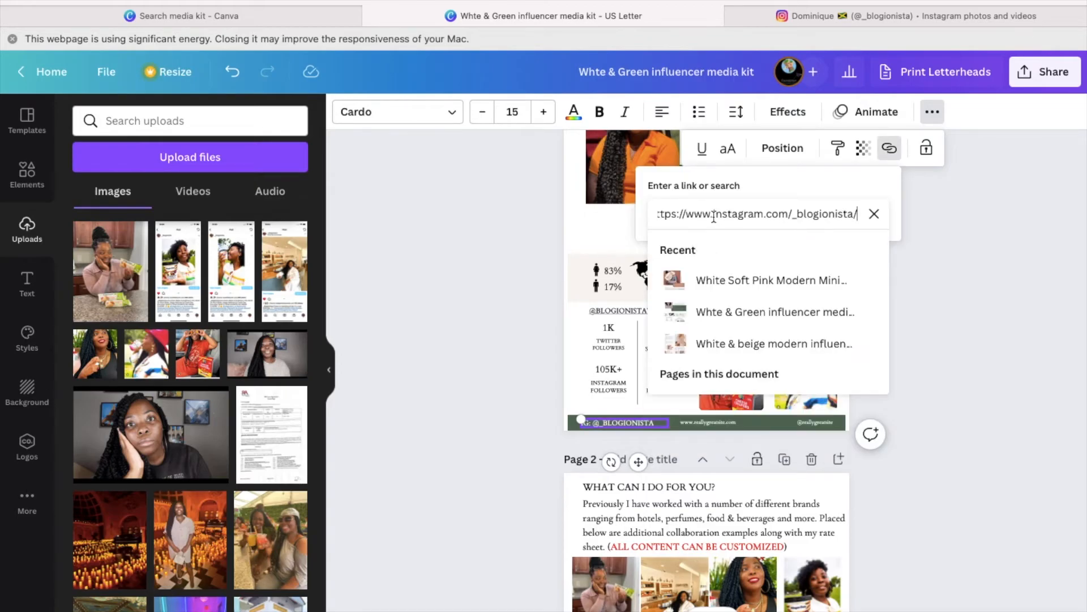
pyautogui.press('Return')
pyautogui.click(855, 395)
pyautogui.scroll(-5, 897, 416)
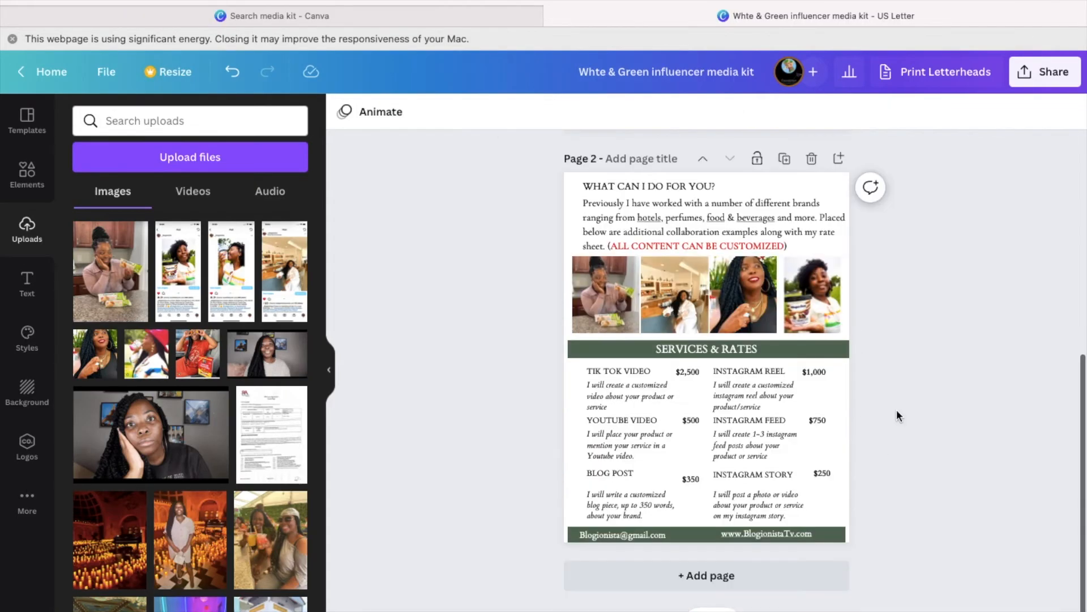
# - Download all pages of the media kit as PDF Standard from the Share menu
pyautogui.click(1026, 78)
pyautogui.click(932, 253)
pyautogui.click(932, 254)
pyautogui.click(932, 253)
pyautogui.click(932, 253)
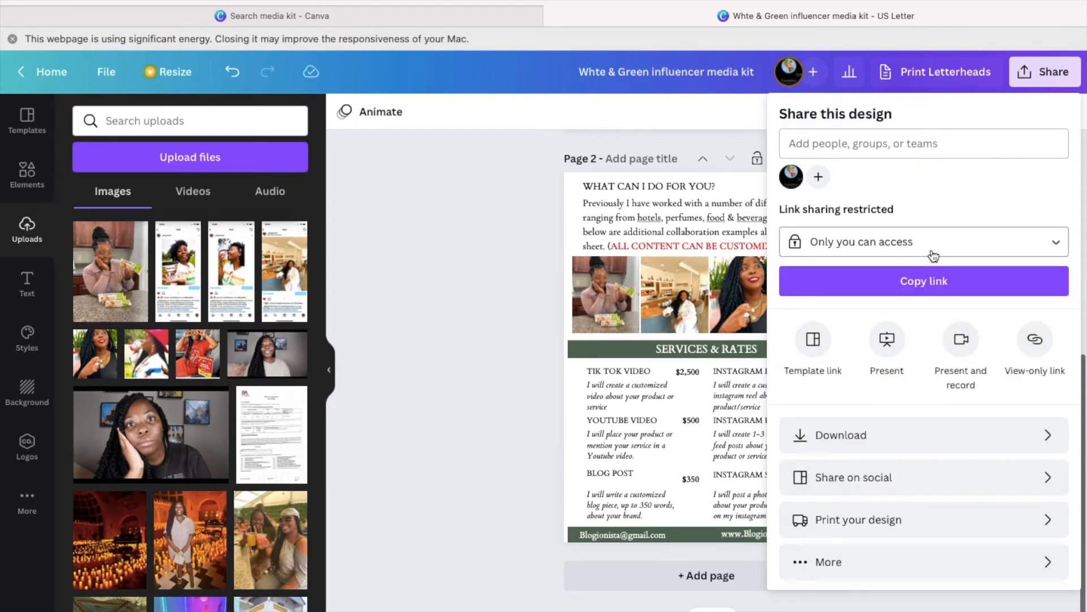
pyautogui.click(886, 440)
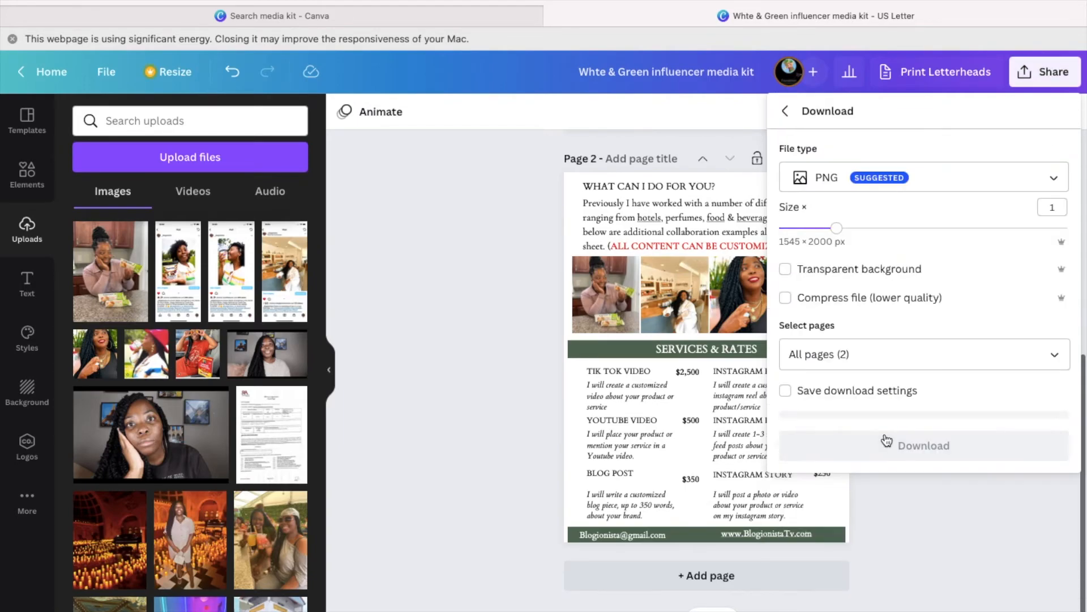
pyautogui.click(862, 177)
pyautogui.click(850, 249)
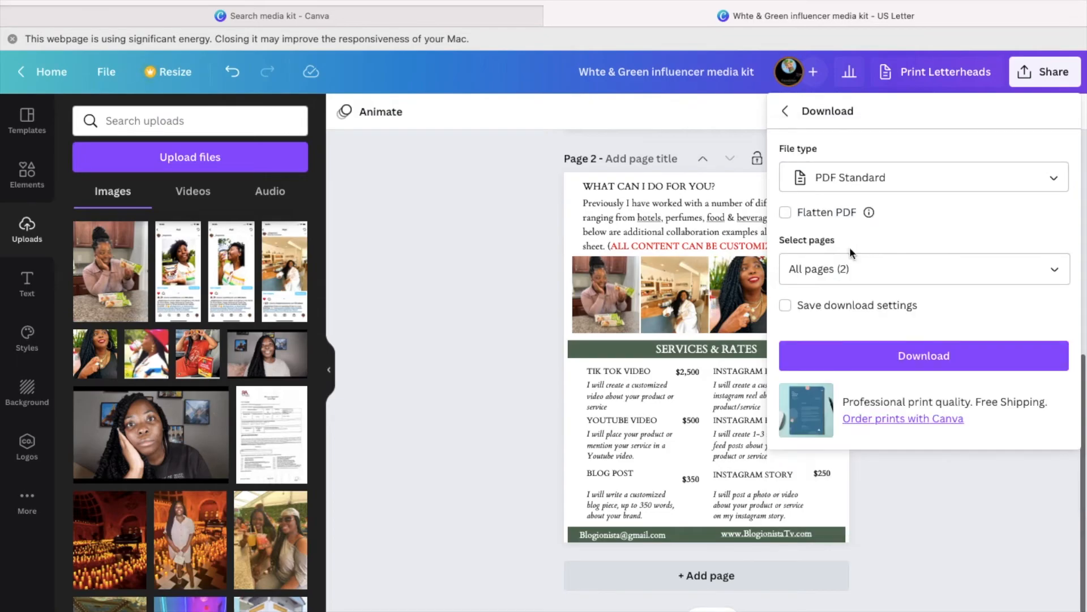
pyautogui.click(875, 364)
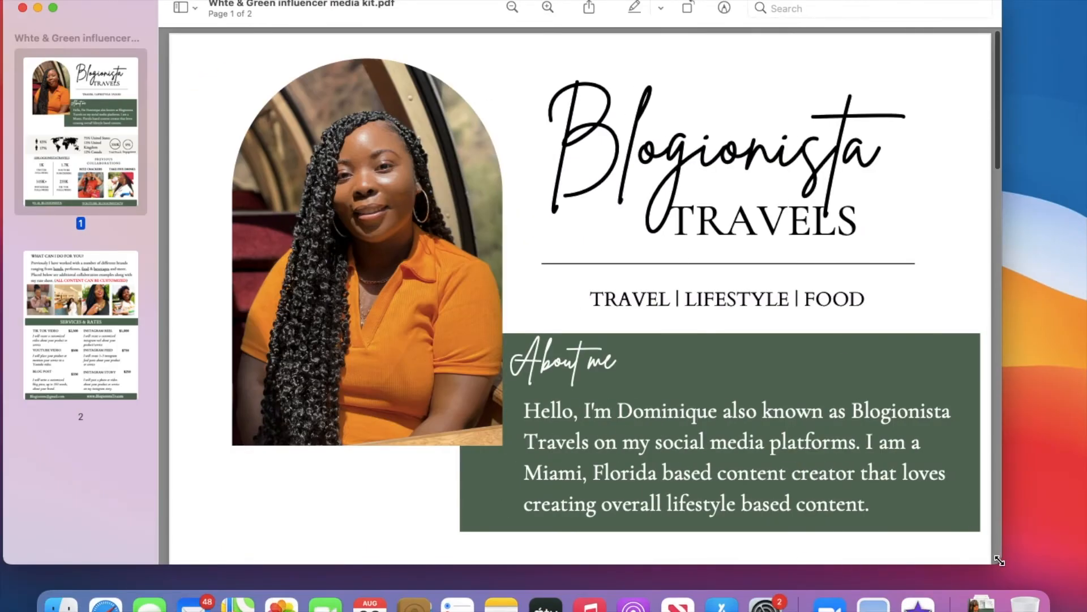
# - Enlarge the Preview window, scroll through PDF page 1, then switch to the TikTok profile
pyautogui.moveTo(1000, 561); pyautogui.dragTo(1061, 583)
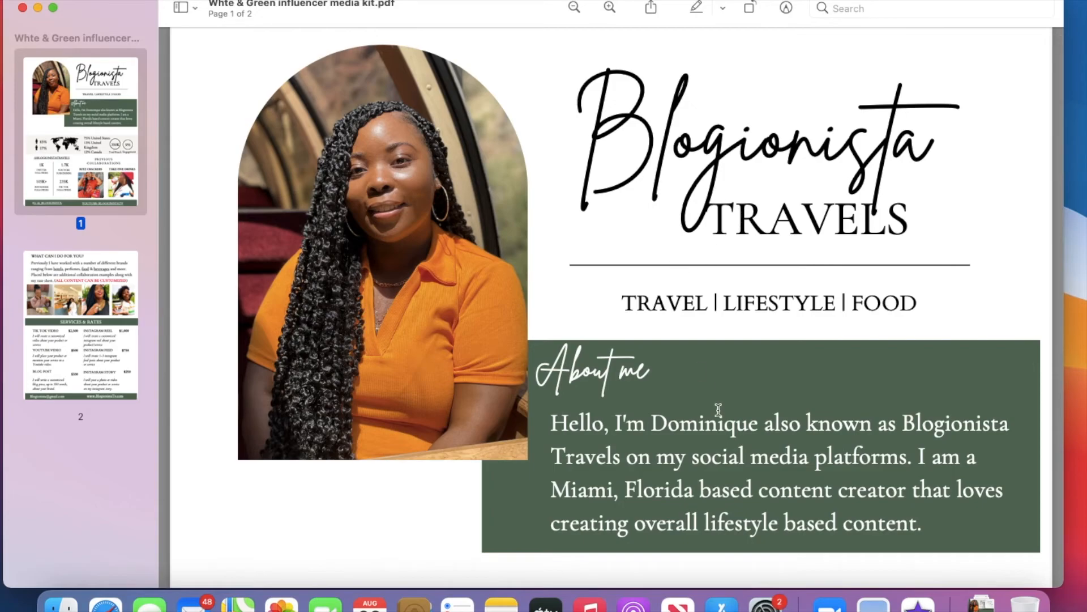
pyautogui.scroll(-2, 718, 409)
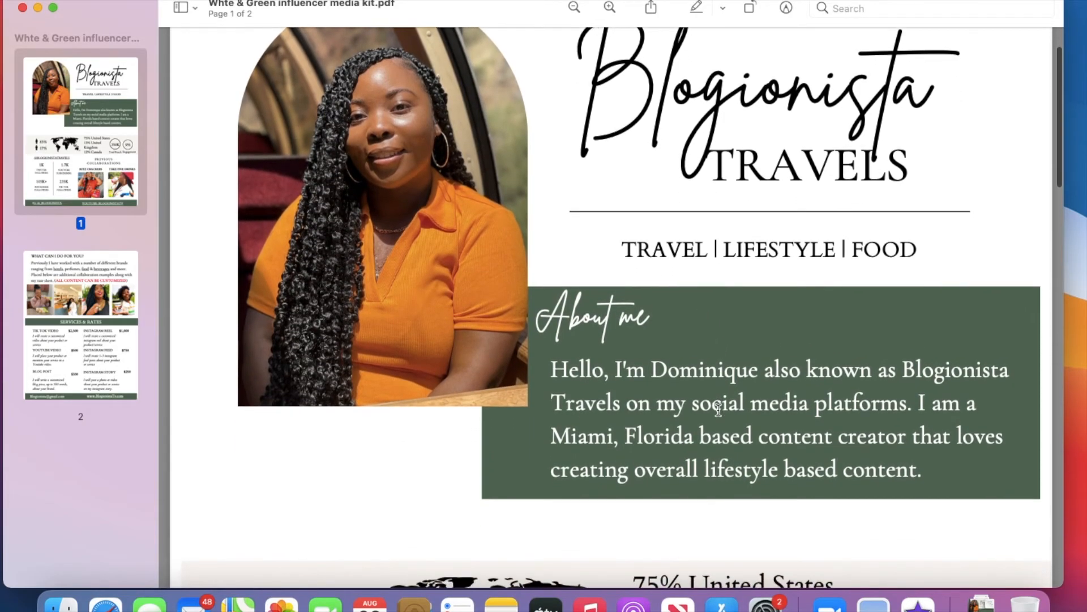
pyautogui.scroll(-1, 835, 419)
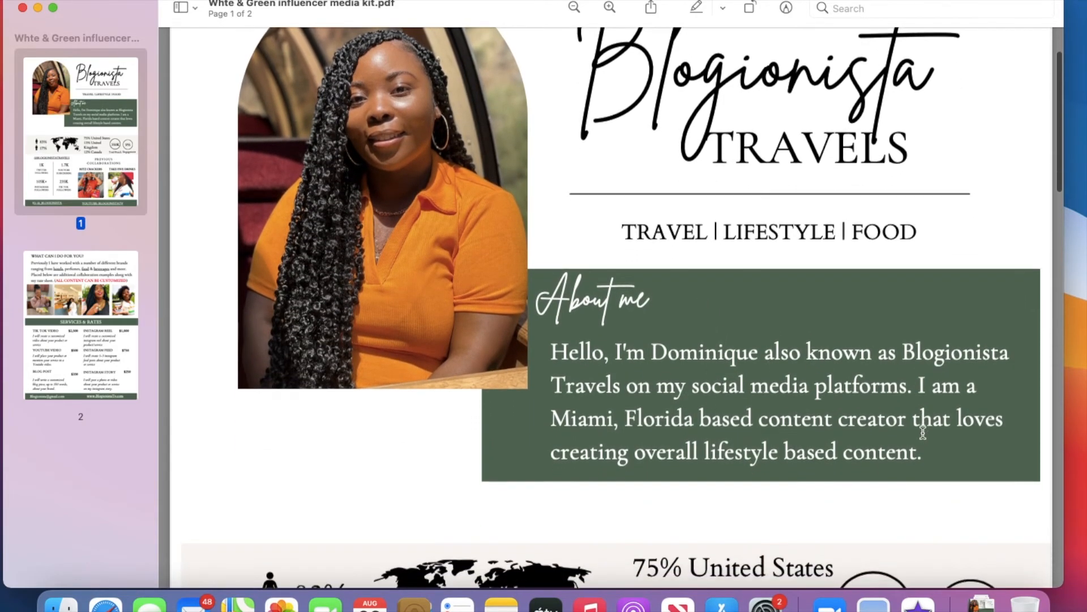
pyautogui.scroll(-1, 749, 466)
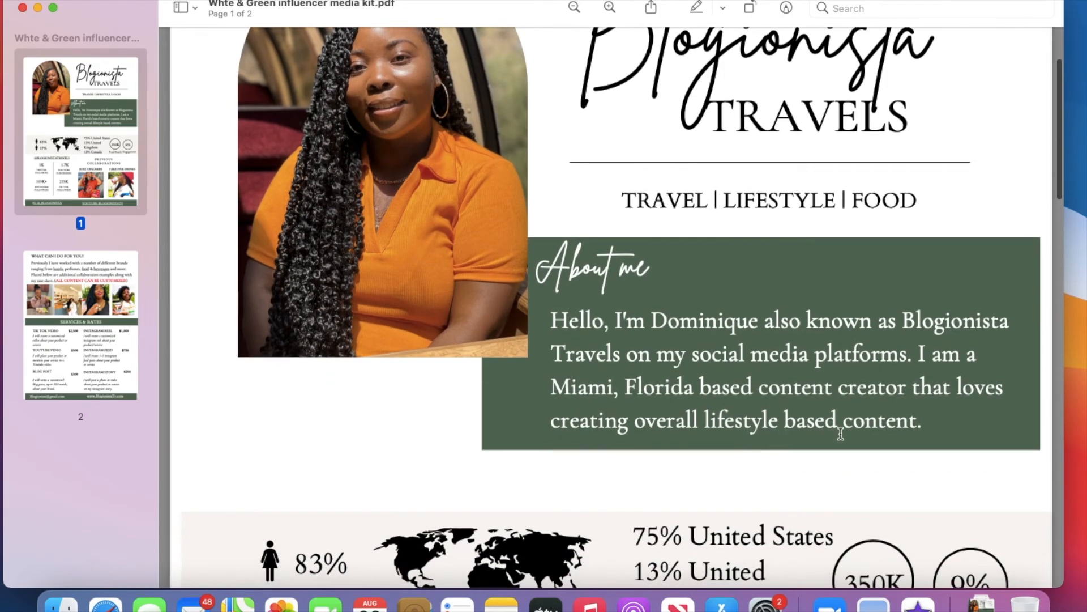
pyautogui.scroll(-7, 873, 408)
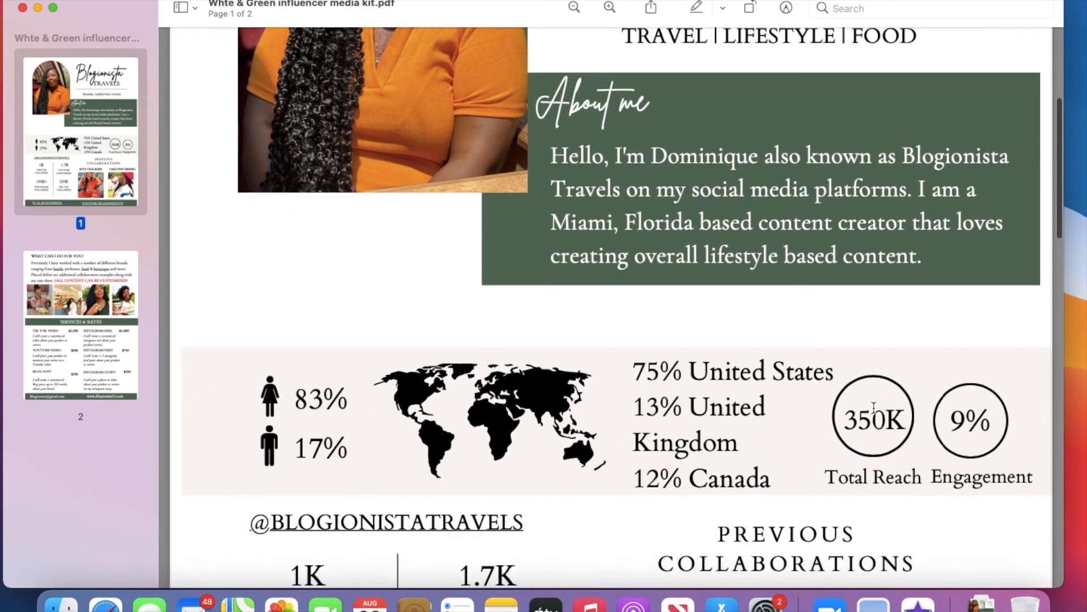
pyautogui.scroll(-6, 743, 371)
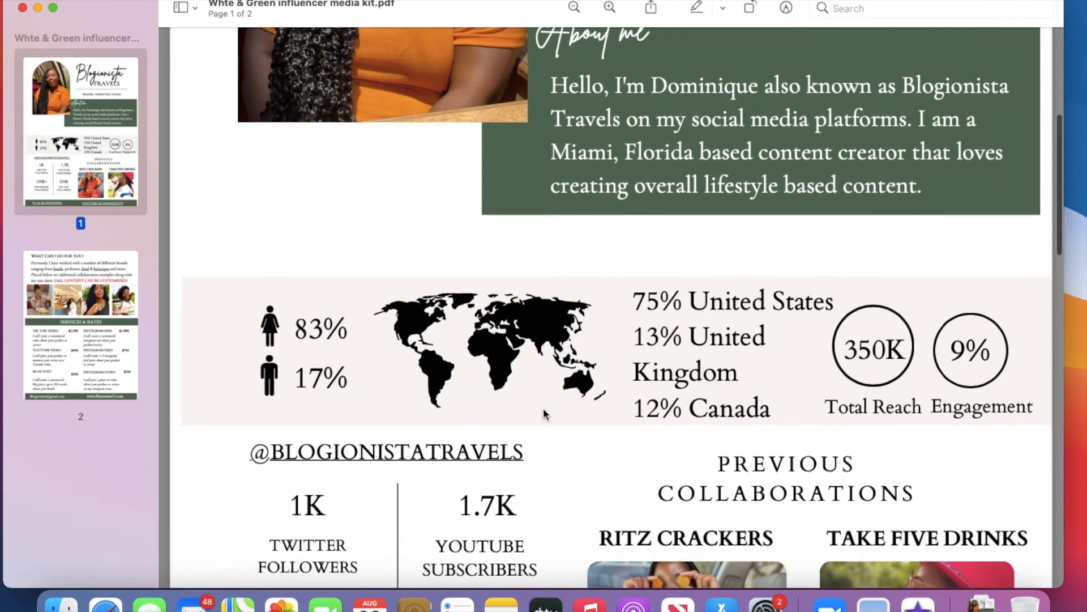
pyautogui.hotkey('ctrl', 'Right')
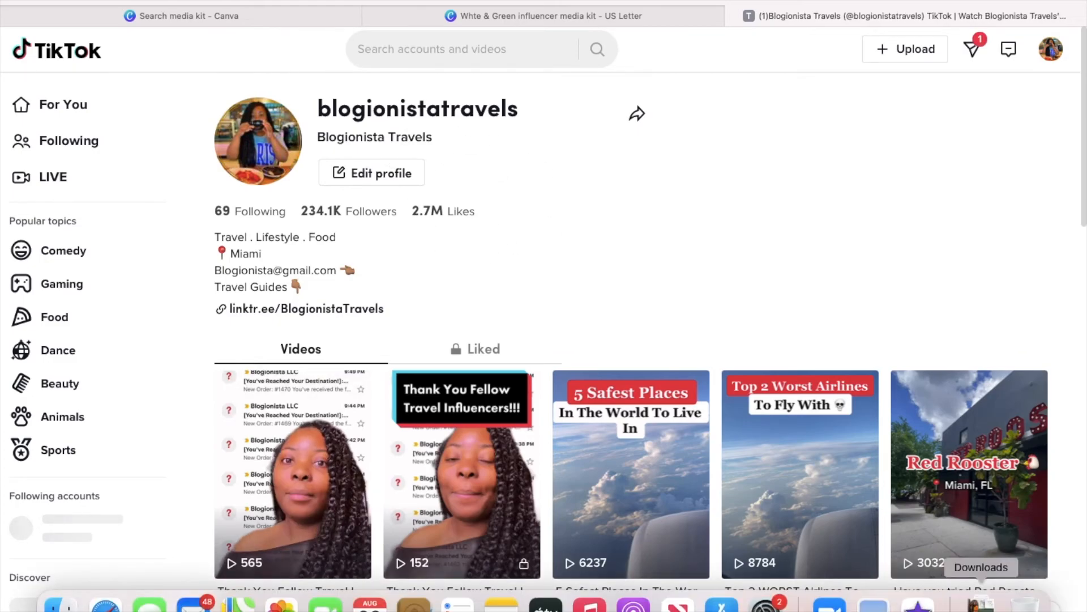
# - Reopen the media kit PDF from Downloads and test the Instagram footer link
pyautogui.click(988, 588)
pyautogui.click(987, 568)
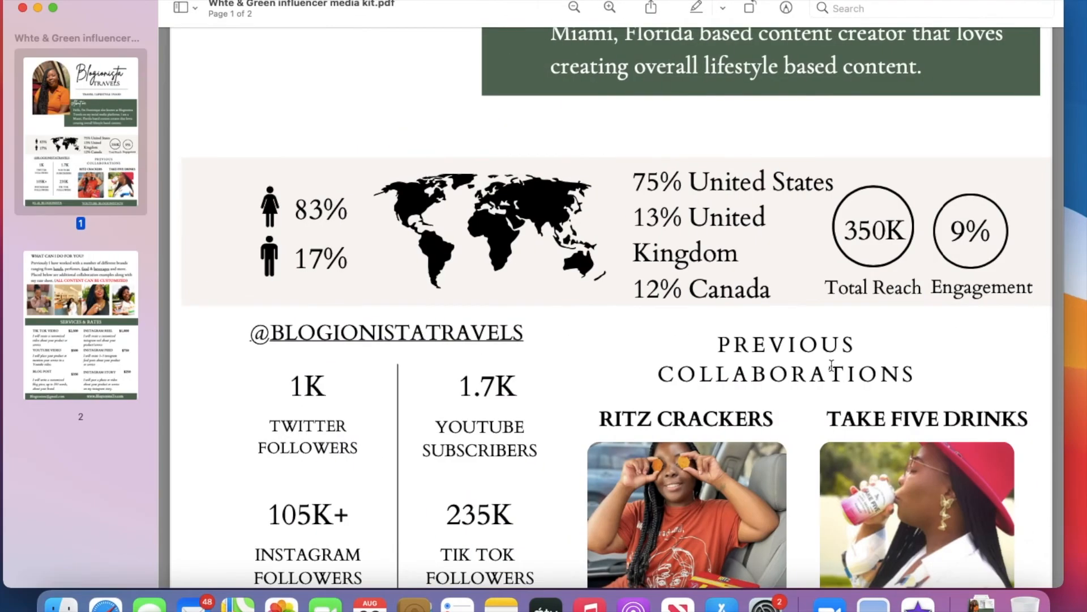
pyautogui.scroll(-5, 673, 337)
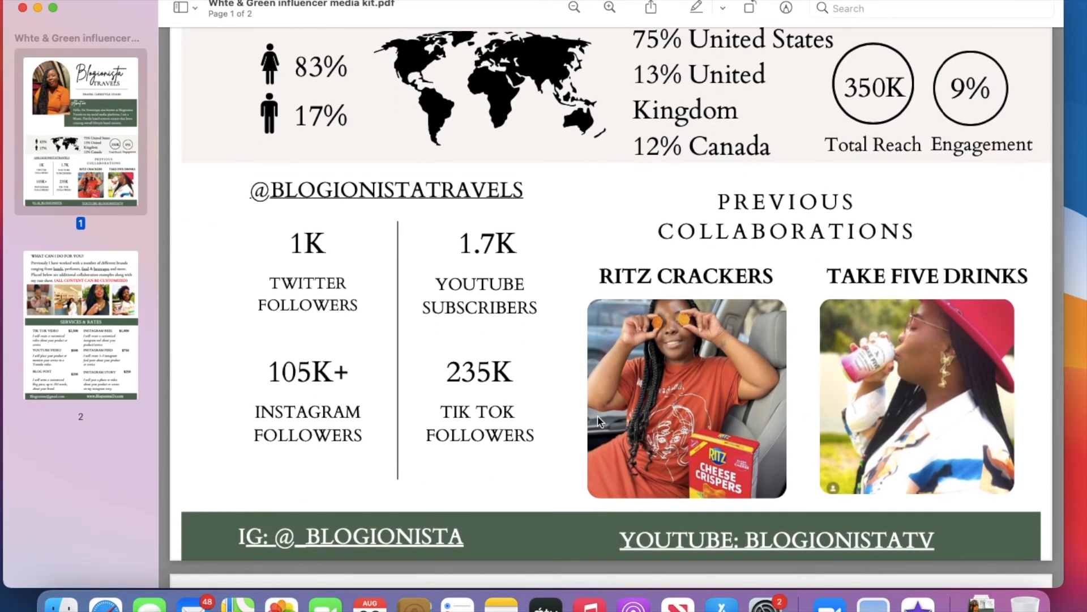
pyautogui.scroll(-8, 488, 445)
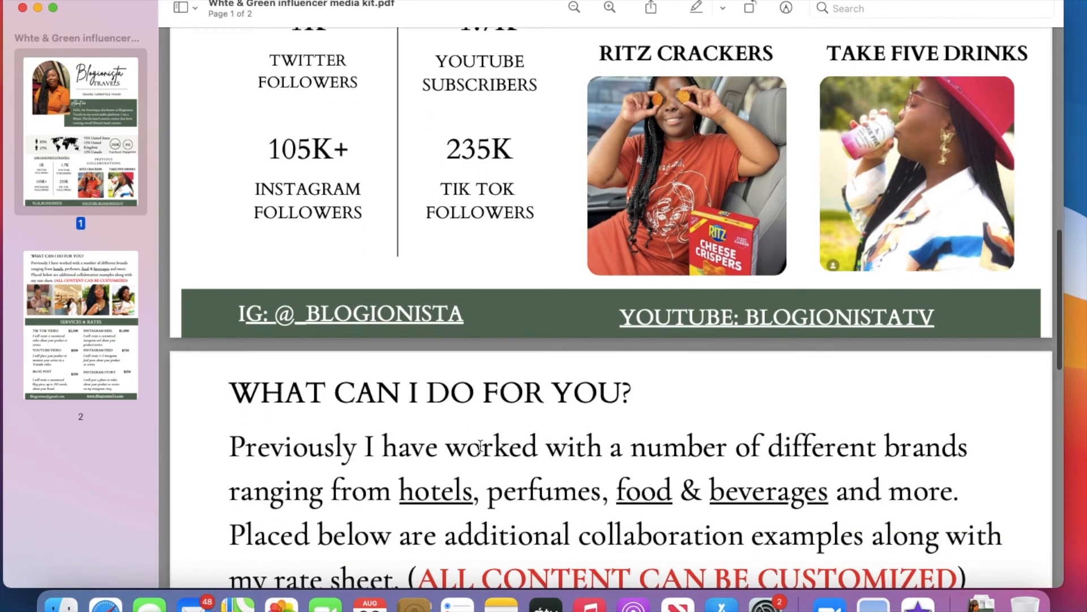
pyautogui.click(427, 311)
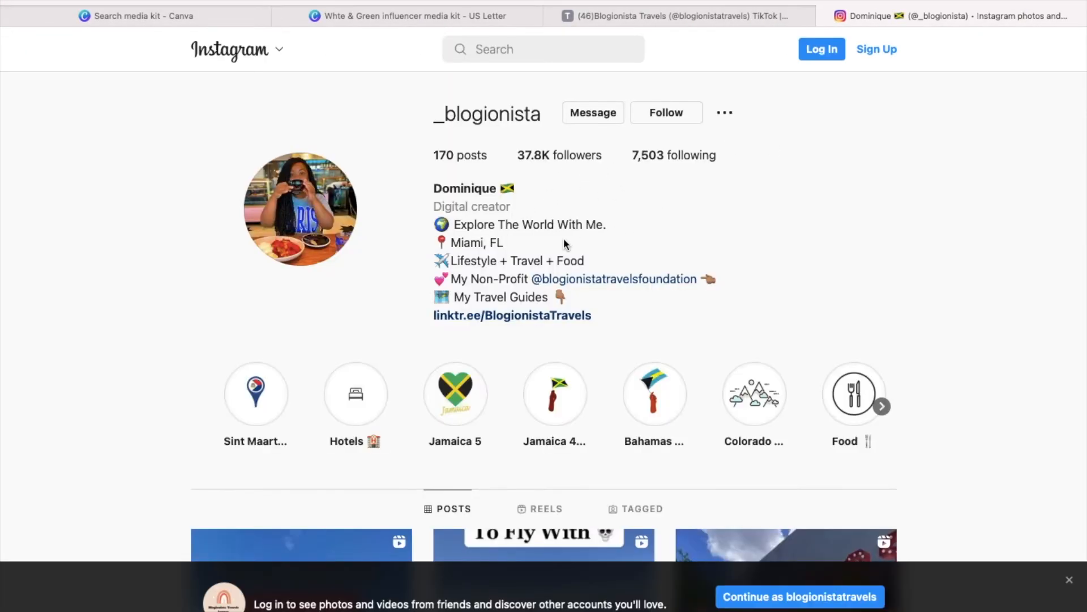
# - Return to the PDF and test the YouTube footer link
pyautogui.click(982, 599)
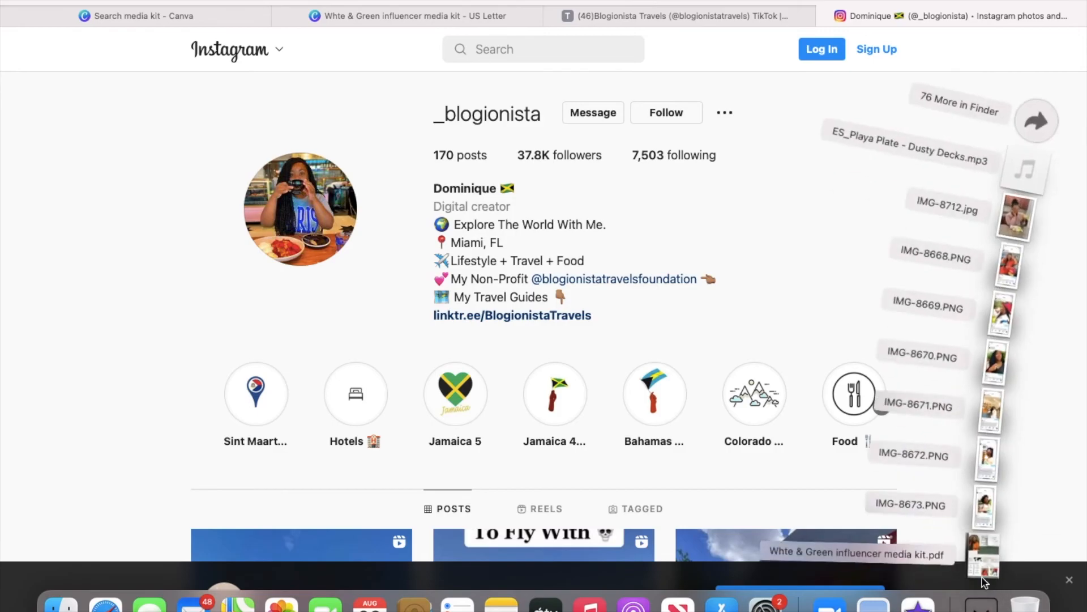
pyautogui.click(963, 552)
pyautogui.click(674, 317)
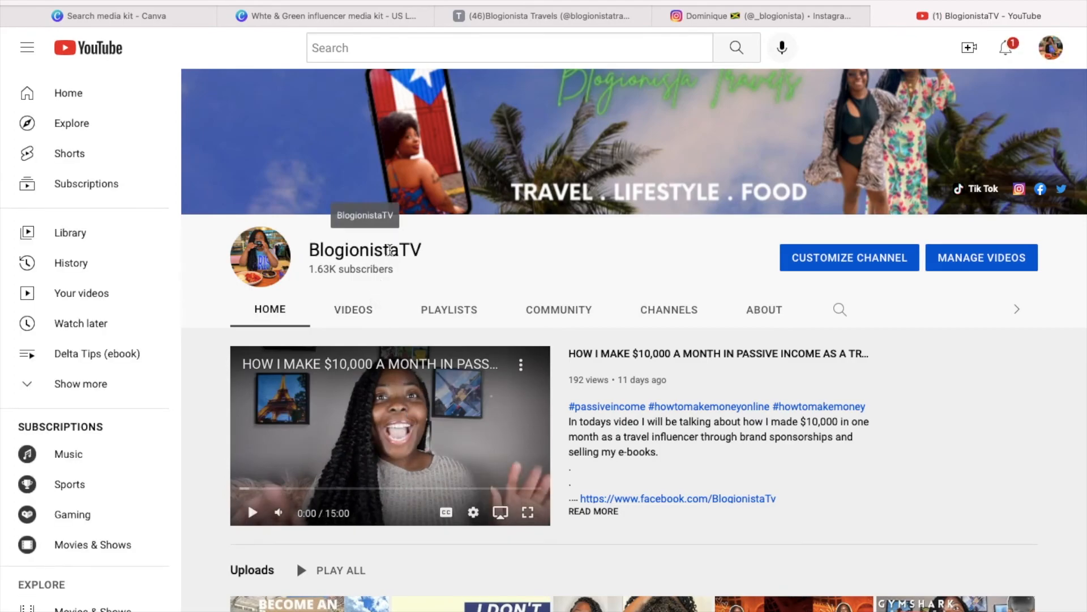
# - Return to the PDF and test the 'hotels' link on page 2
pyautogui.click(982, 599)
pyautogui.click(960, 549)
pyautogui.scroll(-5, 567, 414)
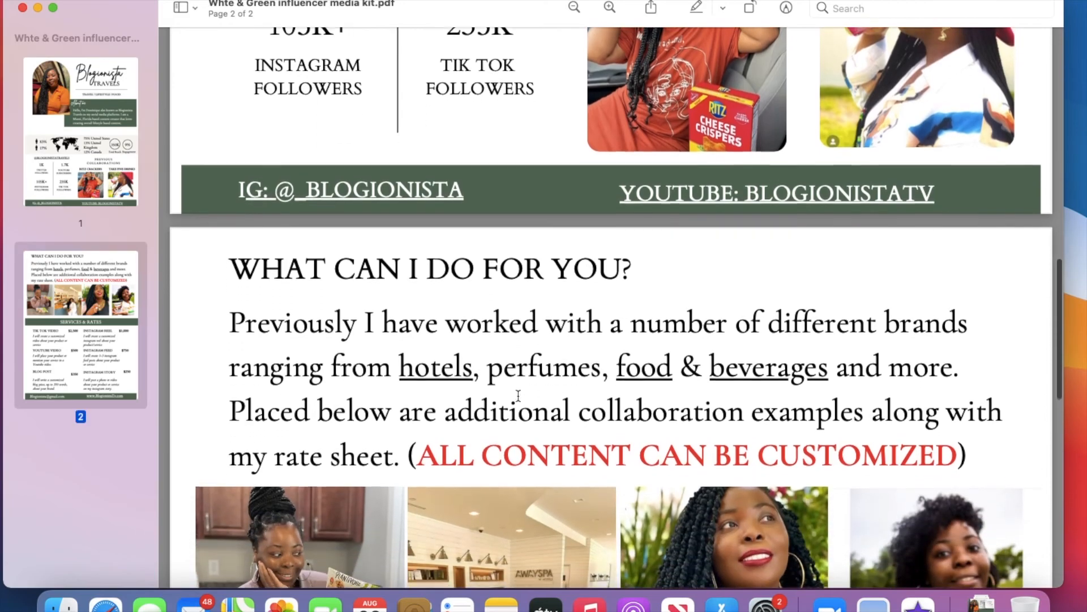
pyautogui.scroll(-2, 519, 395)
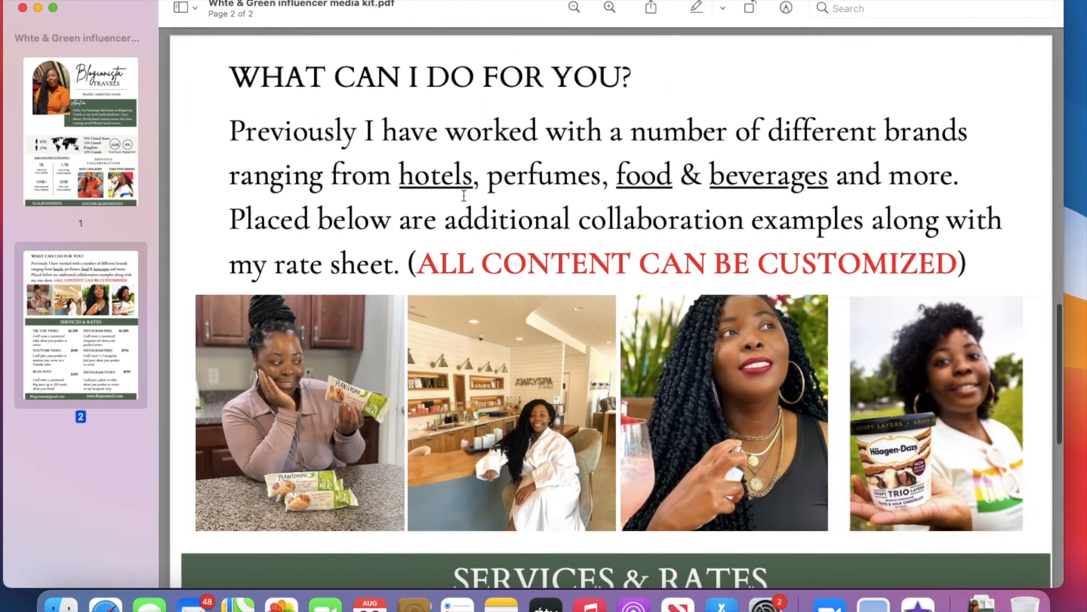
pyautogui.click(459, 184)
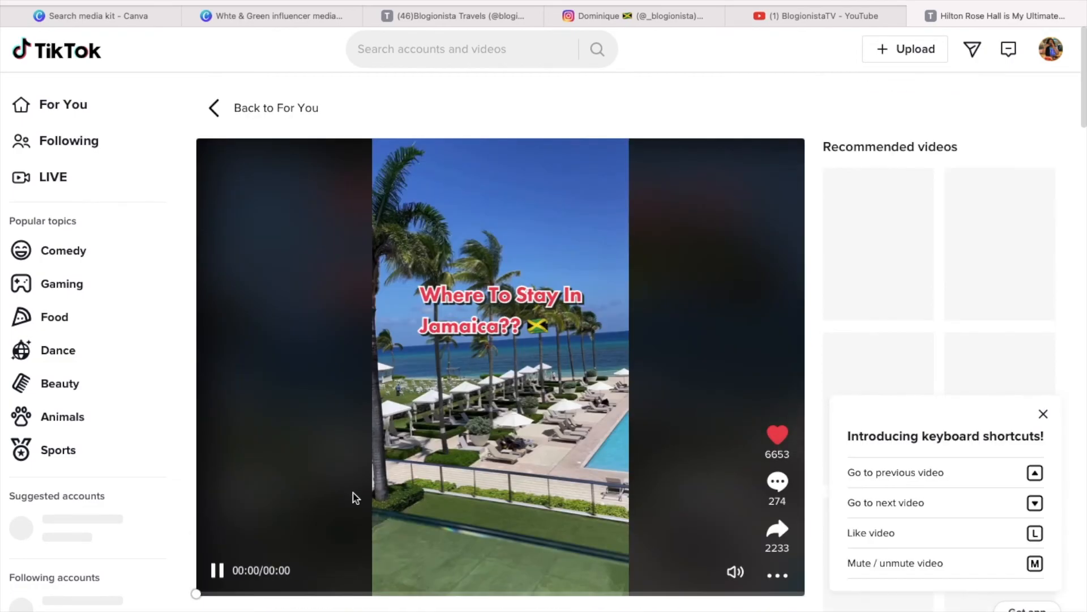
# - Like and play the linked TikTok hotel video, then close its tab
pyautogui.scroll(-1, 355, 497)
pyautogui.doubleClick(406, 425)
pyautogui.click(260, 552)
pyautogui.press('XF86AudioRaiseVolume')
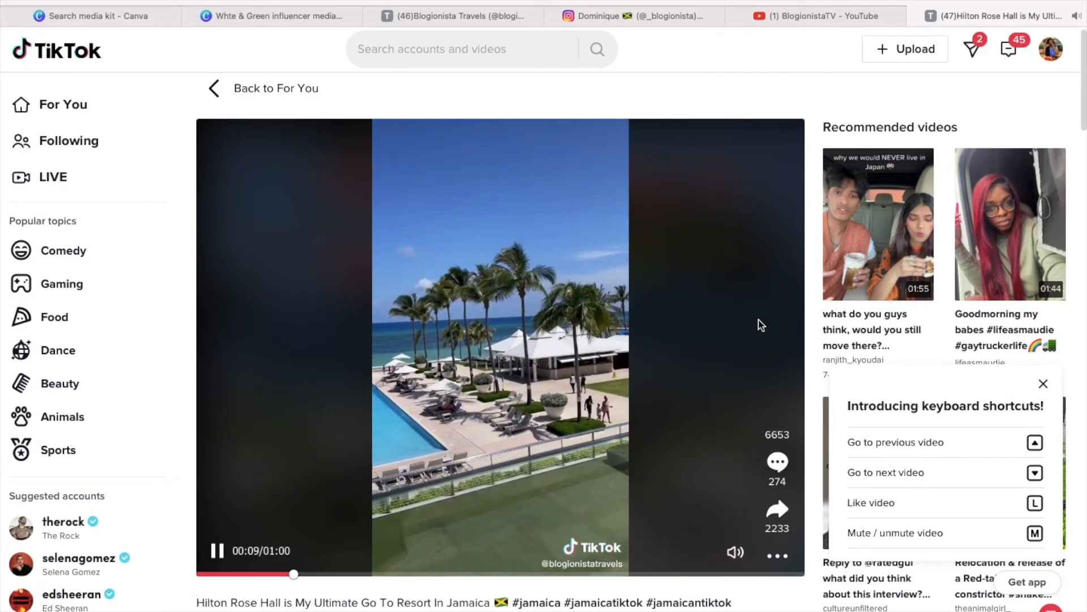
pyautogui.click(916, 16)
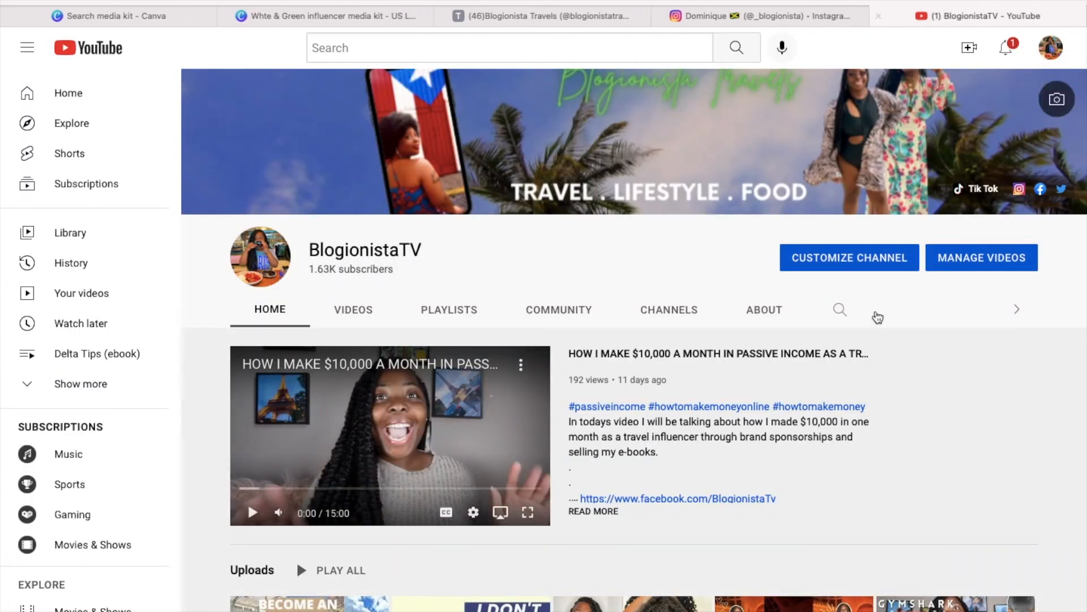
# - Reopen the PDF, test the 'food' link, play the TikTok video and close it
pyautogui.click(982, 601)
pyautogui.click(986, 553)
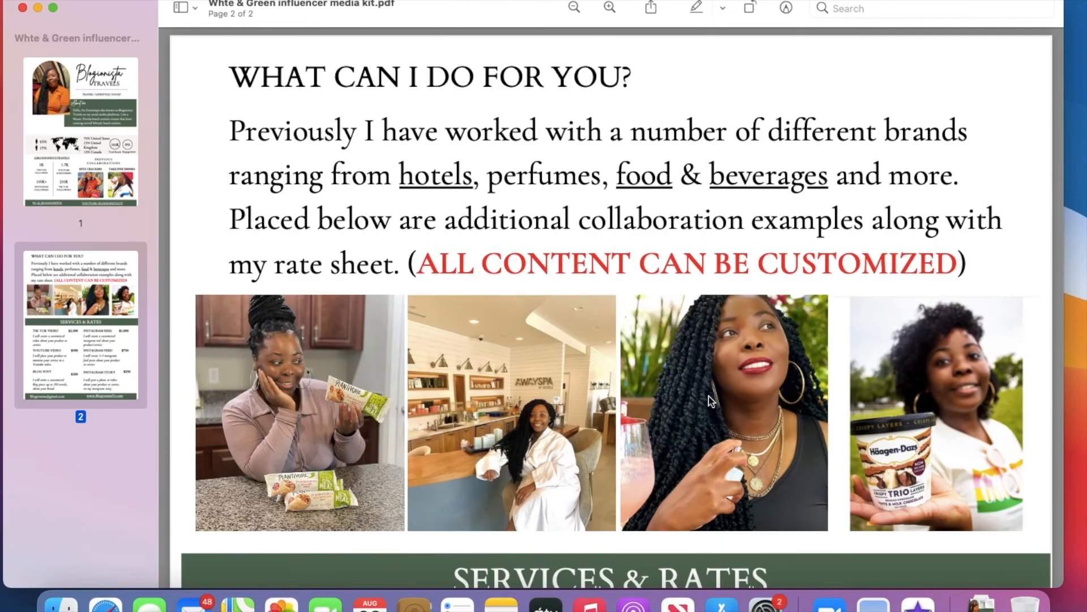
pyautogui.click(642, 182)
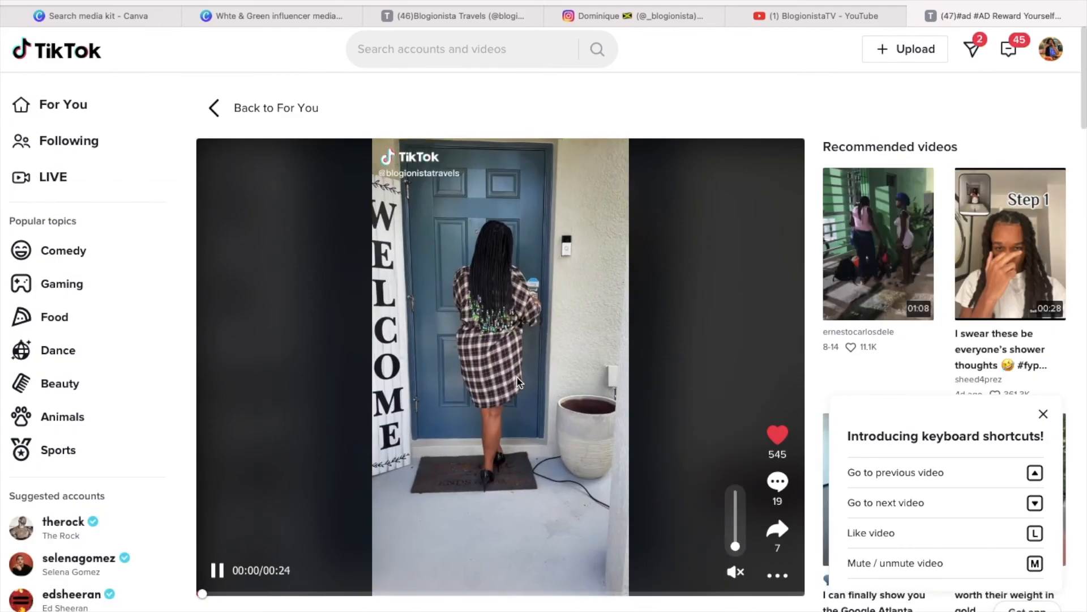
pyautogui.click(217, 570)
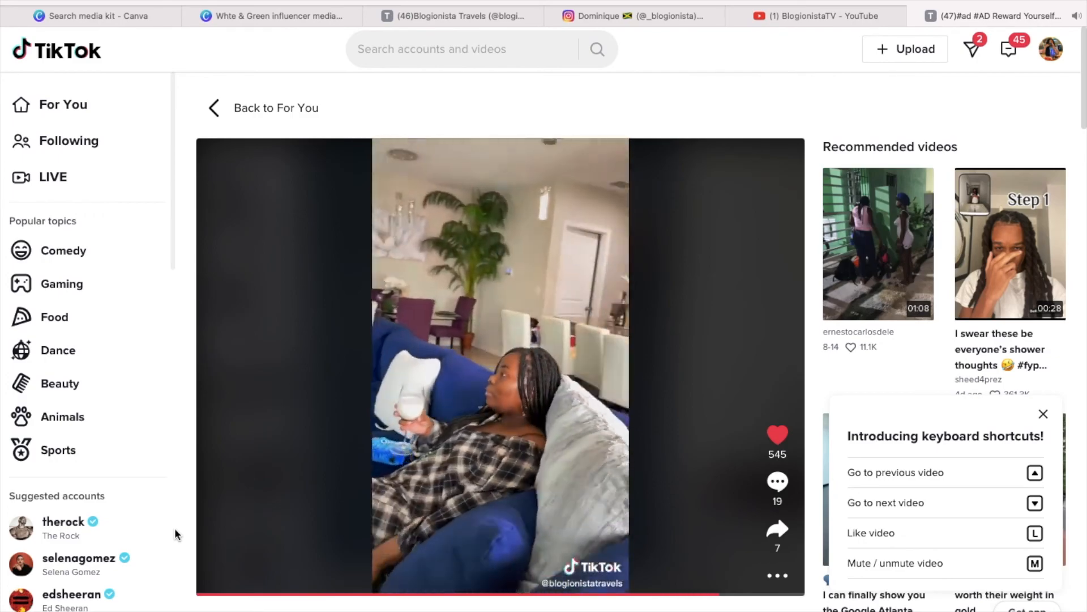
pyautogui.click(915, 16)
# - Reopen the PDF, test the 'beverages' link and close the Instagram post tab
pyautogui.click(983, 603)
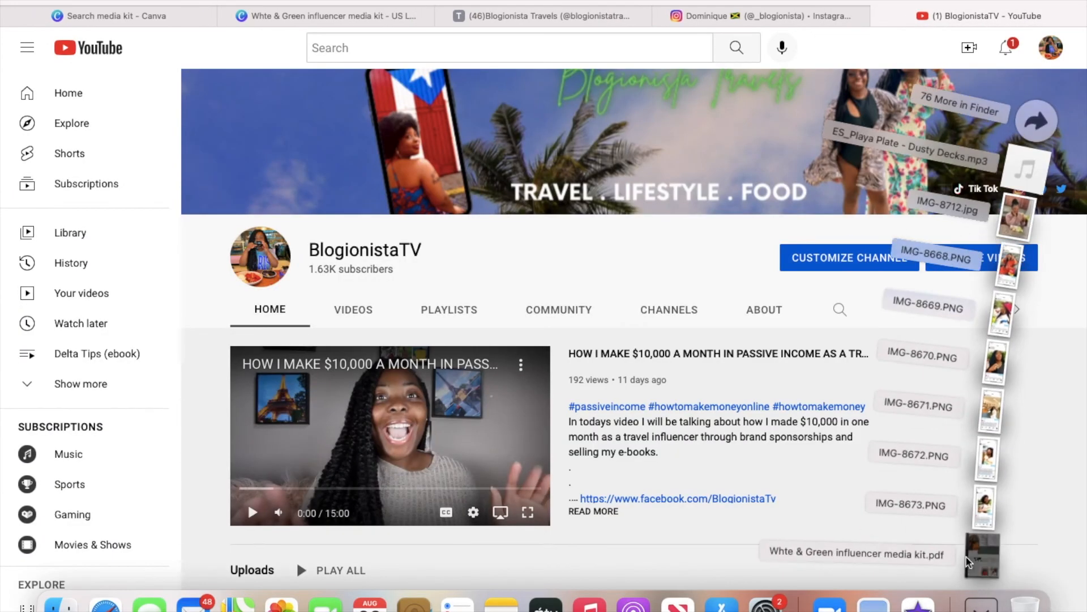
pyautogui.click(1019, 543)
pyautogui.click(752, 186)
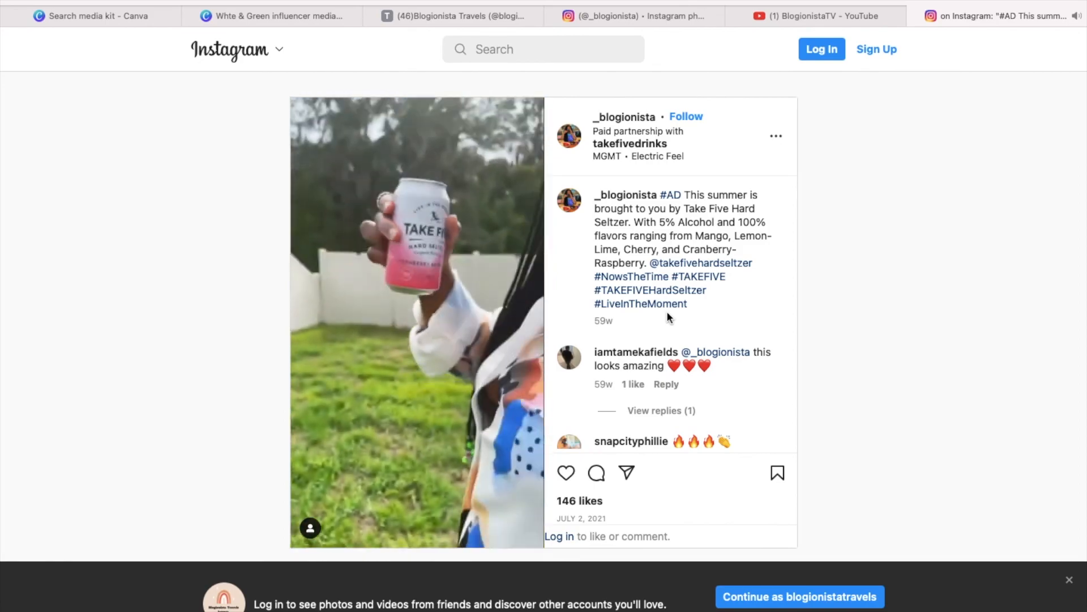
pyautogui.click(920, 16)
pyautogui.click(981, 603)
pyautogui.click(983, 550)
pyautogui.scroll(-2, 703, 425)
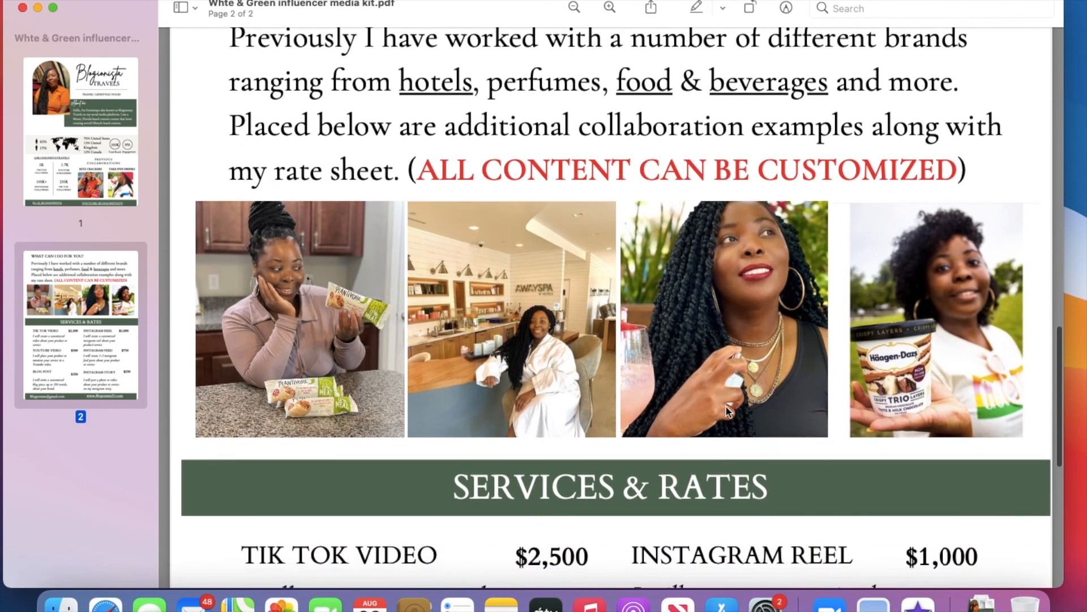
pyautogui.scroll(-4, 695, 433)
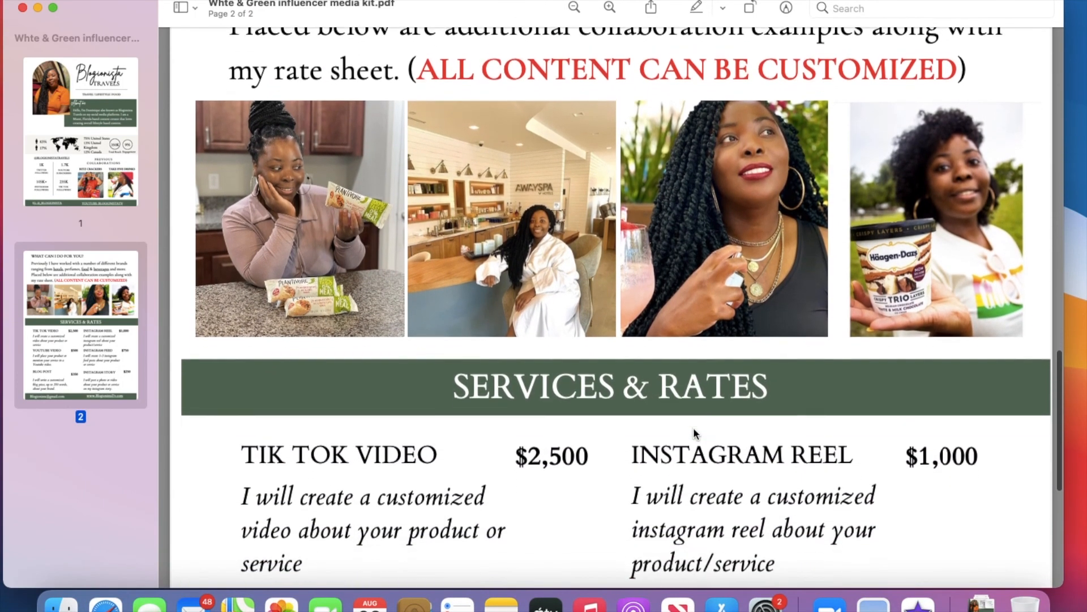
pyautogui.scroll(-6, 628, 444)
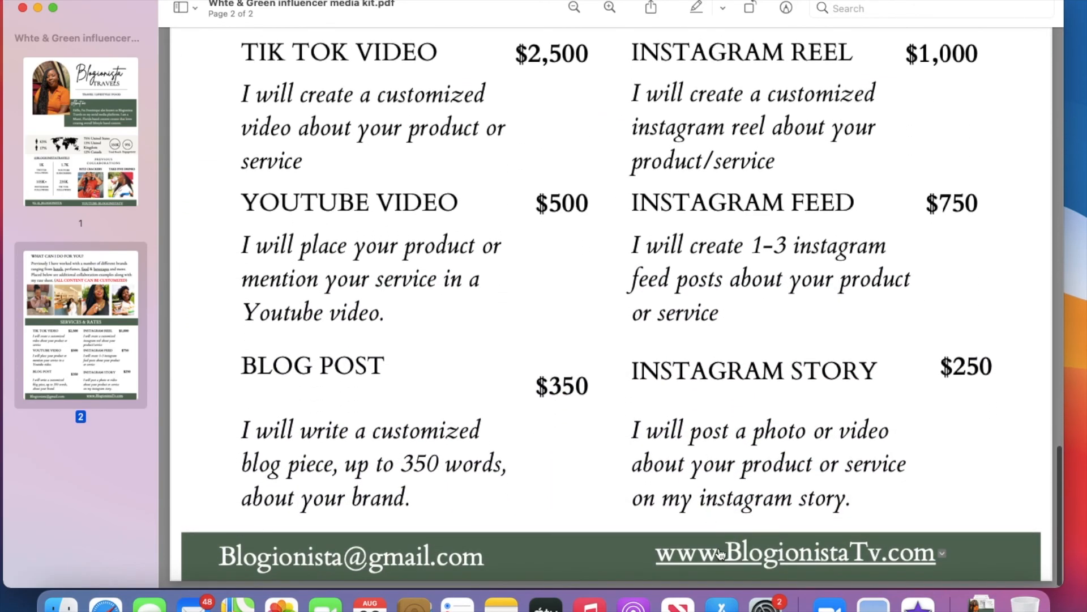
pyautogui.click(720, 553)
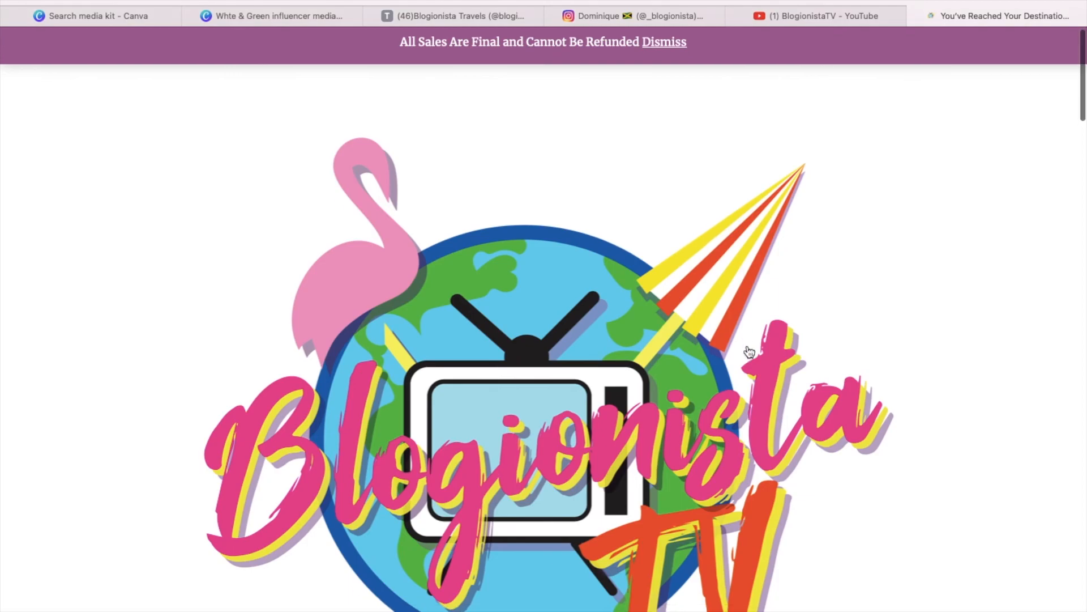
# - Check the BlogionistaTv site, close its tab and return to the media kit PDF
pyautogui.scroll(-3, 749, 351)
pyautogui.scroll(-10, 749, 351)
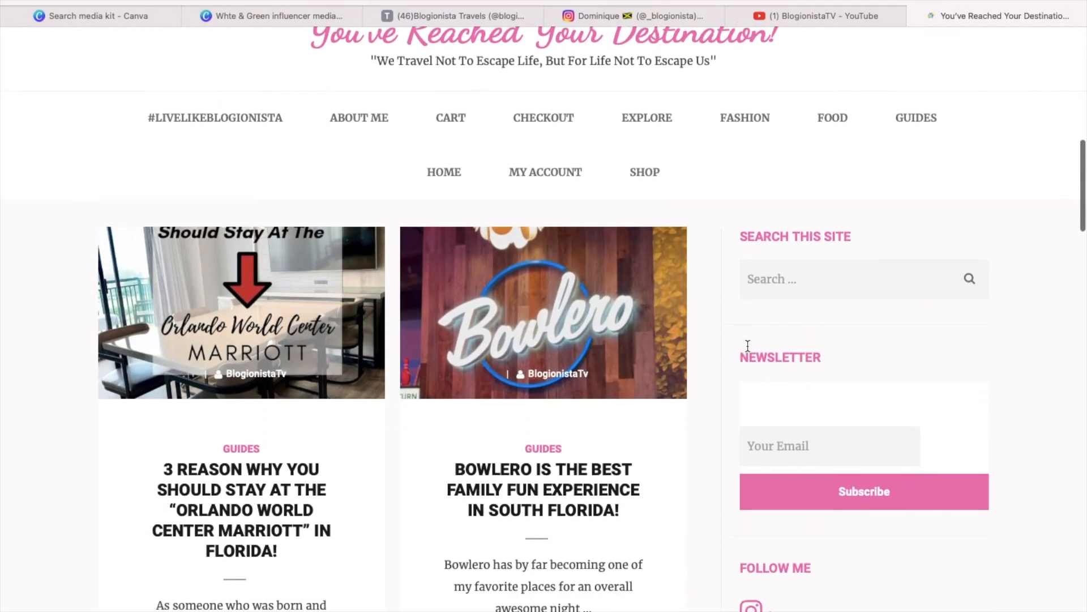
pyautogui.scroll(-5, 748, 348)
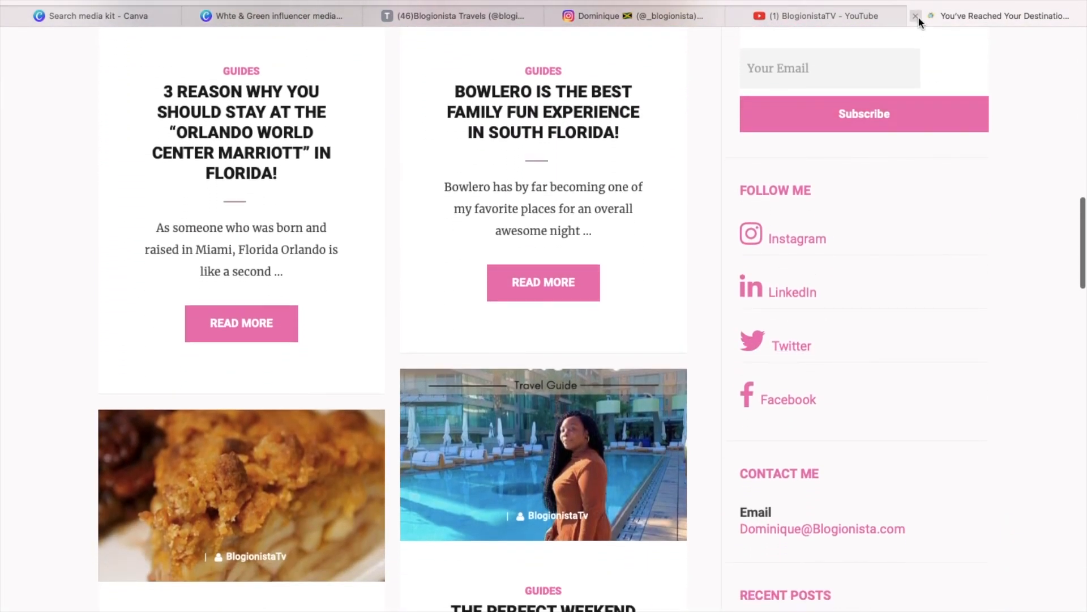
pyautogui.click(916, 17)
pyautogui.click(979, 595)
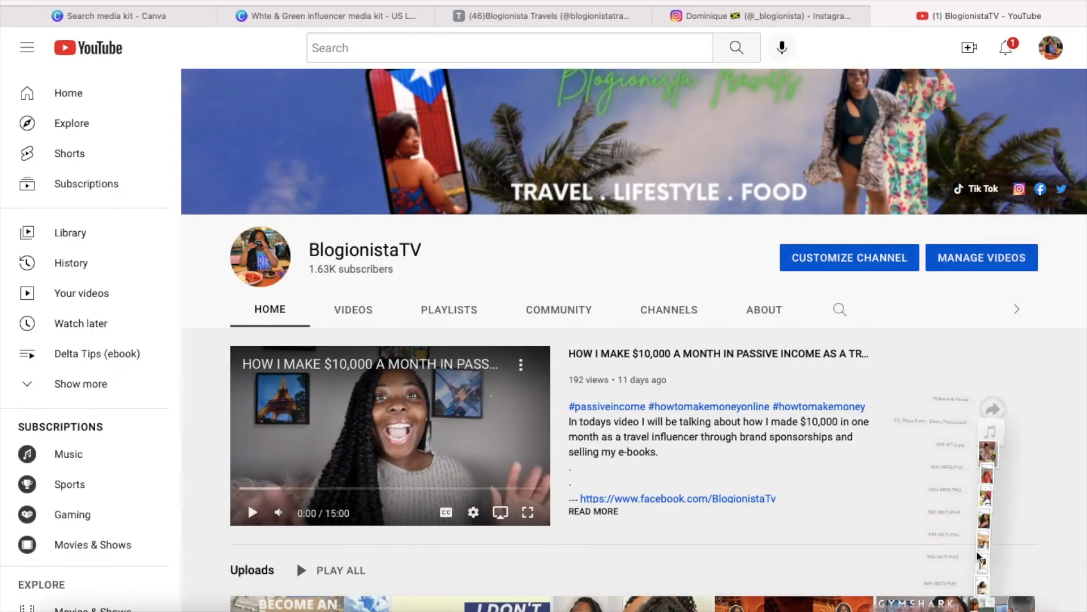
pyautogui.click(980, 558)
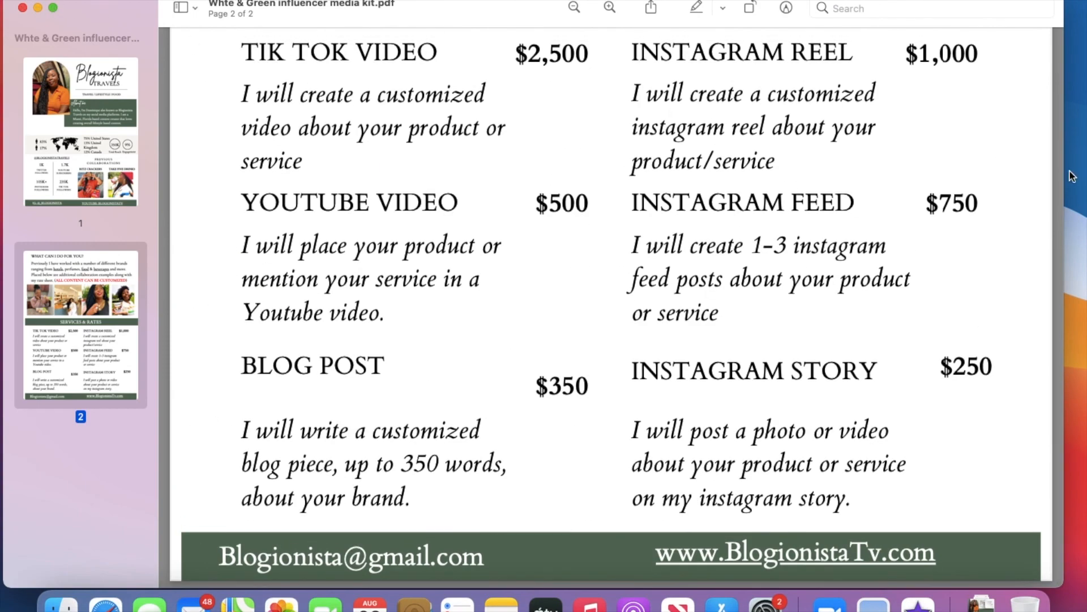